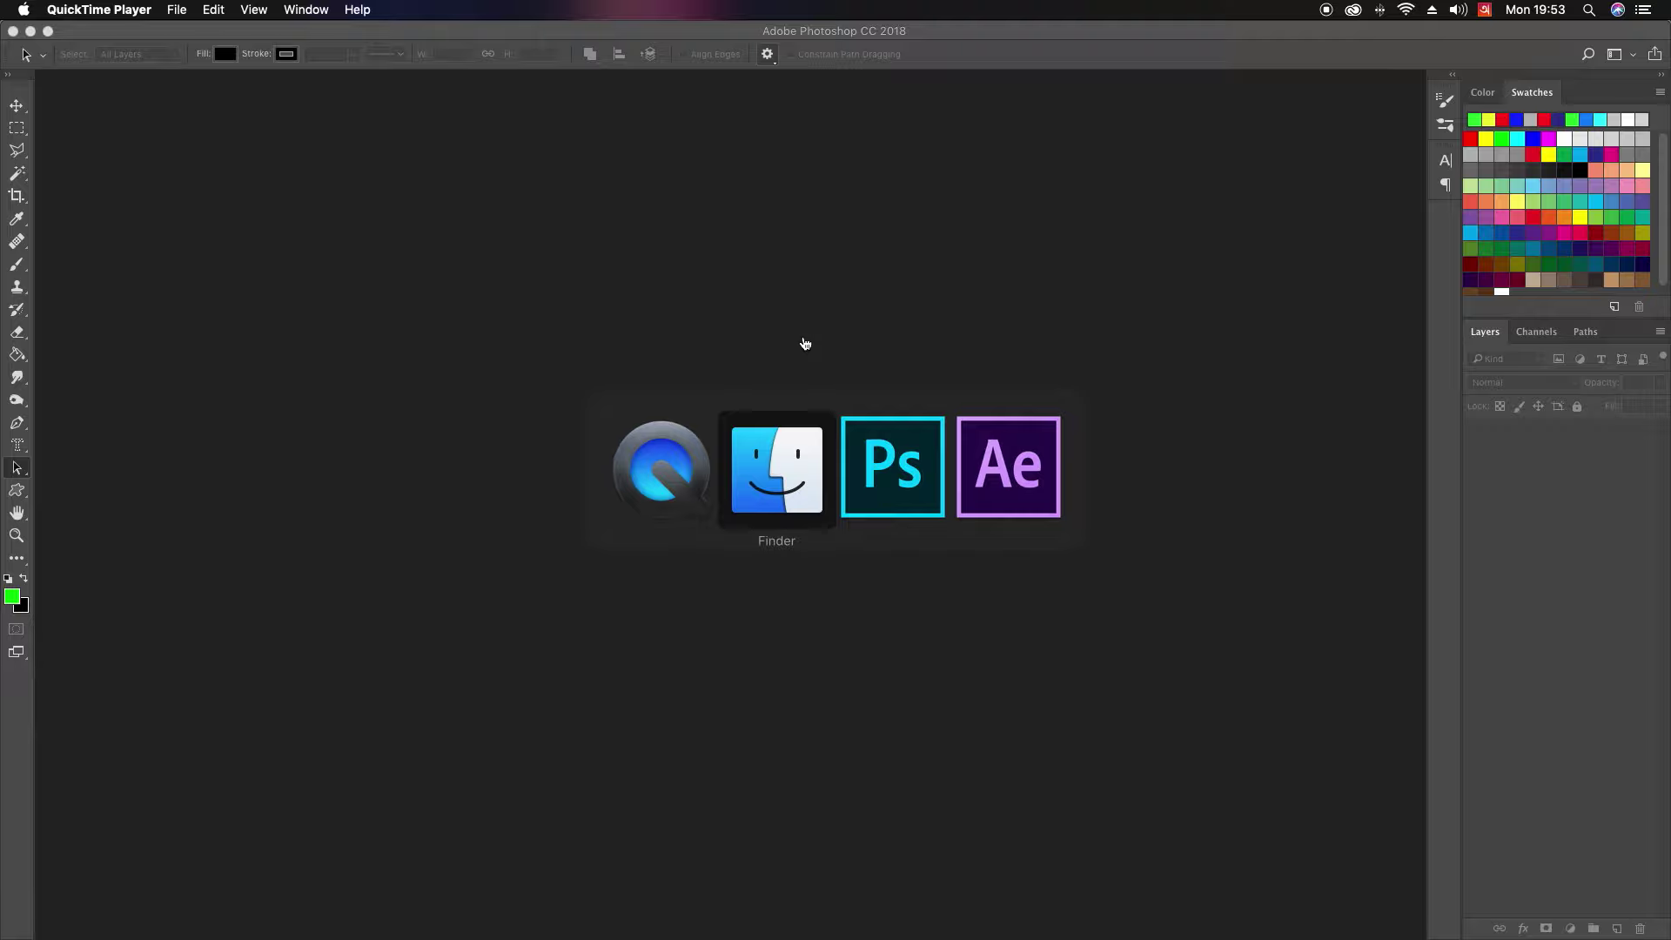
# Step: Switch to Photoshop and set up a new document from the Film & Video preset PAL D1/DV Square Pixel, 788 x 576 px
pyautogui.press('super+Tab')
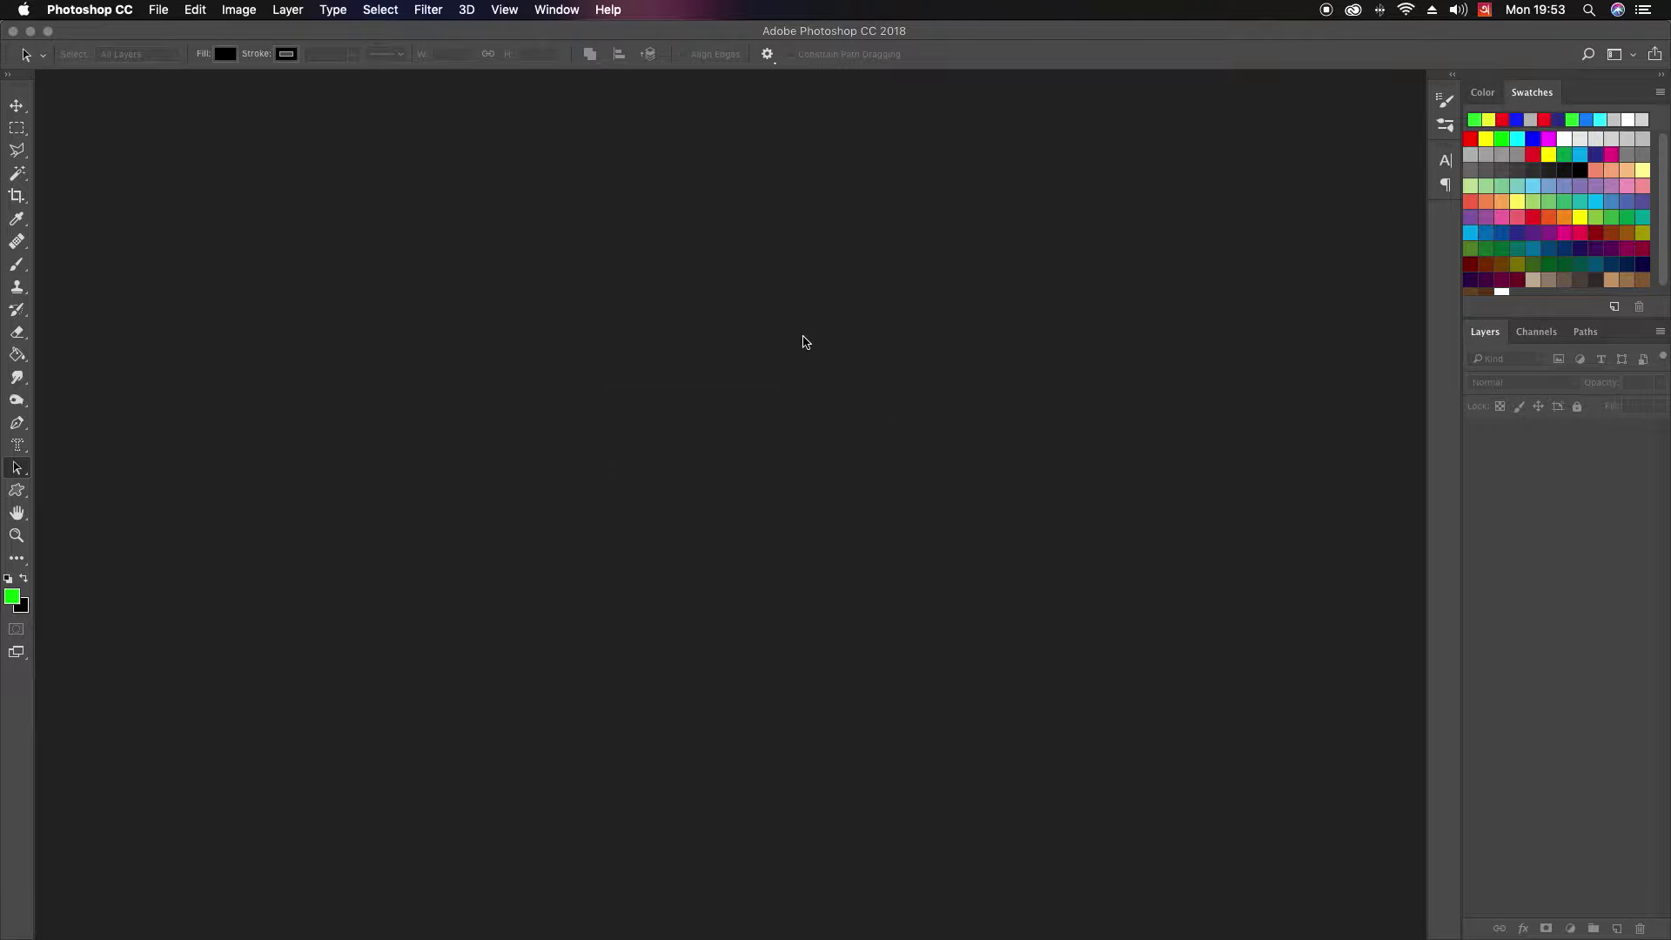
pyautogui.click(159, 10)
pyautogui.click(170, 31)
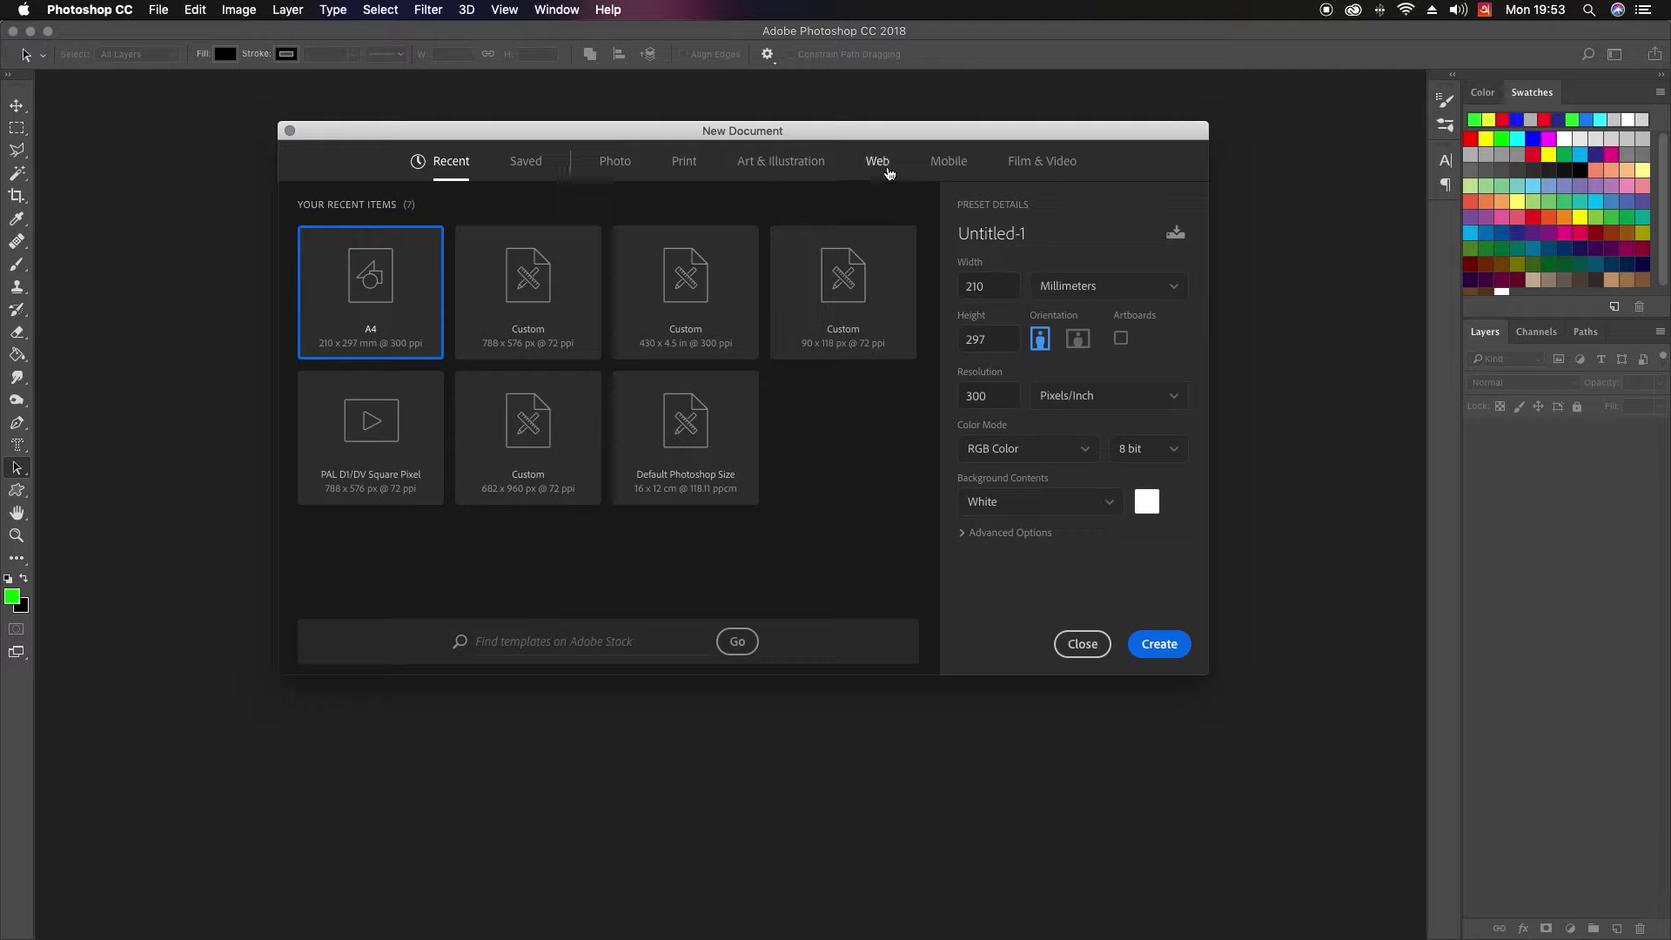
pyautogui.click(1037, 165)
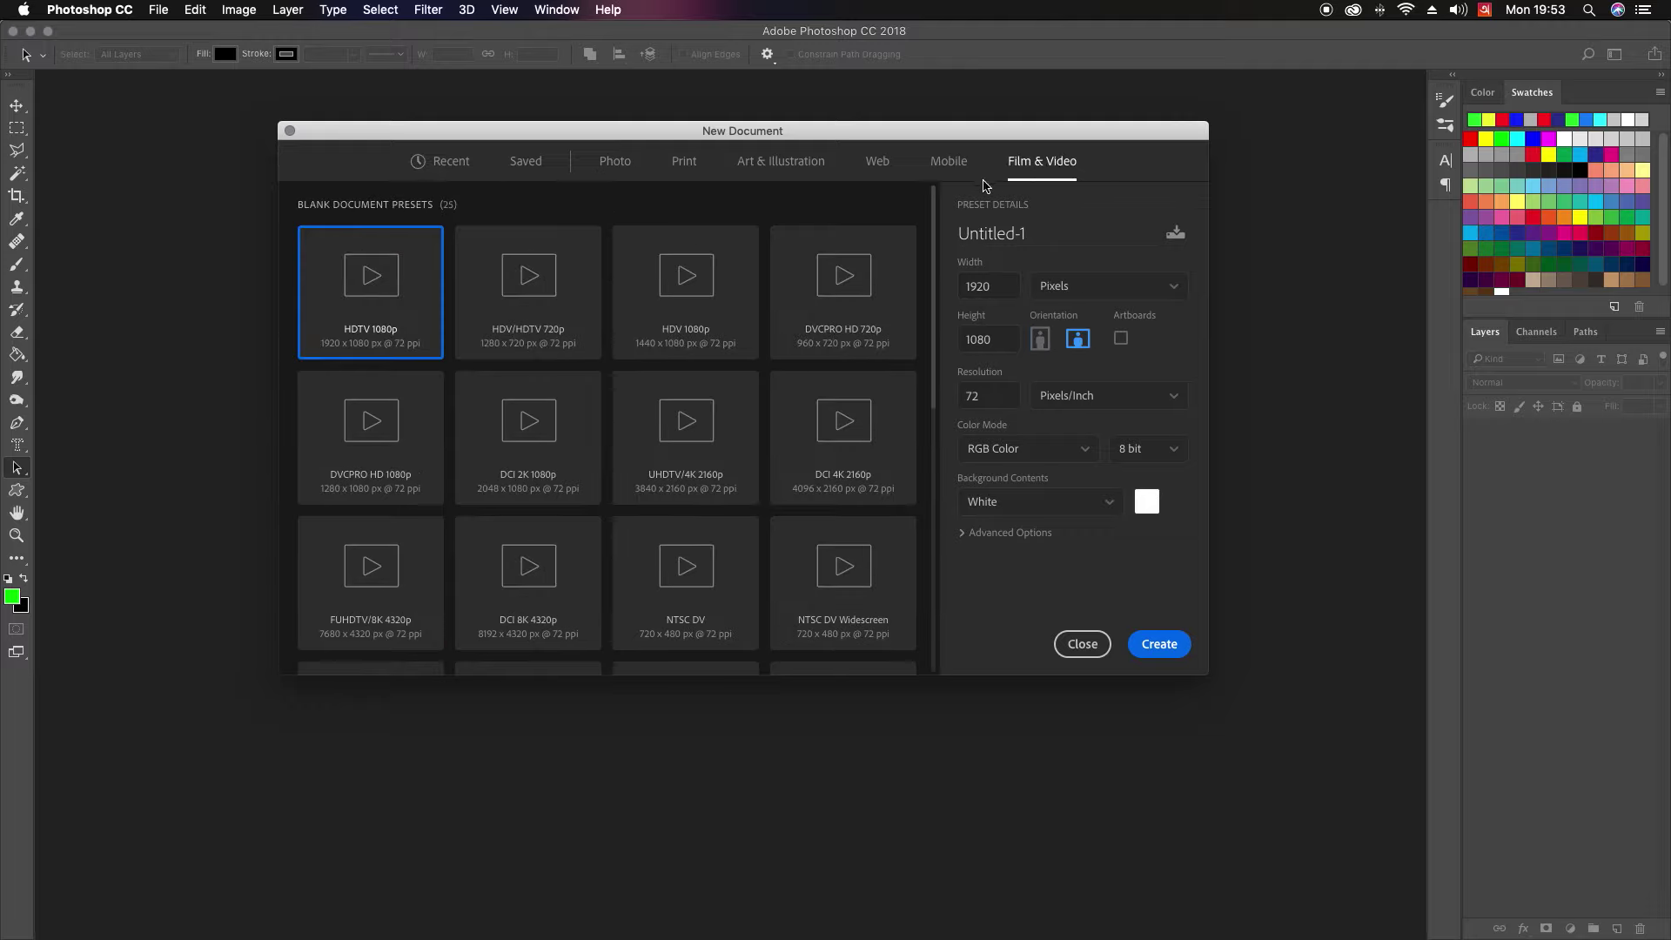
pyautogui.click(630, 470)
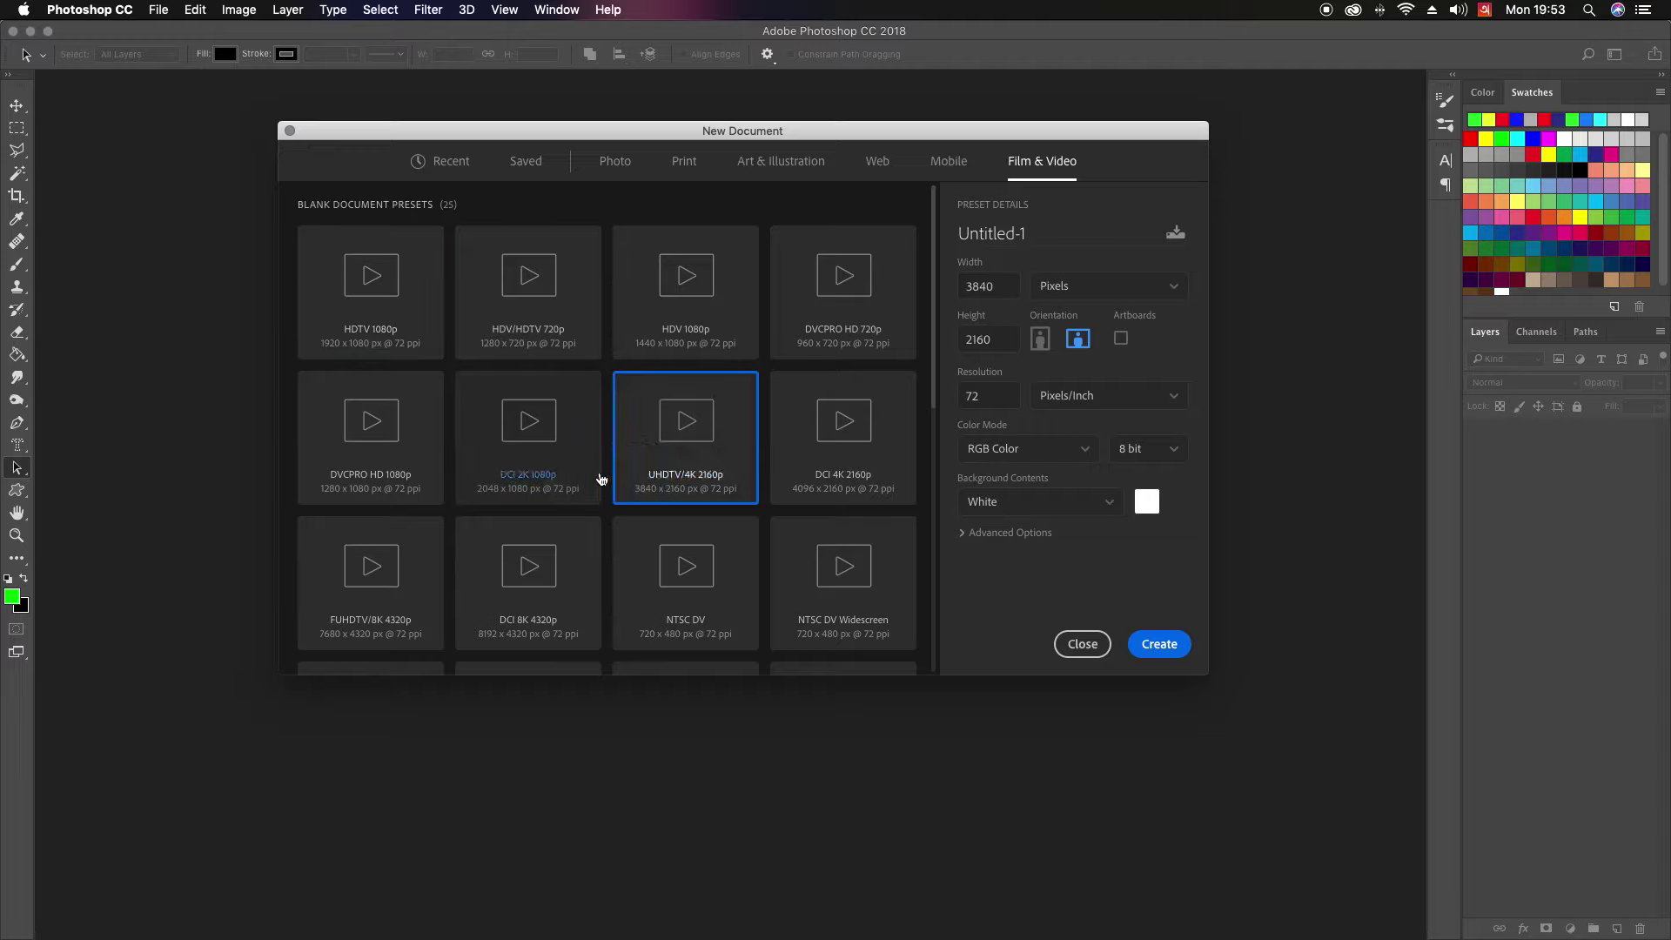
pyautogui.click(776, 528)
pyautogui.click(792, 377)
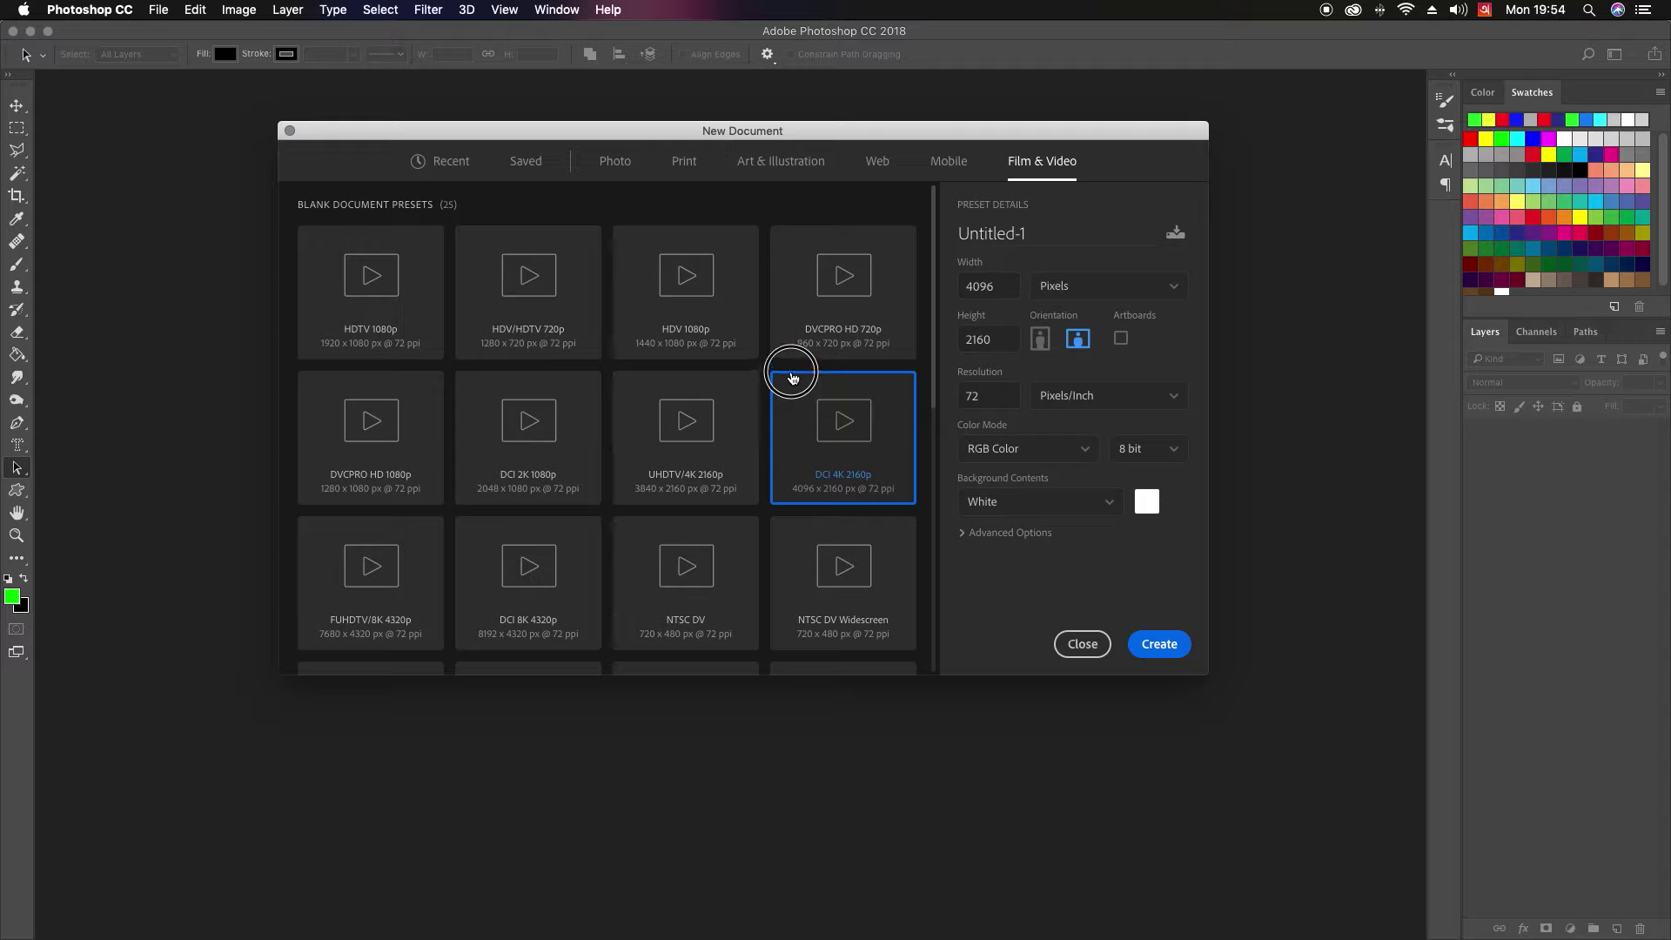
pyautogui.moveTo(937, 336); pyautogui.dragTo(933, 526)
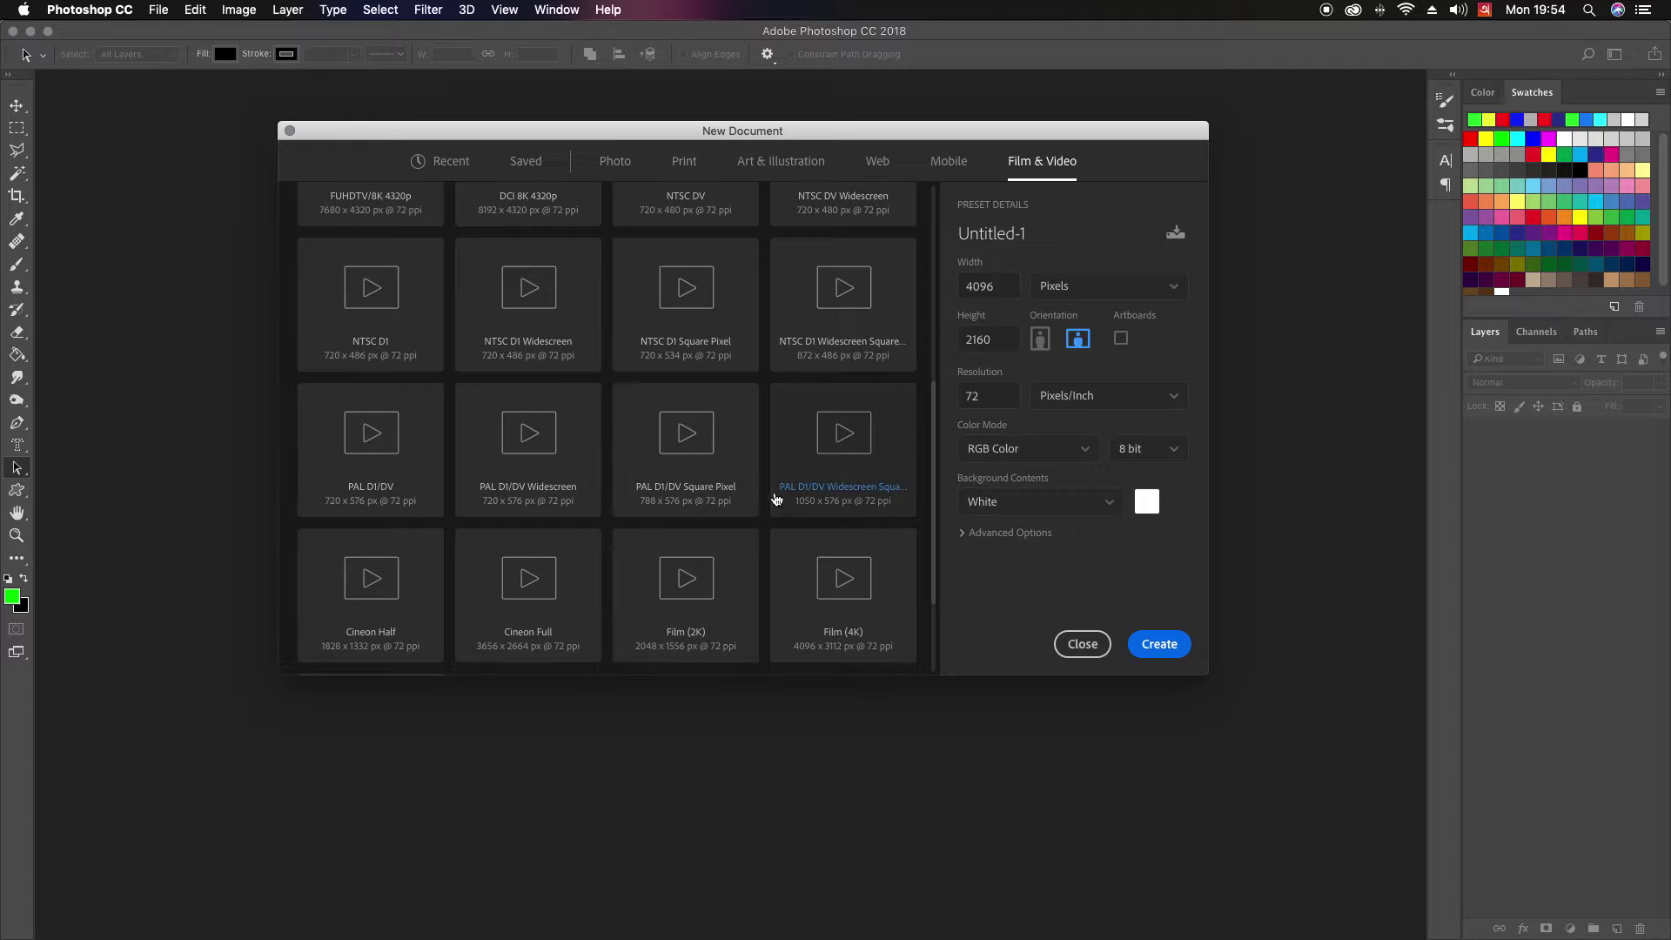
pyautogui.click(701, 442)
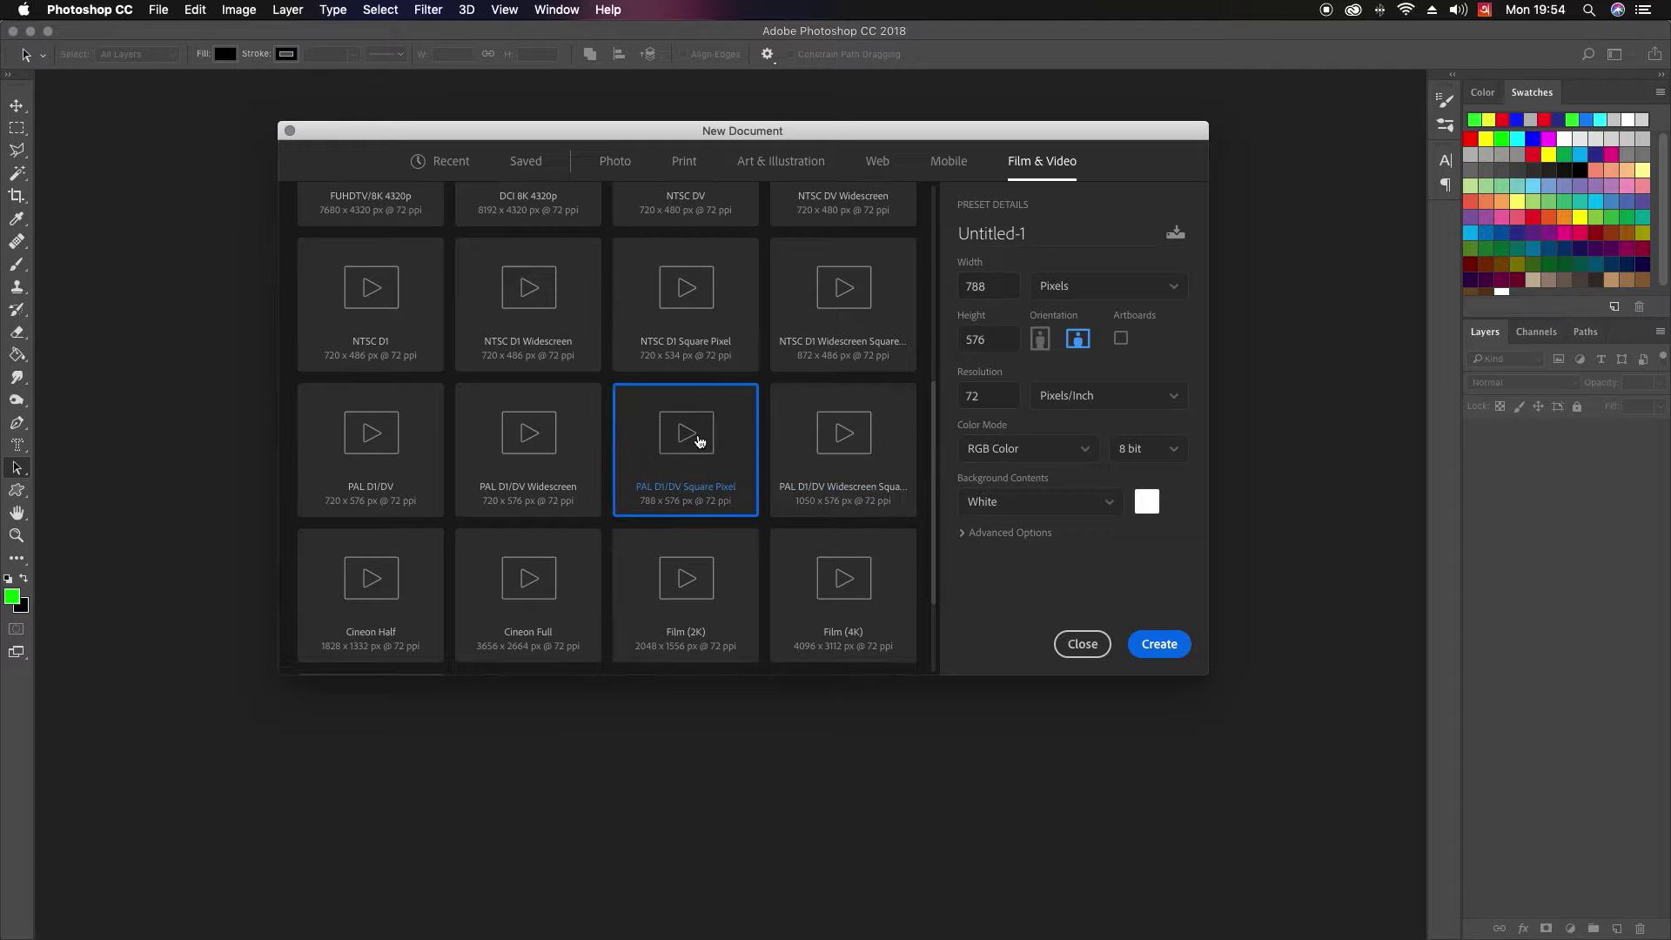
pyautogui.click(1161, 641)
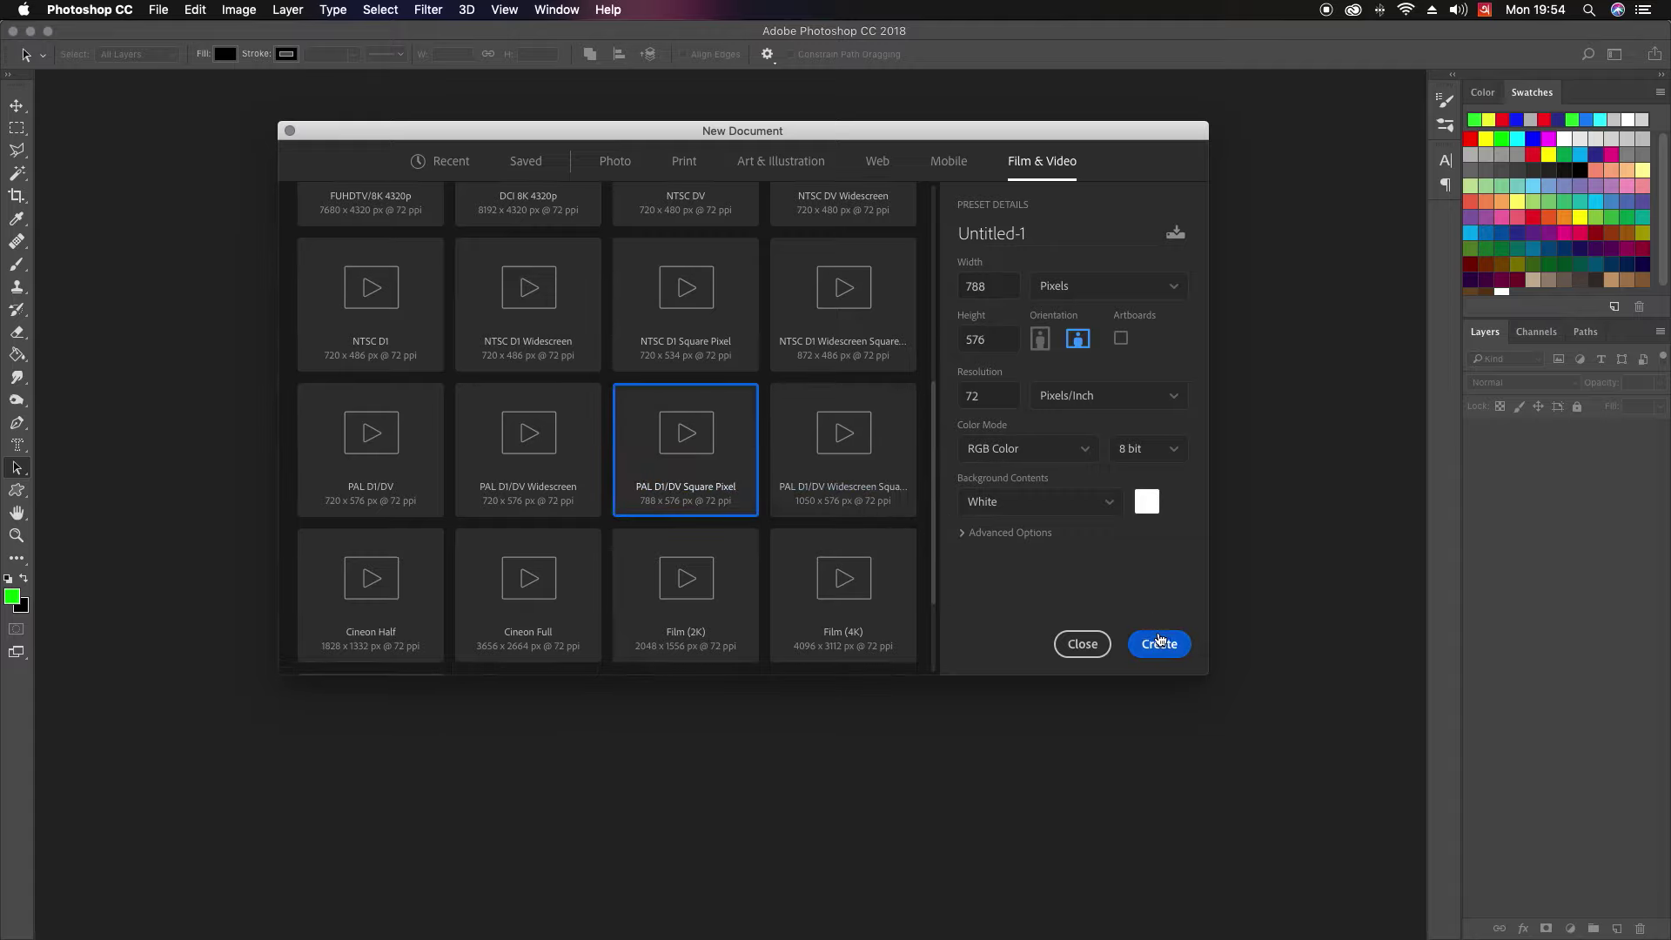
pyautogui.click(1044, 233)
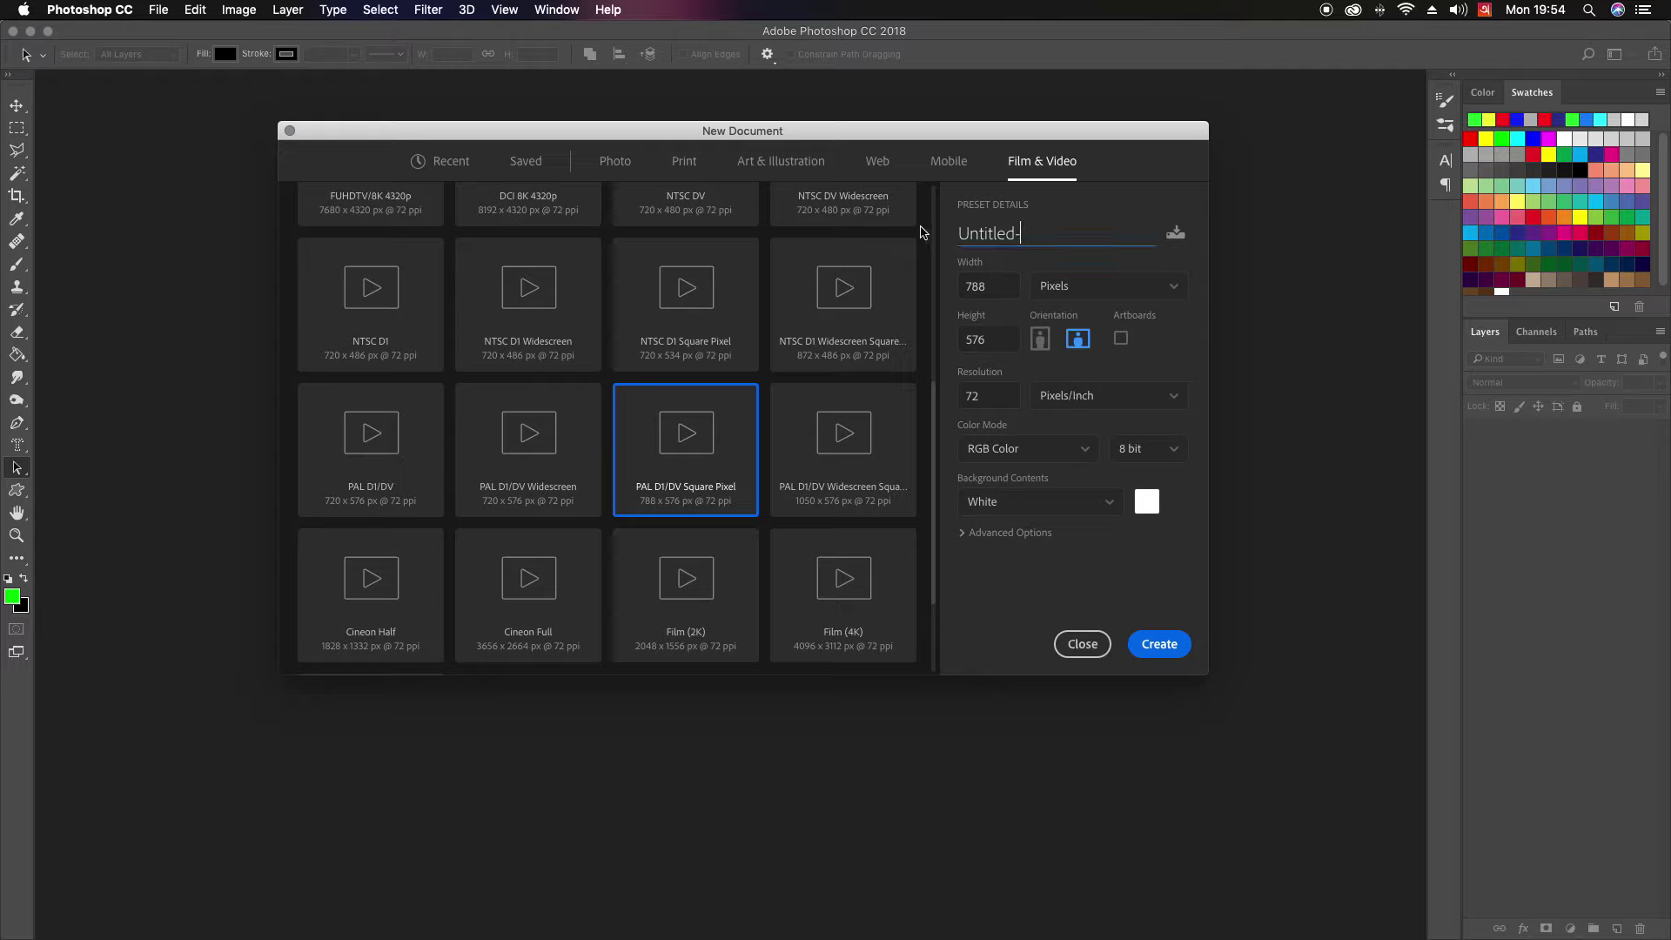
pyautogui.press('BackSpace')
pyautogui.press('BackSpace')
pyautogui.press('BackSpace')
pyautogui.press('BackSpace')
pyautogui.press('BackSpace')
pyautogui.press('BackSpace')
pyautogui.write('Pendula')
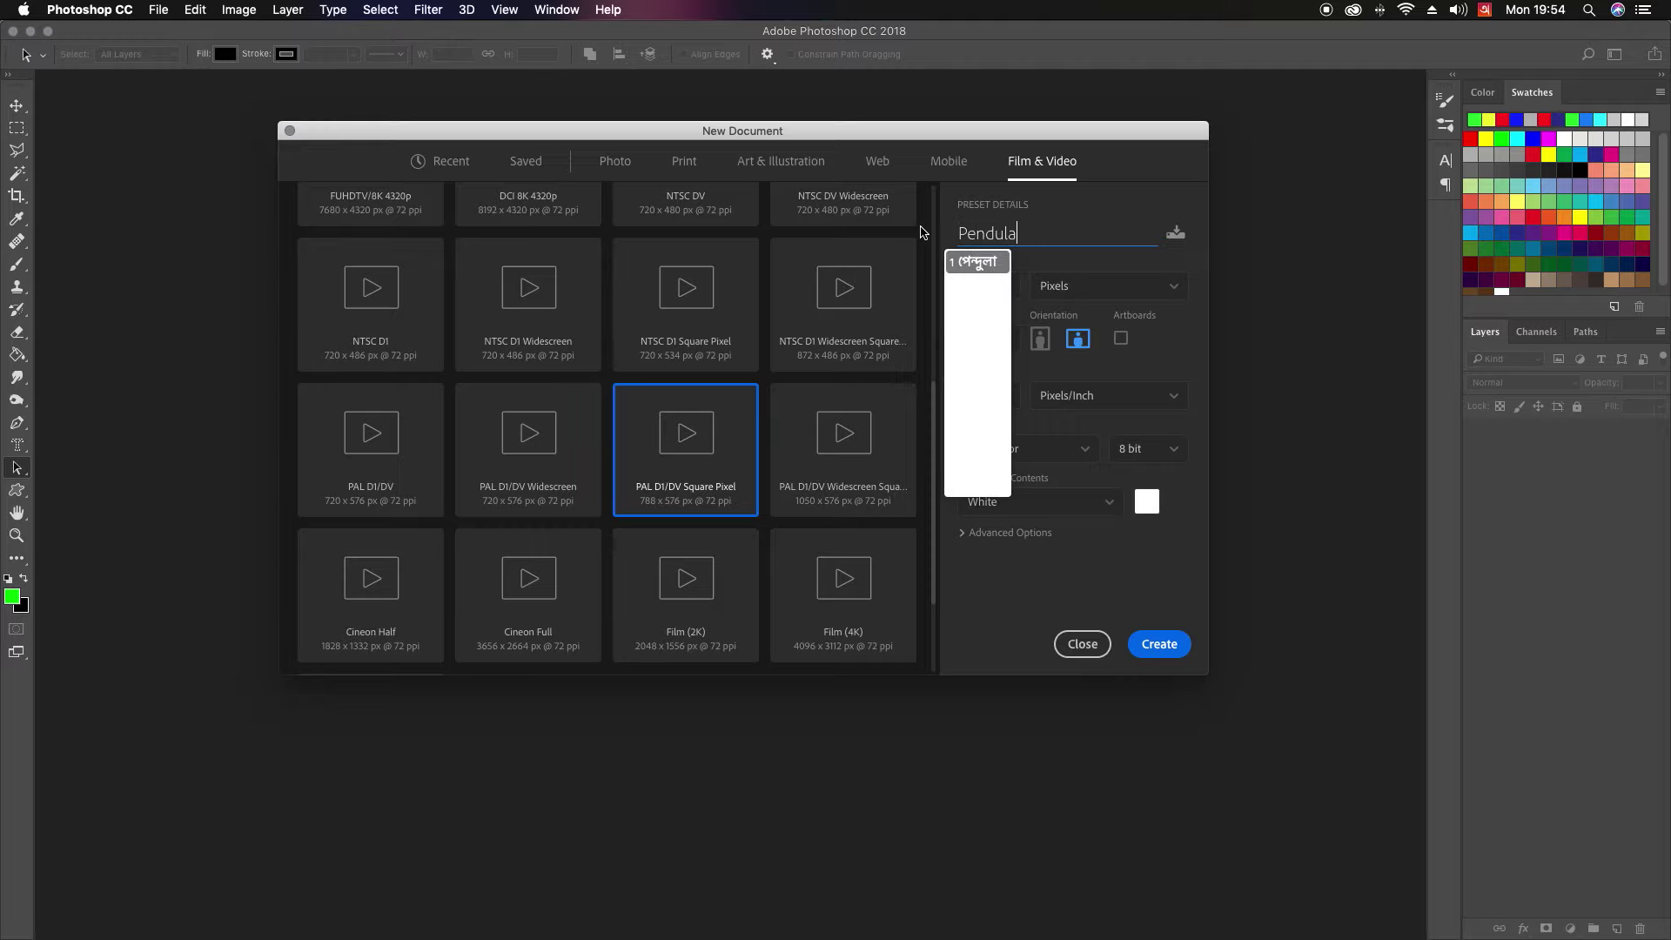
pyautogui.write('m')
pyautogui.press('BackSpace')
pyautogui.press('BackSpace')
pyautogui.press('BackSpace')
pyautogui.press('BackSpace')
pyautogui.press('BackSpace')
pyautogui.press('BackSpace')
pyautogui.press('BackSpace')
pyautogui.press('BackSpace')
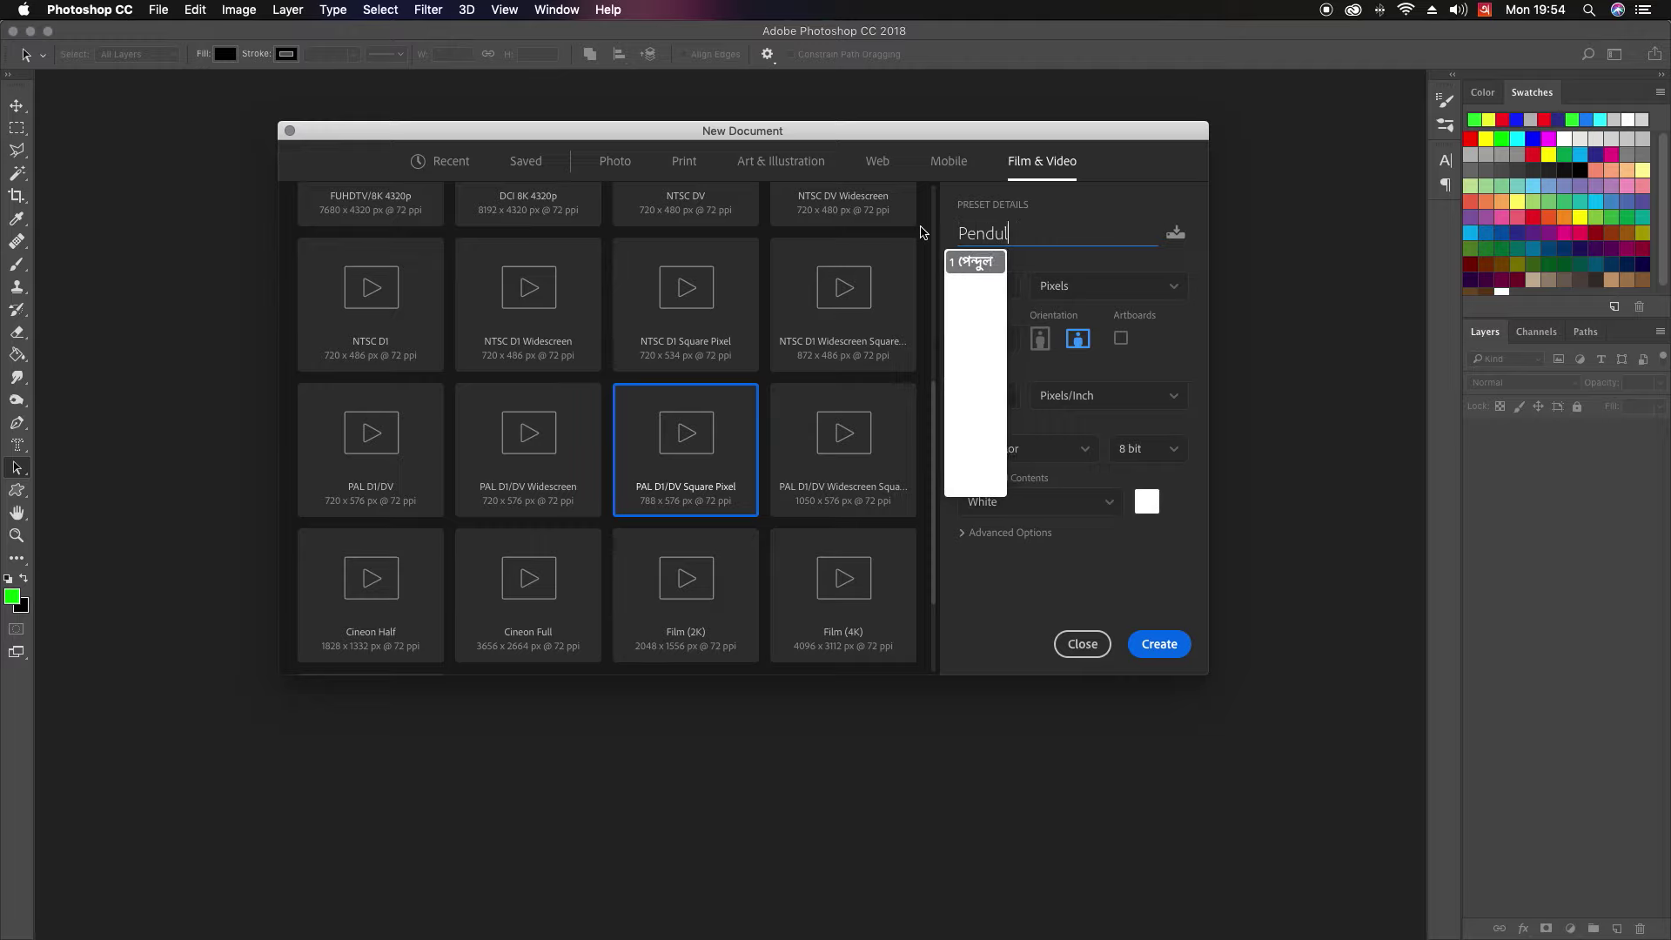
# Step: Switch the keyboard input source to U.S., and create the document under the name Penndulam
pyautogui.click(1485, 15)
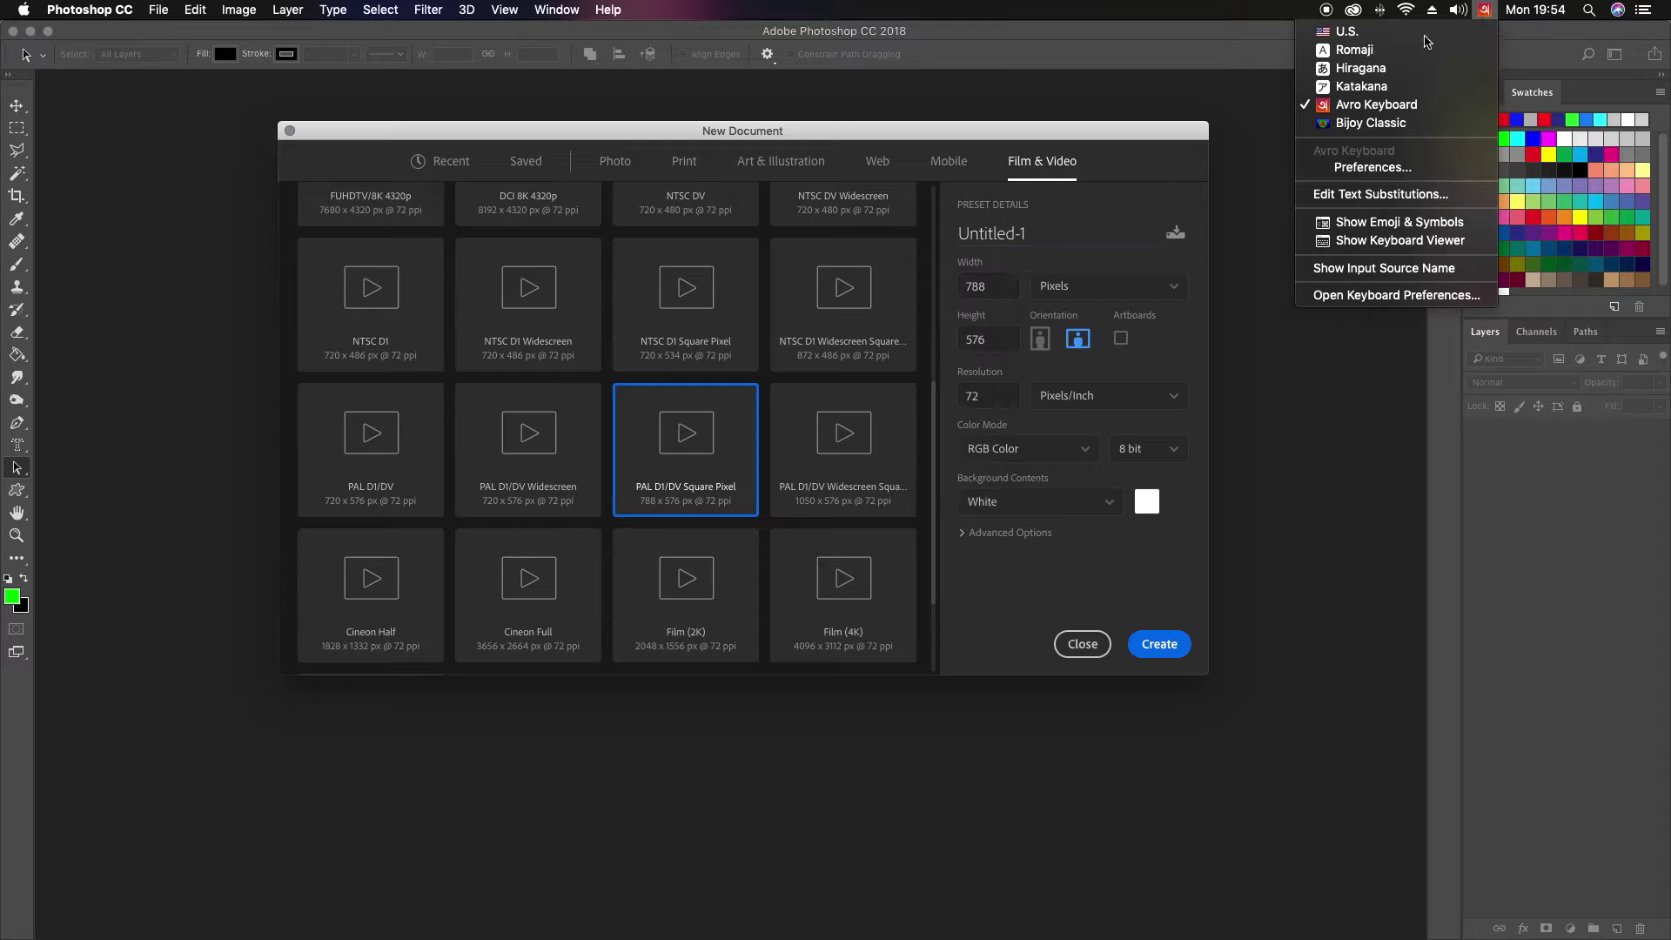
pyautogui.click(1358, 29)
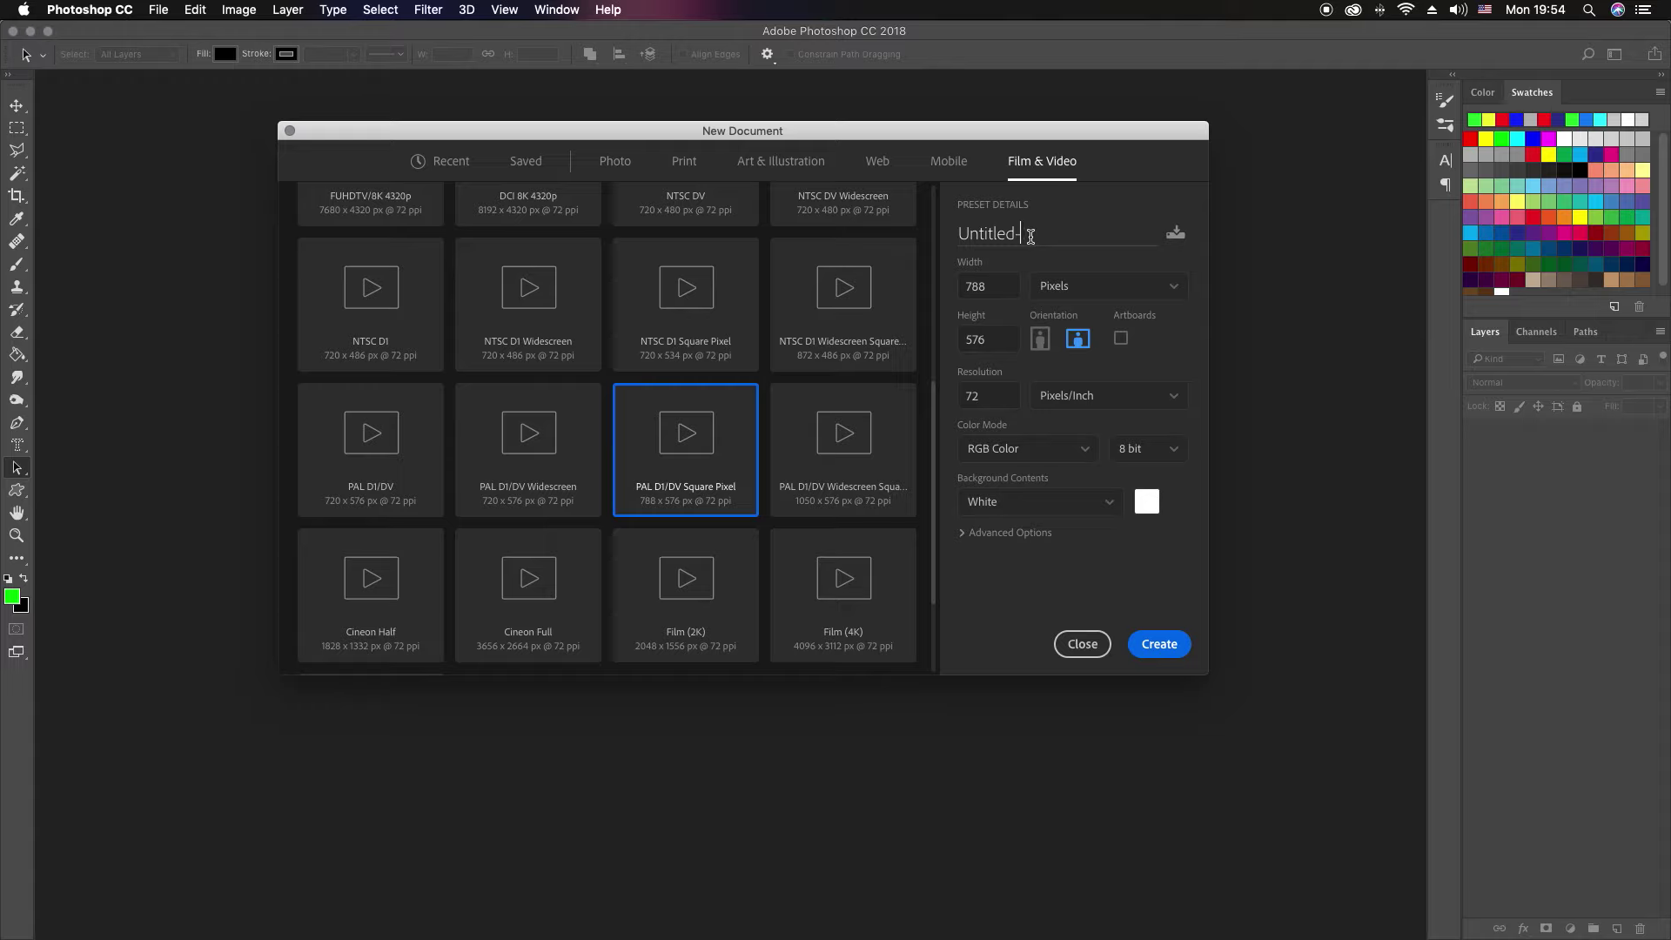
pyautogui.press('BackSpace')
pyautogui.press('BackSpace')
pyautogui.press('BackSpace')
pyautogui.press('BackSpace')
pyautogui.press('BackSpace')
pyautogui.press('BackSpace')
pyautogui.press('BackSpace')
pyautogui.press('BackSpace')
pyautogui.press('BackSpace')
pyautogui.click(1159, 644)
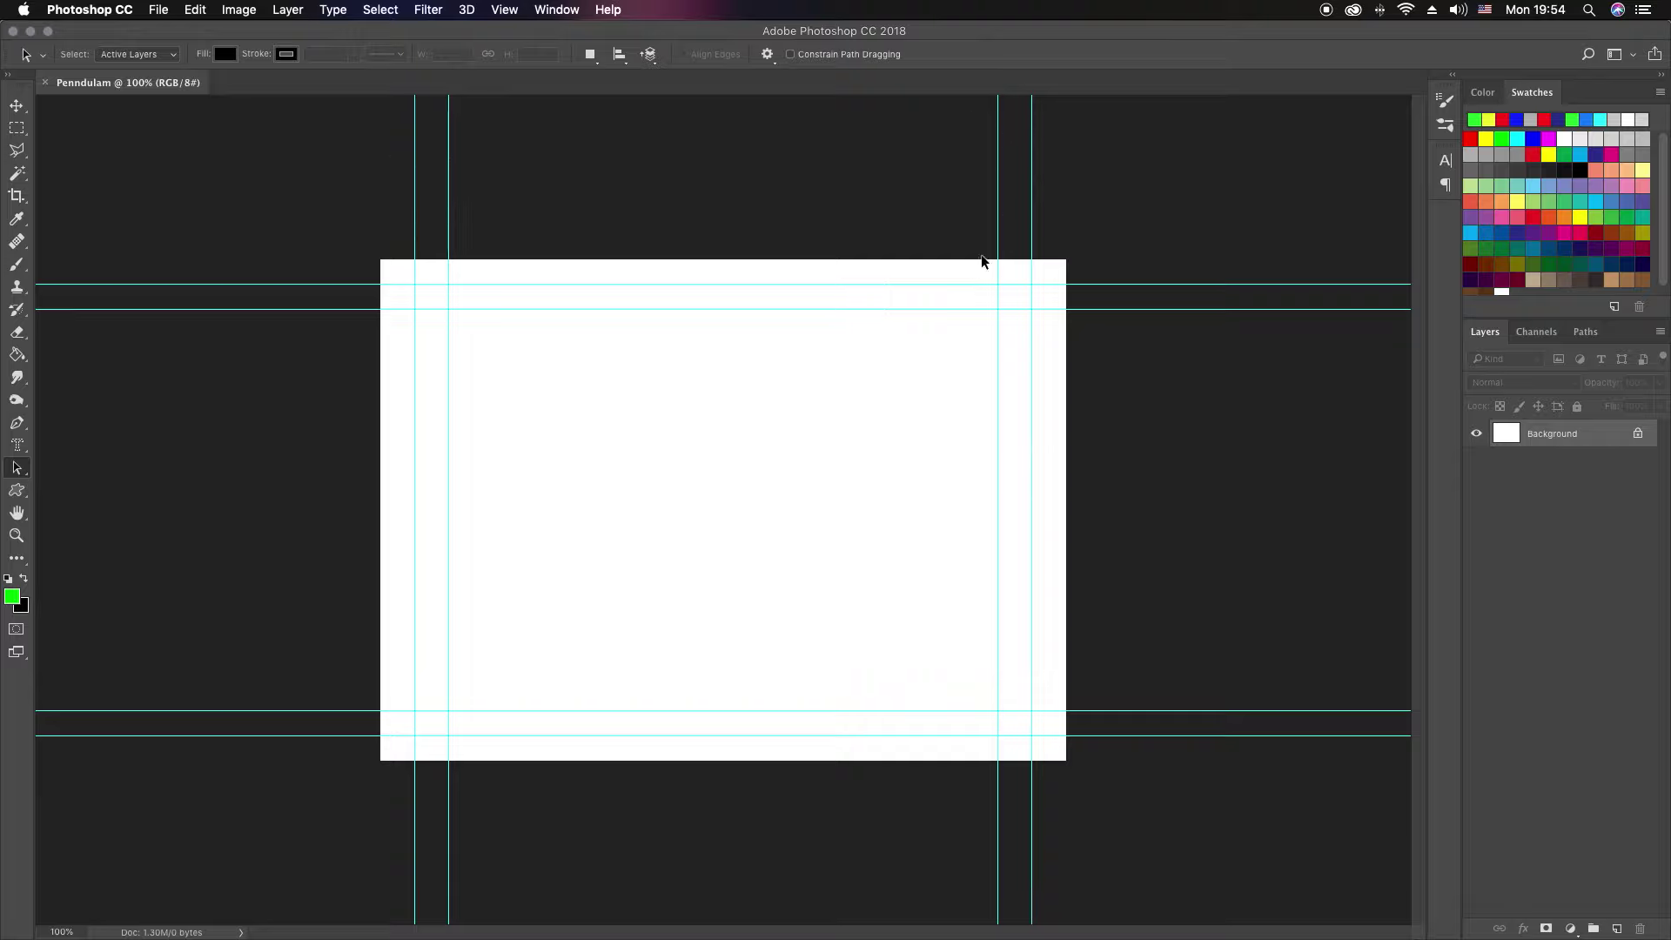
# Step: Hide the extras so the guides disappear from the canvas, and add a new empty layer above the background
pyautogui.click(505, 10)
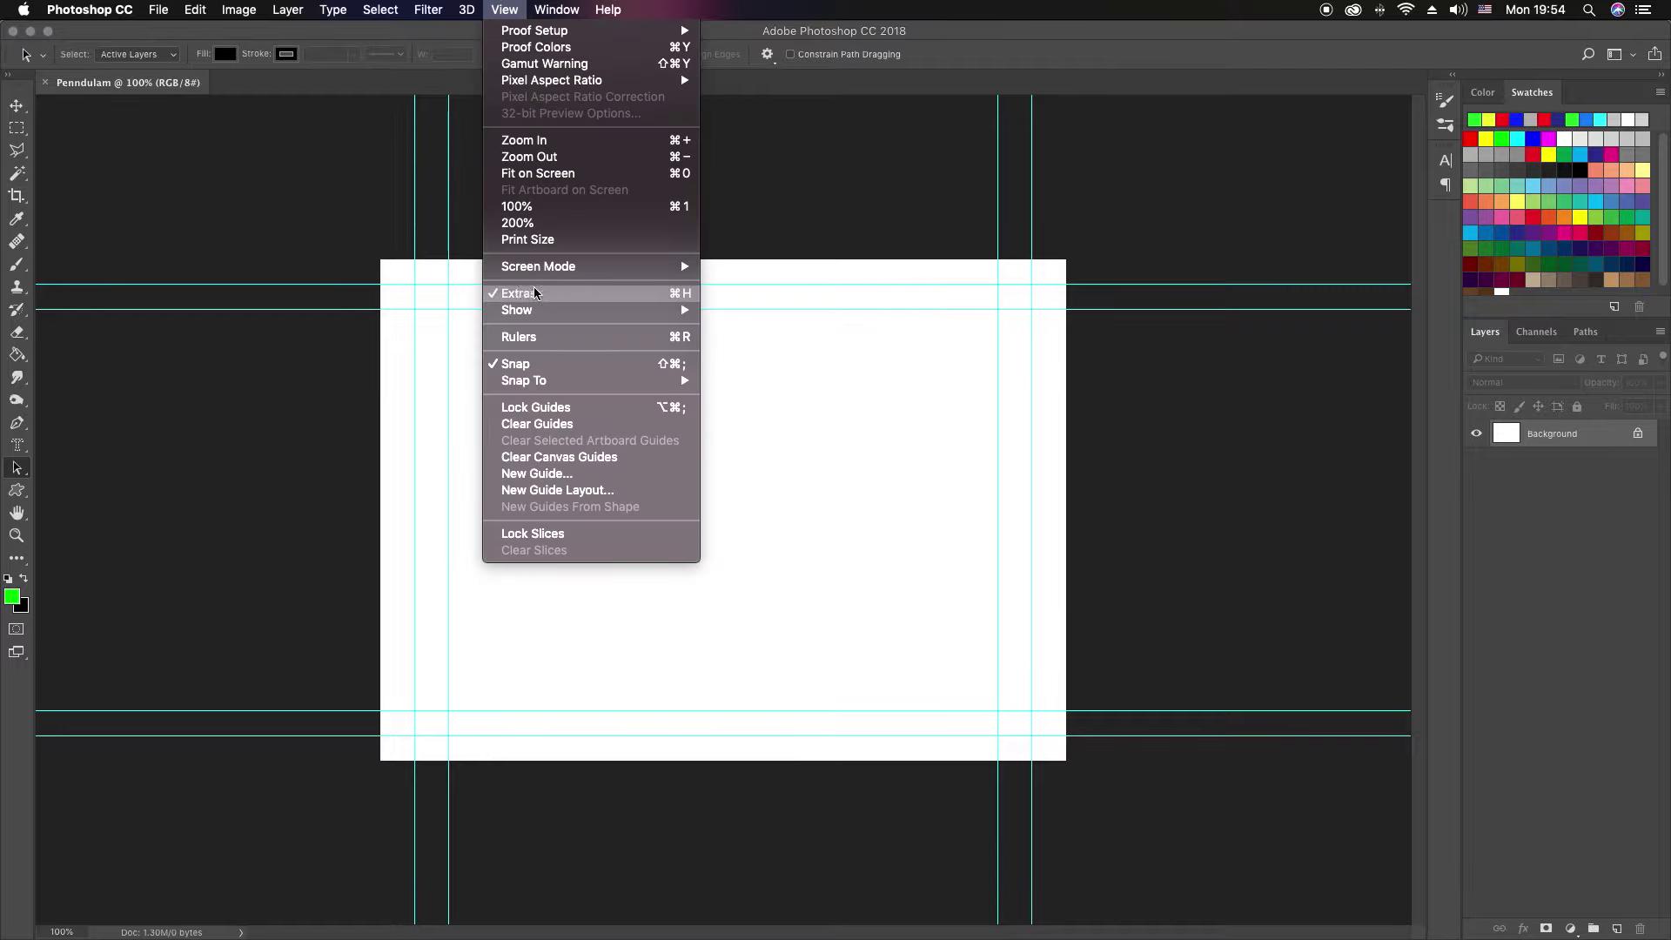
pyautogui.click(634, 296)
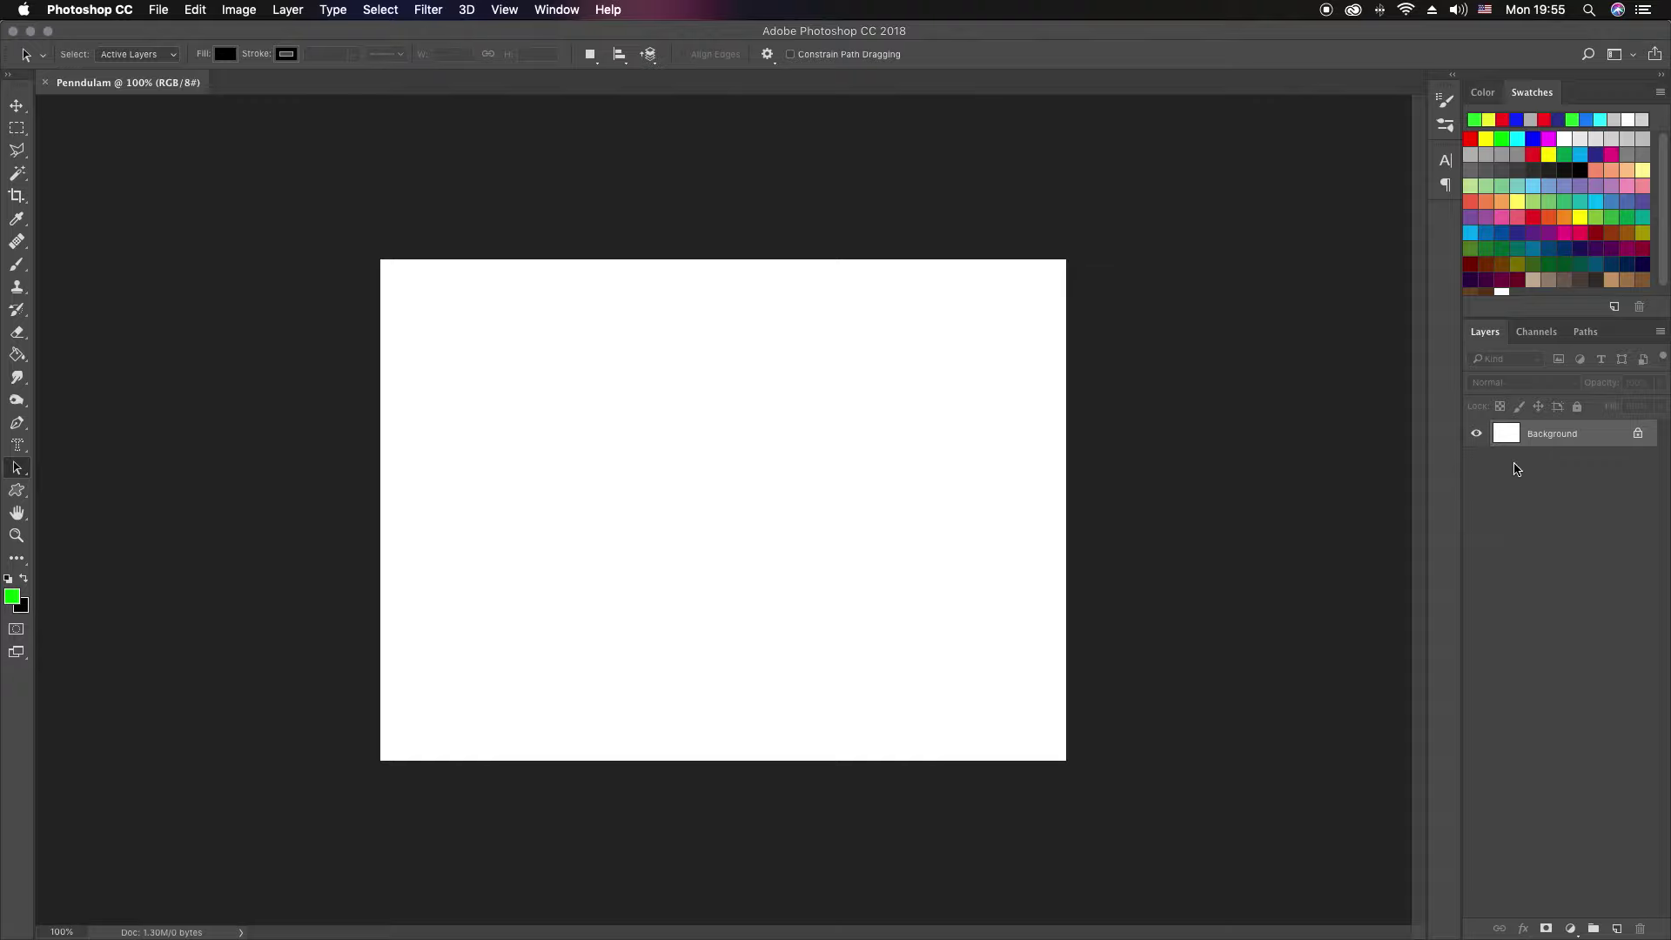
pyautogui.click(1616, 929)
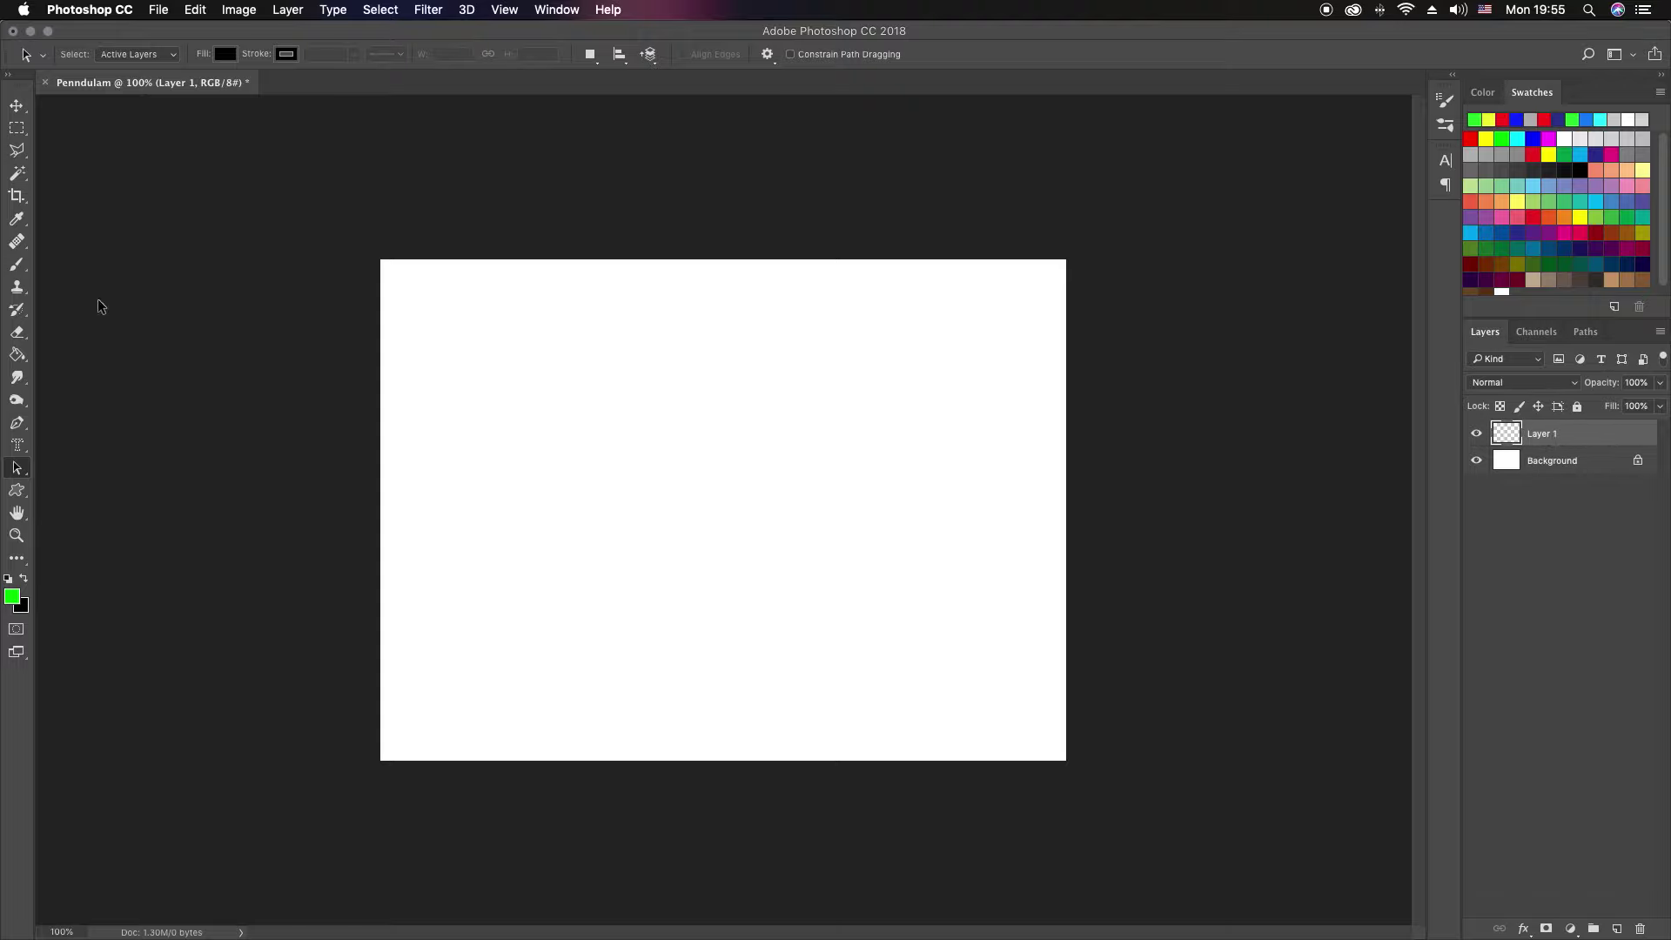
# Step: Draw a small circular selection near the centre of the canvas with the Elliptical Marquee tool
pyautogui.click(18, 128)
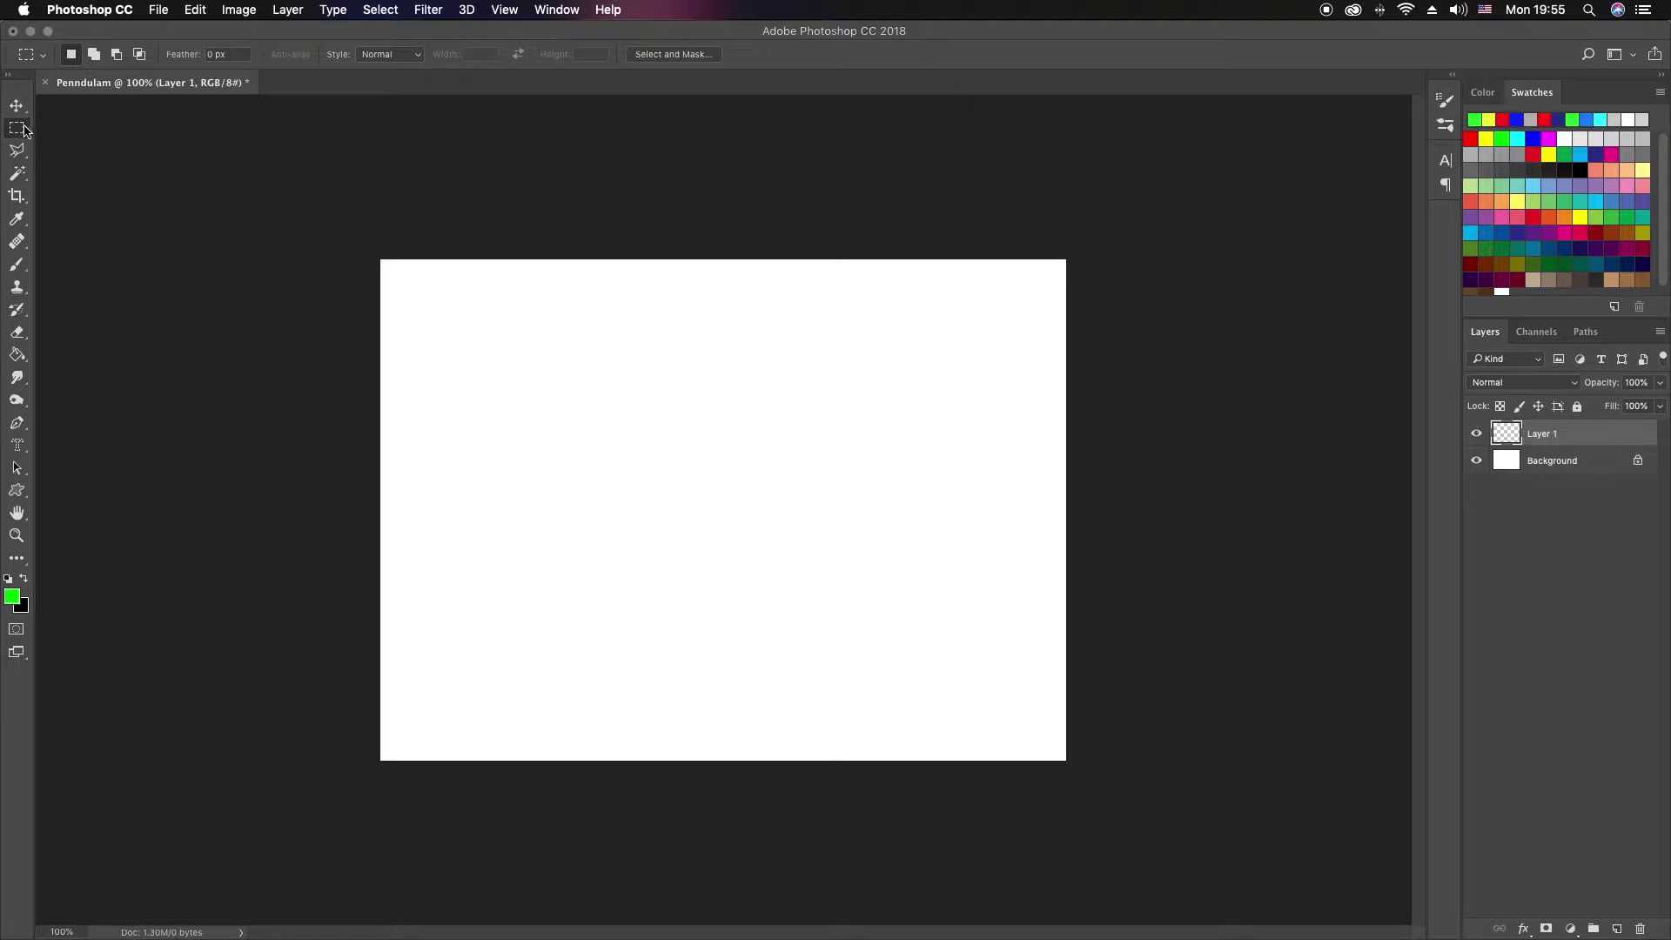
pyautogui.rightClick(24, 131)
pyautogui.click(96, 142)
pyautogui.moveTo(687, 498); pyautogui.dragTo(757, 566)
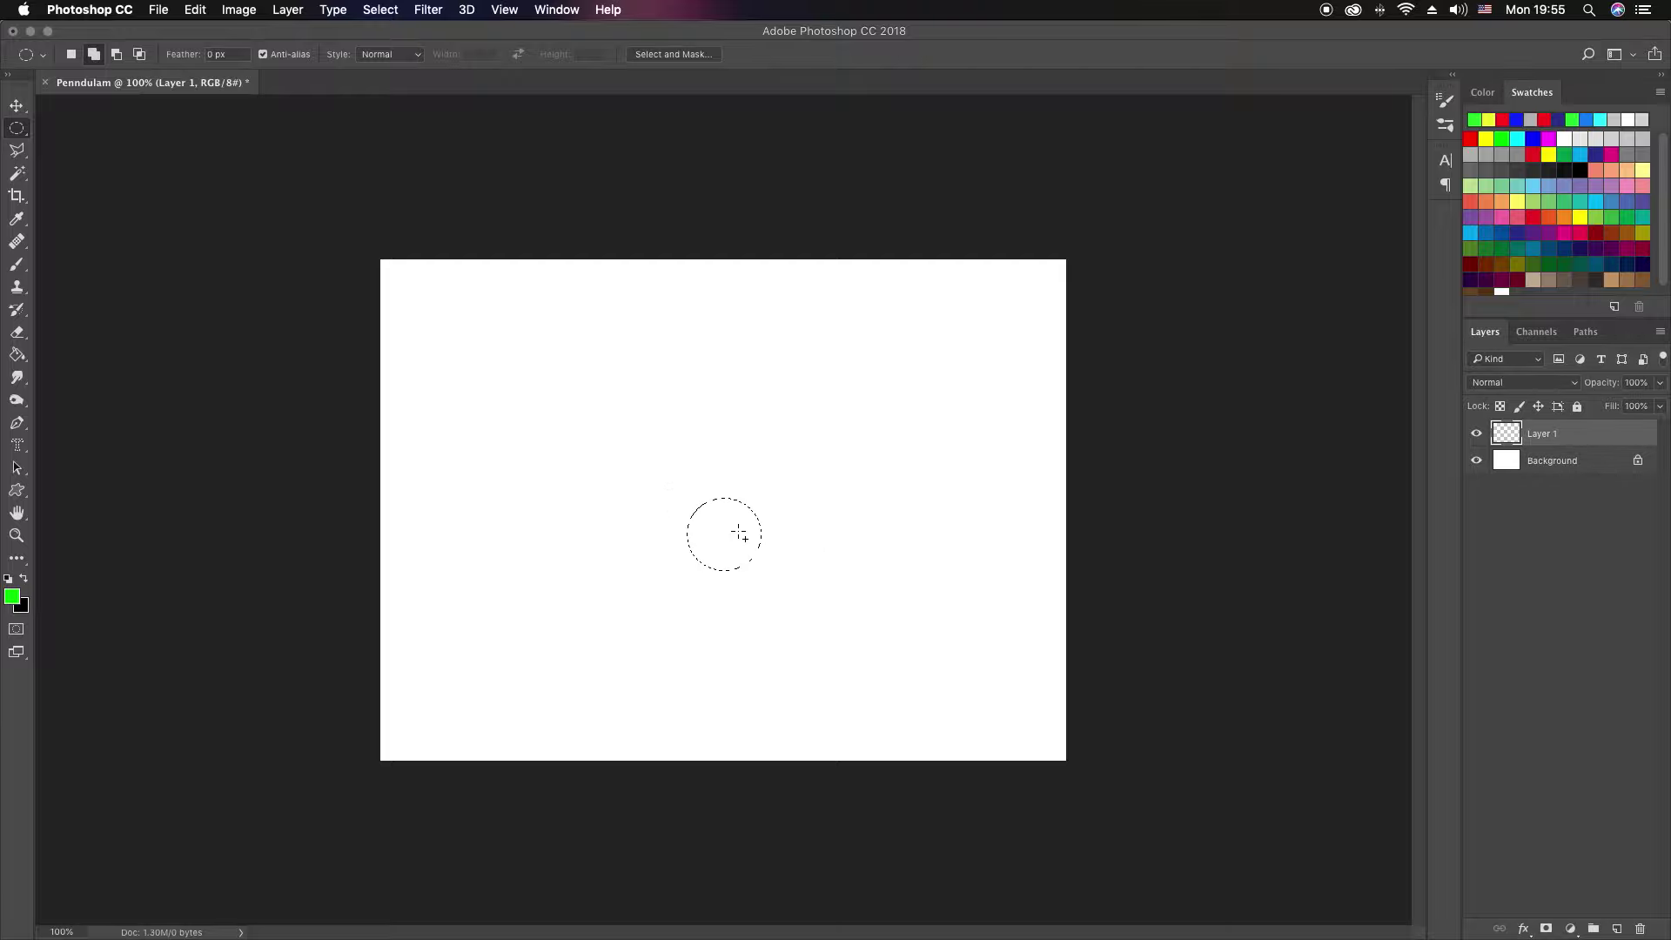
# Step: Open the Fill settings for the circular selection and choose a custom color as the contents
pyautogui.rightClick(732, 528)
pyautogui.rightClick(733, 529)
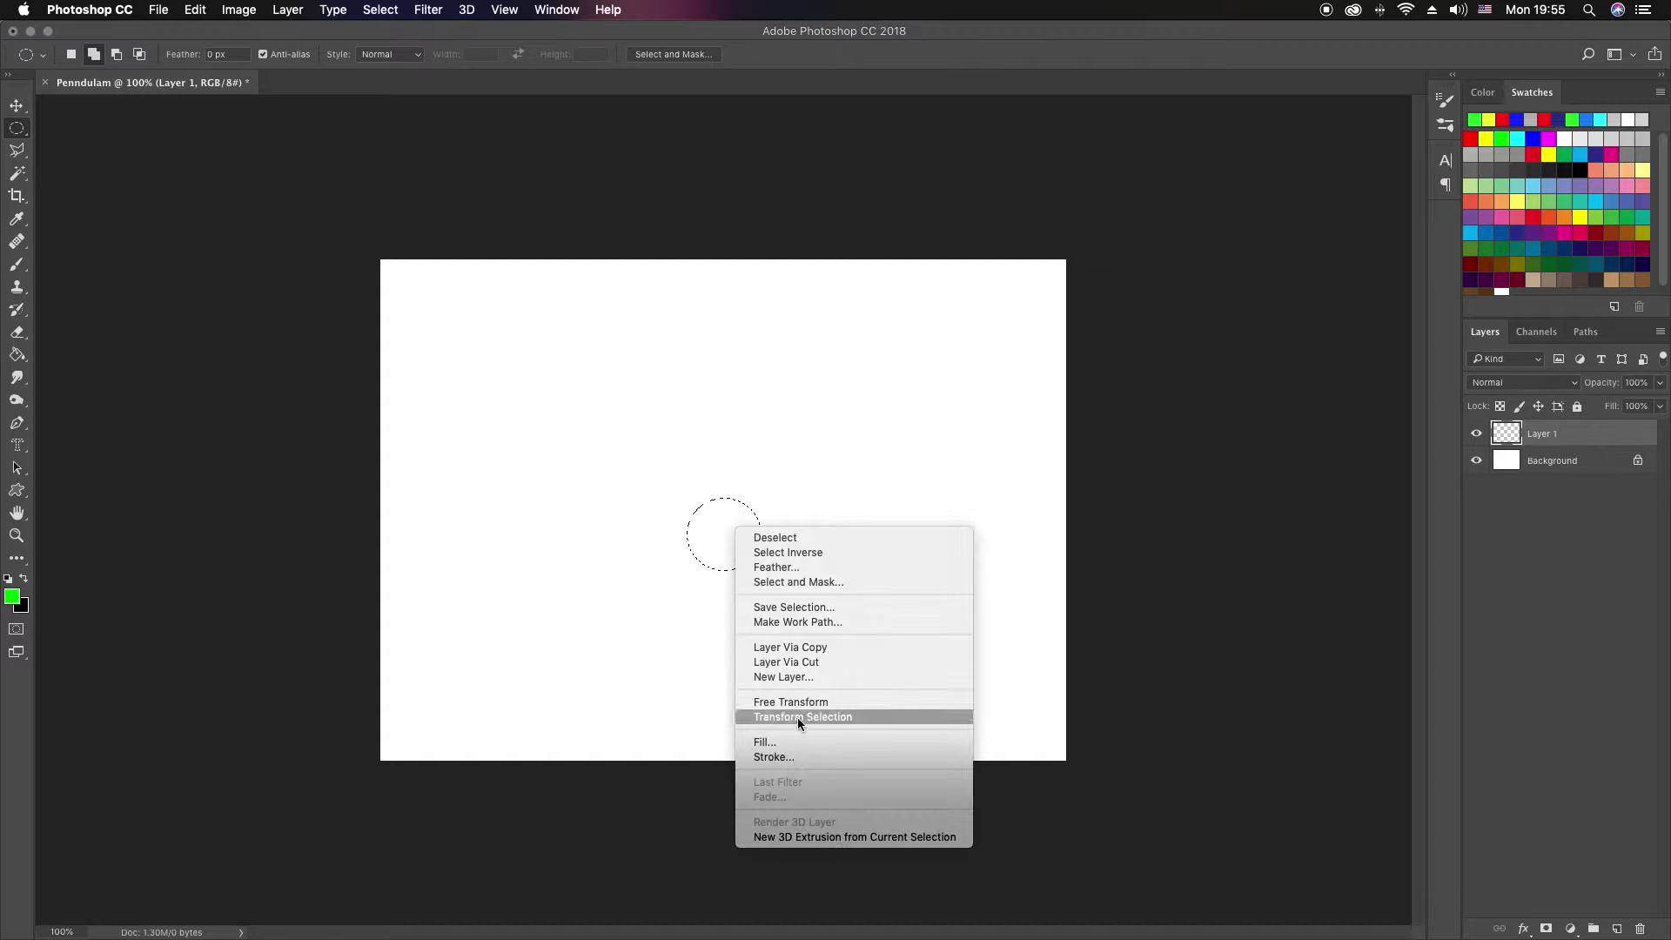
pyautogui.click(790, 742)
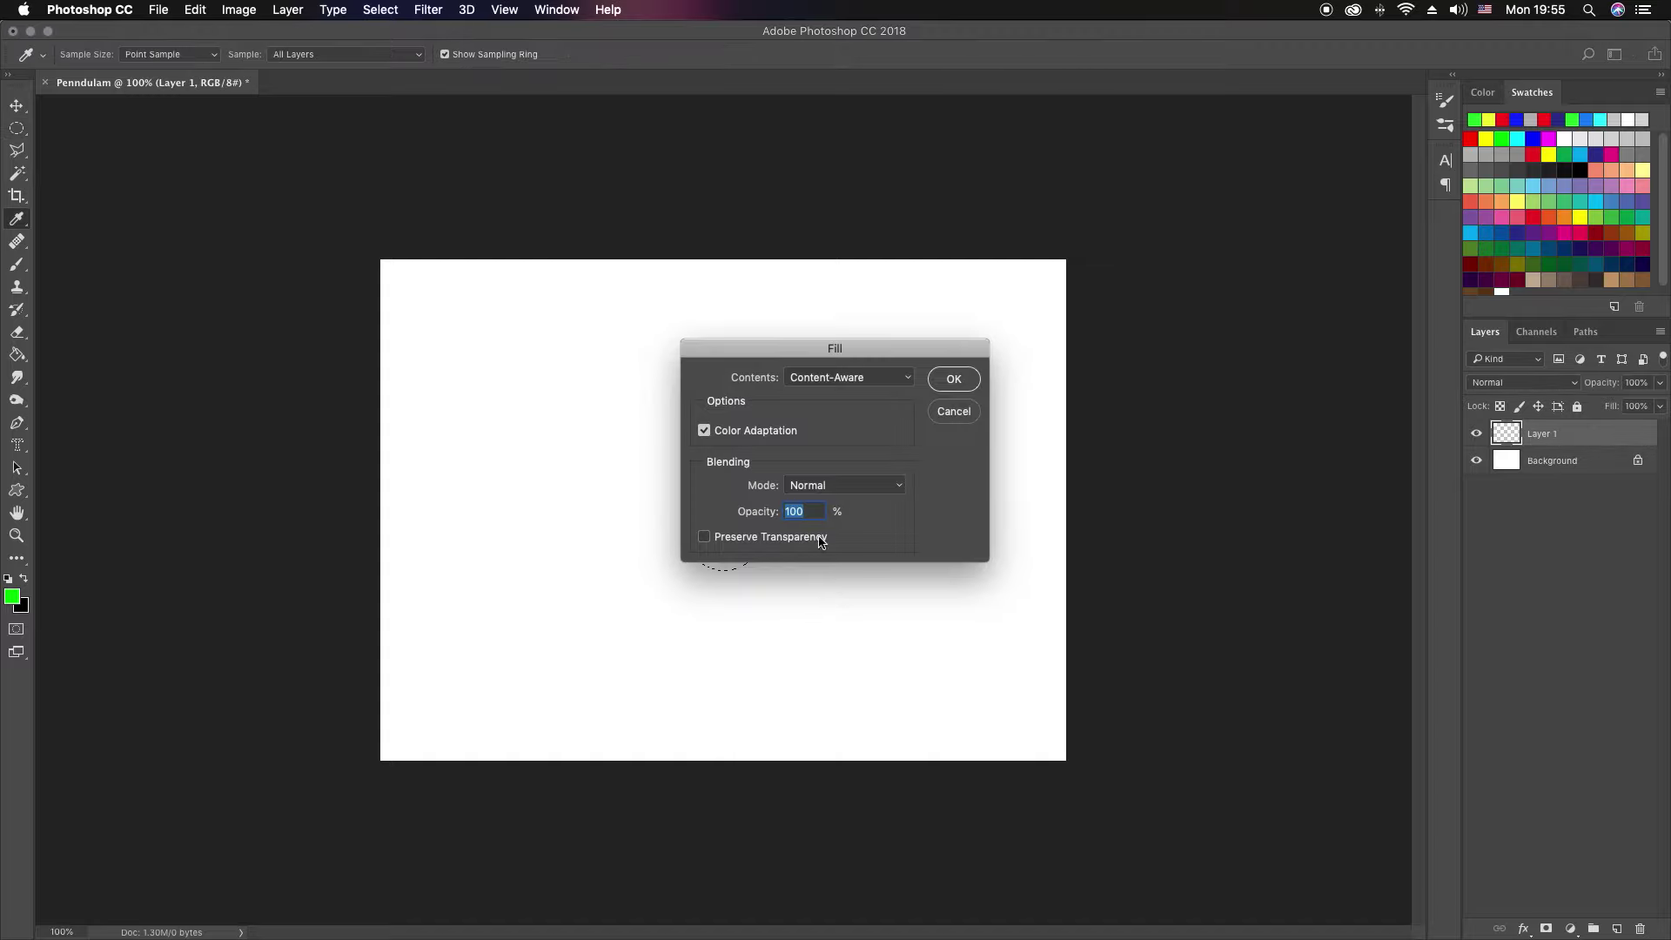
pyautogui.click(908, 378)
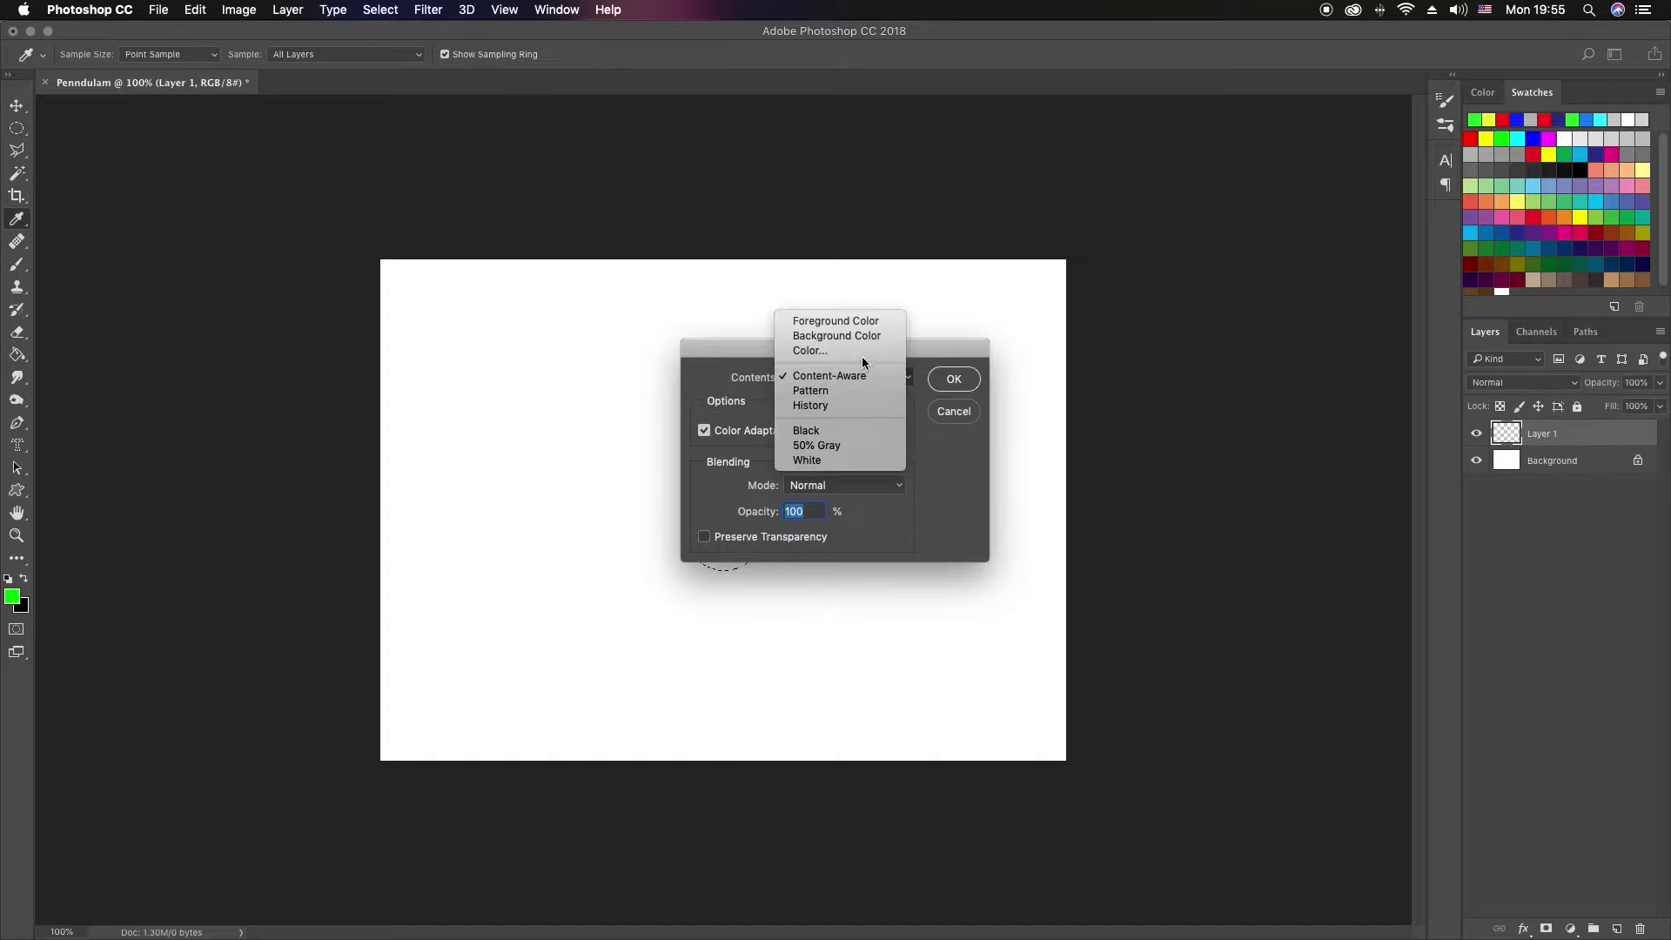
pyautogui.click(863, 350)
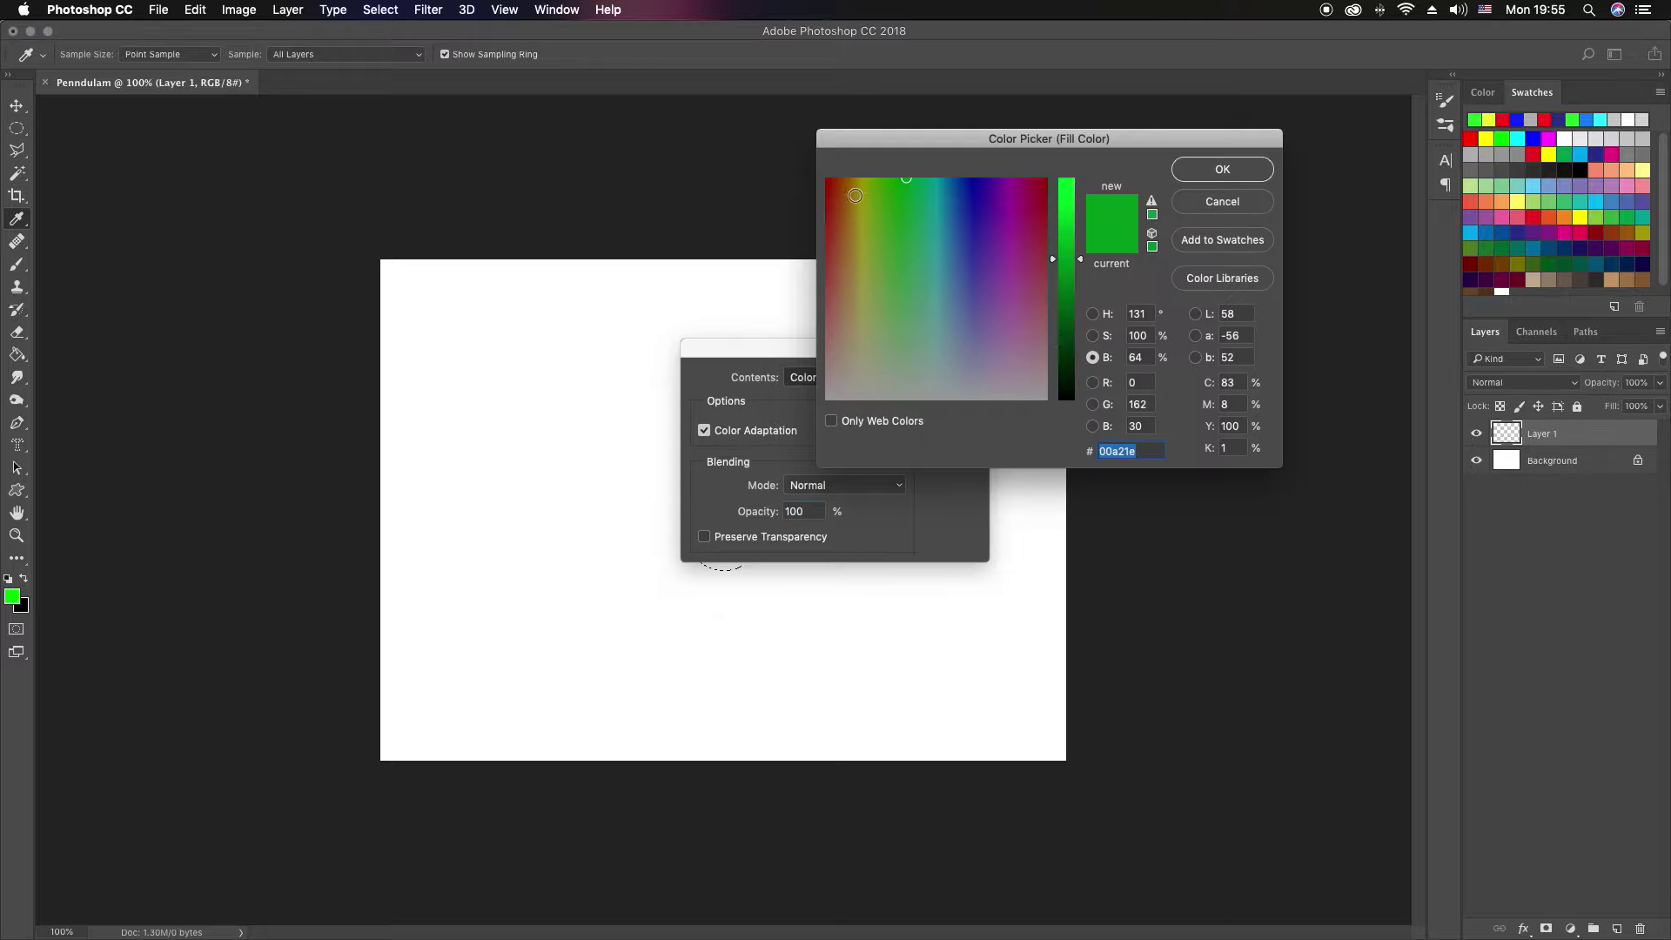
# Step: Try dark red, green, violet, blue, red and yellow as the fill color
pyautogui.click(826, 181)
pyautogui.moveTo(827, 181); pyautogui.dragTo(825, 179)
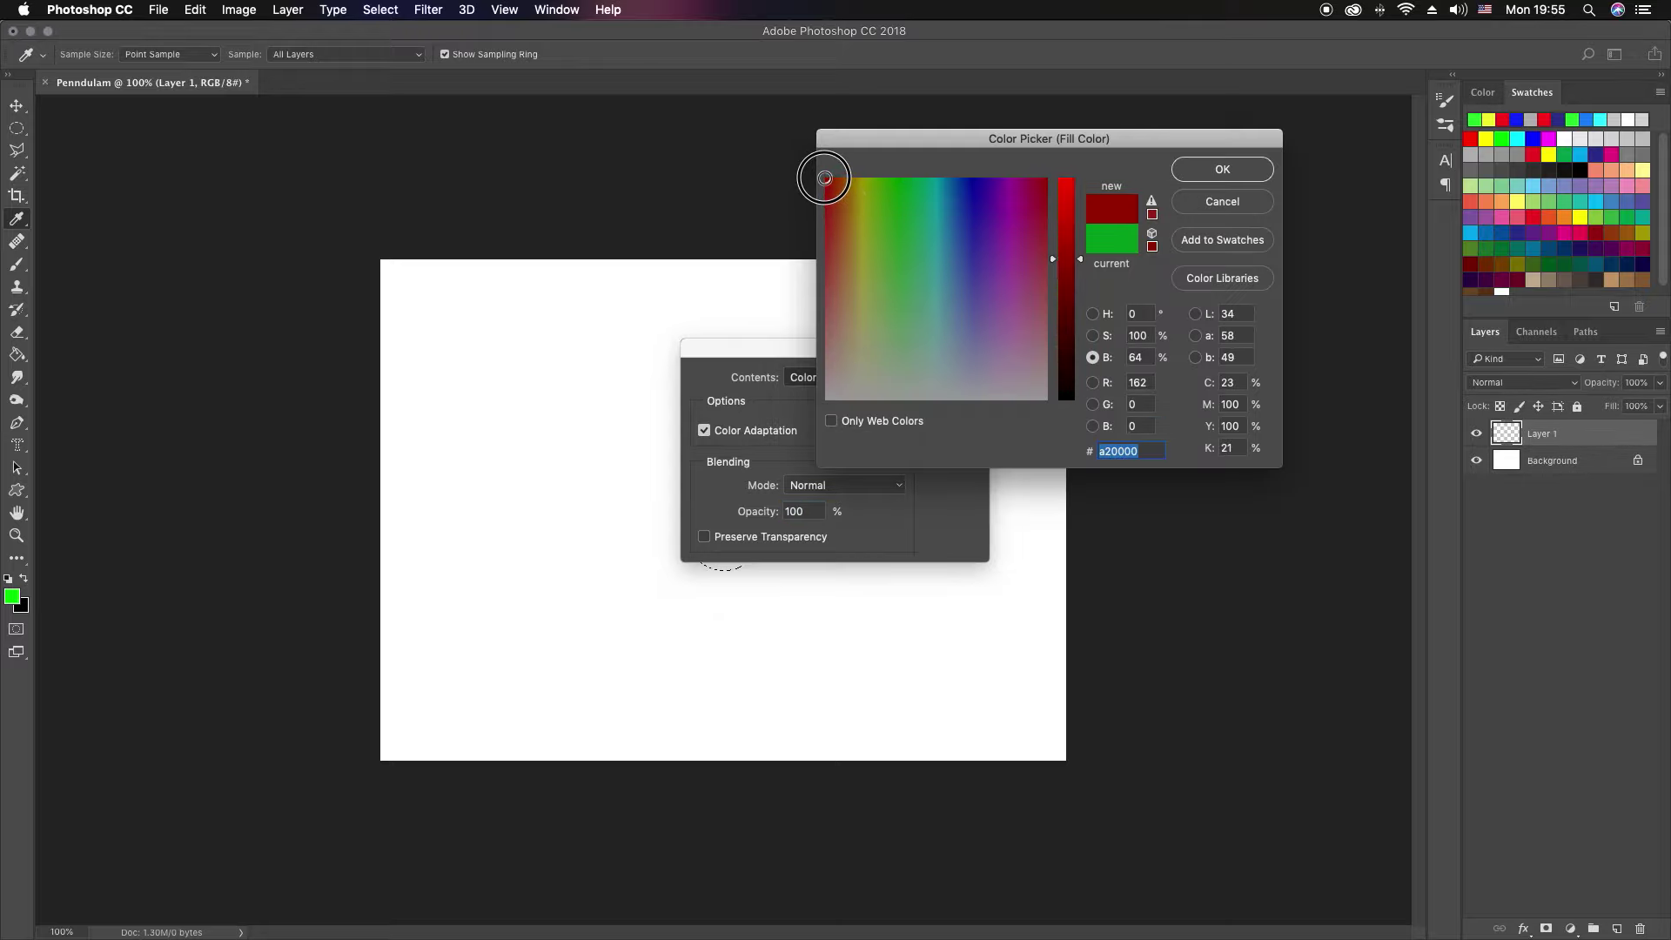
pyautogui.moveTo(1067, 218); pyautogui.dragTo(889, 187)
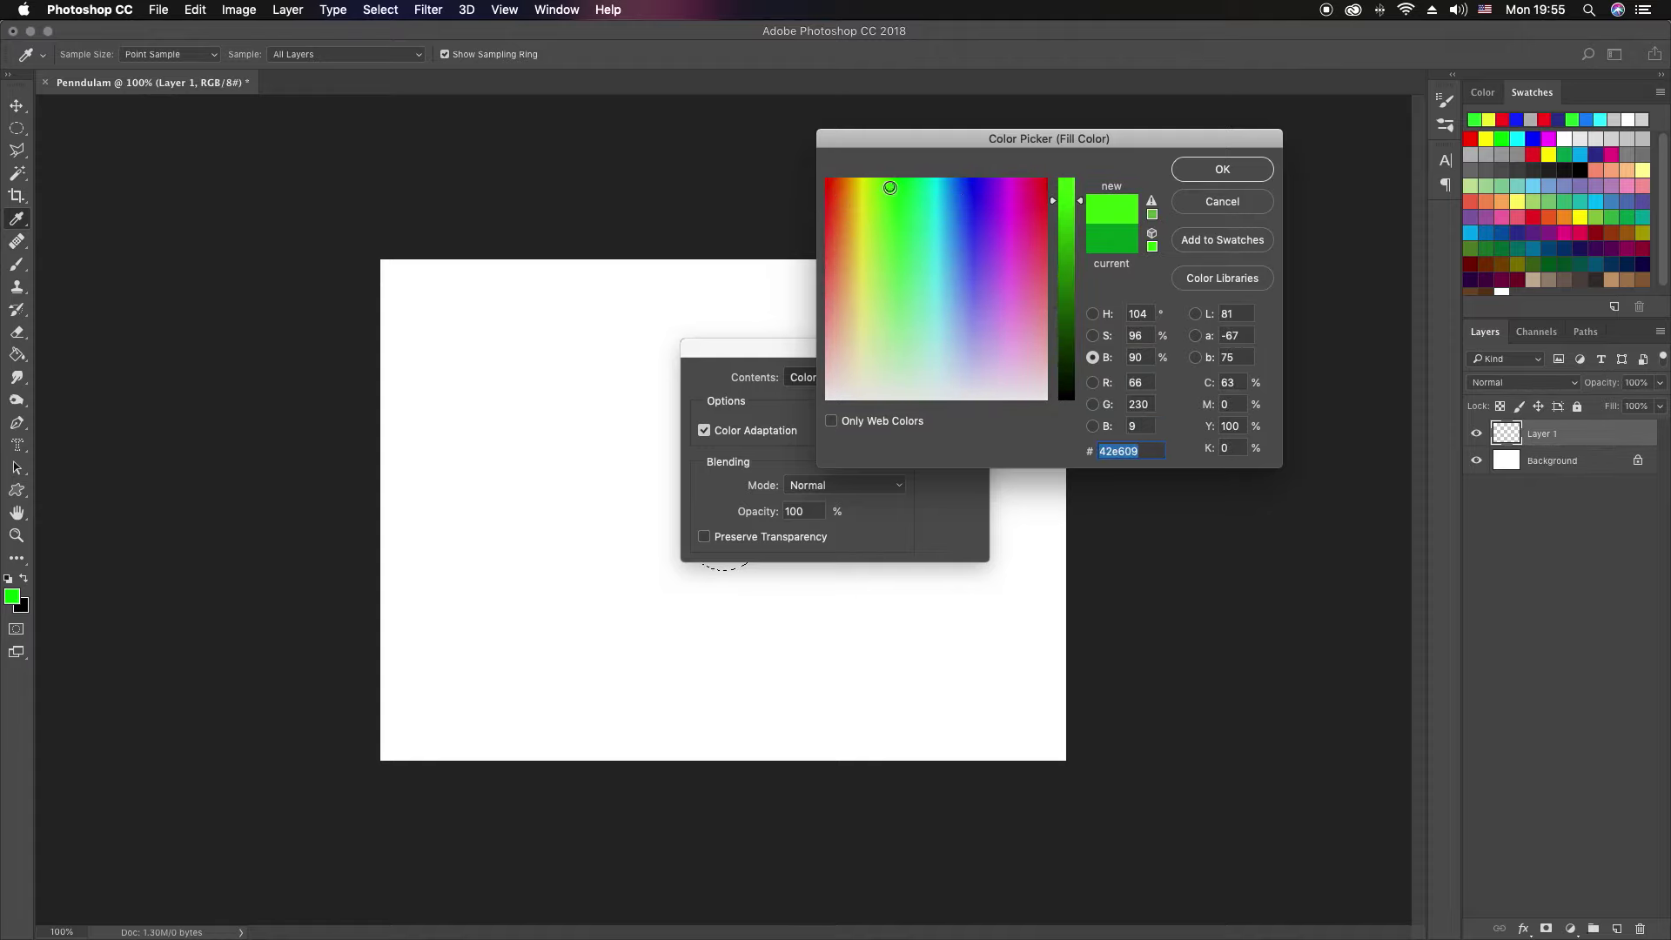
pyautogui.click(992, 206)
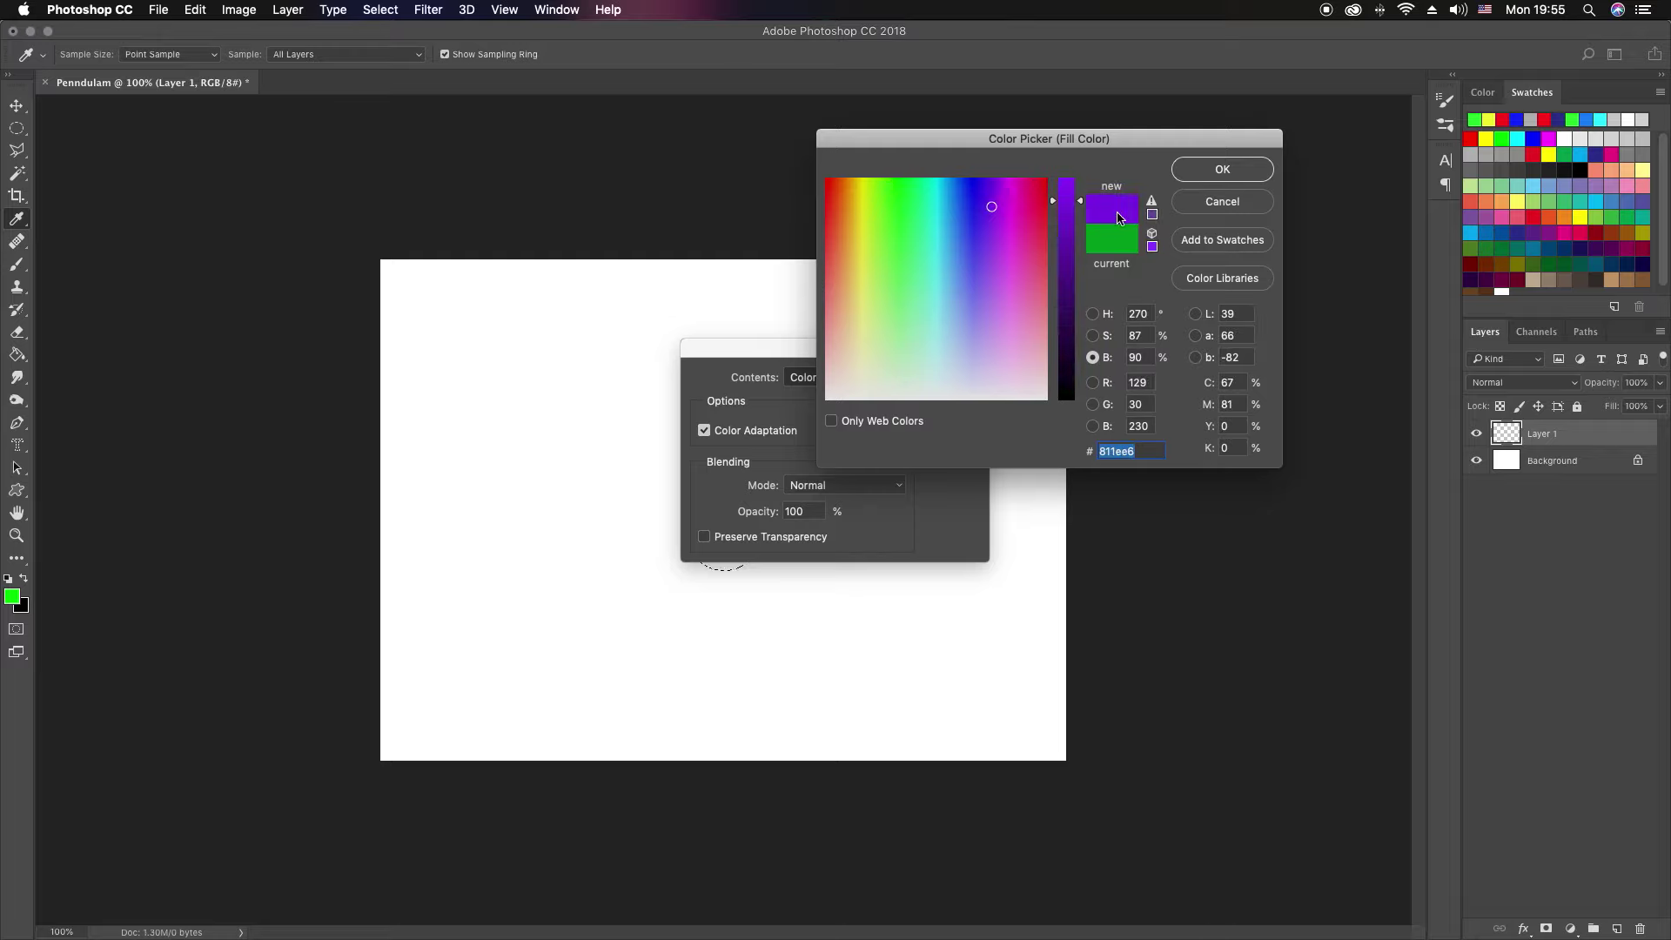
pyautogui.click(973, 182)
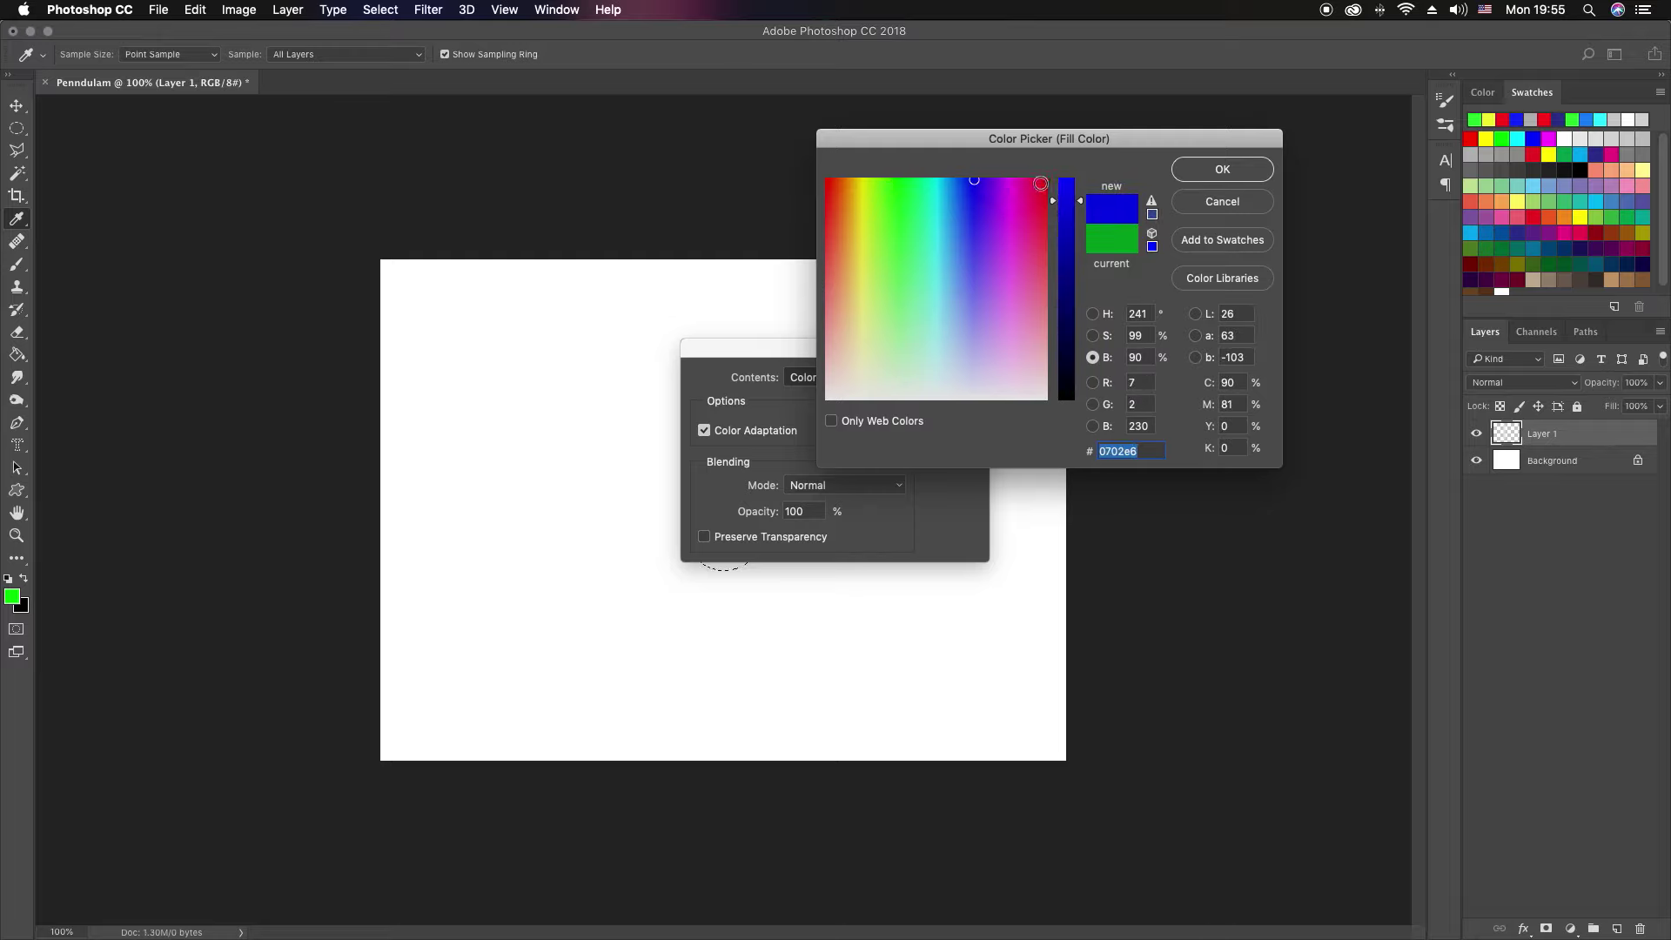
pyautogui.click(1040, 180)
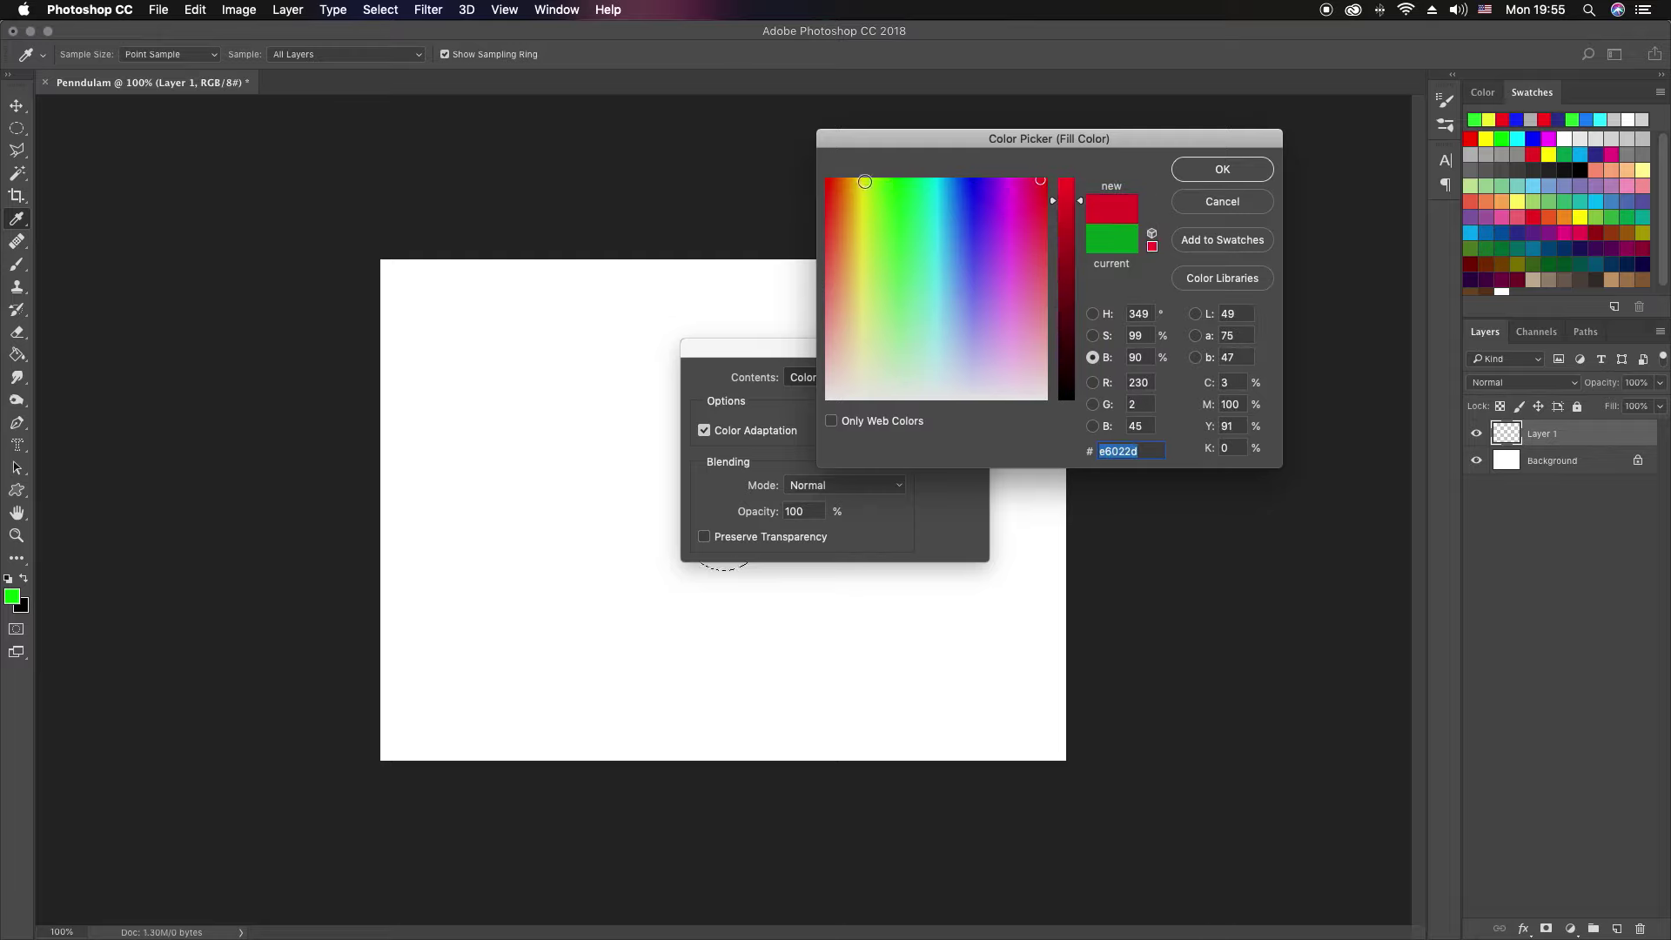
pyautogui.click(863, 178)
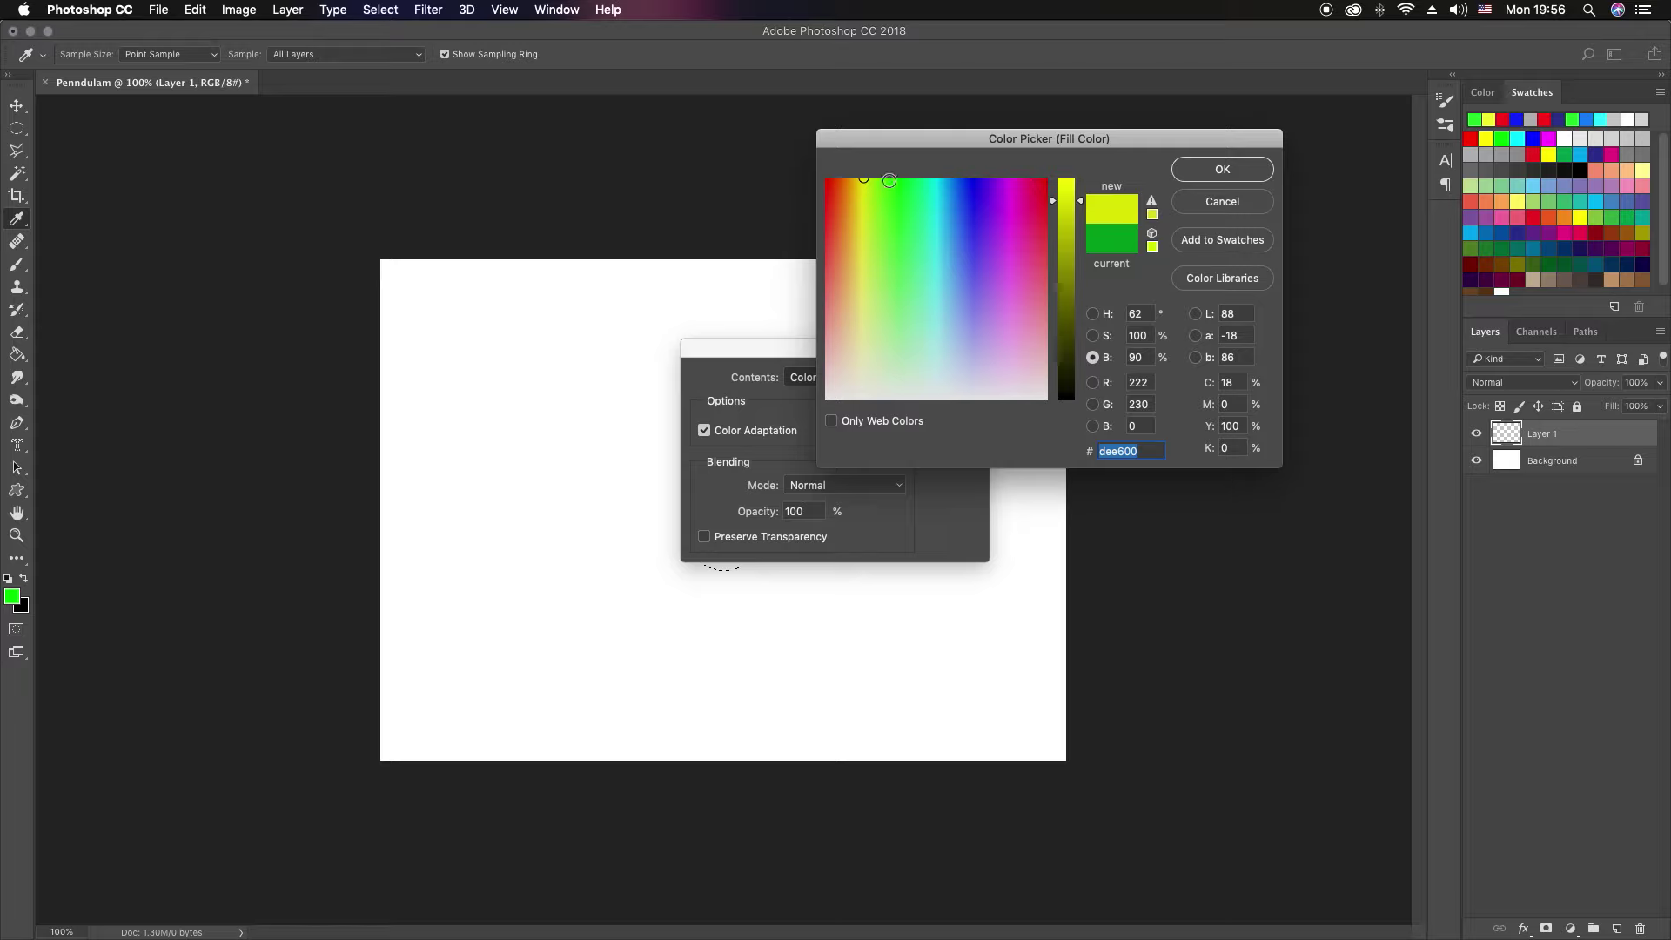
pyautogui.click(854, 184)
# Step: Set the fill color to bright magenta, fa00f7, and fill the circular selection with it
pyautogui.moveTo(854, 185); pyautogui.dragTo(1067, 181)
pyautogui.click(1068, 189)
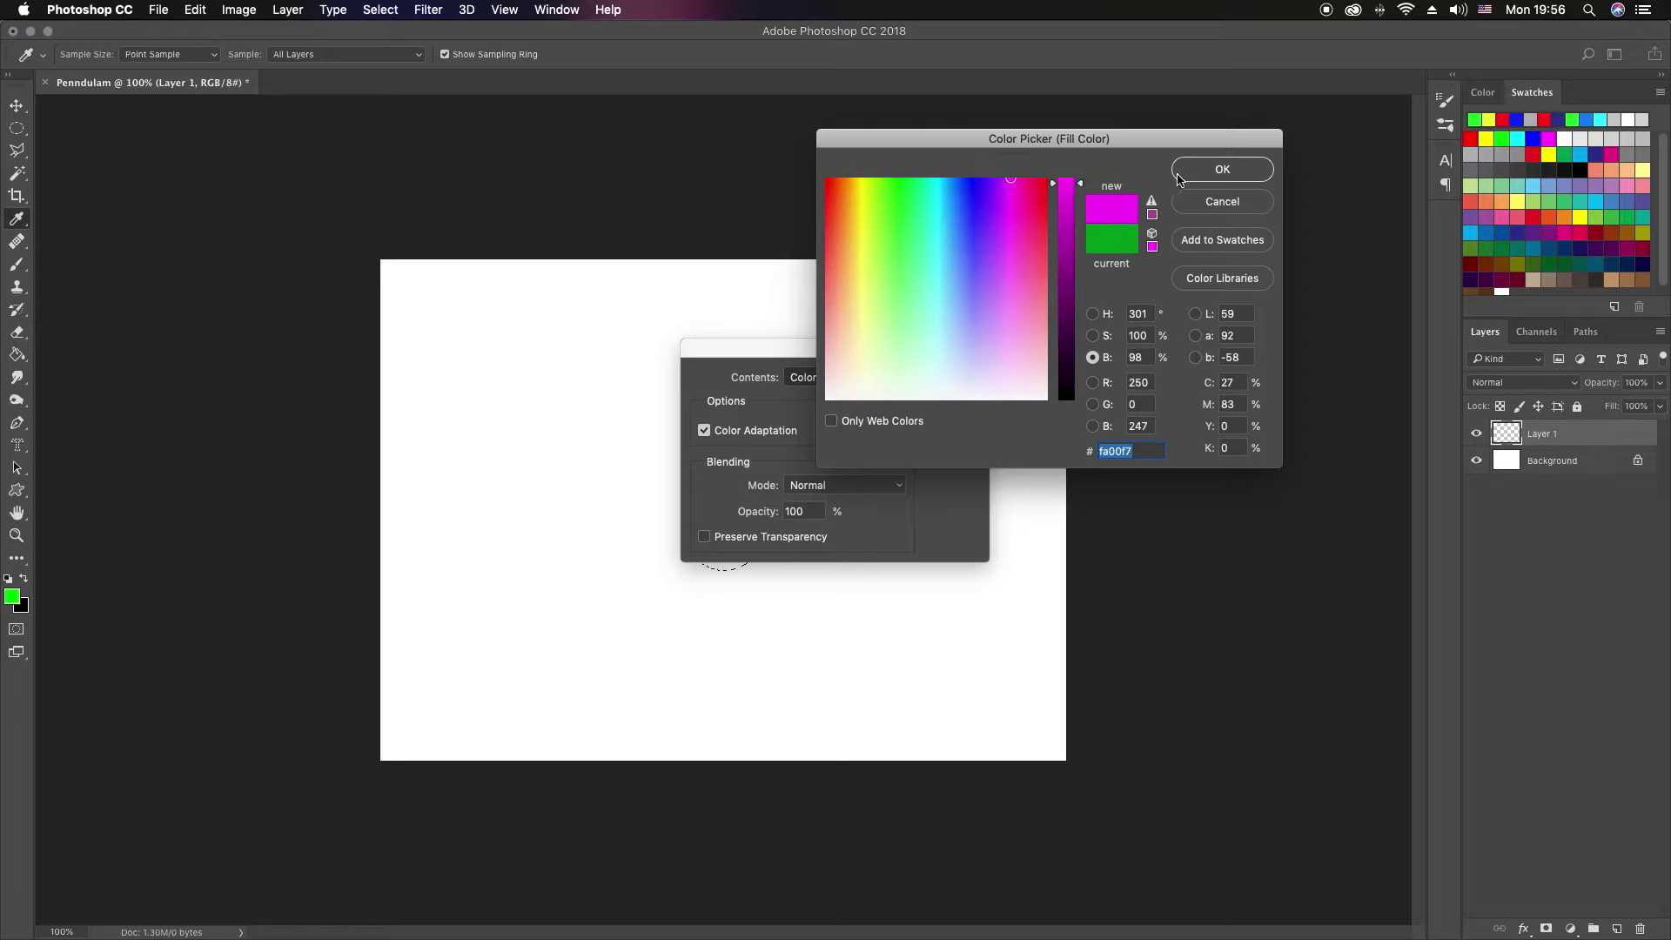
pyautogui.click(1221, 170)
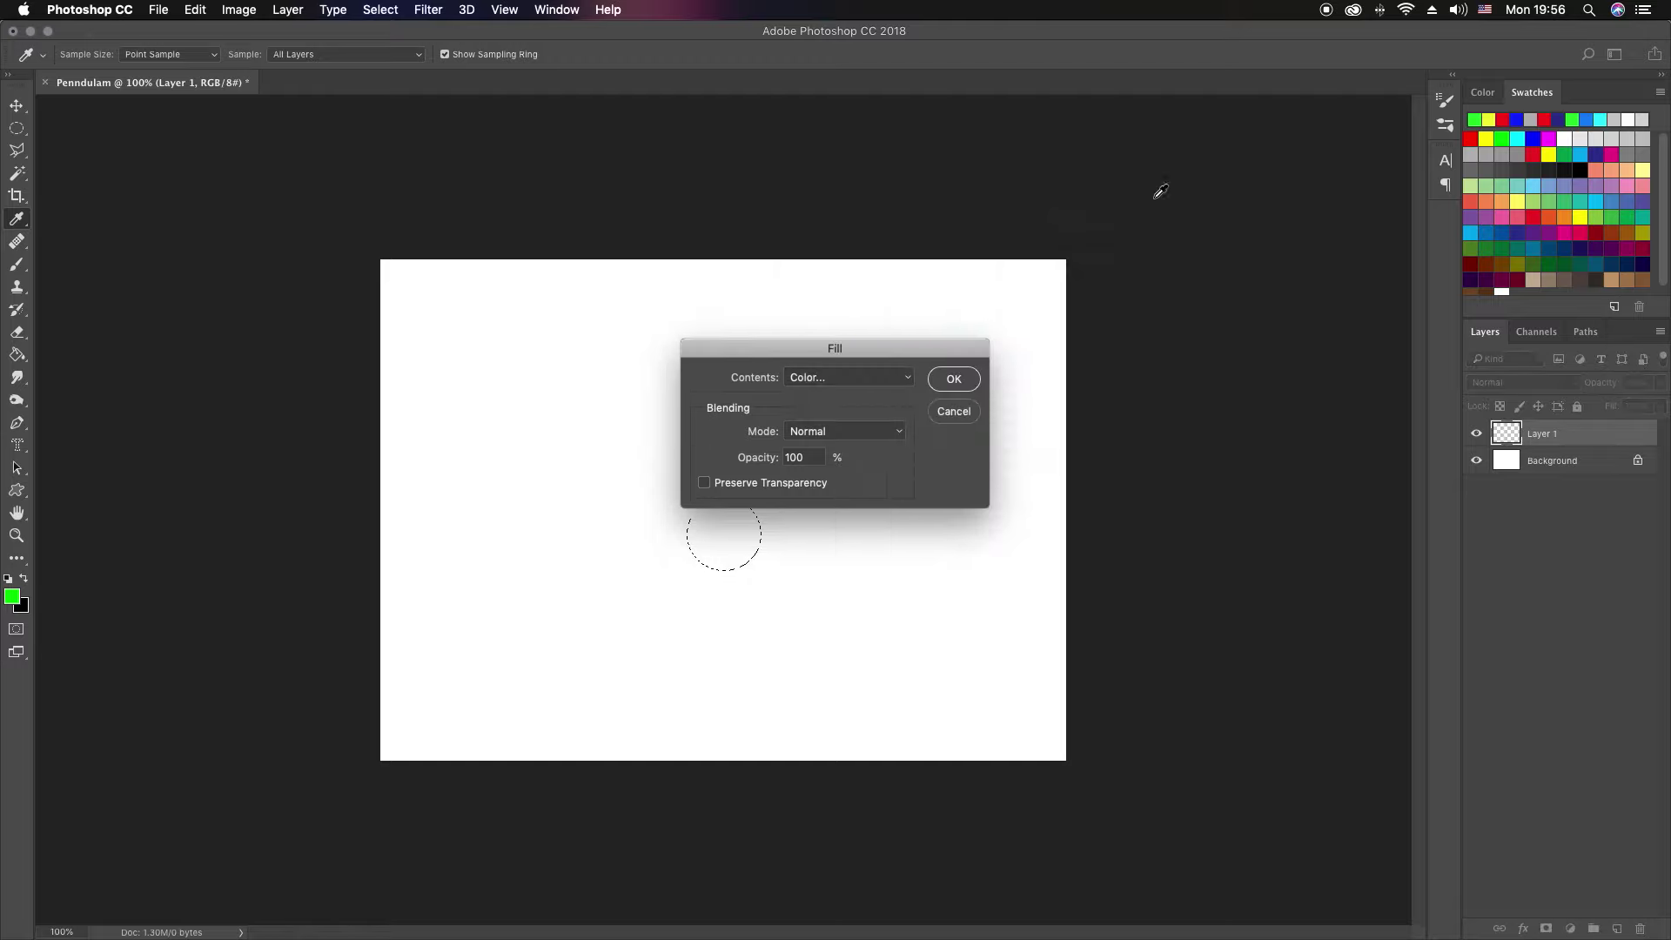
pyautogui.click(954, 374)
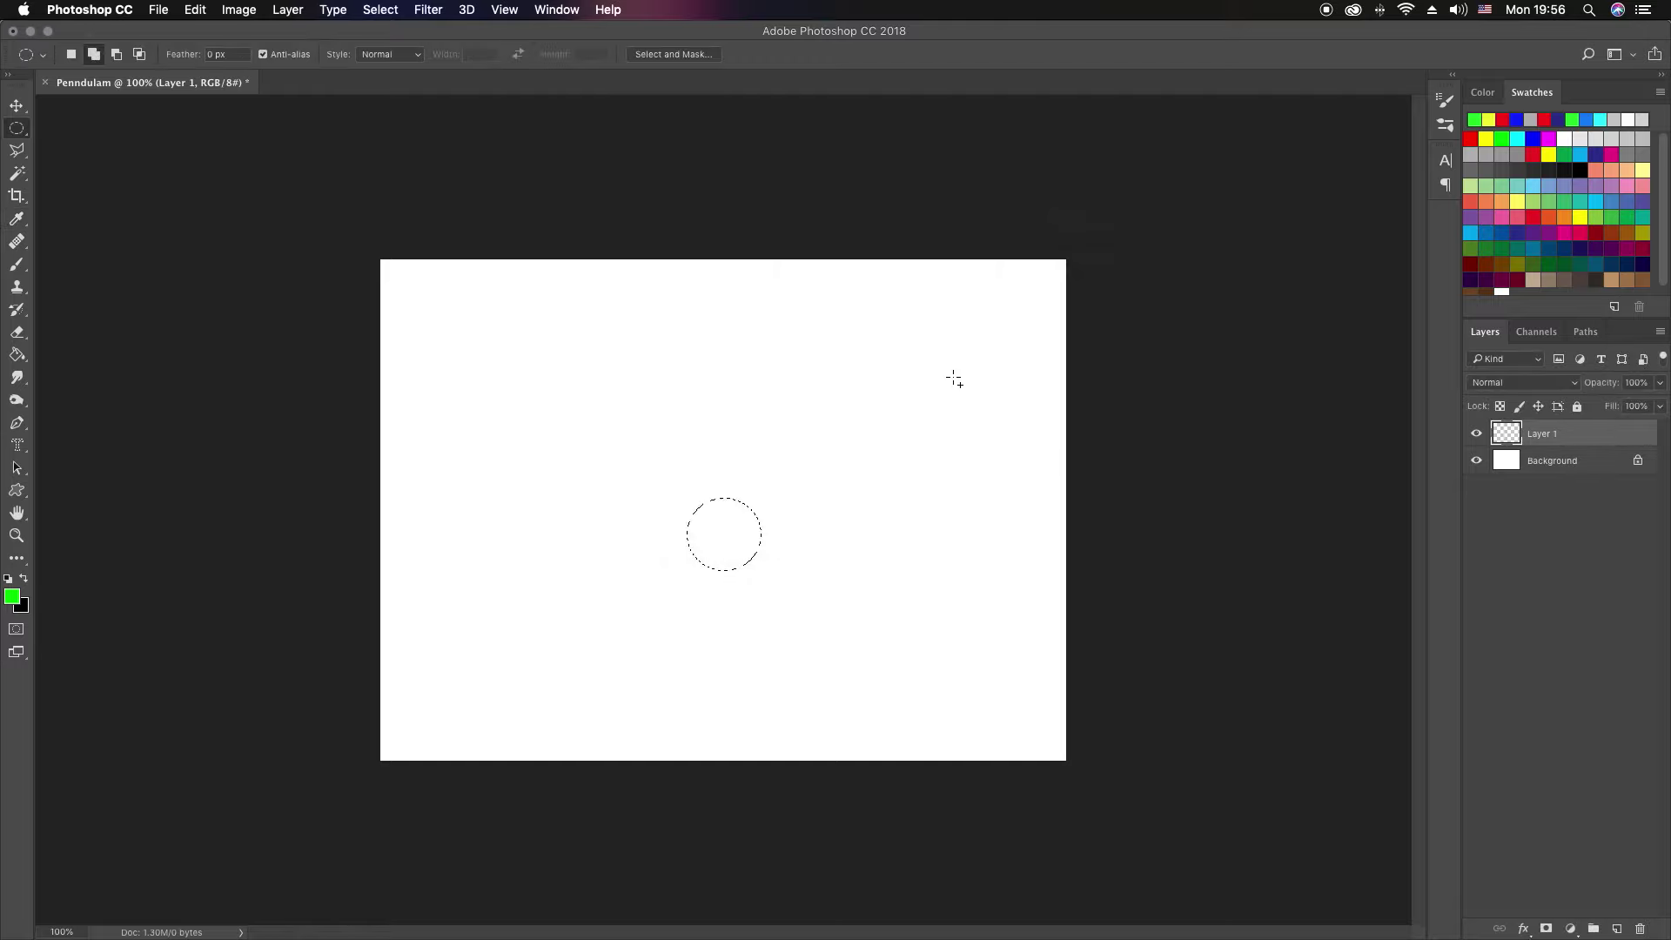
# Step: Open the Stroke settings for the circular selection and set the stroke color to light pinkish violet
pyautogui.rightClick(725, 545)
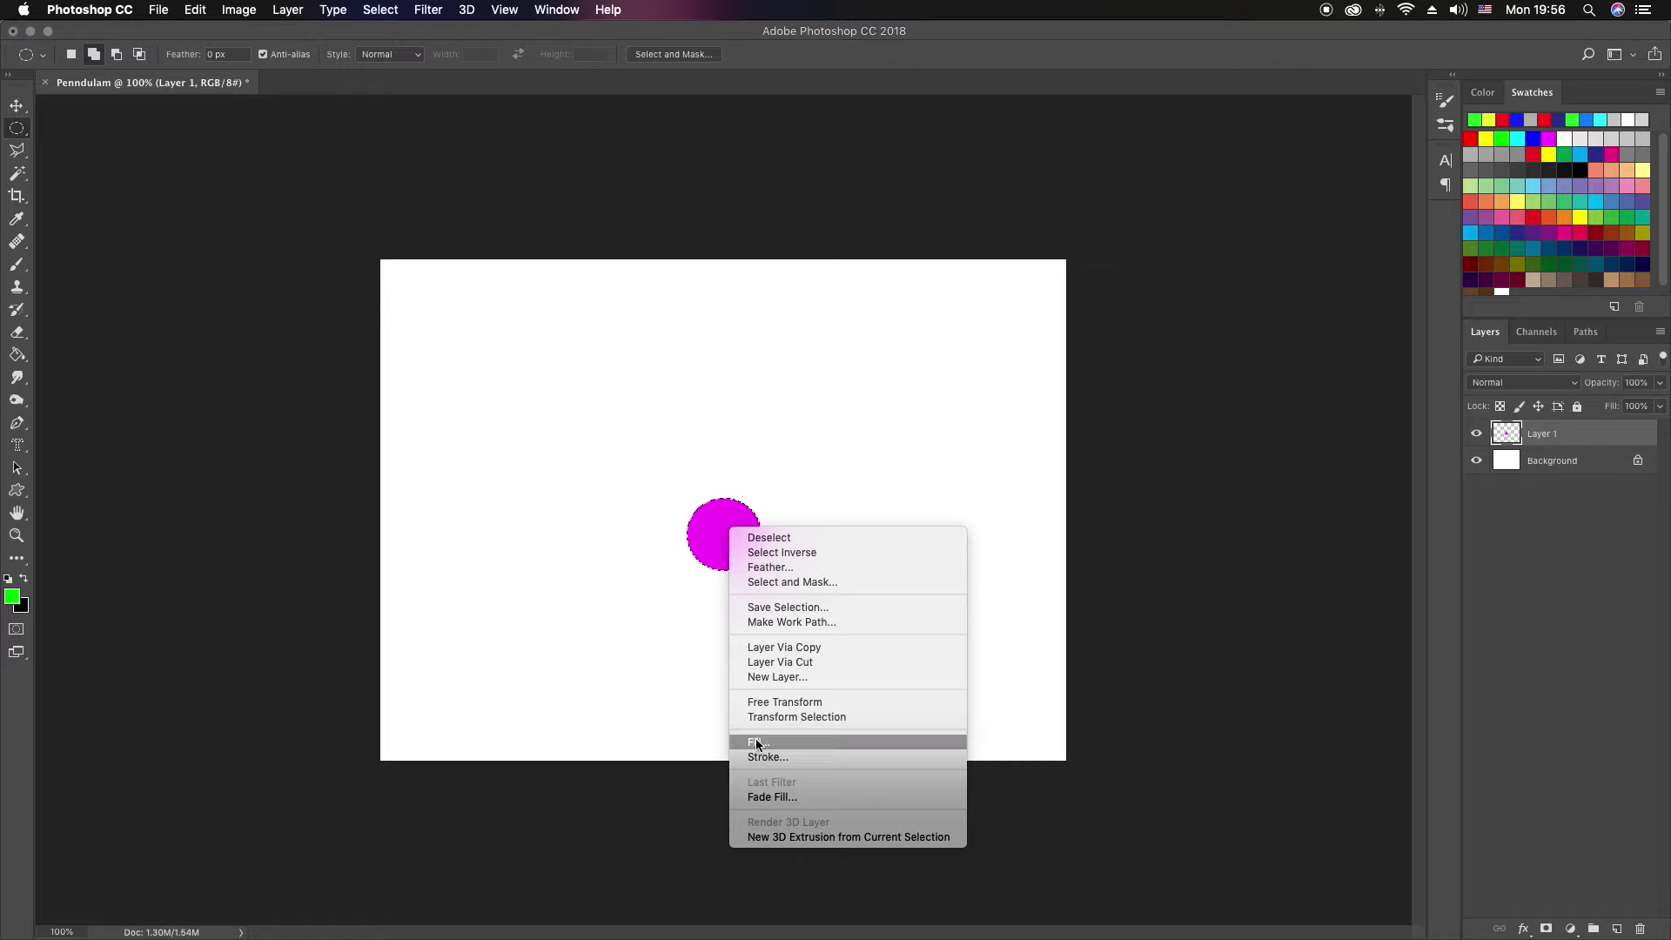
pyautogui.click(769, 757)
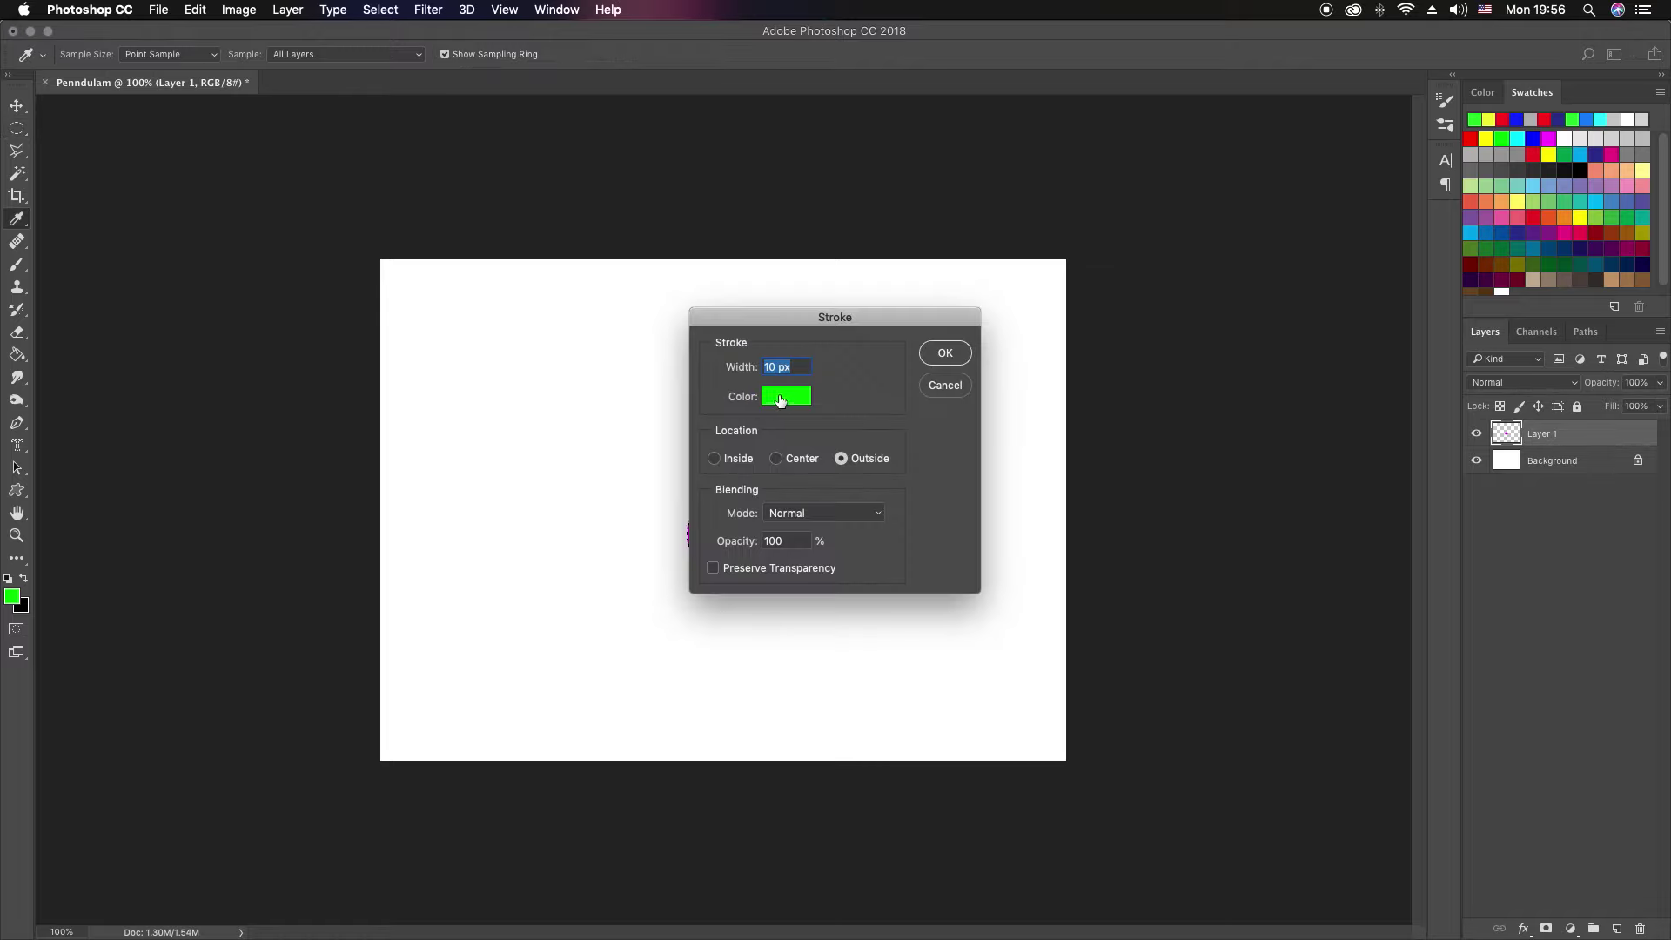
pyautogui.click(770, 403)
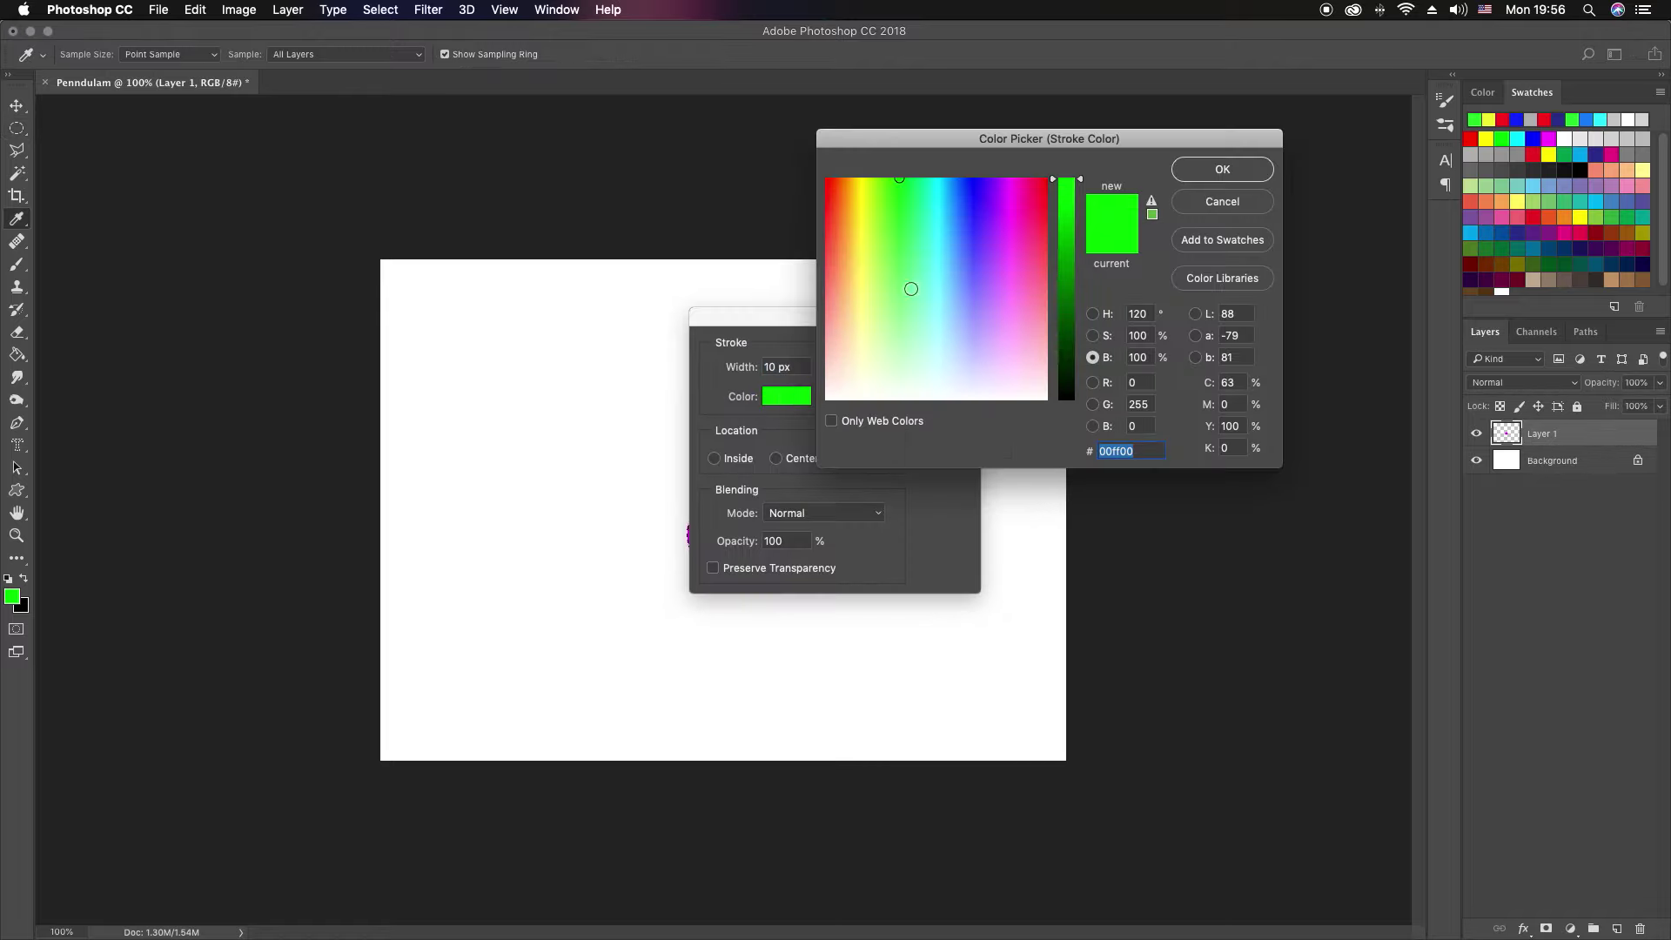
pyautogui.click(1005, 181)
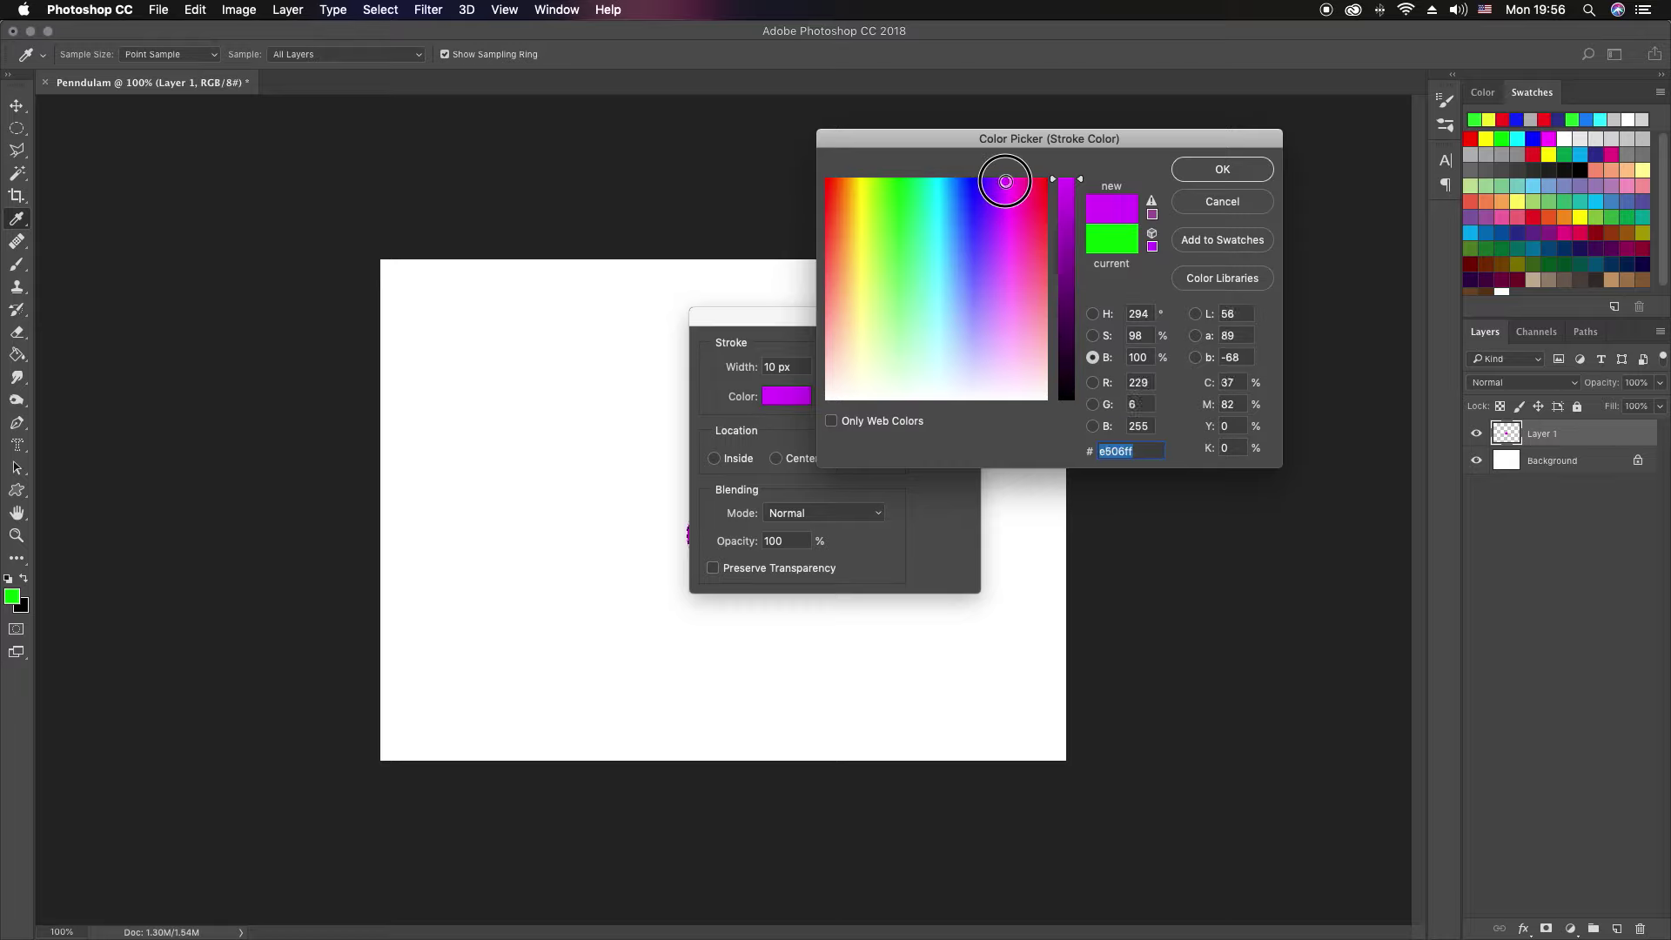
pyautogui.moveTo(1067, 184)
pyautogui.mouseDown()
pyautogui.moveTo(1072, 247)
pyautogui.moveTo(1064, 170)
pyautogui.moveTo(1010, 229)
pyautogui.moveTo(1007, 306)
pyautogui.mouseUp()
pyautogui.click(1194, 168)
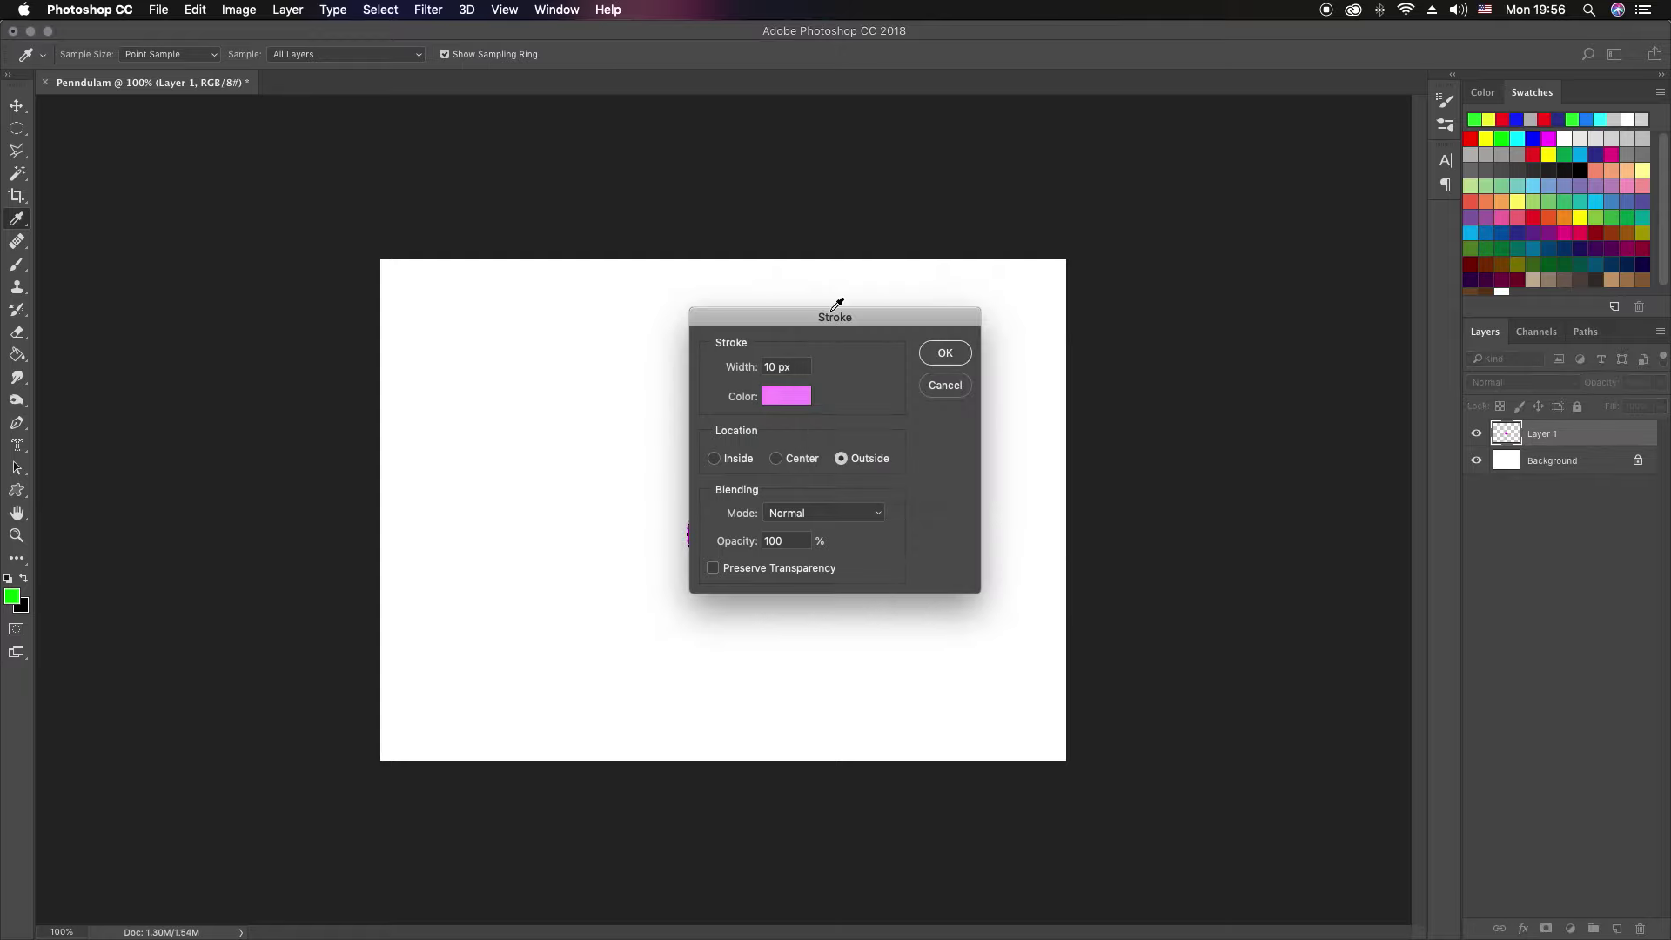
# Step: Set the stroke width to 5 px and apply the outside stroke to the circle
pyautogui.moveTo(777, 368); pyautogui.dragTo(758, 359)
pyautogui.moveTo(850, 309); pyautogui.dragTo(999, 300)
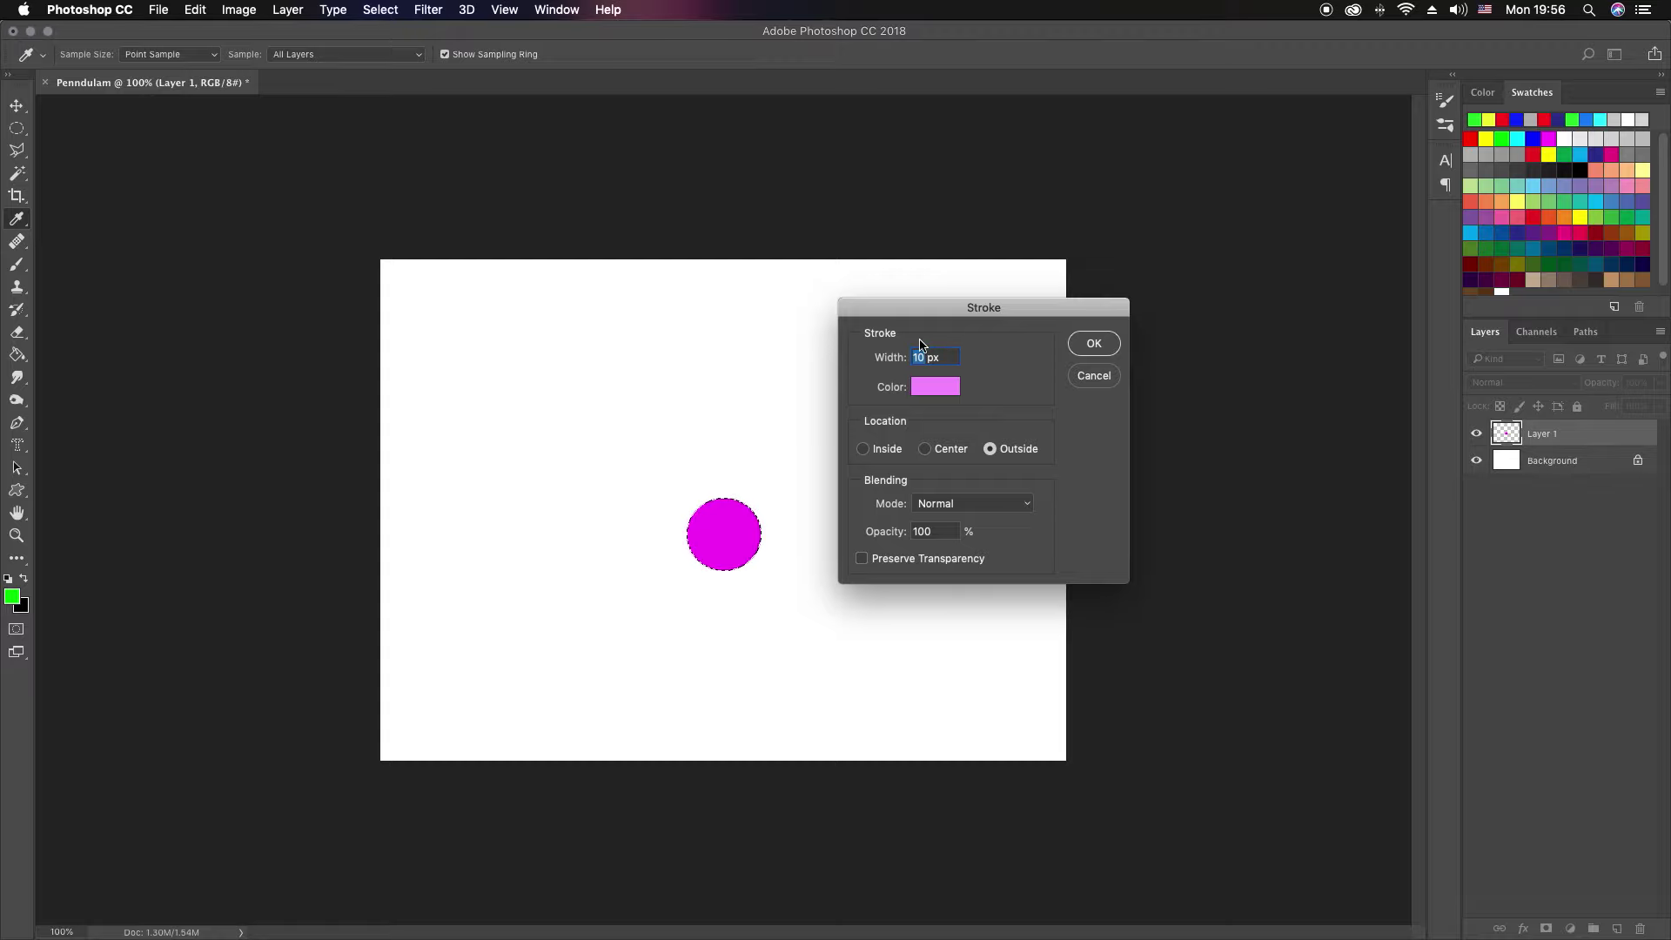
pyautogui.write('5')
pyautogui.click(1094, 345)
pyautogui.press('m')
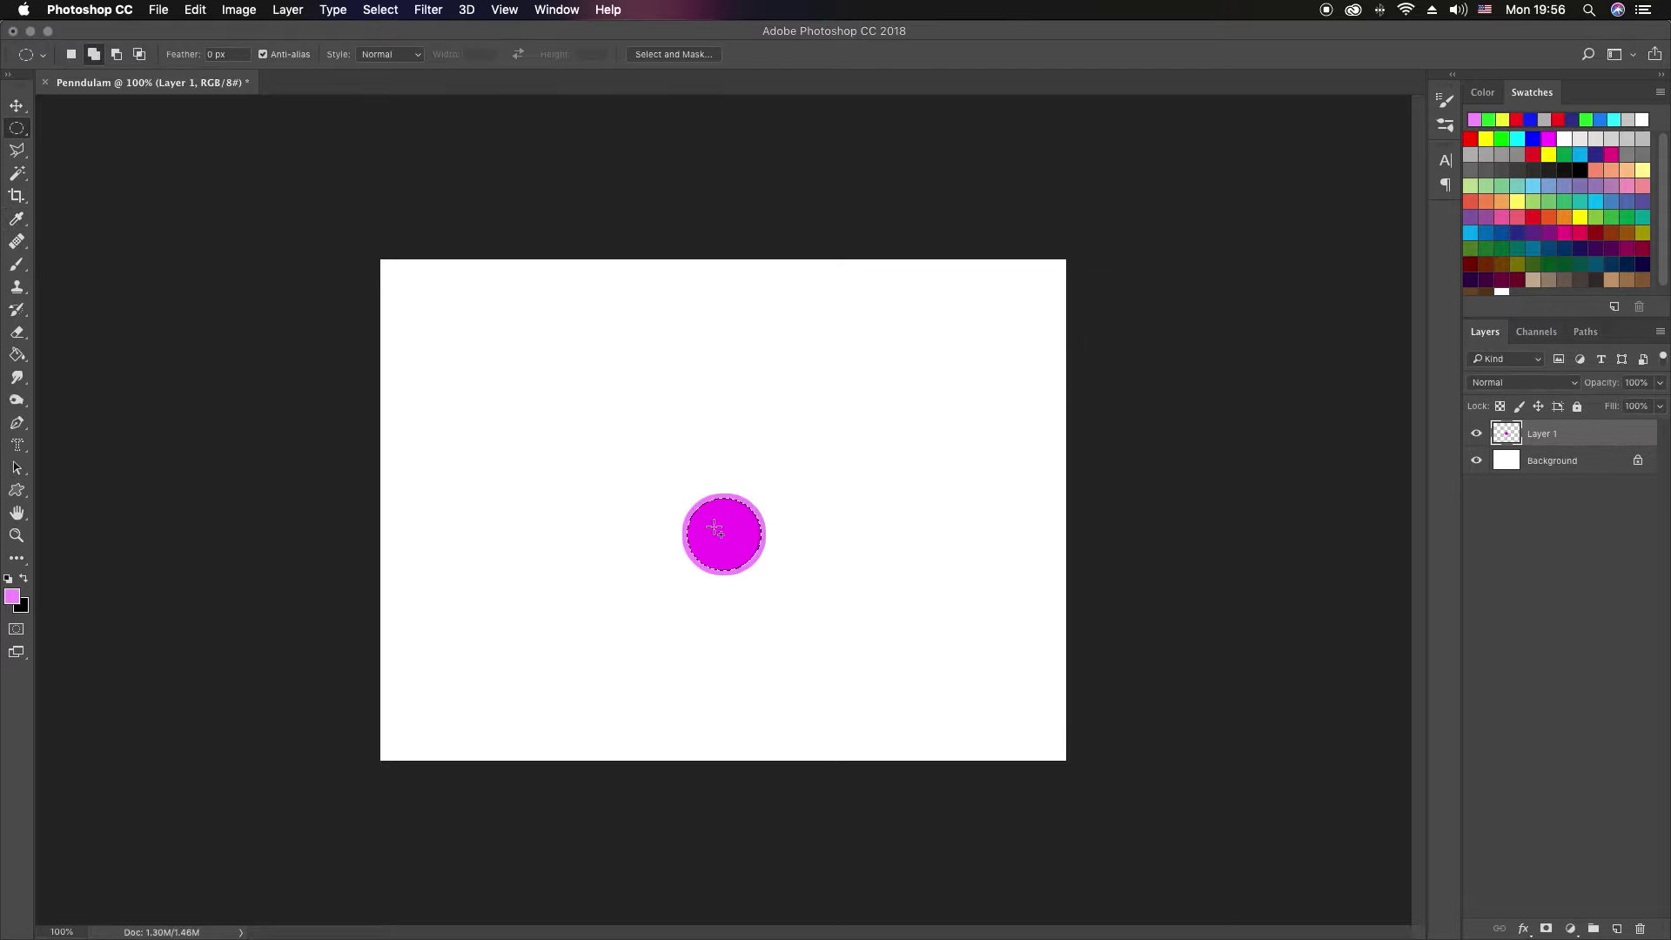
# Step: Deselect the circle and rename its layer as Ball
pyautogui.click(380, 10)
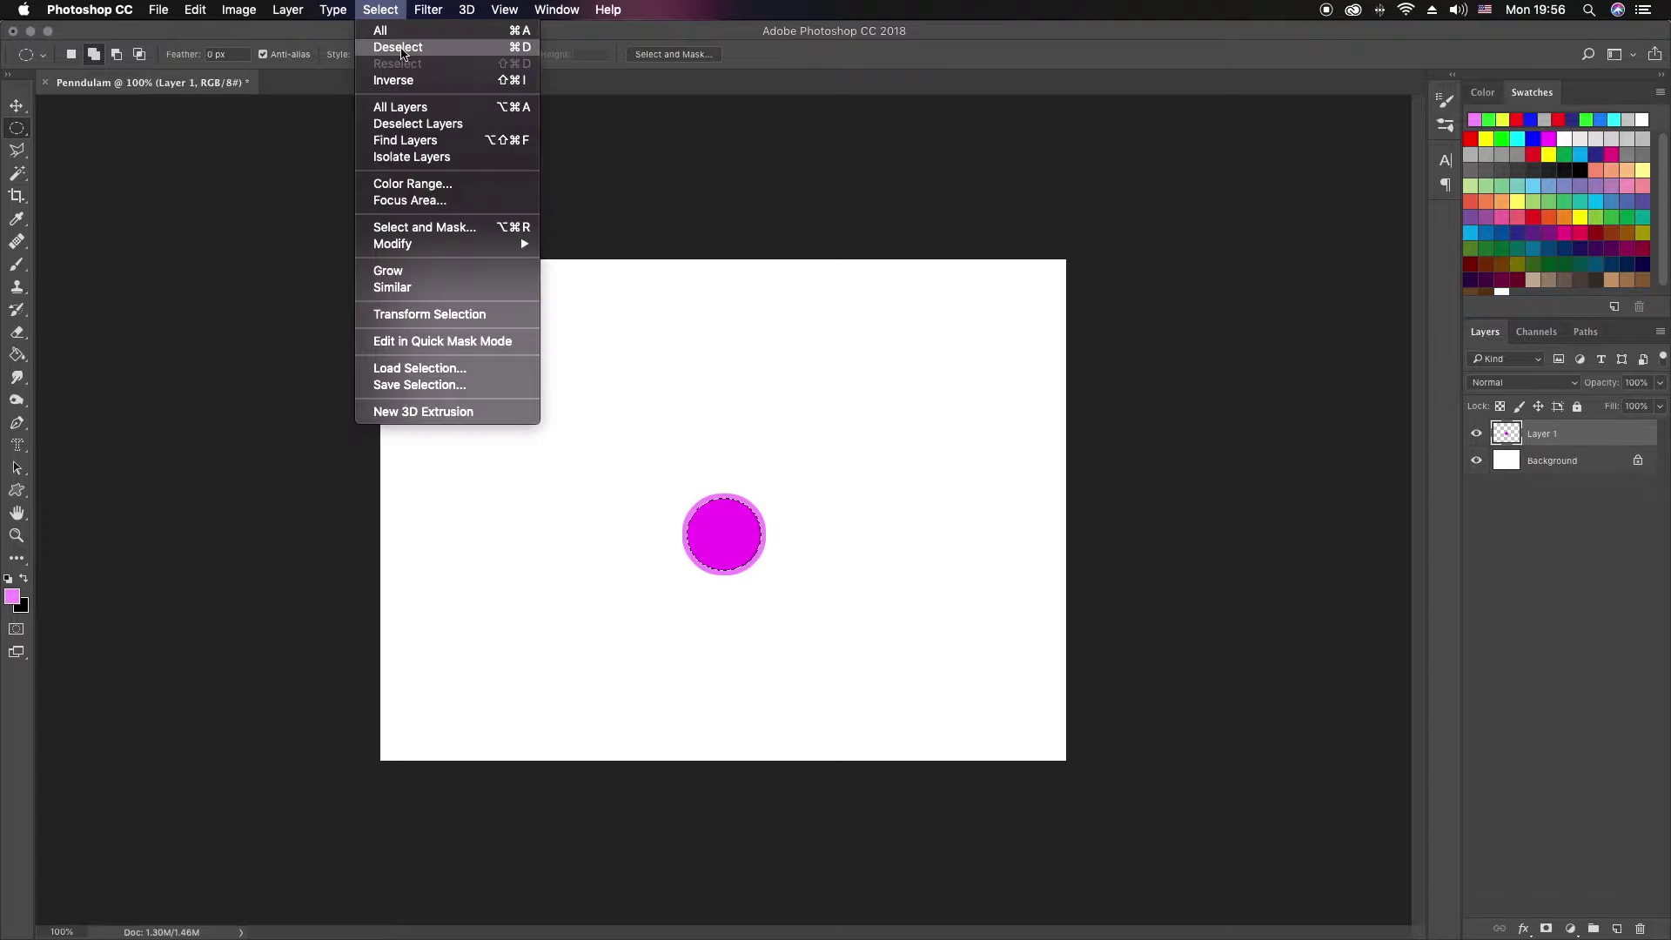
pyautogui.click(407, 49)
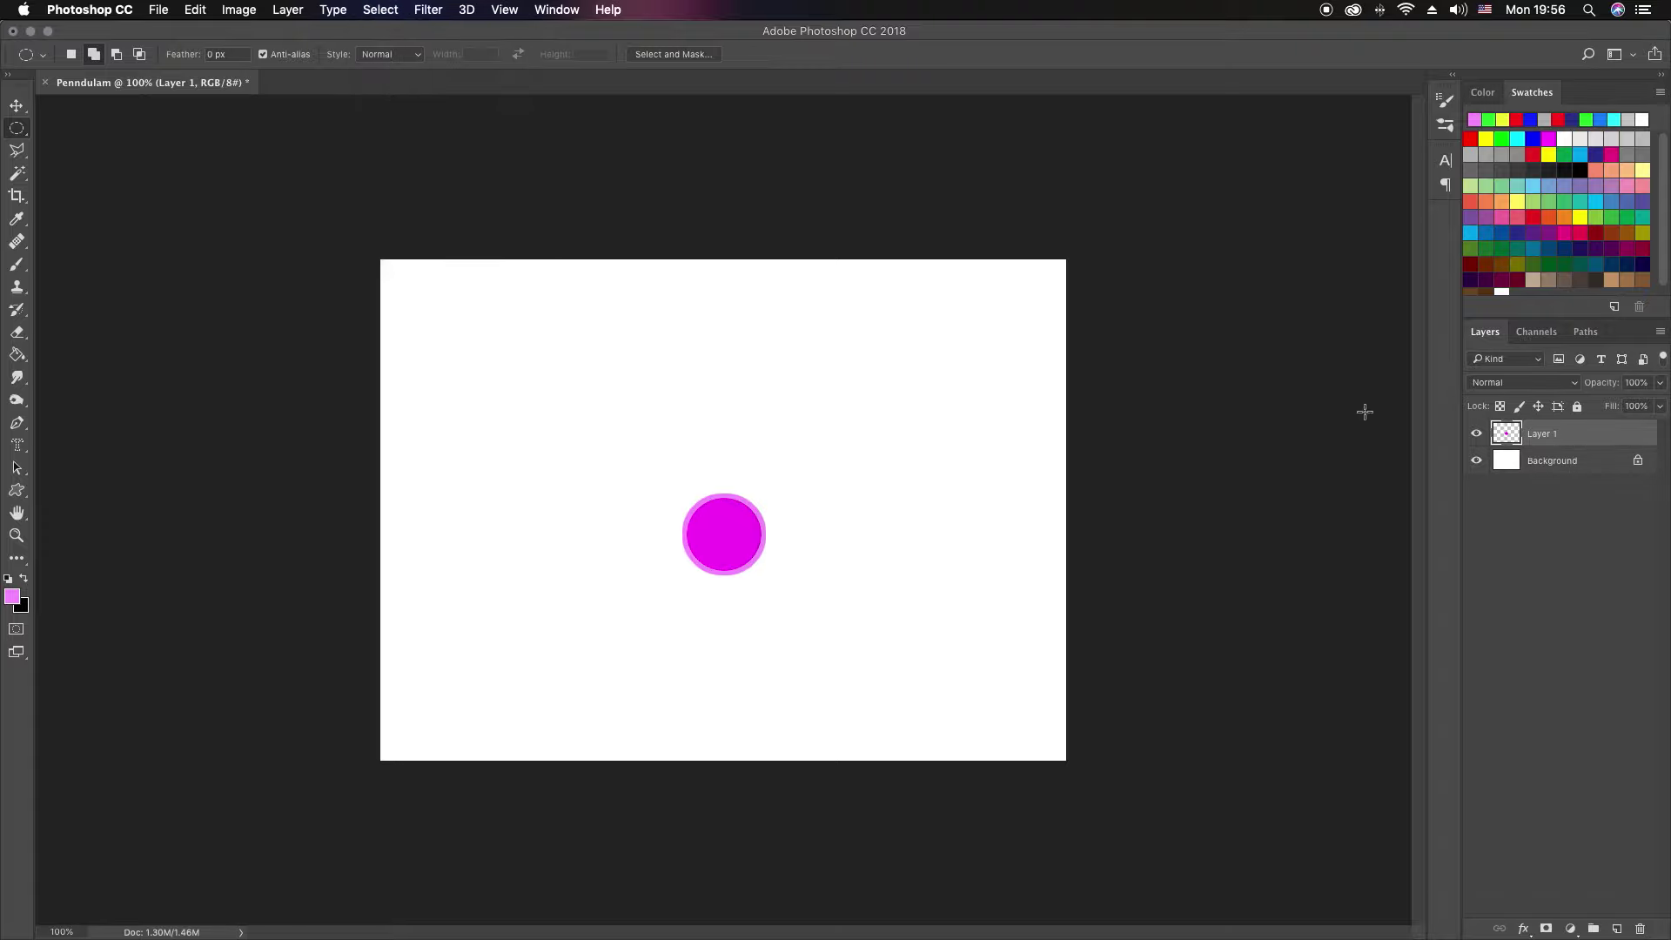
pyautogui.doubleClick(1548, 435)
pyautogui.write('Ball')
pyautogui.press('Return')
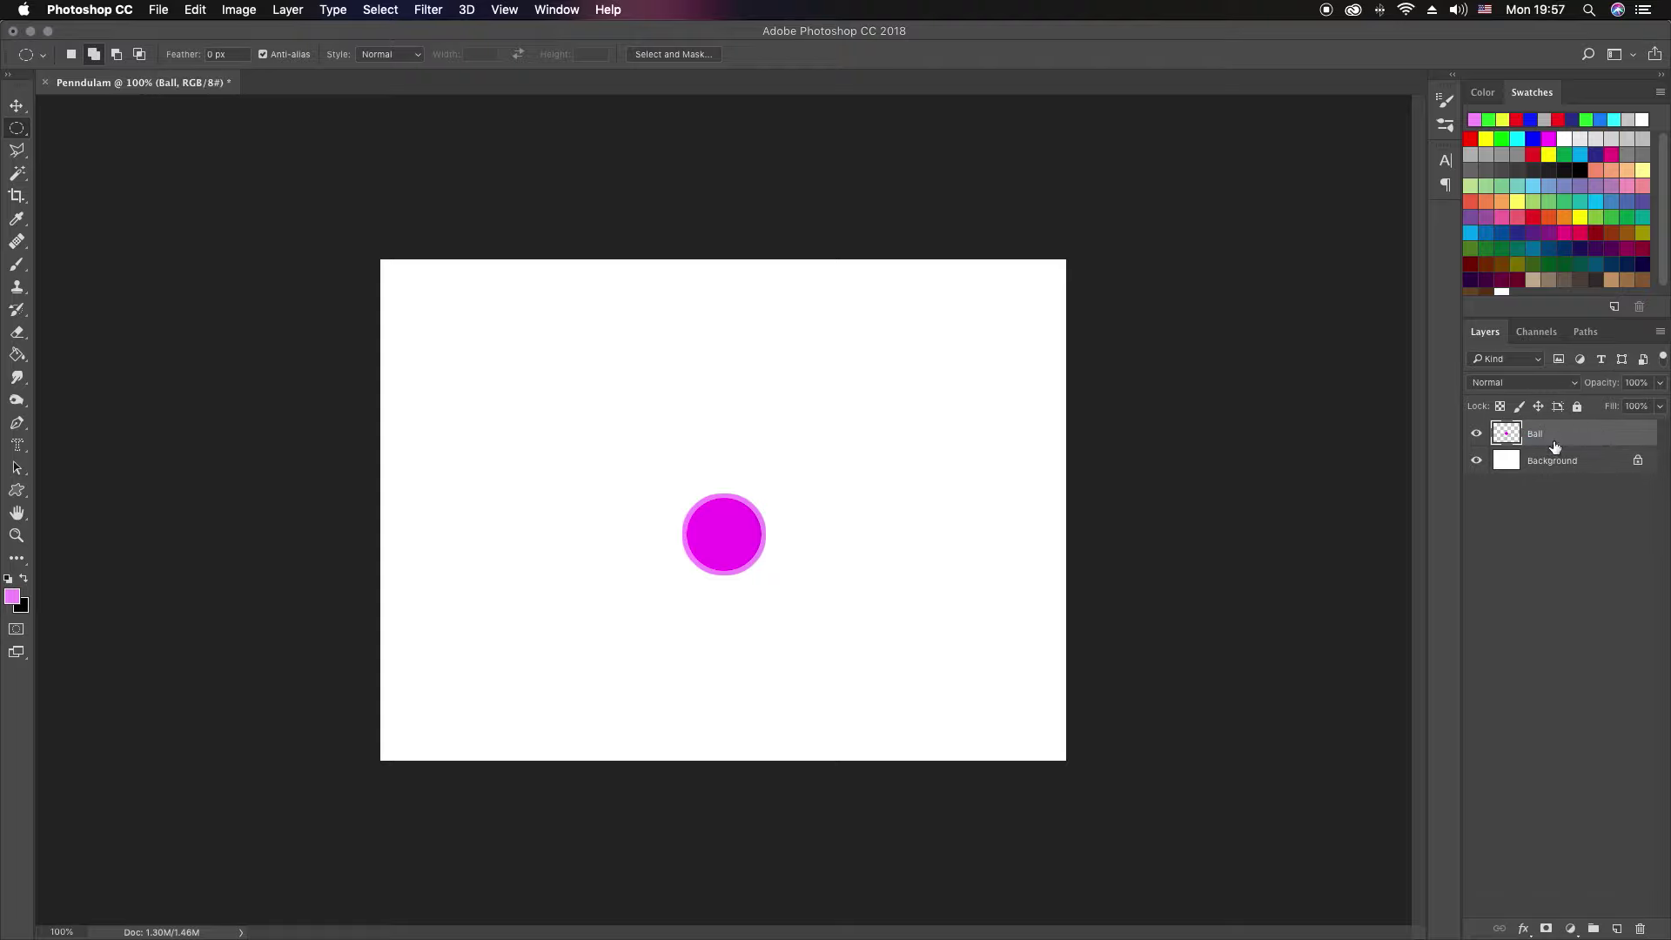
# Step: Add a new layer and draw a tall, narrow rectangular selection above the ball with the Rectangular Marquee tool
pyautogui.click(1617, 928)
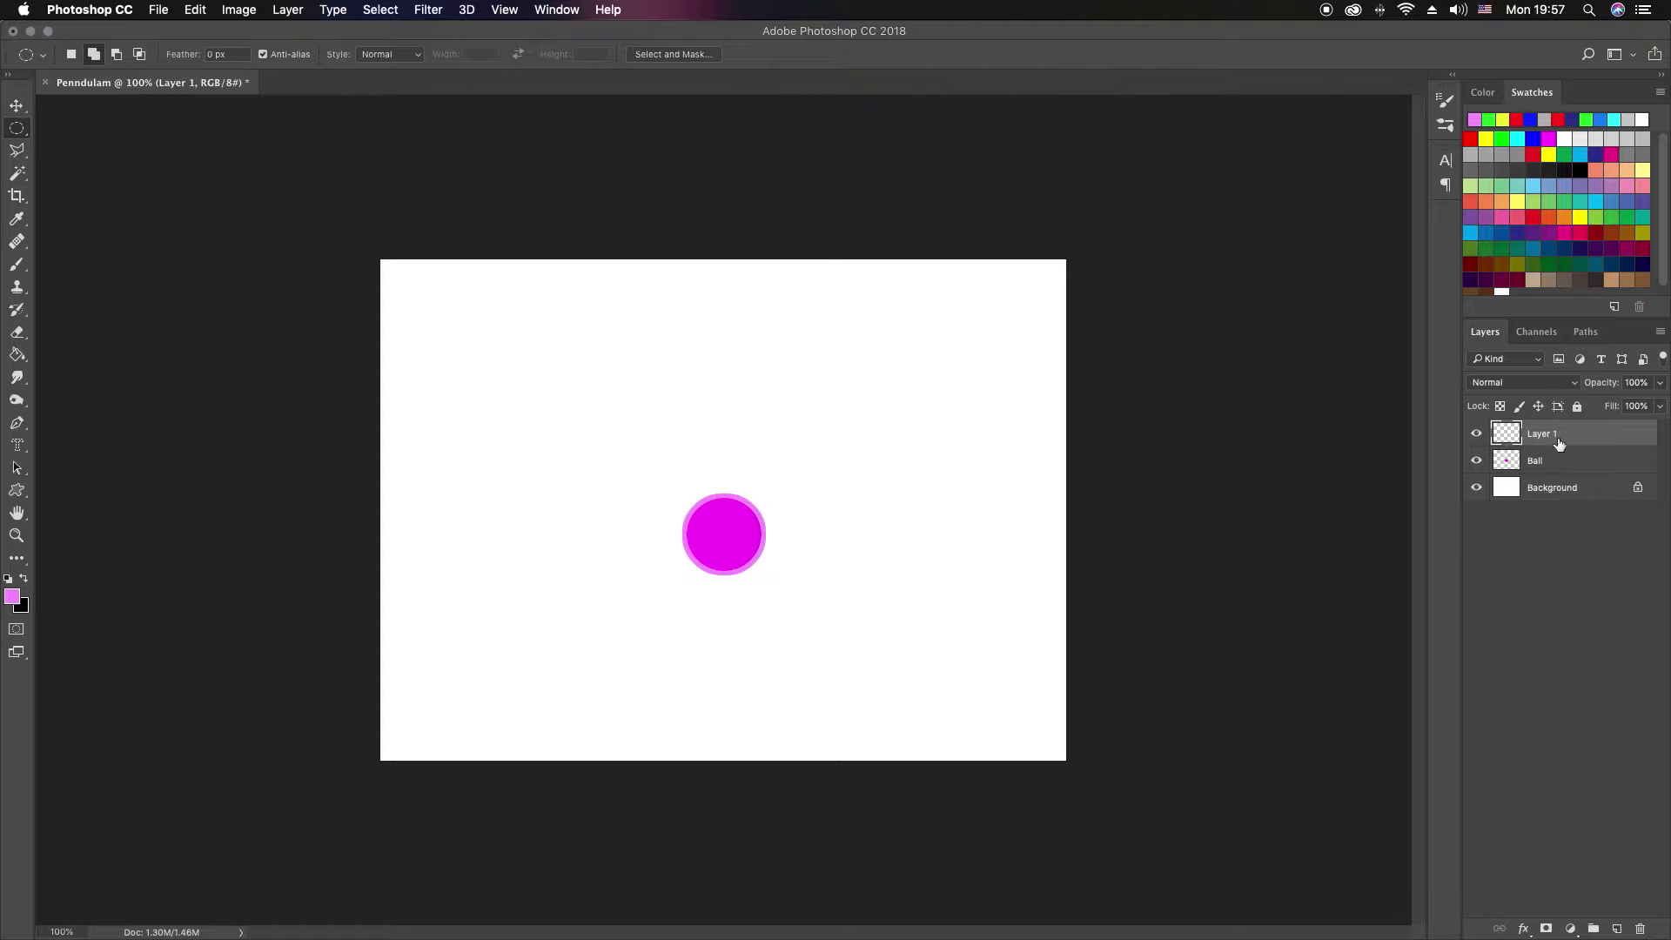
pyautogui.click(14, 131)
pyautogui.click(87, 122)
pyautogui.moveTo(710, 320); pyautogui.dragTo(717, 499)
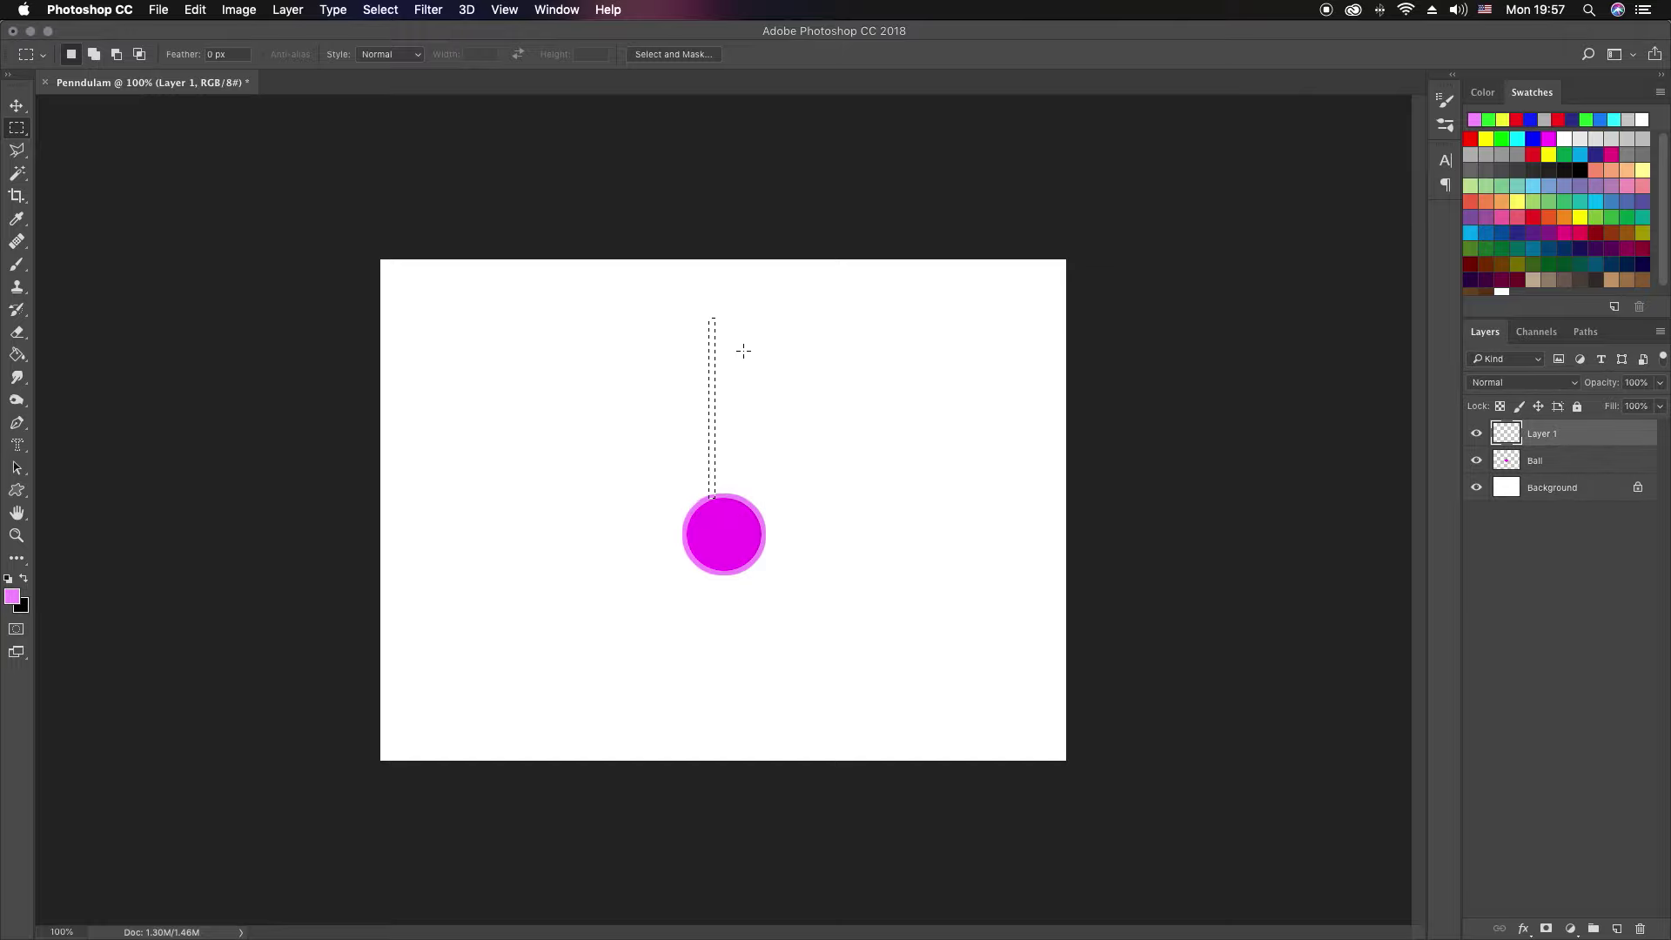
# Step: Try to nudge the empty rectangular selection to the right with the Move tool
pyautogui.press('v')
pyautogui.press('Right')
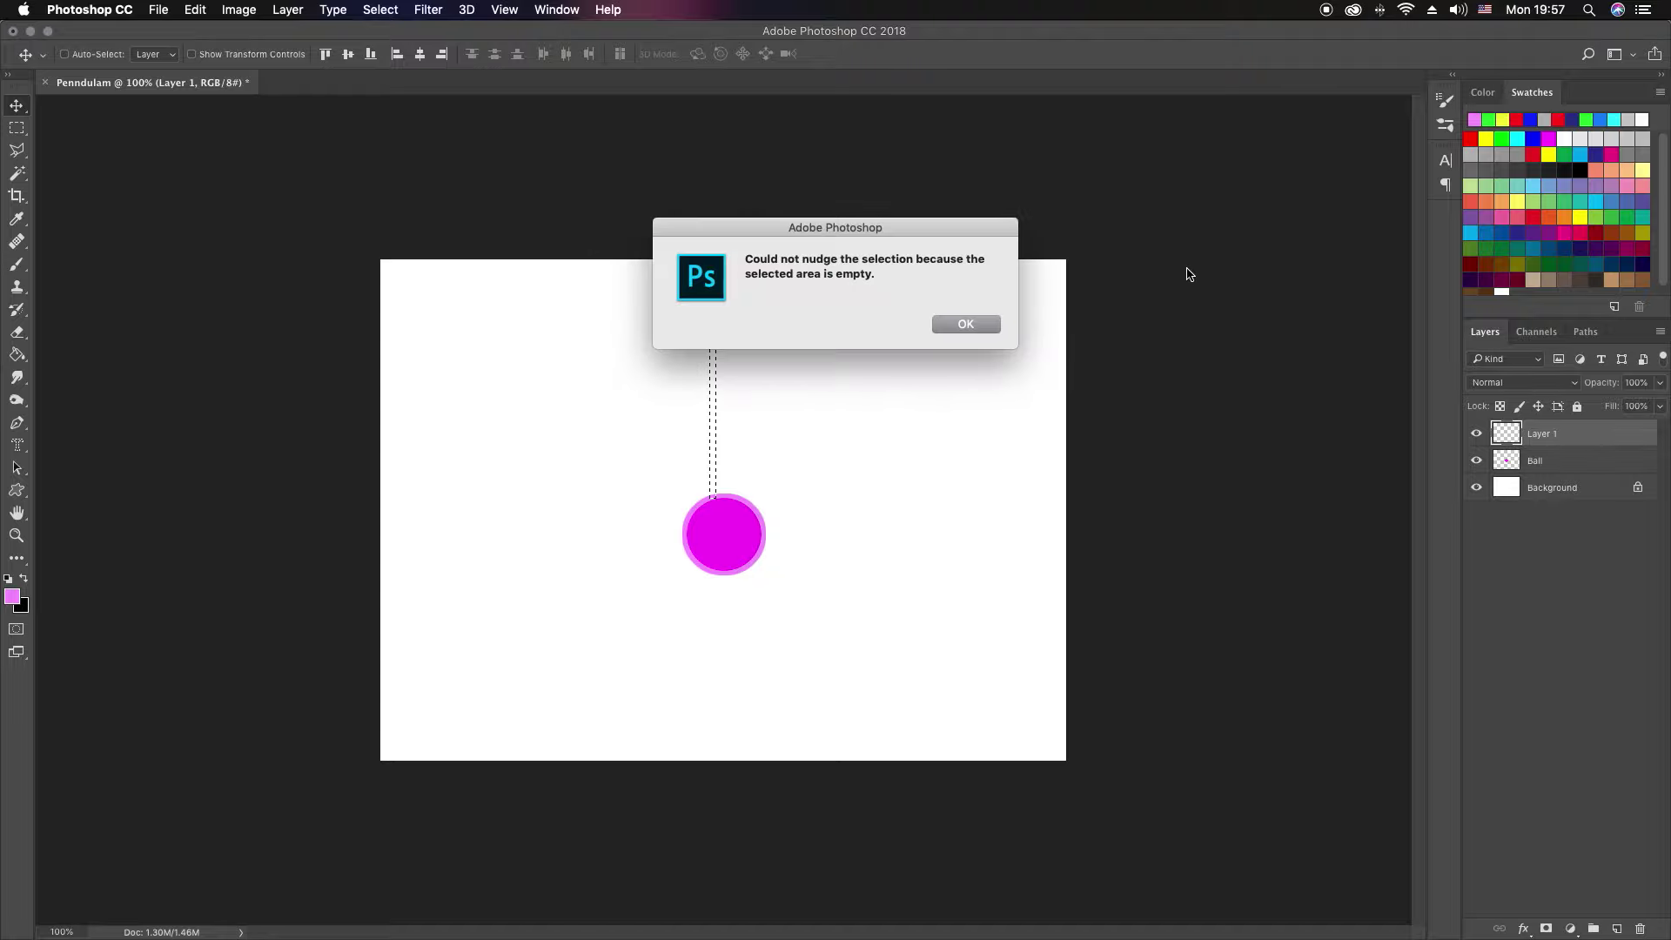
pyautogui.click(973, 325)
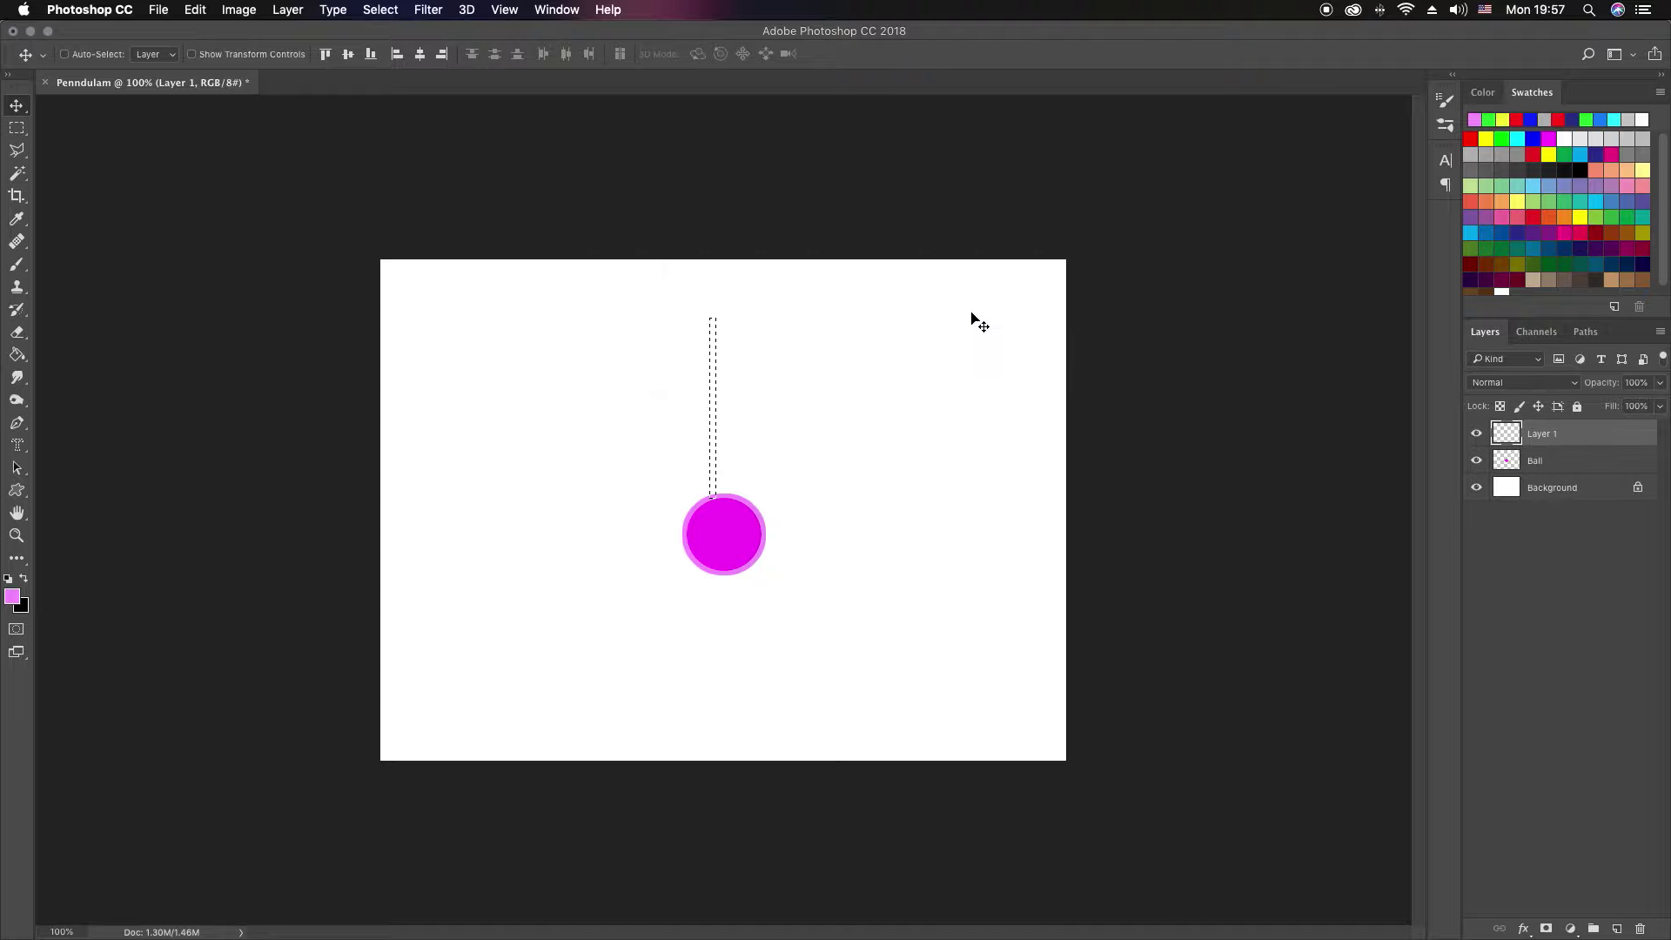
pyautogui.press('Right')
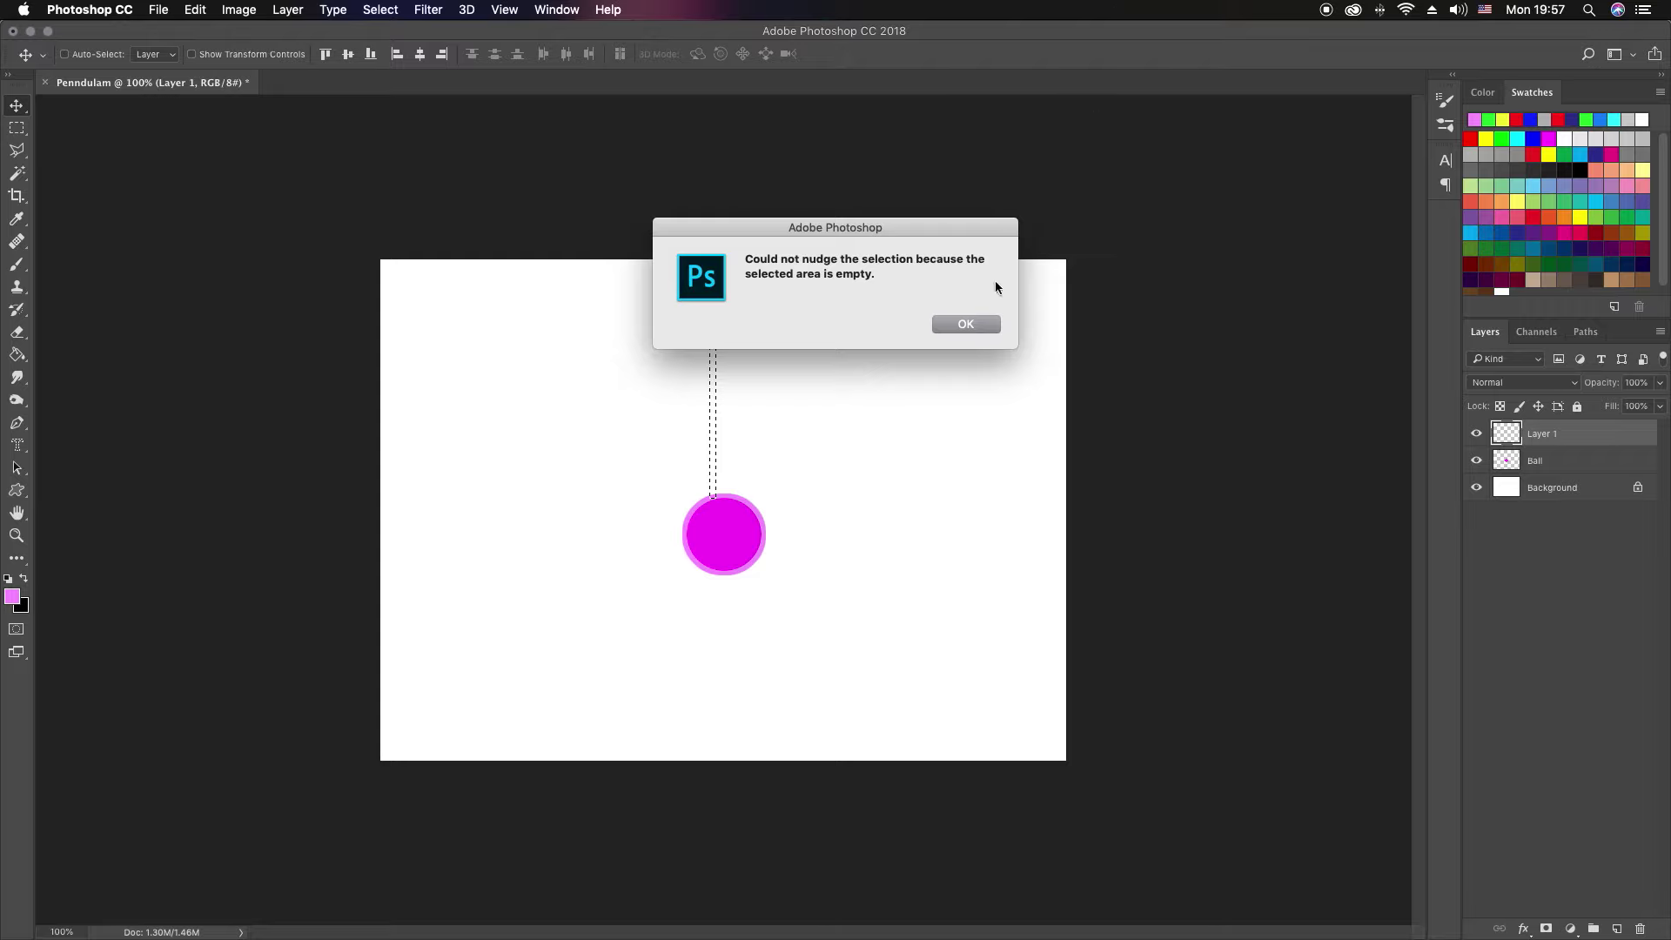
pyautogui.click(966, 324)
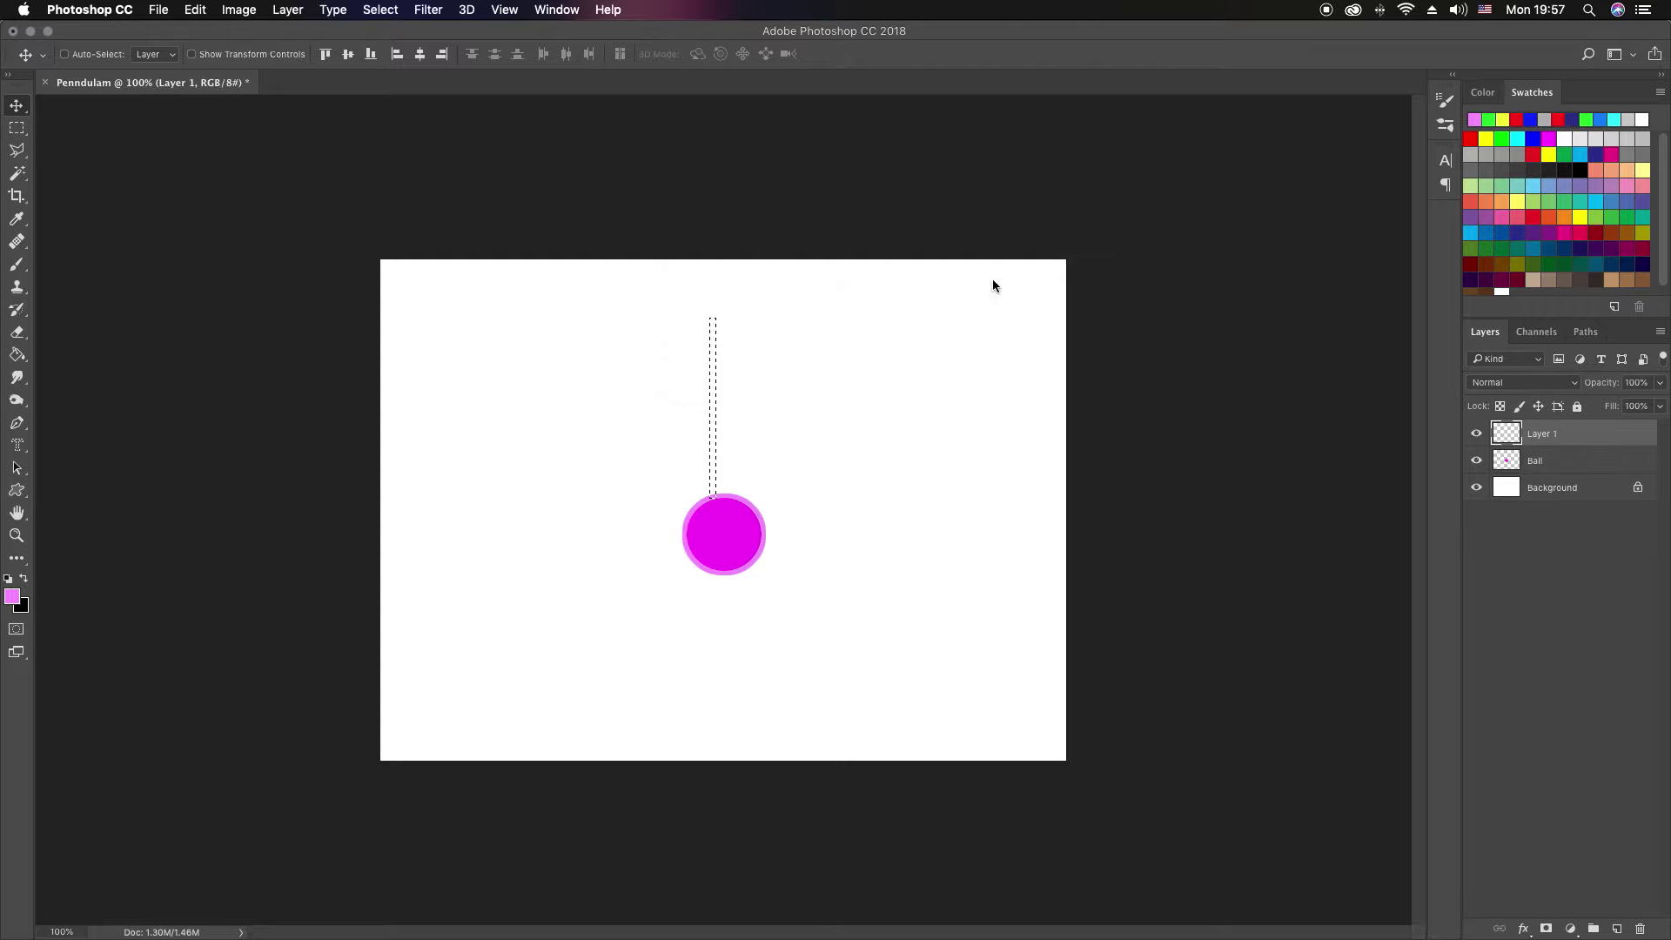
pyautogui.press('Right')
pyautogui.click(970, 324)
# Step: Nudge the rectangular selection with the Marquee tool until it is centred horizontally above the ball
pyautogui.click(17, 127)
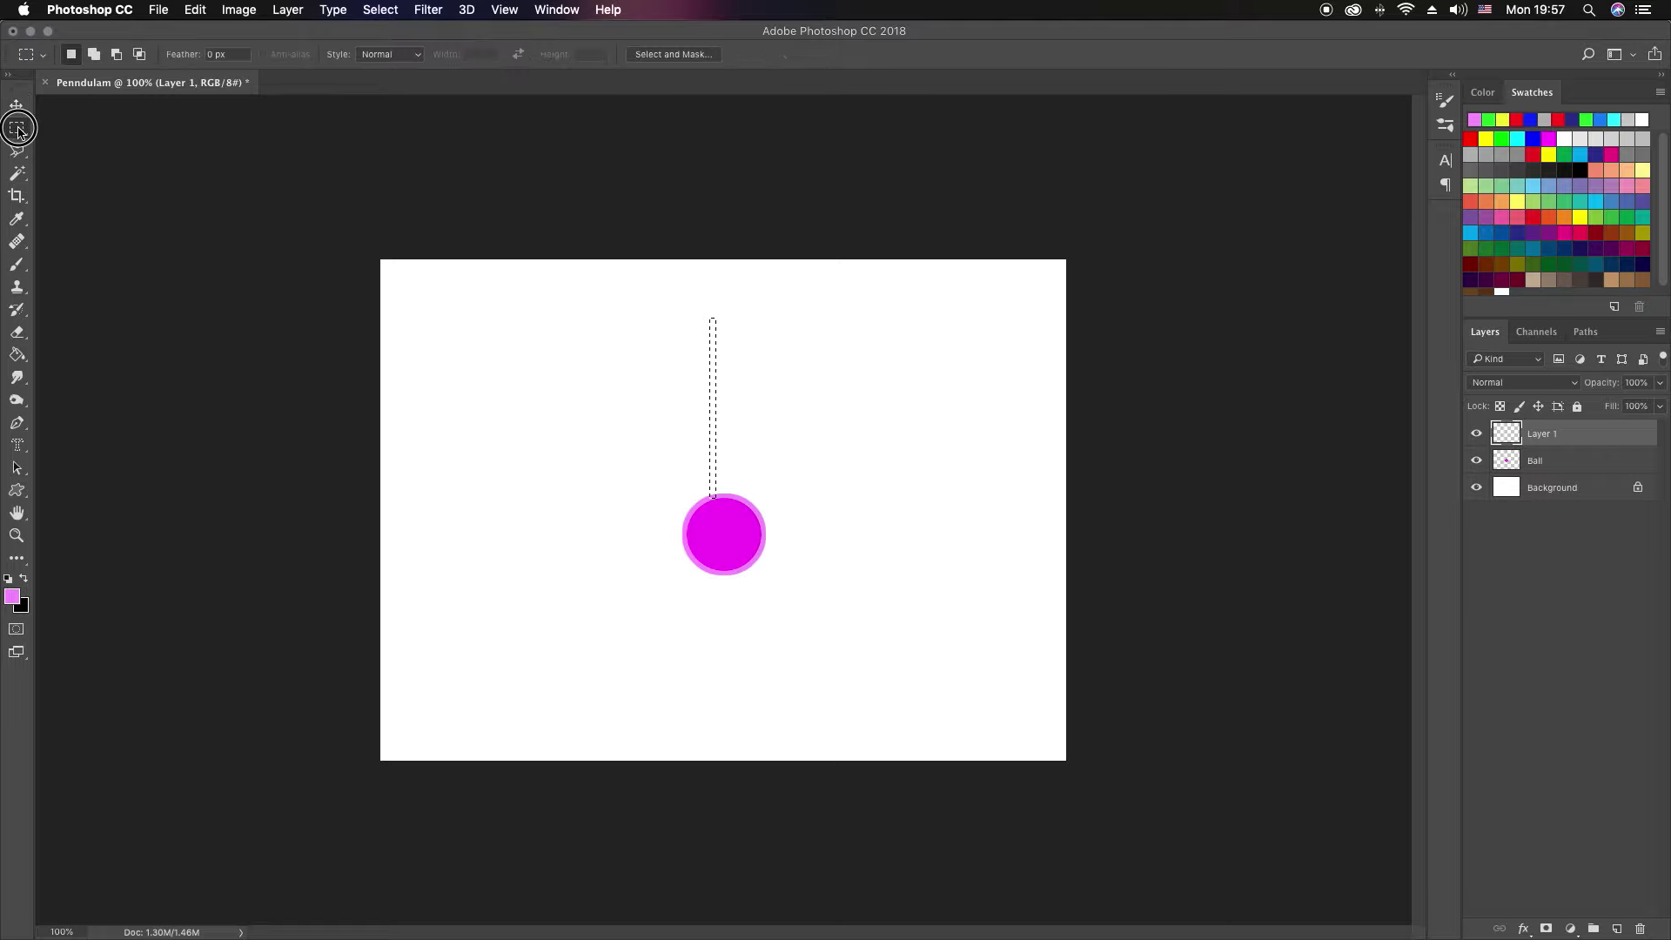
pyautogui.press('Right')
pyautogui.press('Right')
pyautogui.press('Right')
pyautogui.press('Right')
pyautogui.press('Right')
pyautogui.press('Right')
pyautogui.press('Right')
pyautogui.press('Right')
pyautogui.press('Right')
pyautogui.press('Right')
pyautogui.press('Right')
pyautogui.press('Right')
pyautogui.press('Right')
pyautogui.press('Left')
pyautogui.press('Left')
pyautogui.press('Left')
pyautogui.press('Right')
pyautogui.press('Right')
pyautogui.press('Right')
pyautogui.press('Right')
# Step: Fill the narrow rectangular selection with the magenta sampled from the ball
pyautogui.rightClick(724, 383)
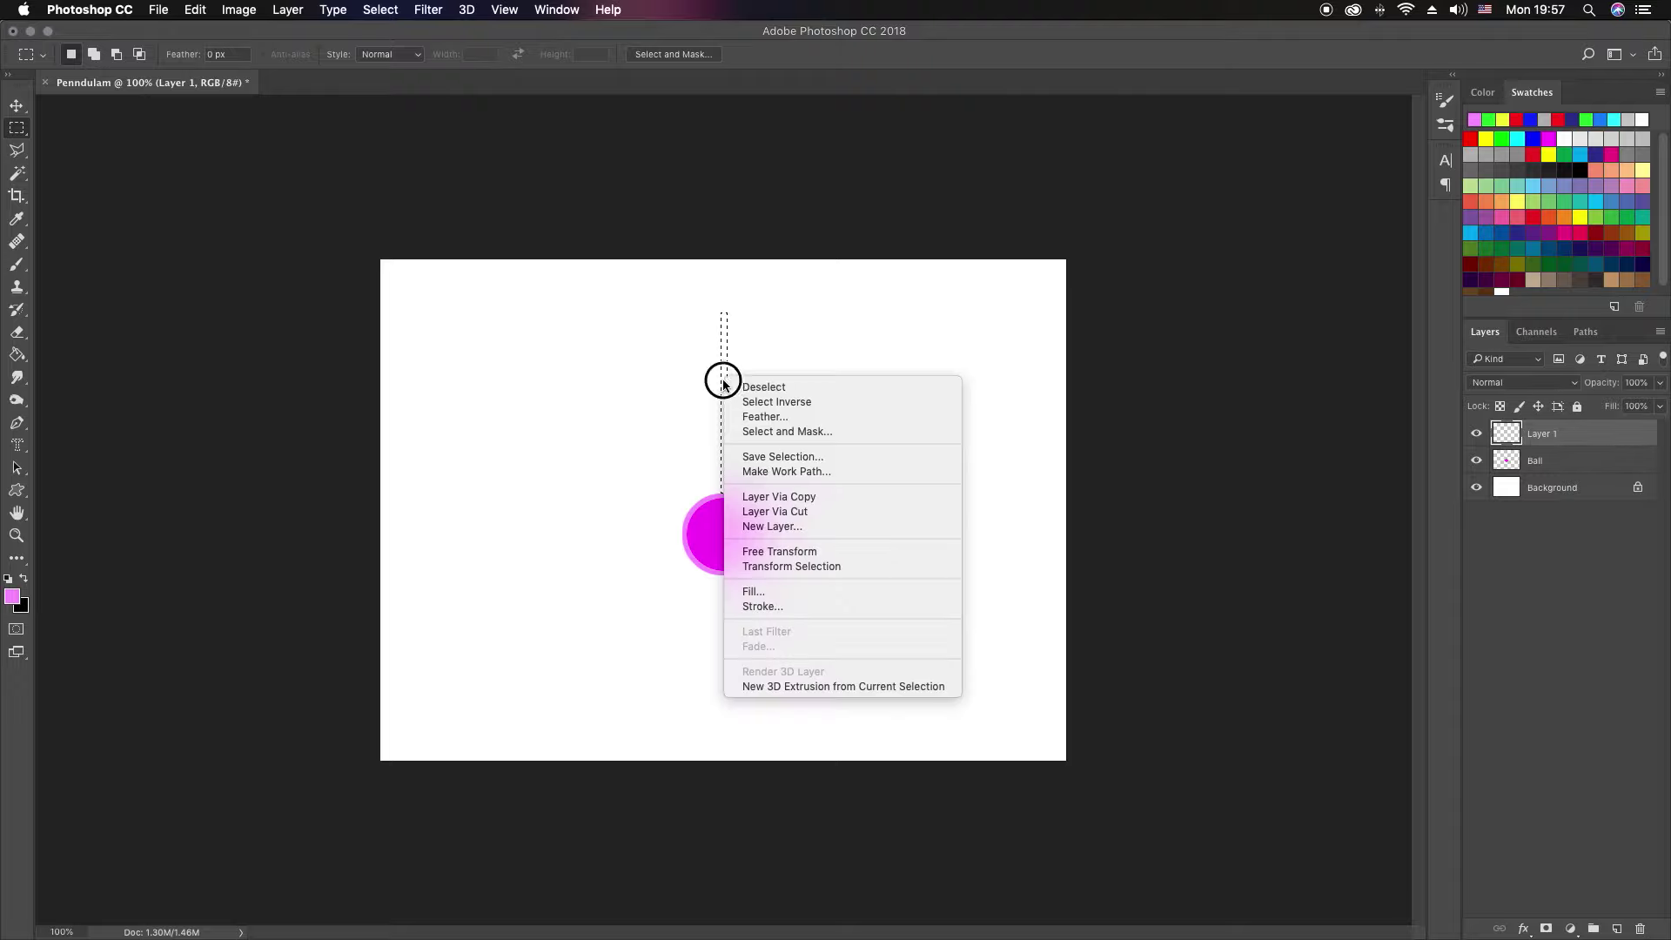
pyautogui.click(754, 591)
pyautogui.moveTo(910, 349); pyautogui.dragTo(977, 321)
pyautogui.click(736, 523)
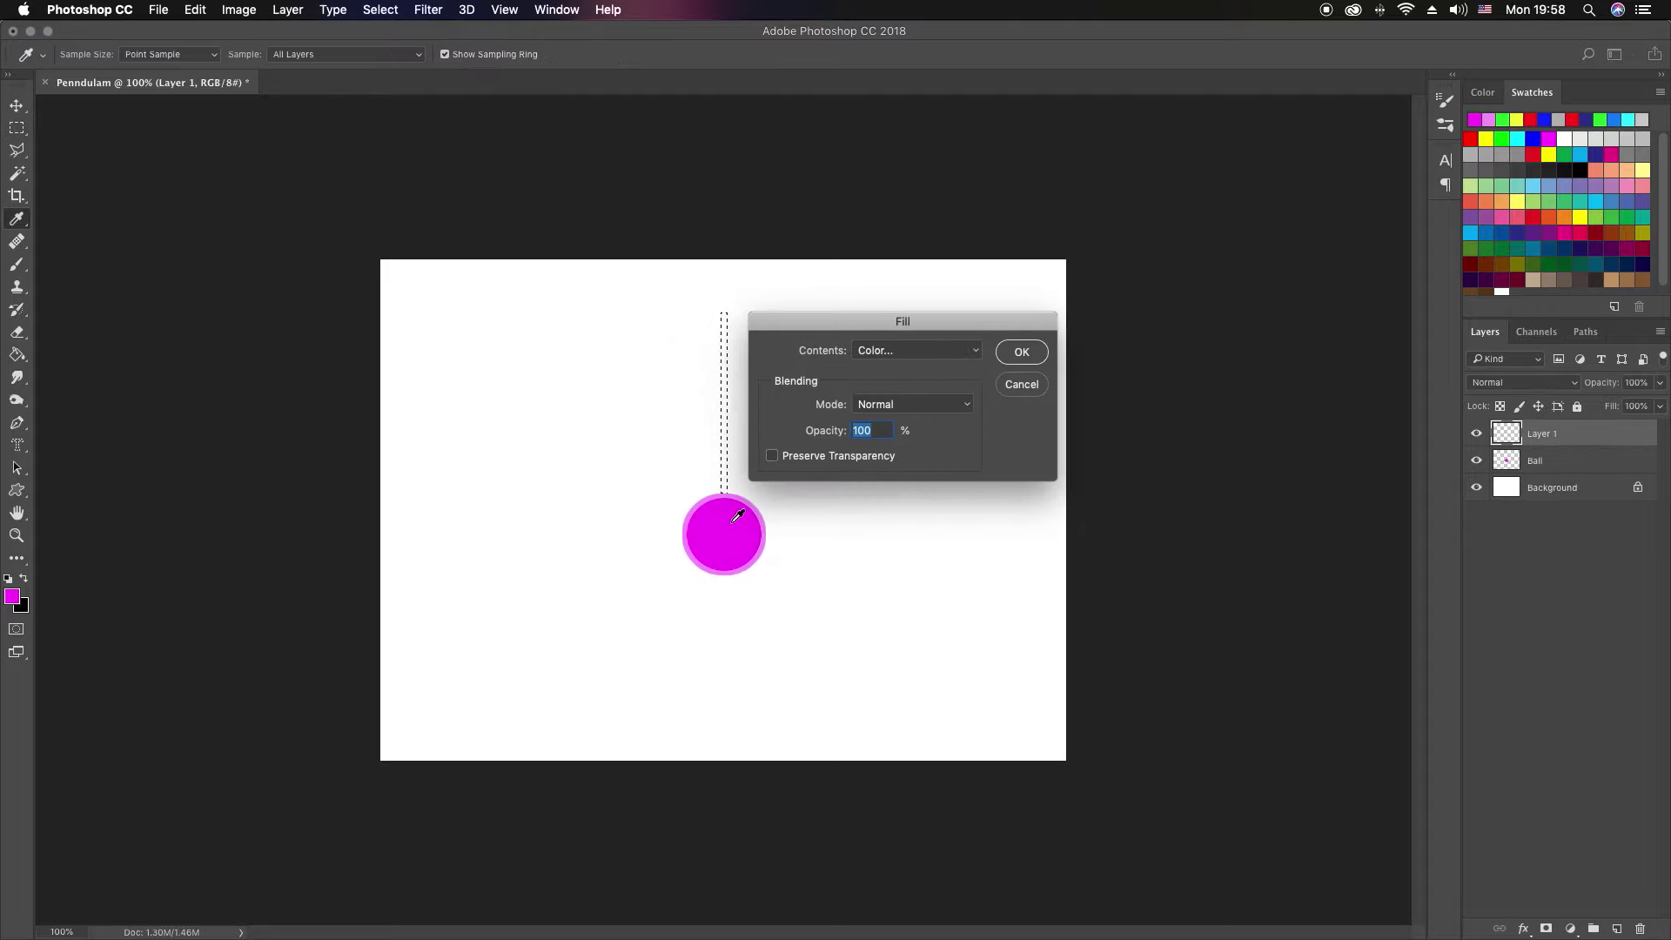
pyautogui.click(1018, 352)
pyautogui.press('m')
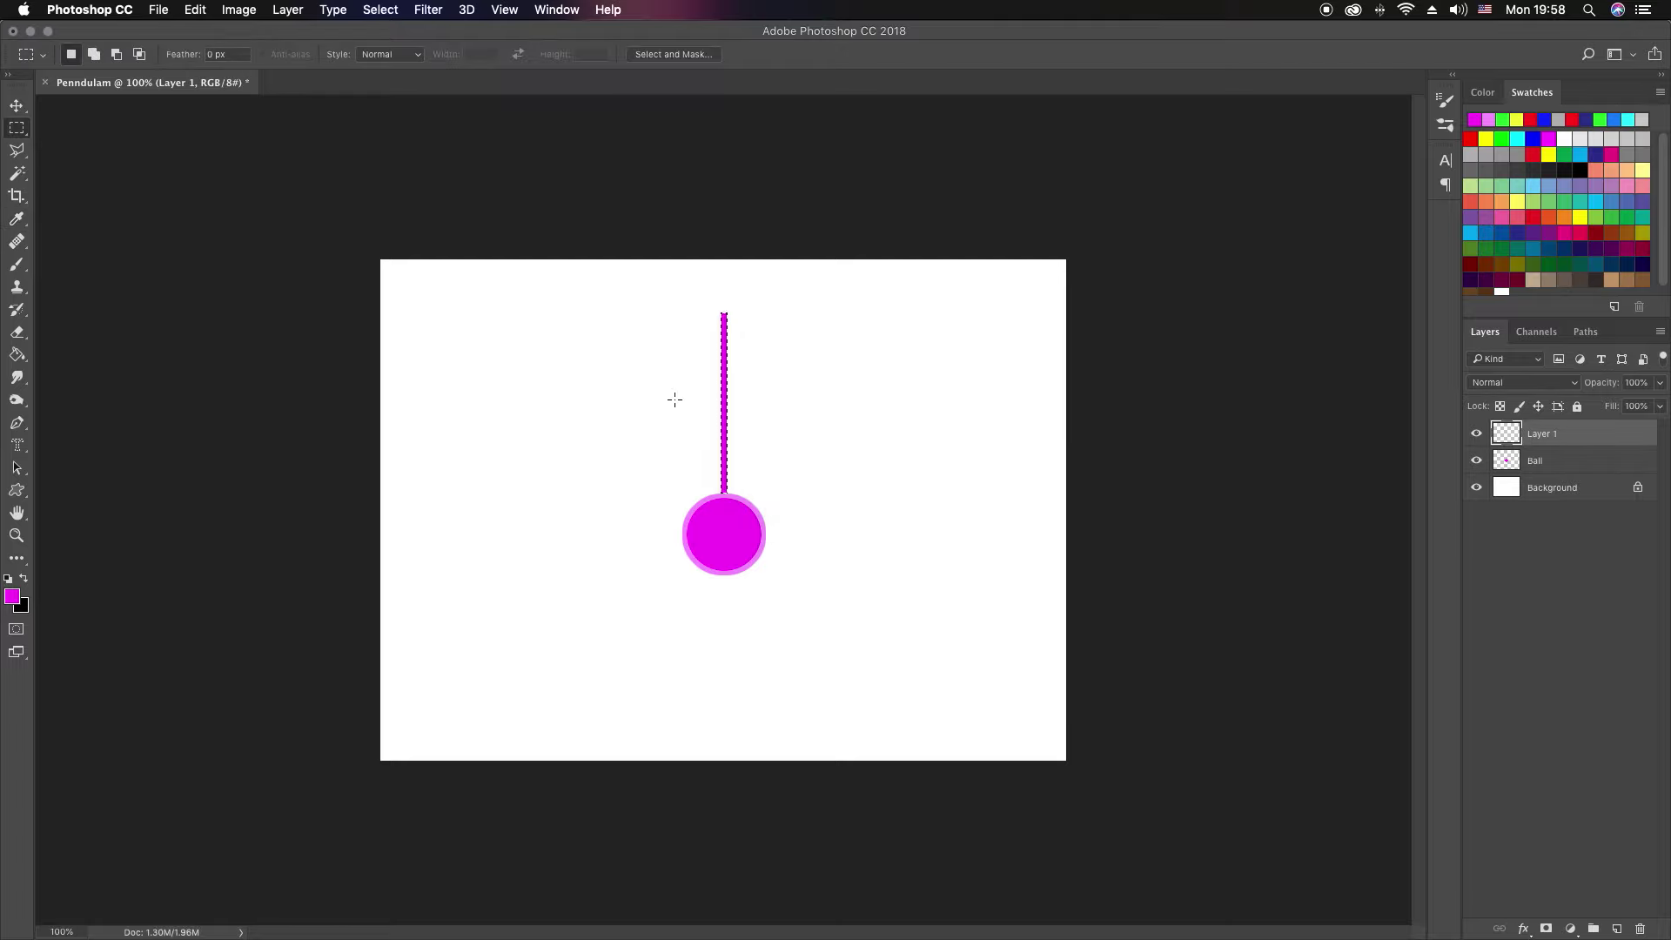
# Step: Open the Stroke settings for the rod and sample the ball's light outline color, f694ff, as the stroke color
pyautogui.rightClick(726, 369)
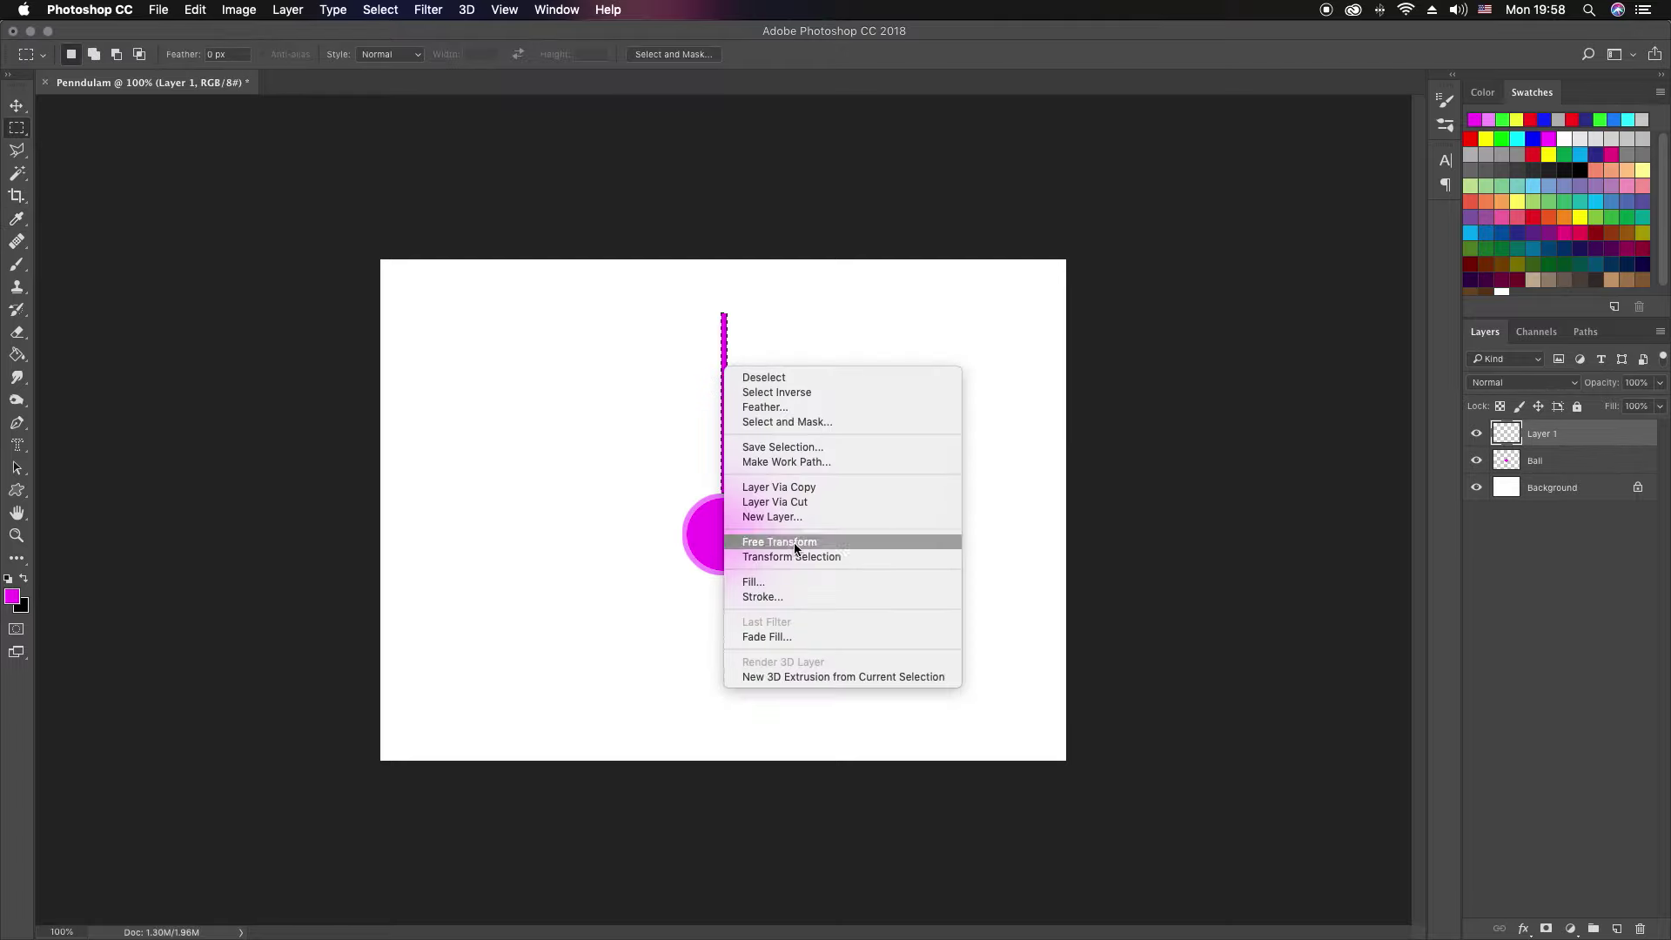
pyautogui.click(772, 598)
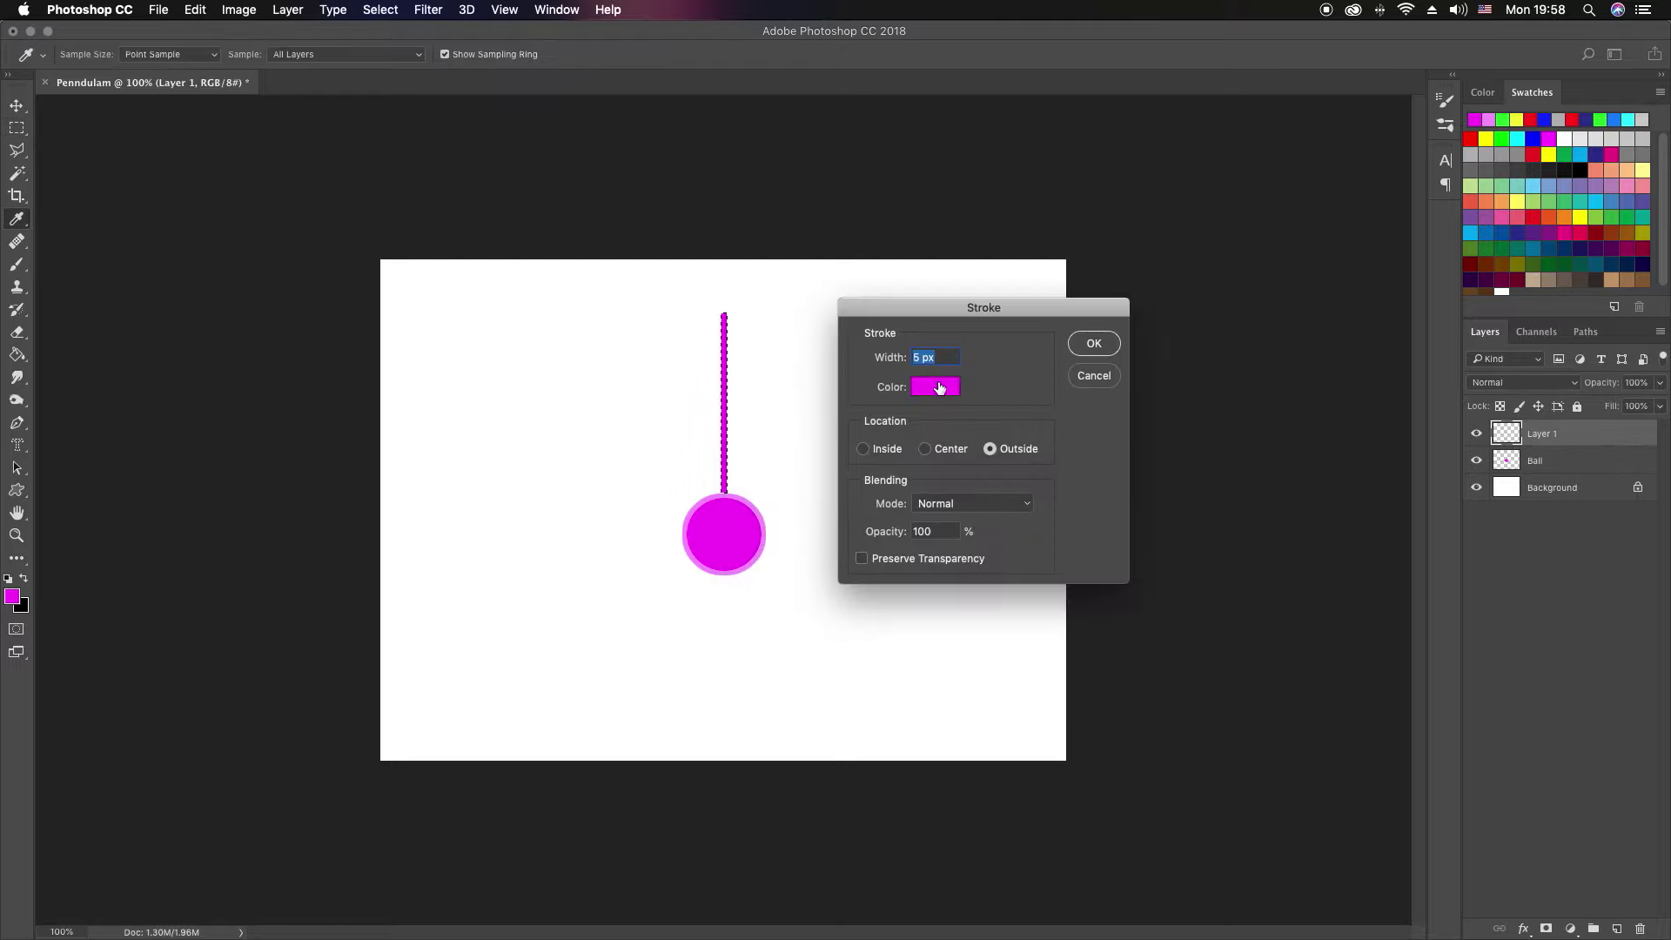
pyautogui.moveTo(750, 492); pyautogui.dragTo(749, 495)
pyautogui.click(747, 492)
pyautogui.click(747, 492)
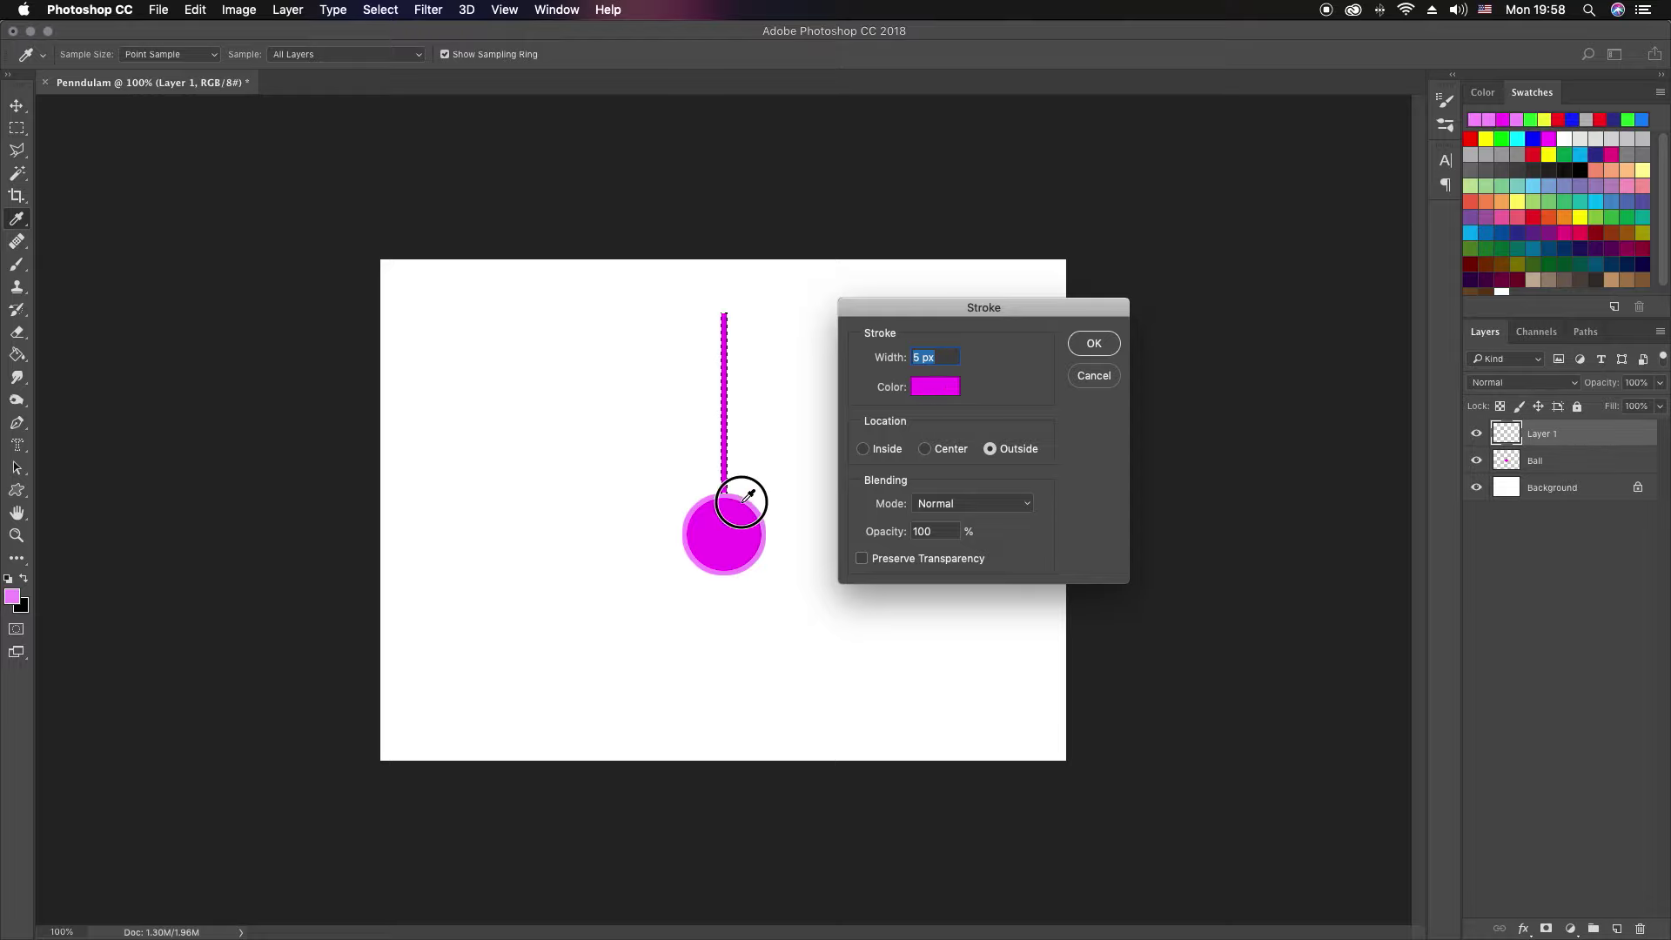
pyautogui.click(937, 383)
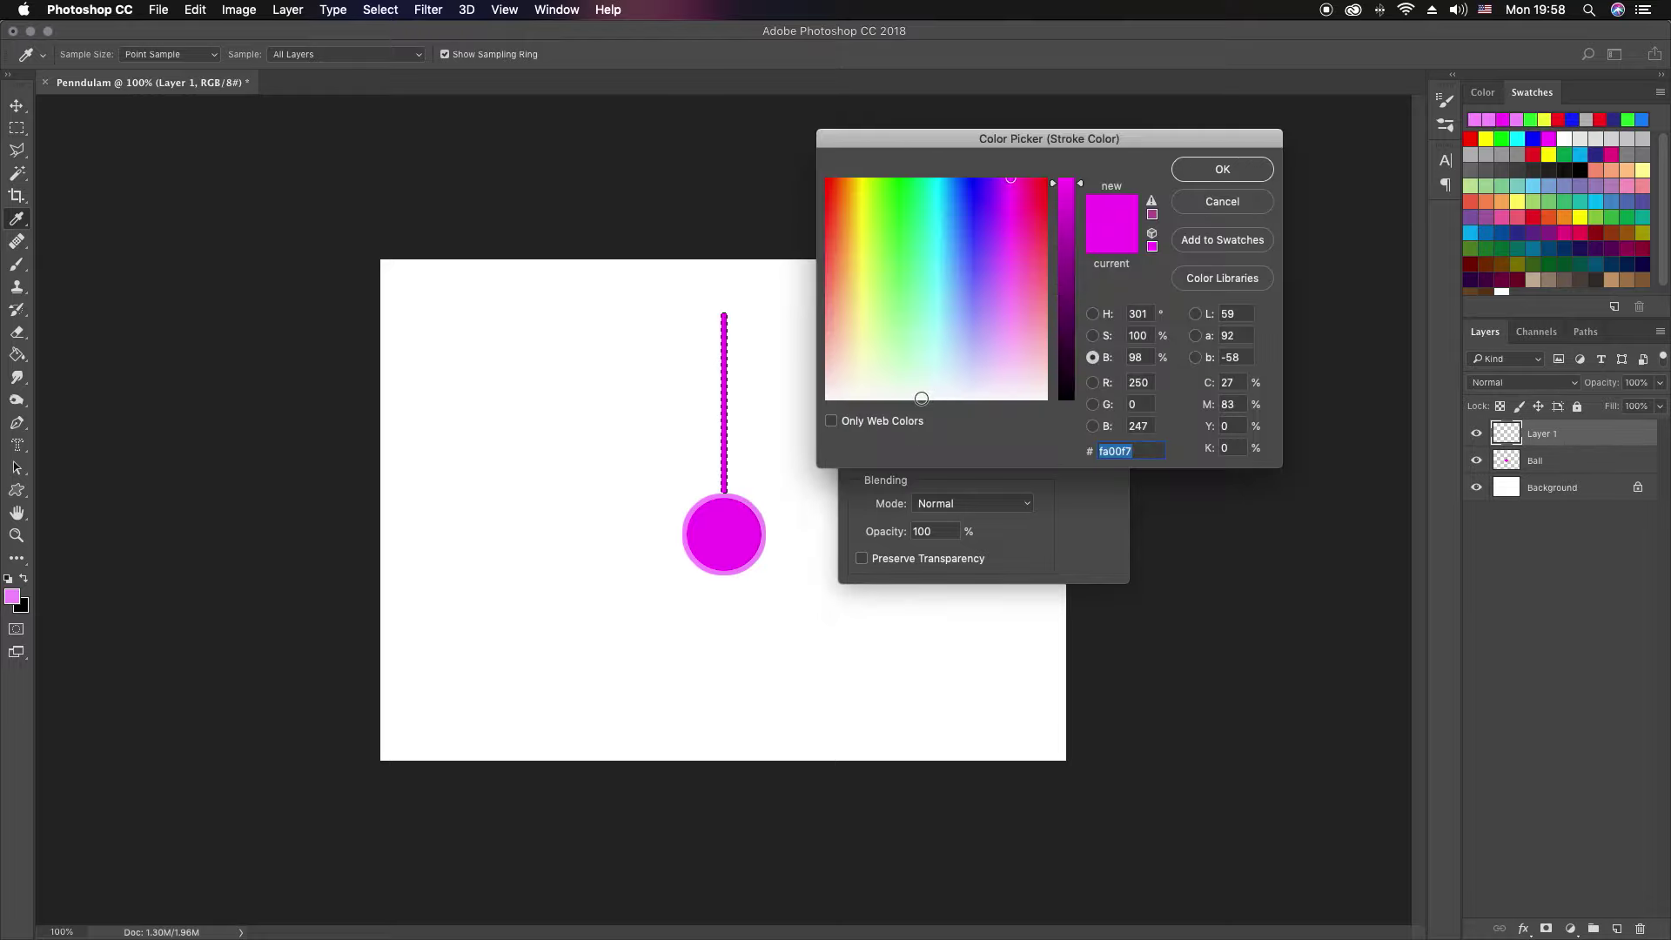
pyautogui.click(753, 496)
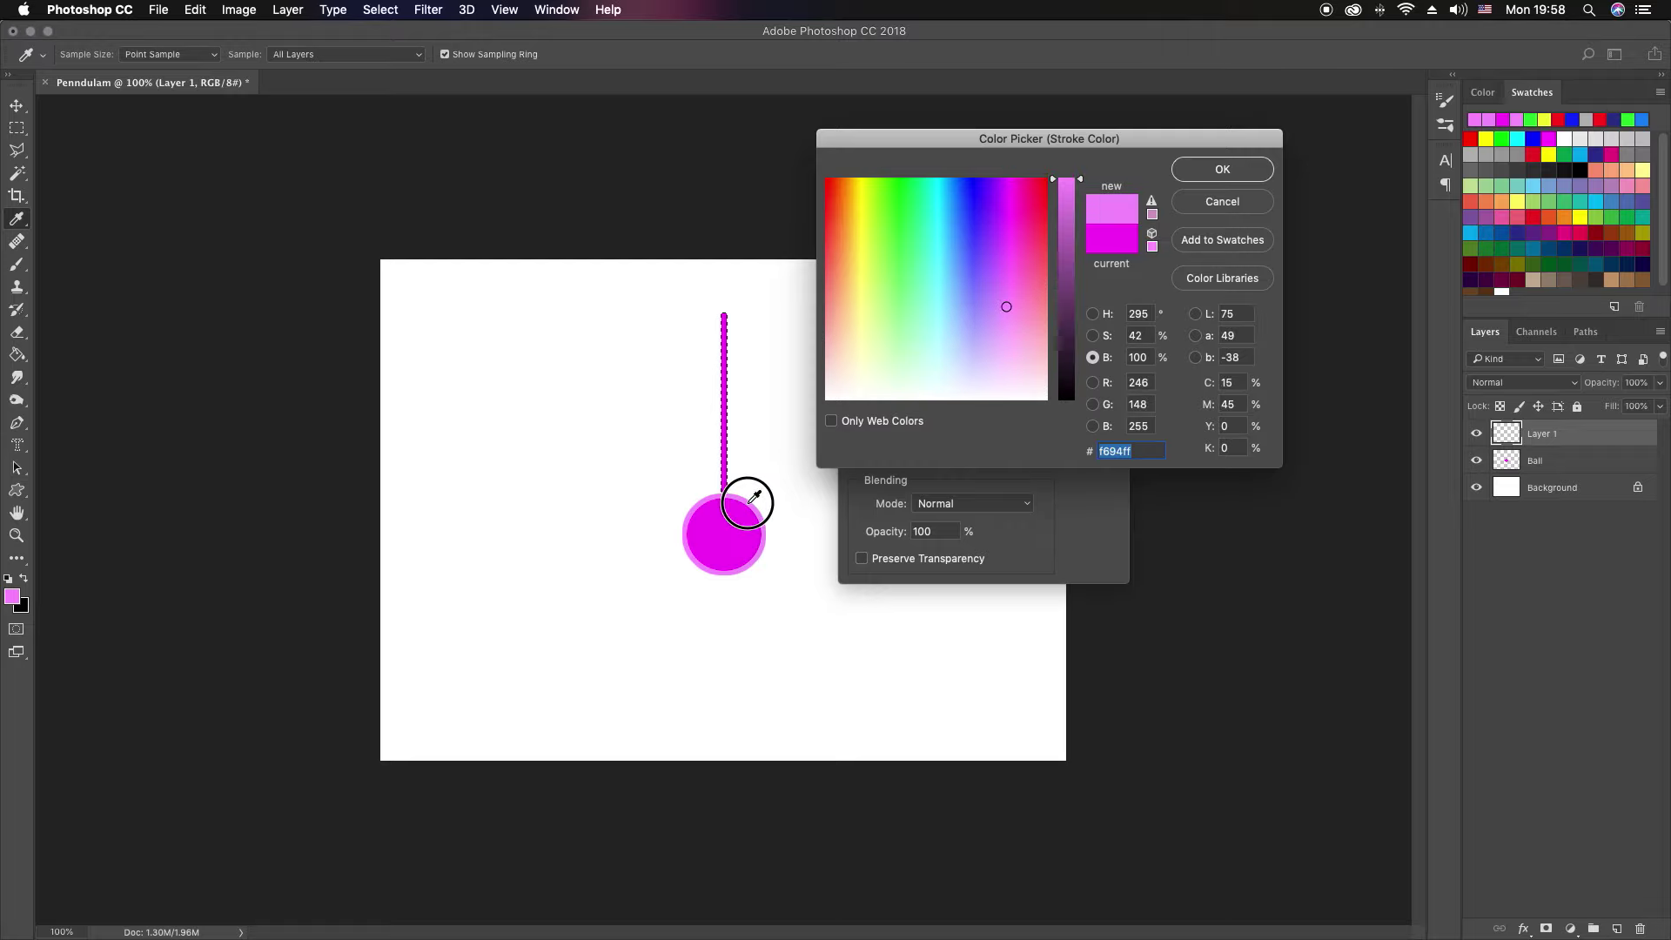
pyautogui.click(1222, 169)
# Step: Apply the 5 px outside stroke to the rod, then undo it
pyautogui.click(1097, 342)
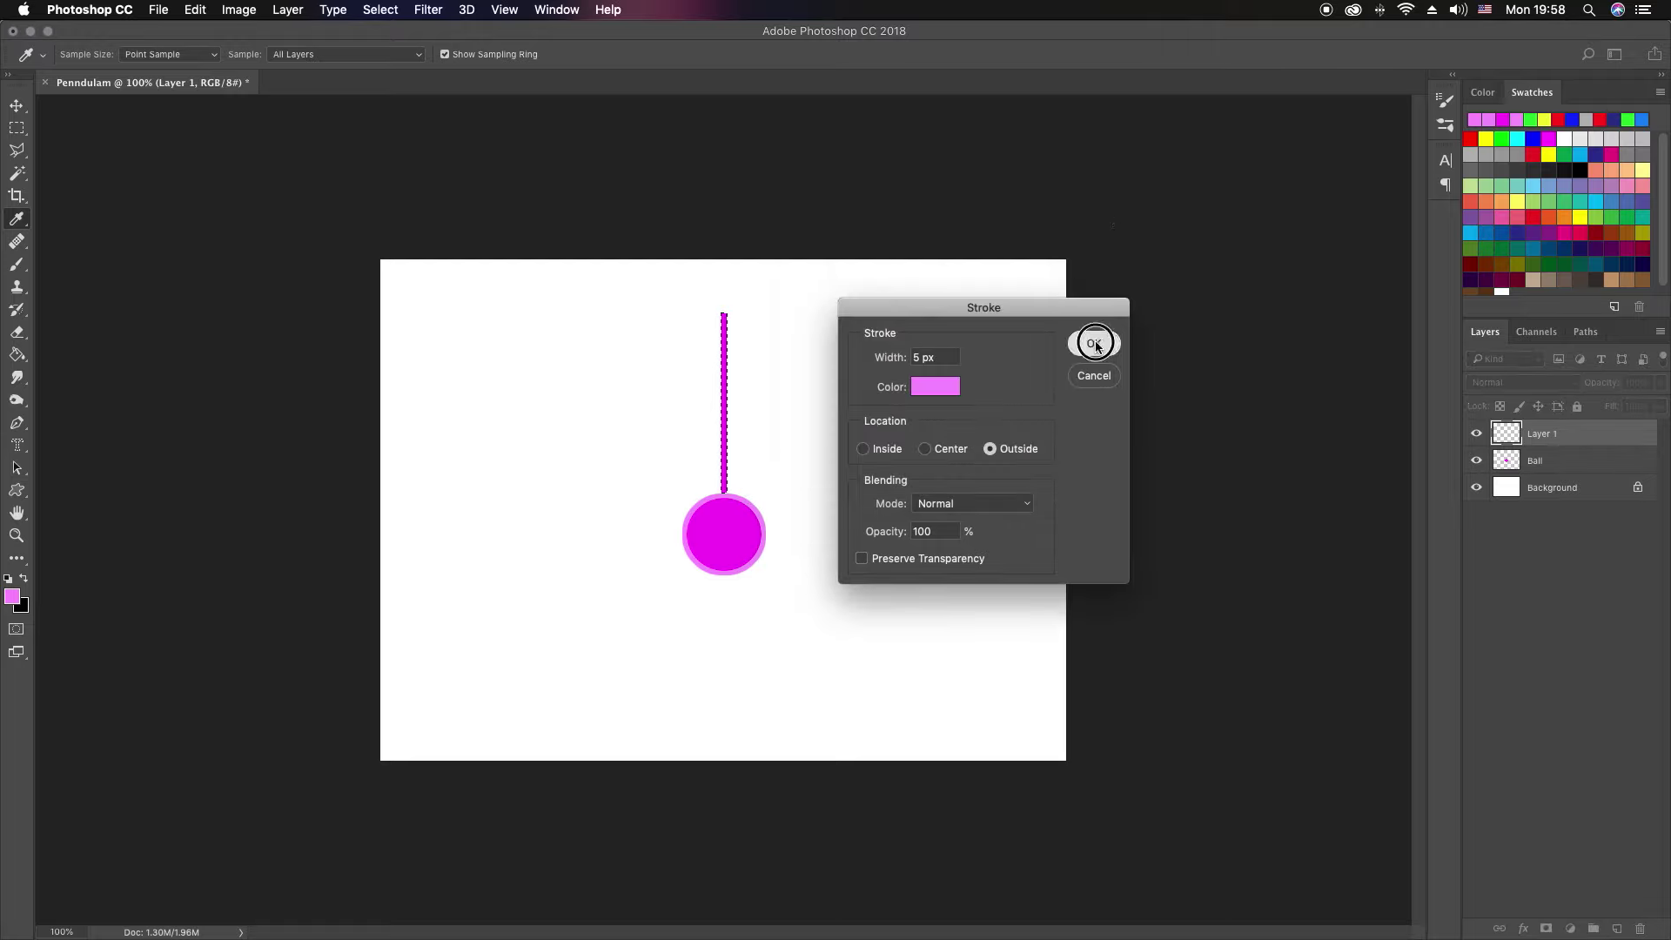
pyautogui.press('m')
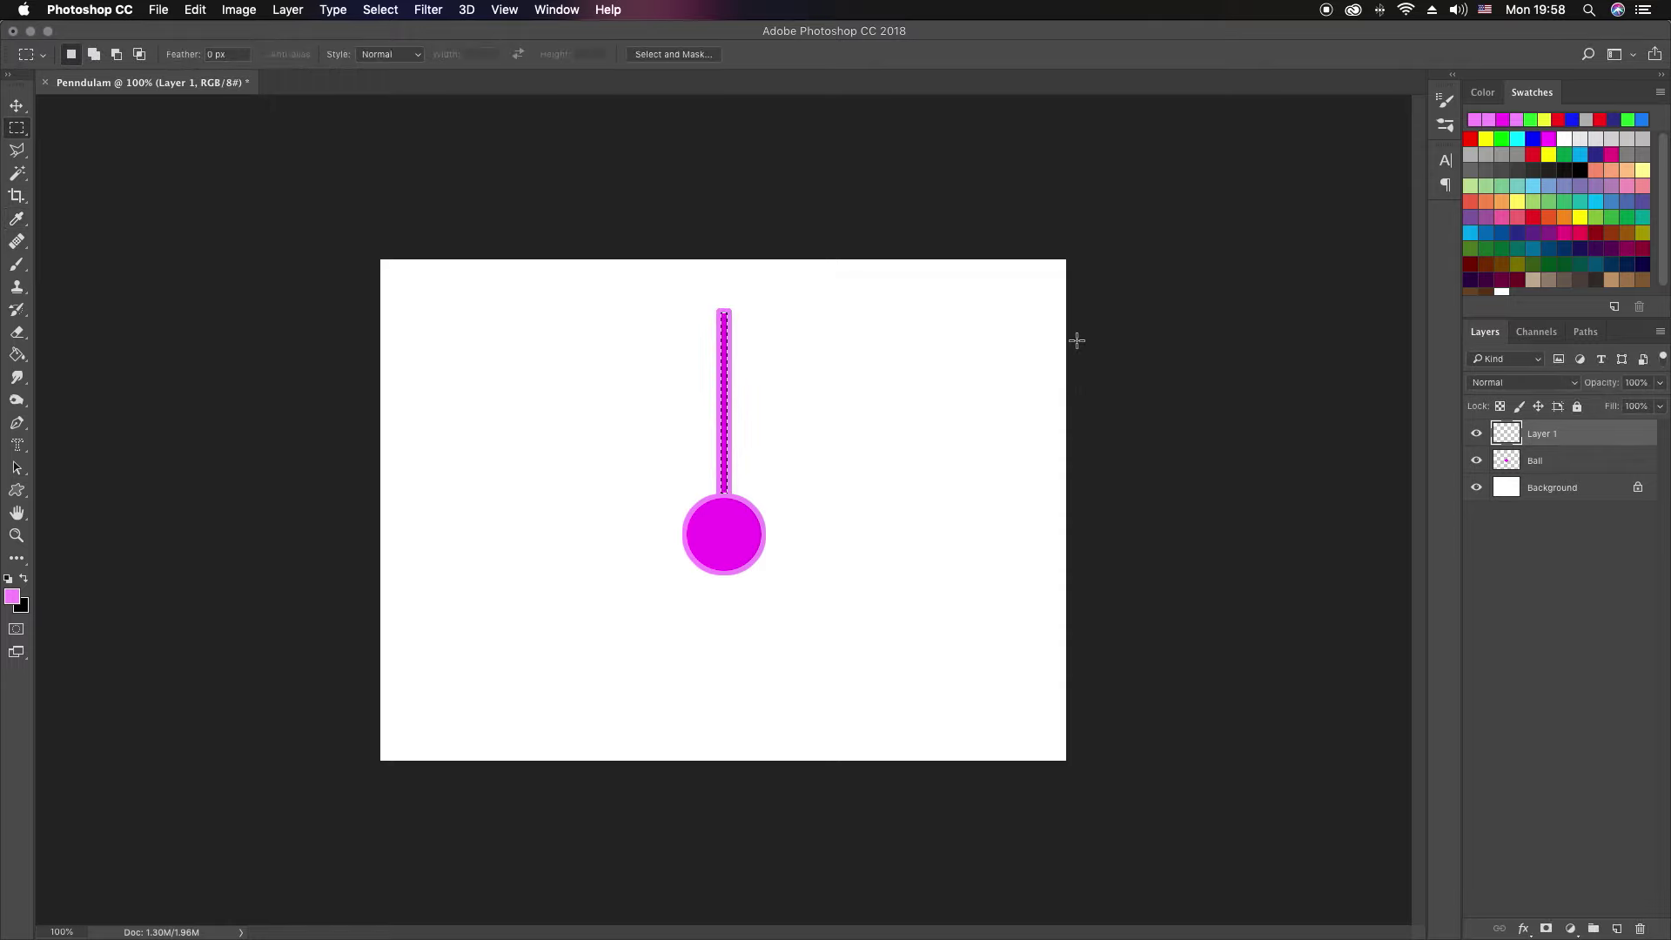
pyautogui.press('super+c')
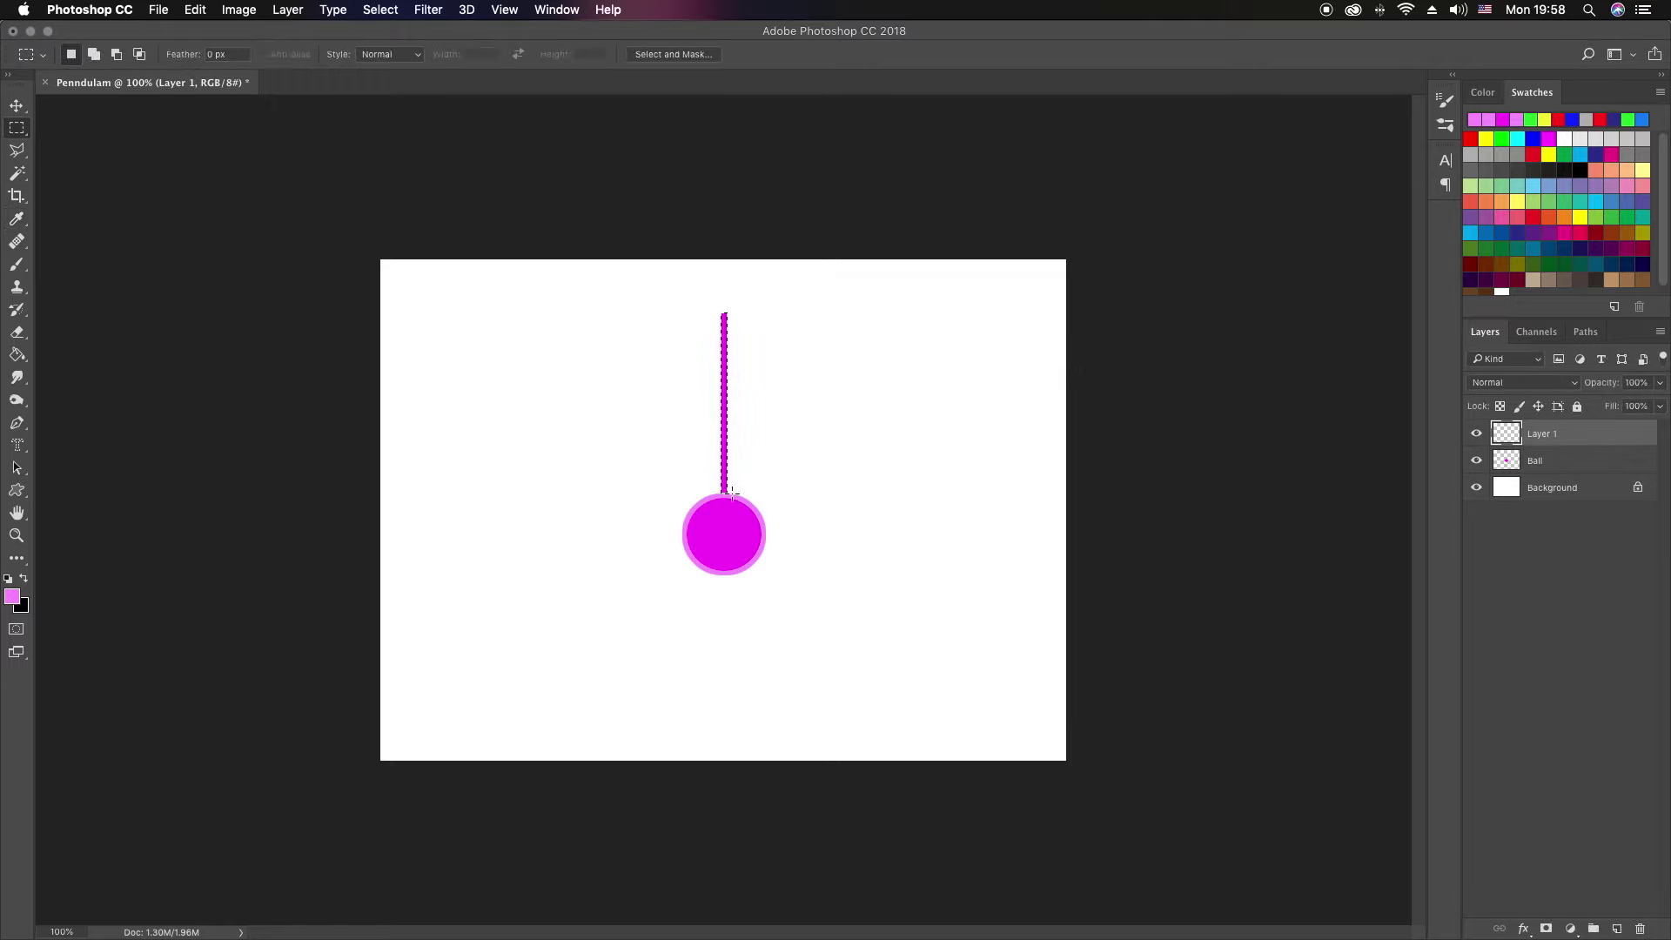
# Step: Stroke the rod selection with a 2 px outside width and deselect it
pyautogui.rightClick(723, 483)
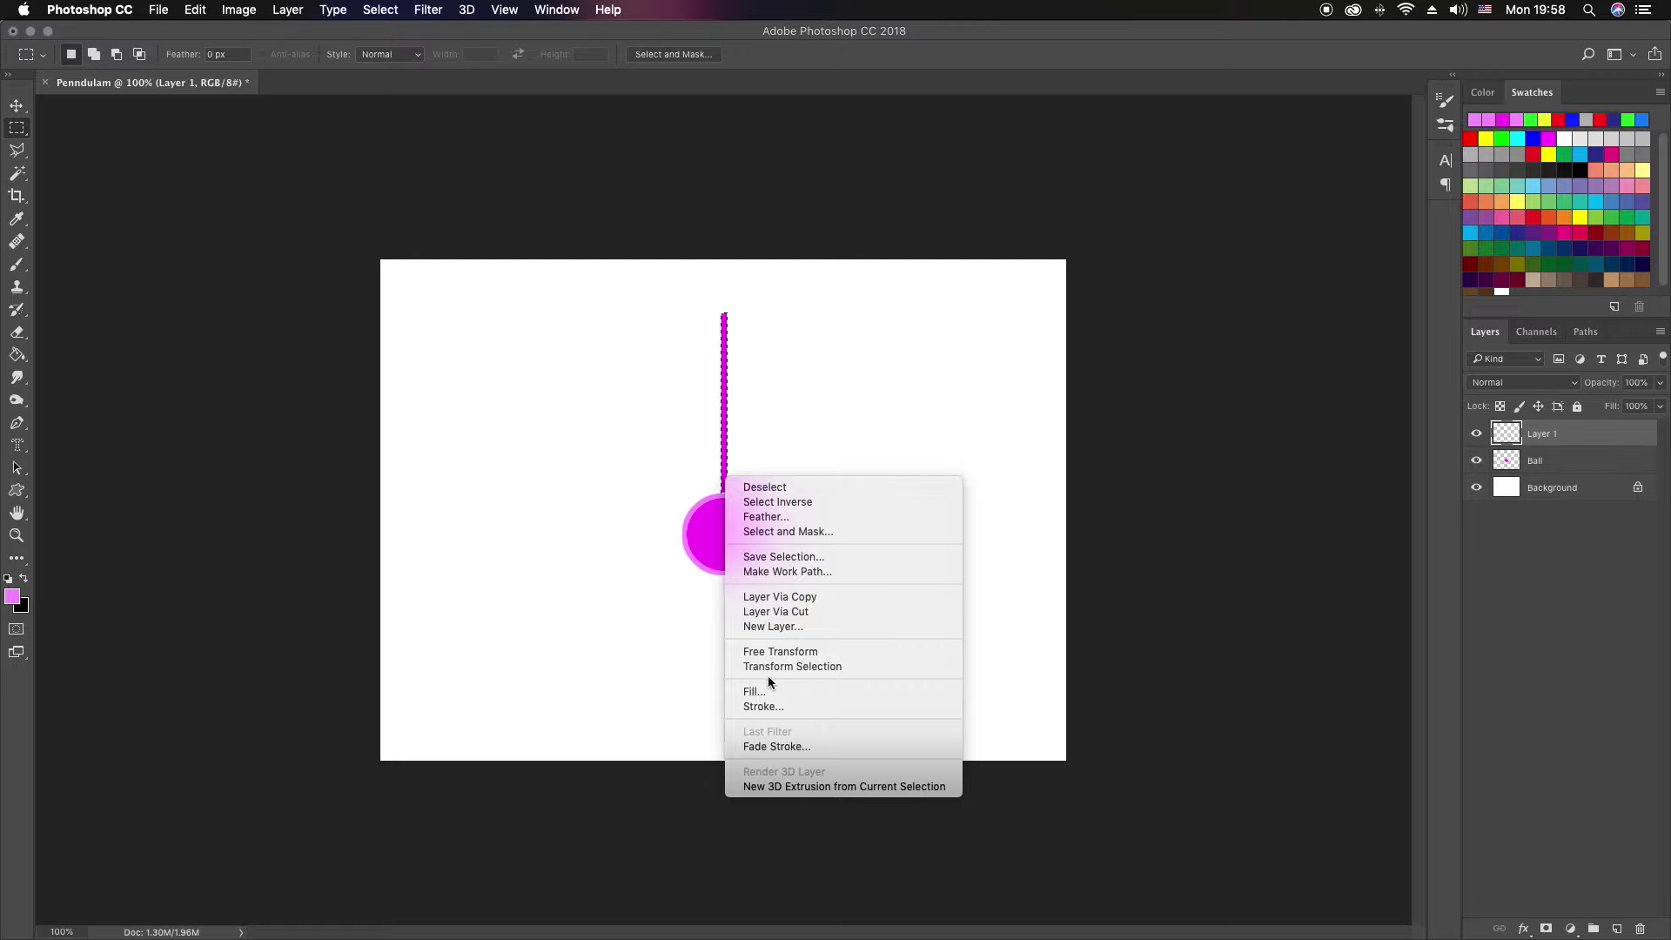
pyautogui.click(766, 706)
pyautogui.click(922, 357)
pyautogui.press('BackSpace')
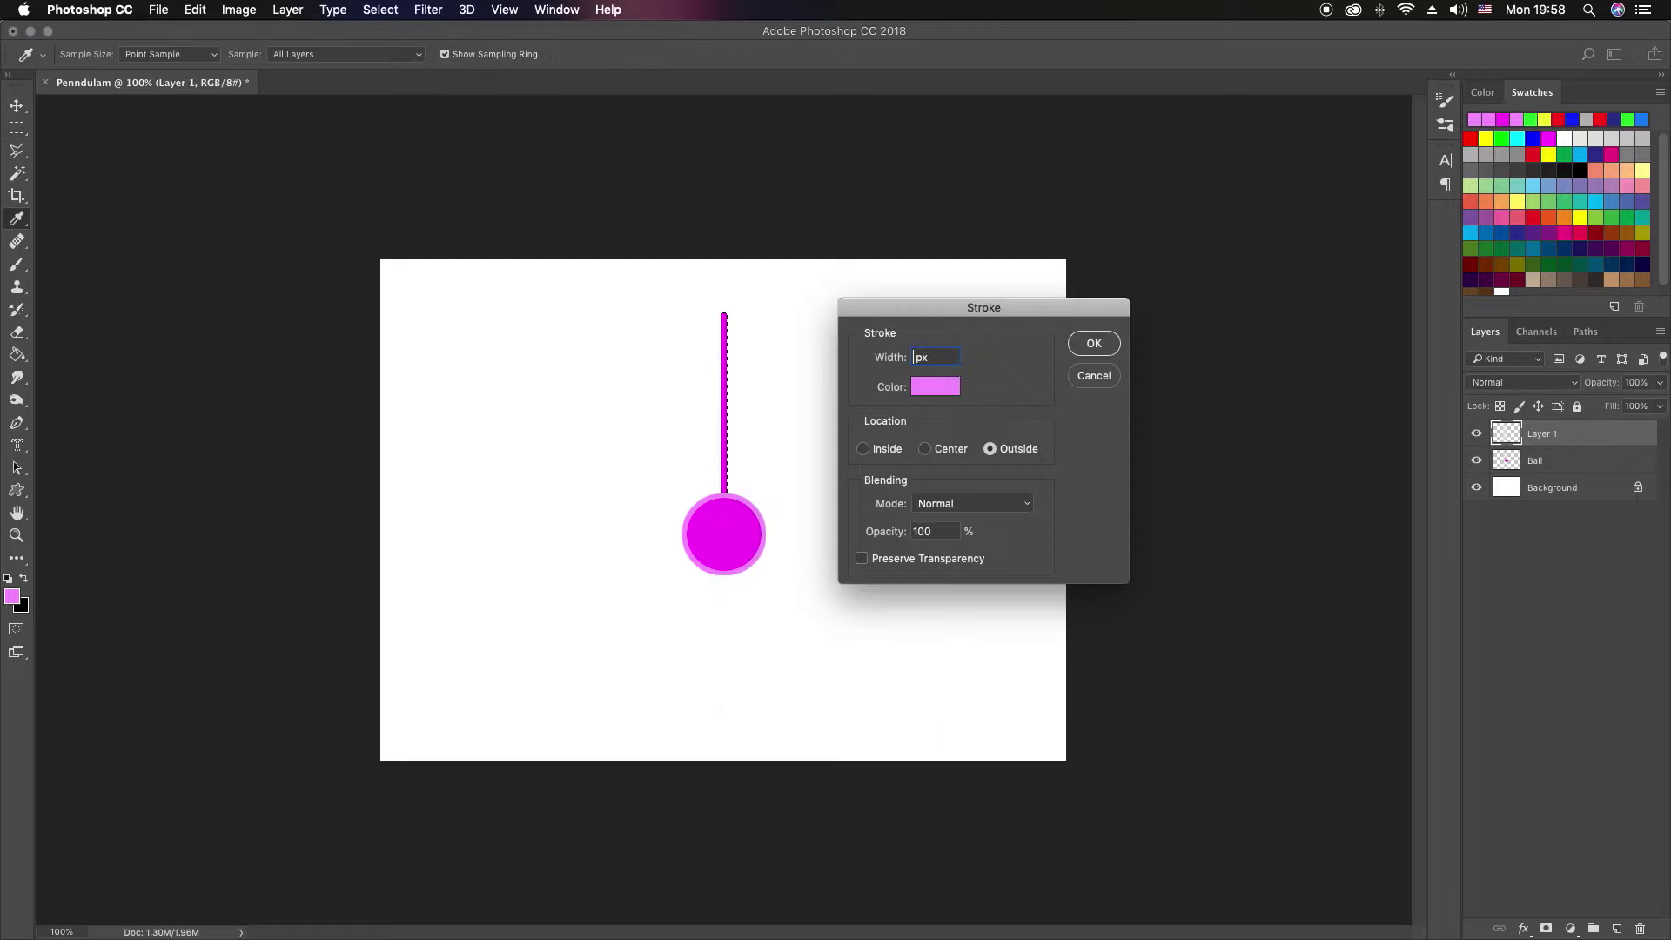
pyautogui.write('2')
pyautogui.click(1089, 344)
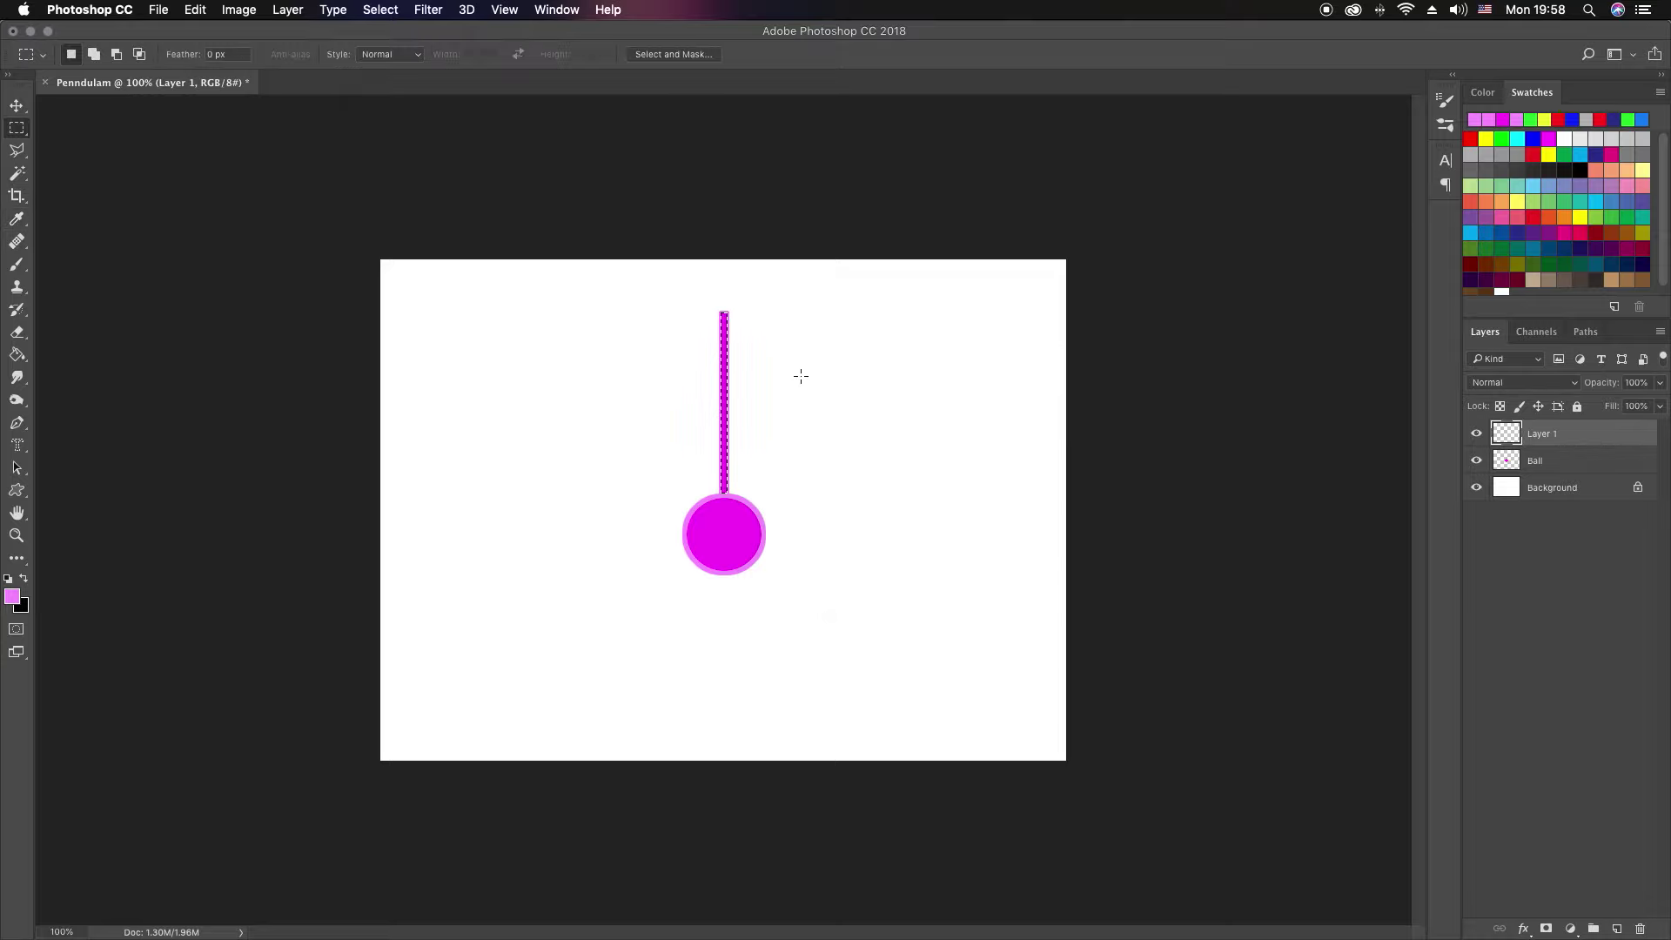
pyautogui.click(380, 11)
pyautogui.click(389, 50)
# Step: Nudge the rod with the Move tool so it sits slightly higher and is centred above the ball
pyautogui.click(17, 105)
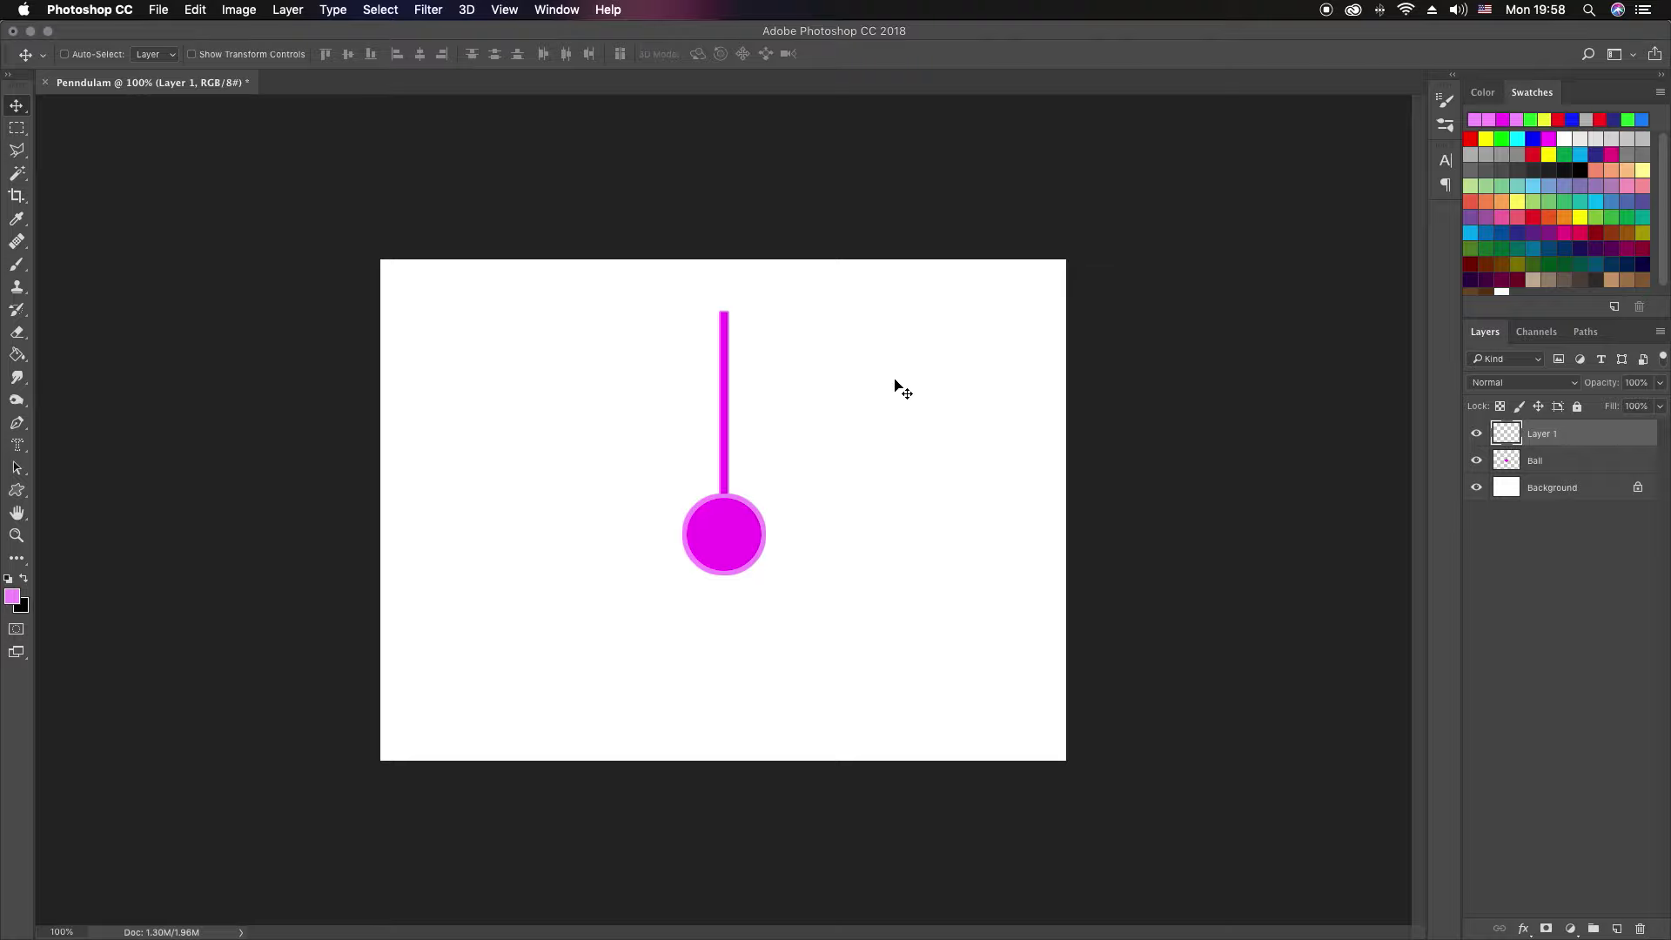
pyautogui.press('Left')
pyautogui.press('Left')
pyautogui.press('Left')
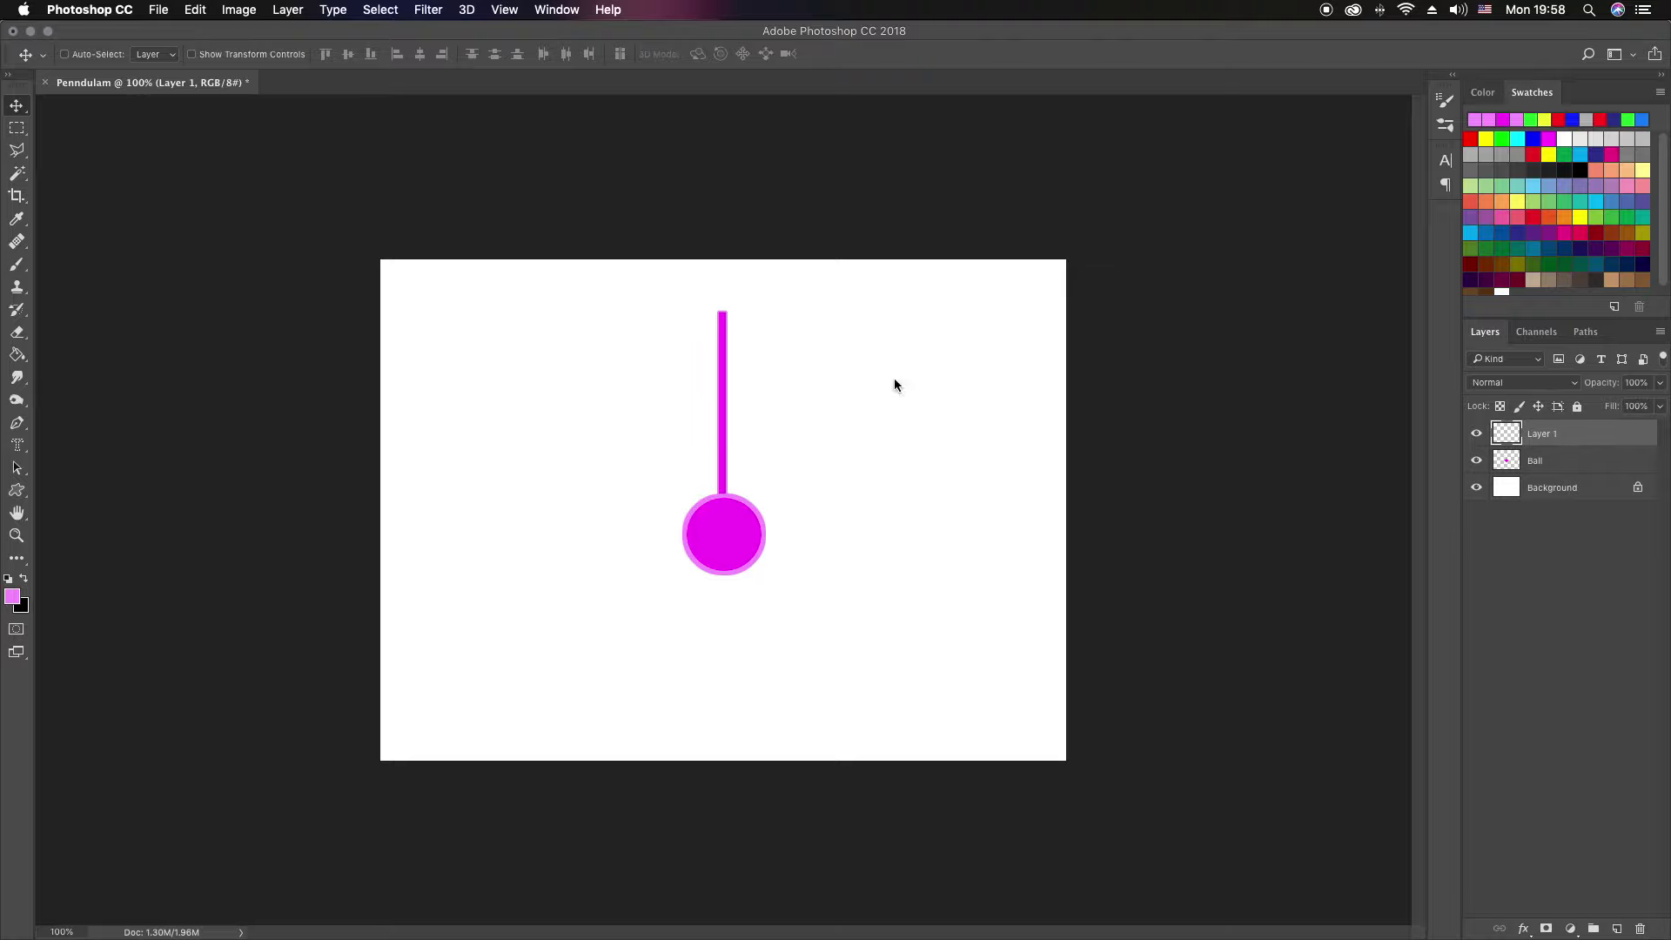
pyautogui.press('Right')
pyautogui.press('Right')
pyautogui.press('Right')
pyautogui.press('Right')
pyautogui.press('Right')
pyautogui.press('Right')
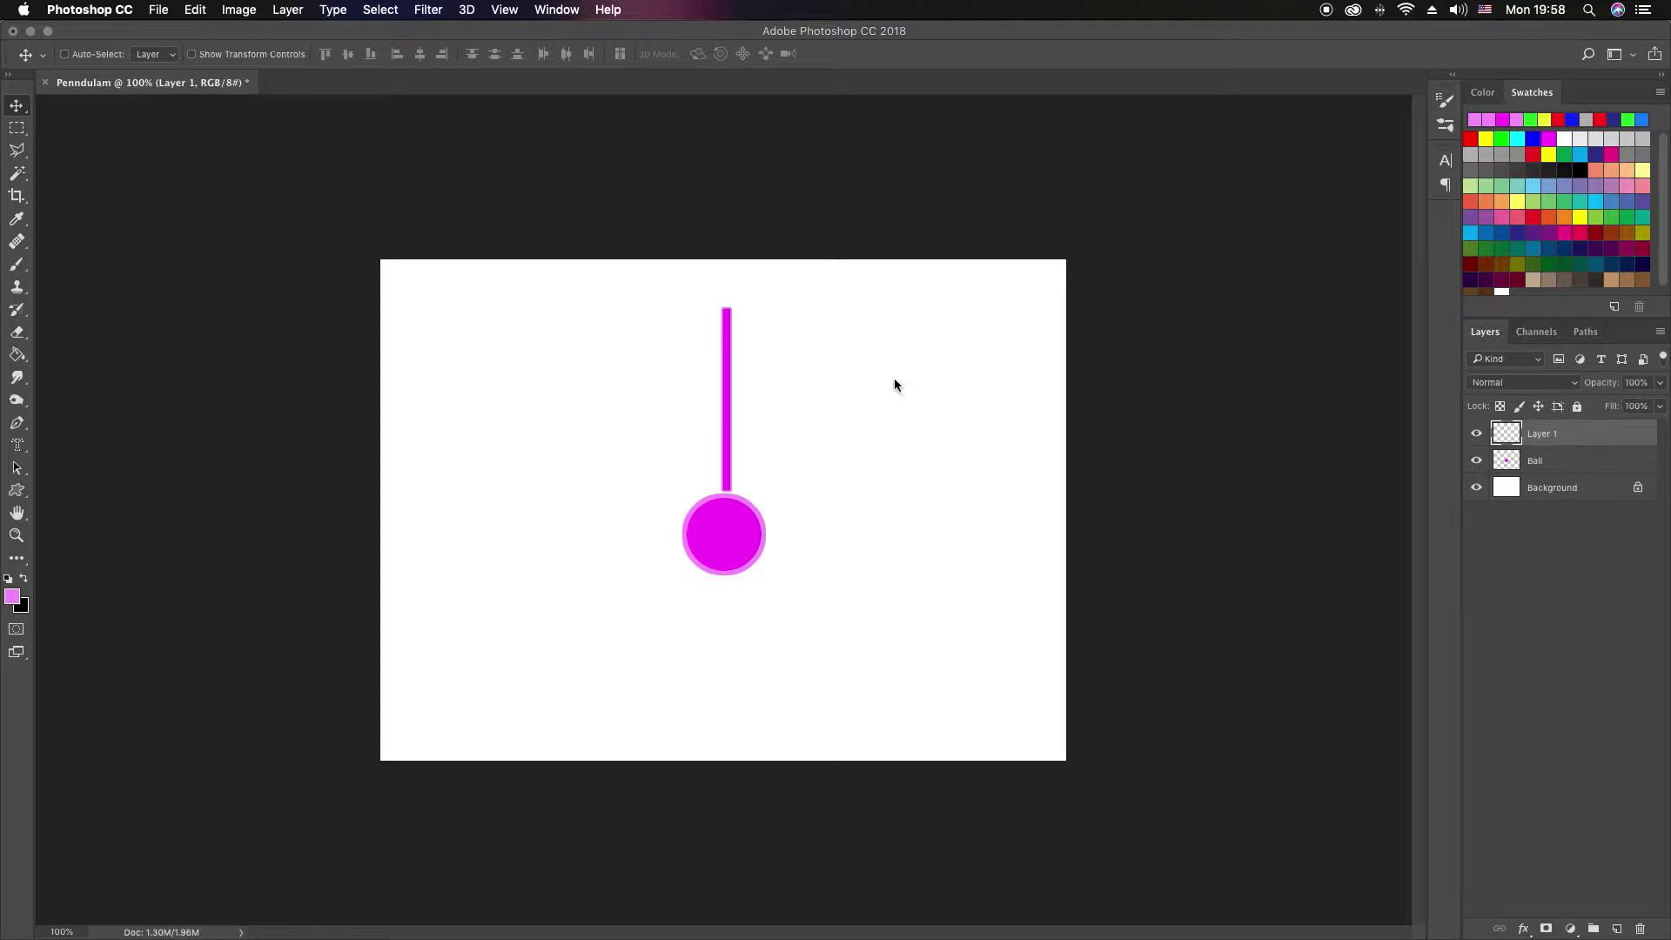
pyautogui.press('Left')
pyautogui.press('Left')
pyautogui.press('Left')
pyautogui.press('Left')
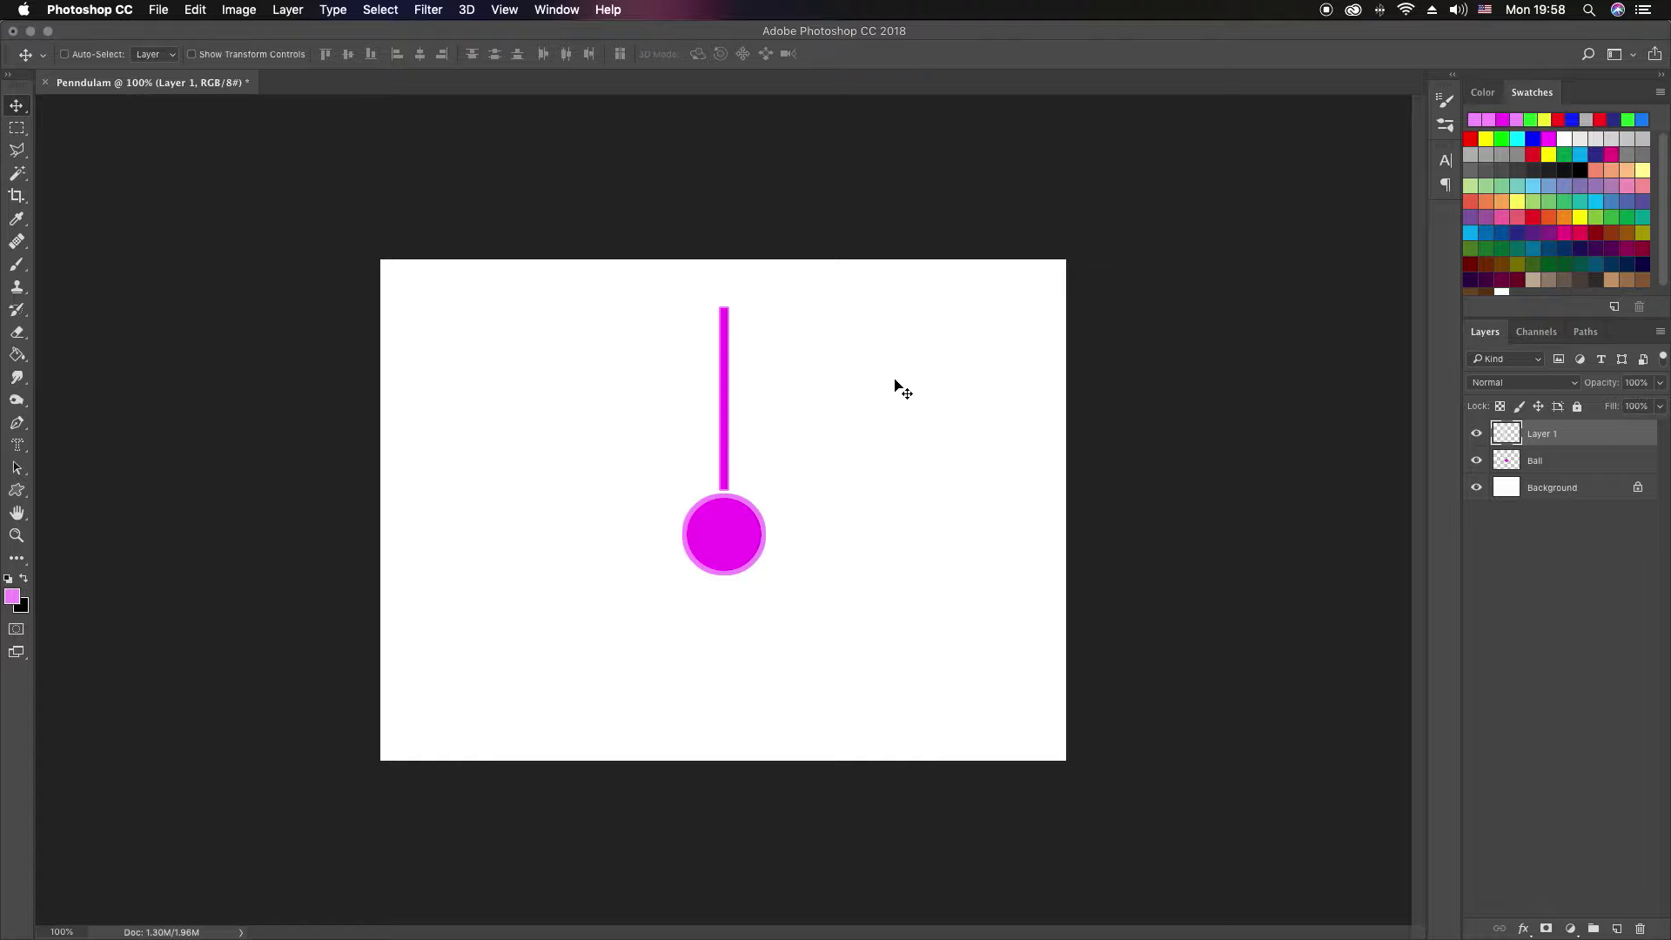
# Step: Rename the rod's layer, Layer 1, as Stick
pyautogui.doubleClick(1537, 437)
pyautogui.write('Stickj')
pyautogui.press('Return')
pyautogui.doubleClick(1569, 442)
pyautogui.press('Right')
pyautogui.press('BackSpace')
pyautogui.press('BackSpace')
pyautogui.press('Return')
# Step: Toggle the visibility of the Stick and Ball layers to check their contents, and select the Ball layer
pyautogui.click(1477, 434)
pyautogui.click(1477, 435)
pyautogui.click(1477, 461)
pyautogui.click(1480, 462)
pyautogui.click(1548, 461)
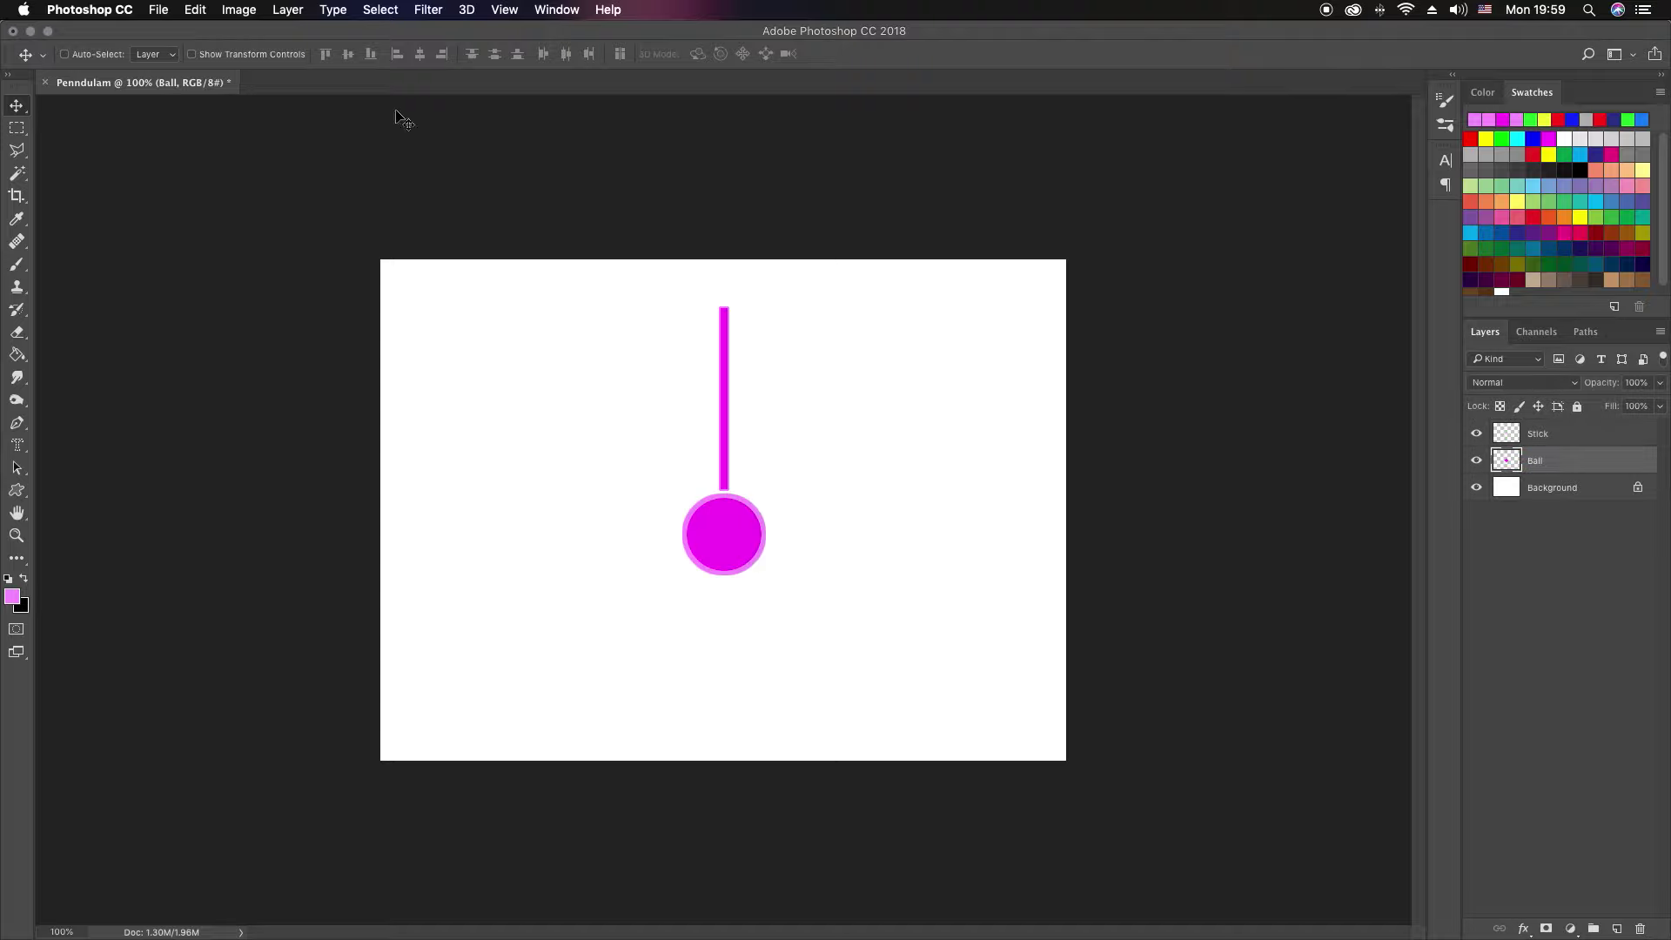
# Step: Save the document to the Desktop as Penndulam.psd in Photoshop format, keeping layers and Maximize Compatibility enabled
pyautogui.click(161, 10)
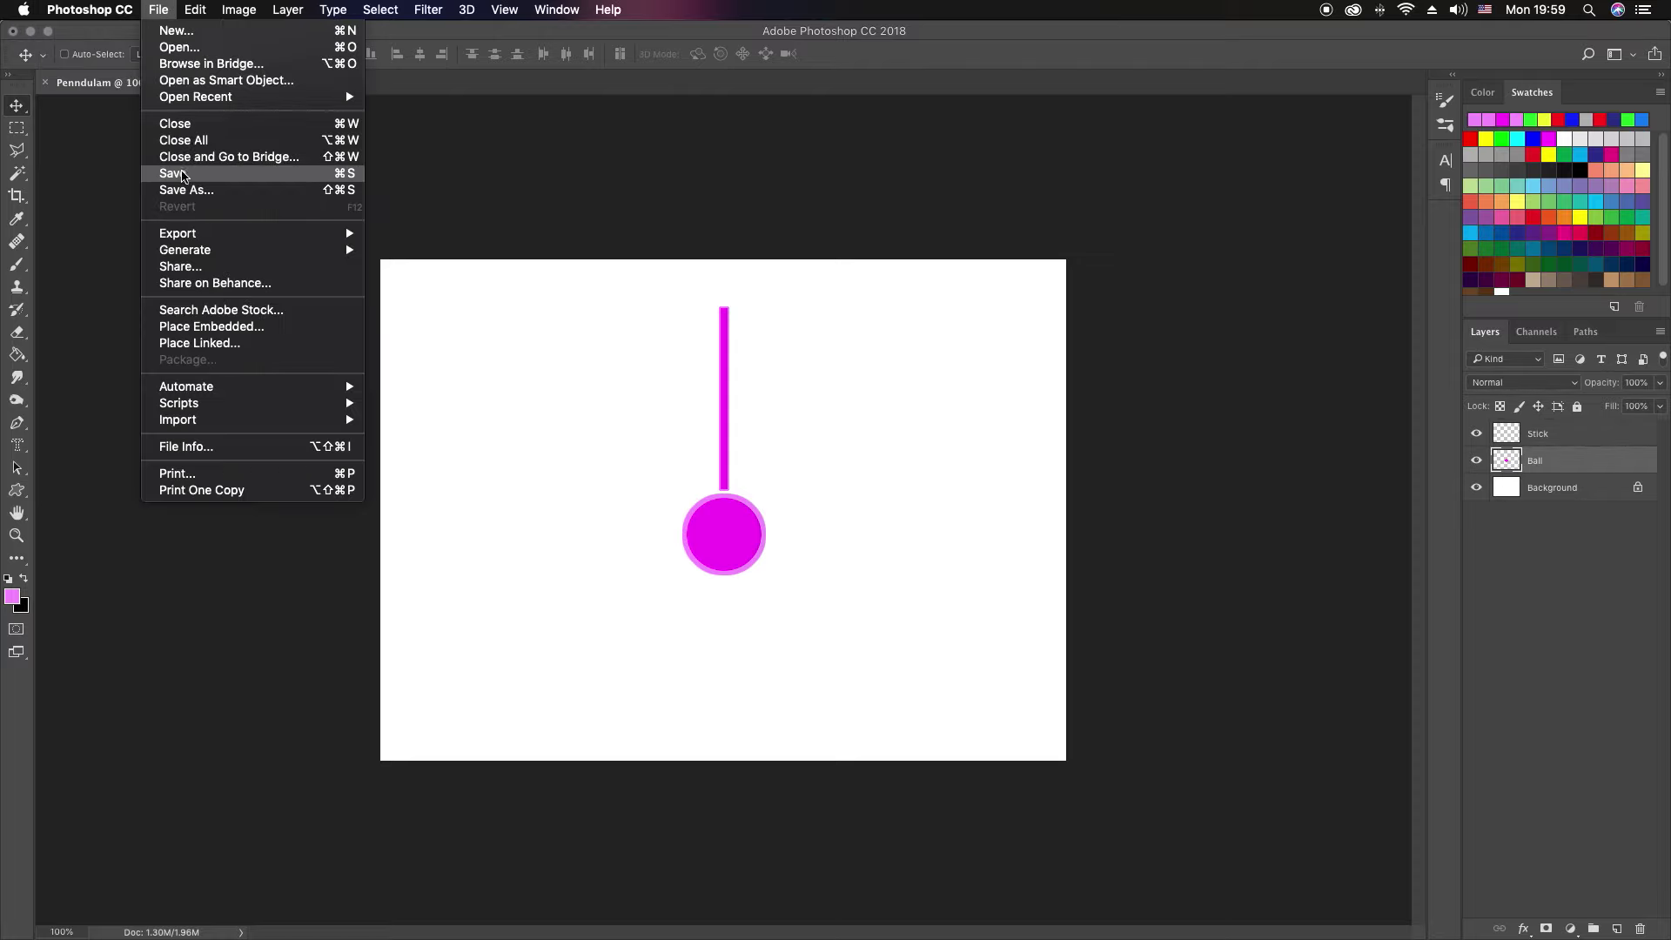
pyautogui.click(178, 183)
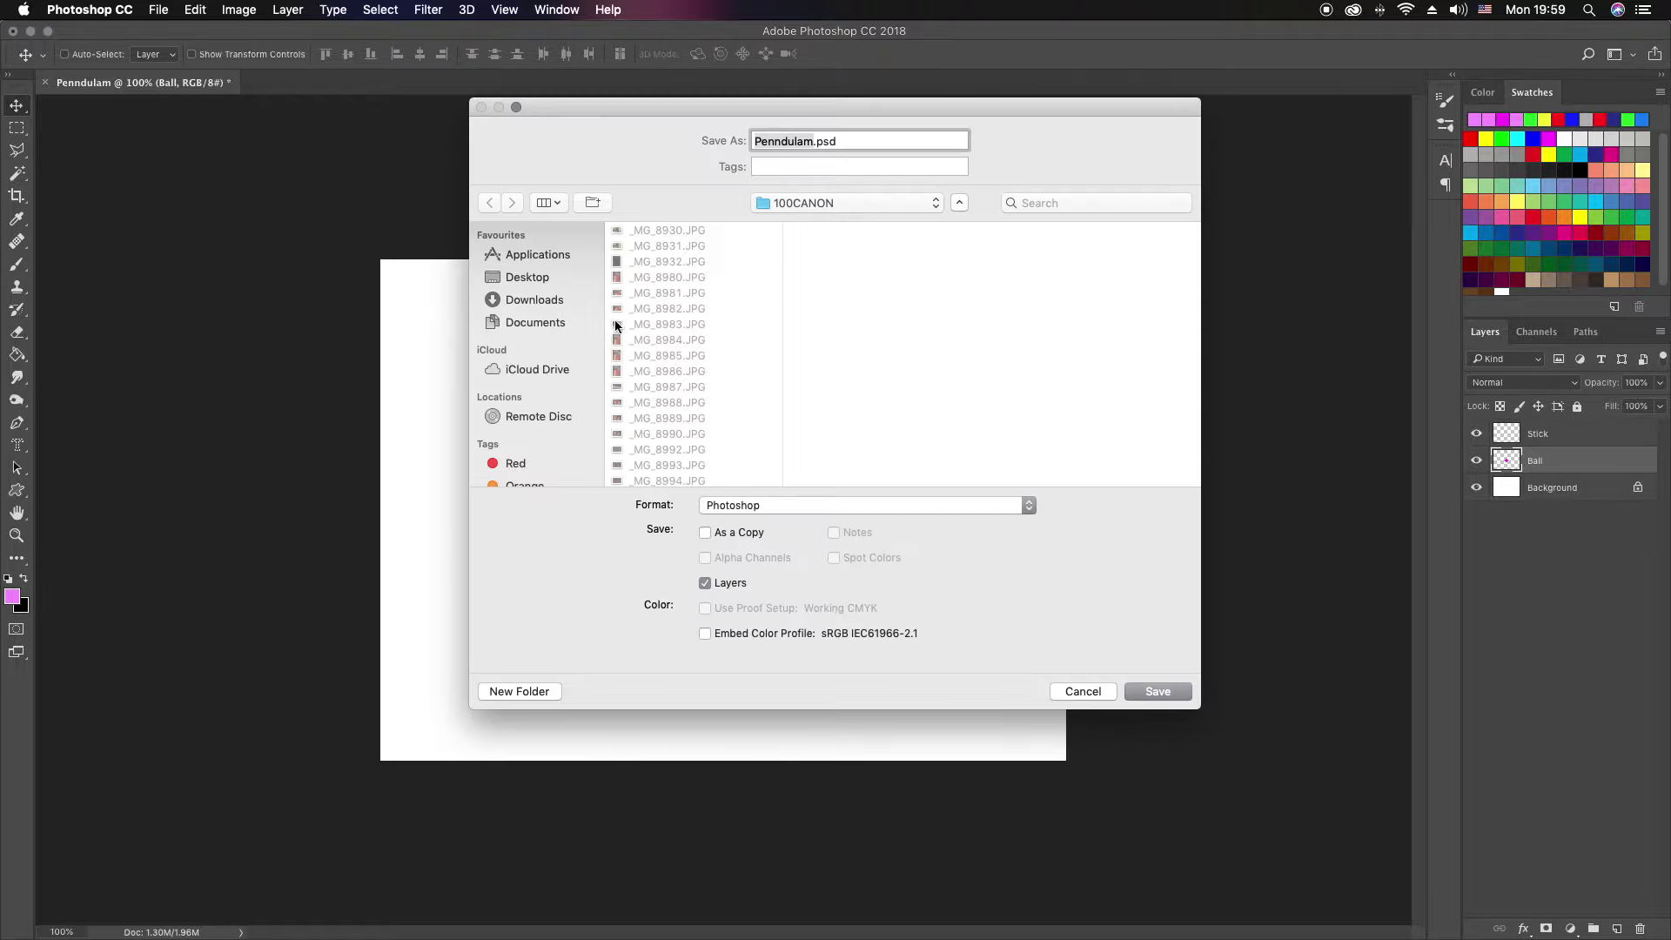
pyautogui.click(523, 285)
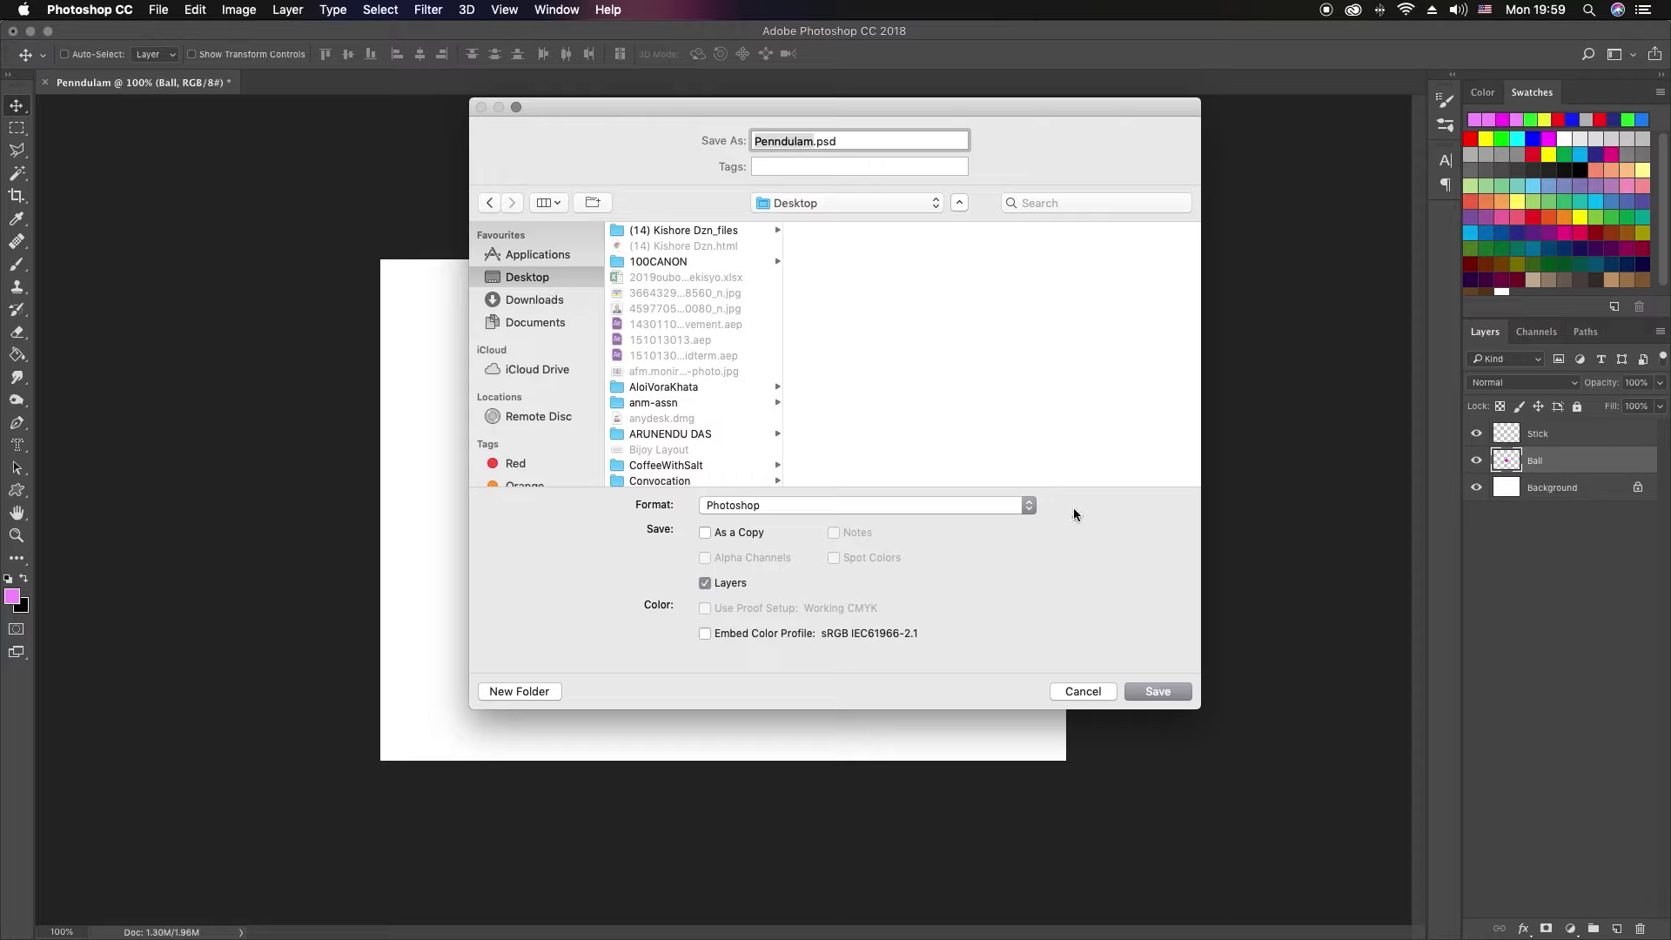
pyautogui.click(1029, 505)
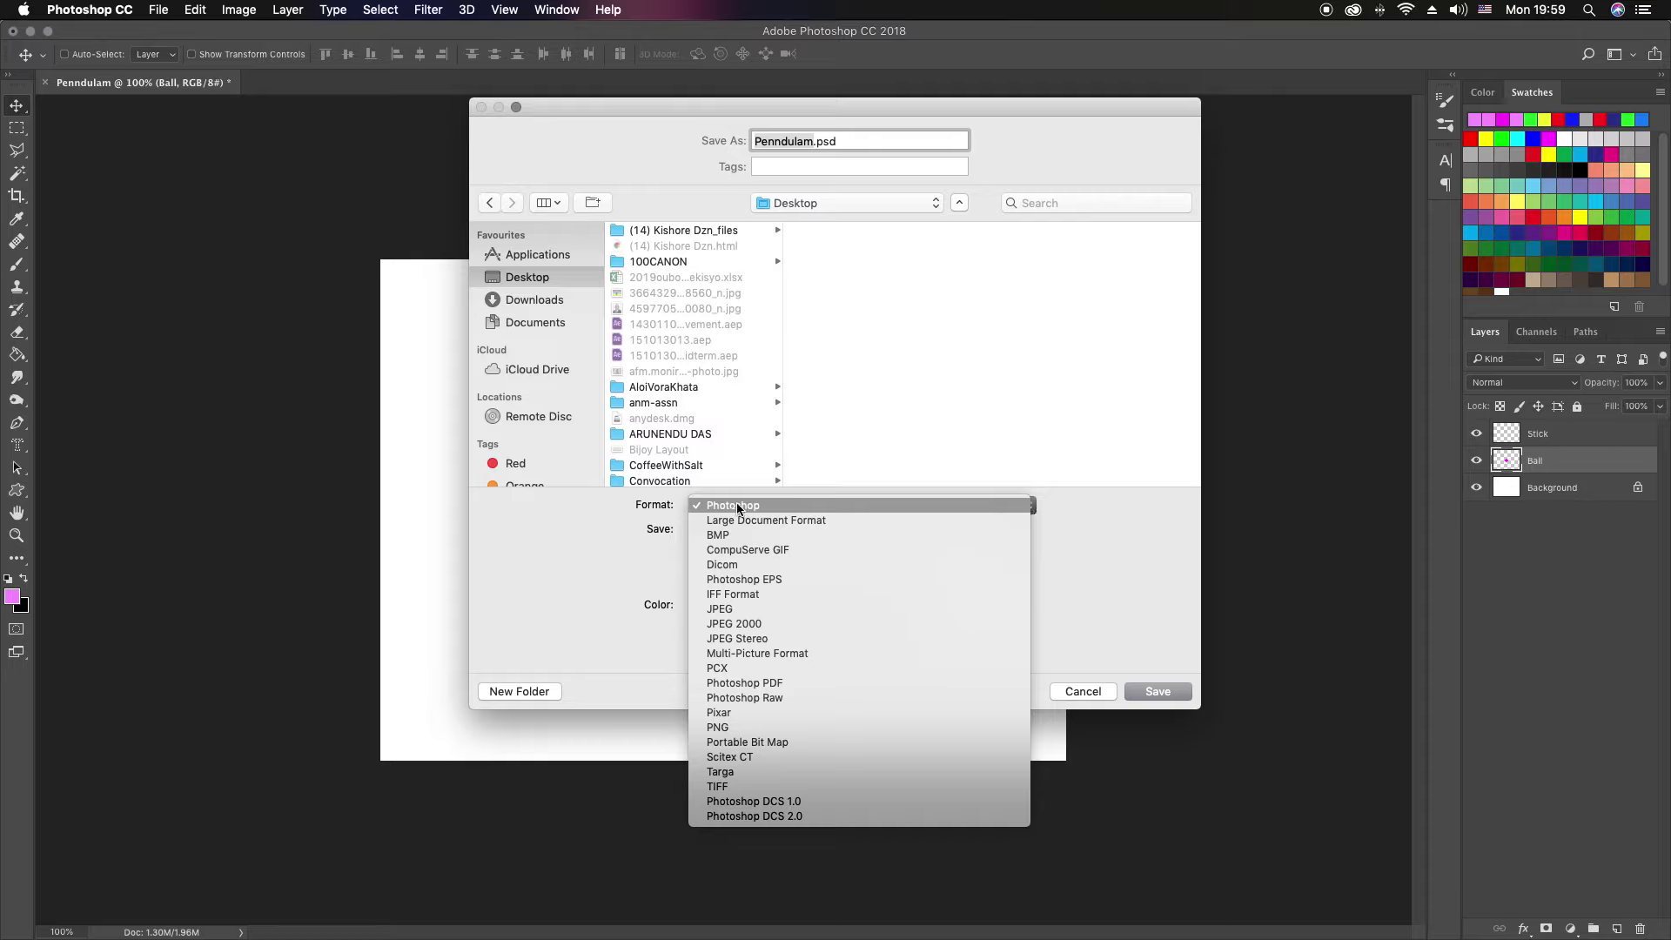
pyautogui.click(1115, 515)
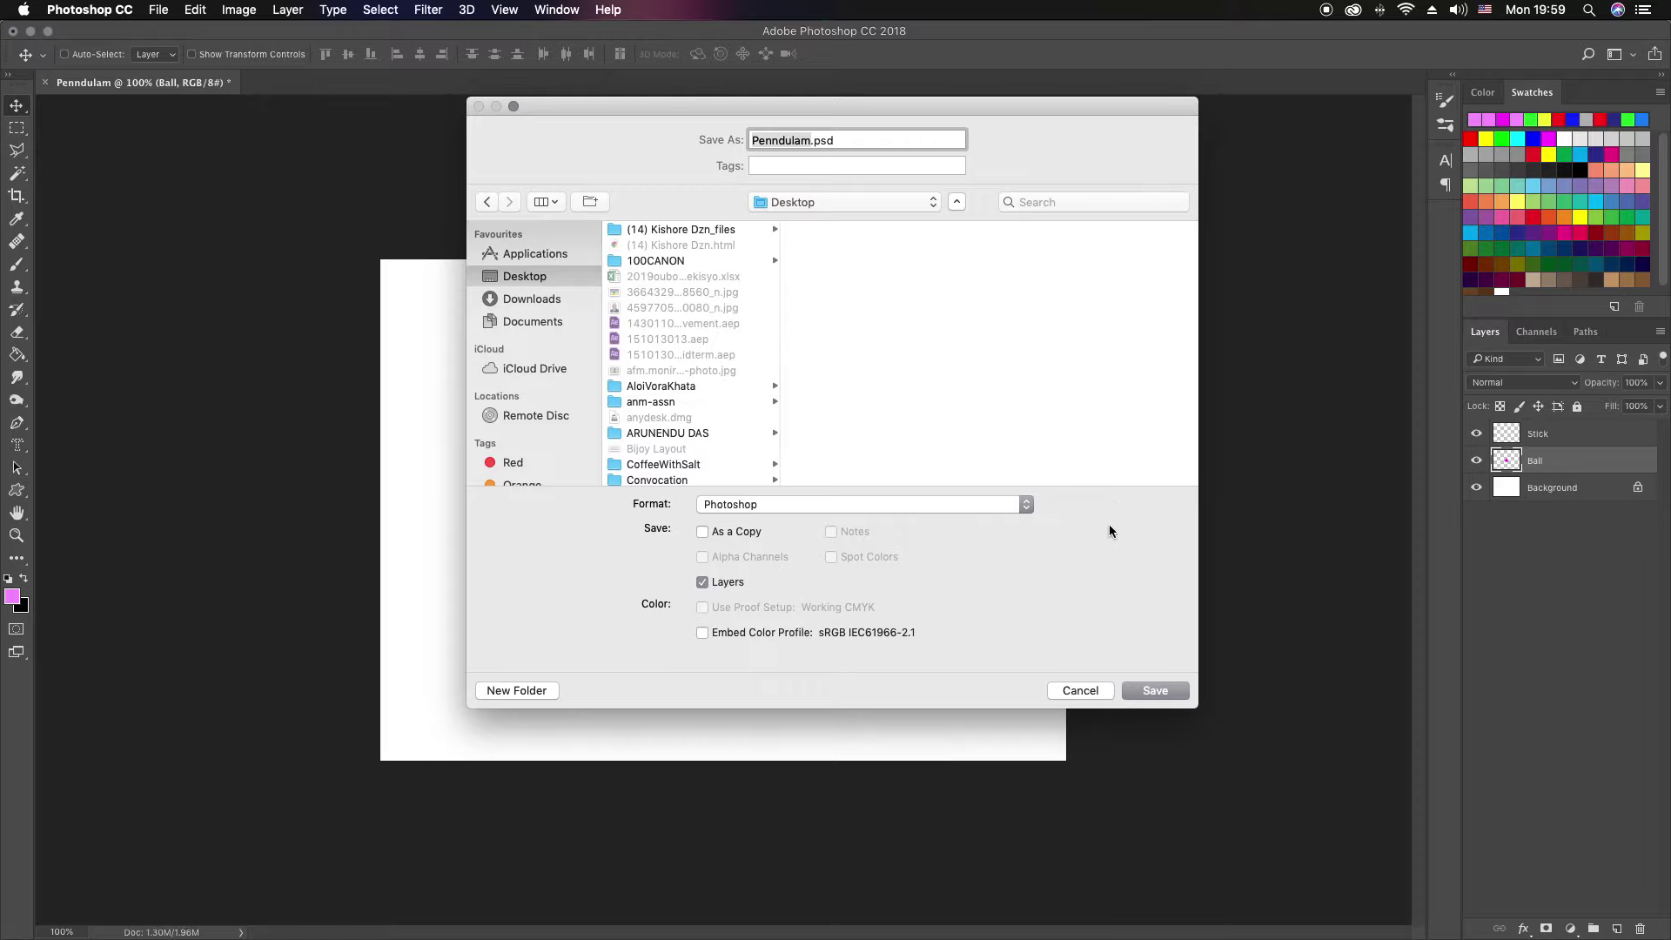
pyautogui.click(1154, 691)
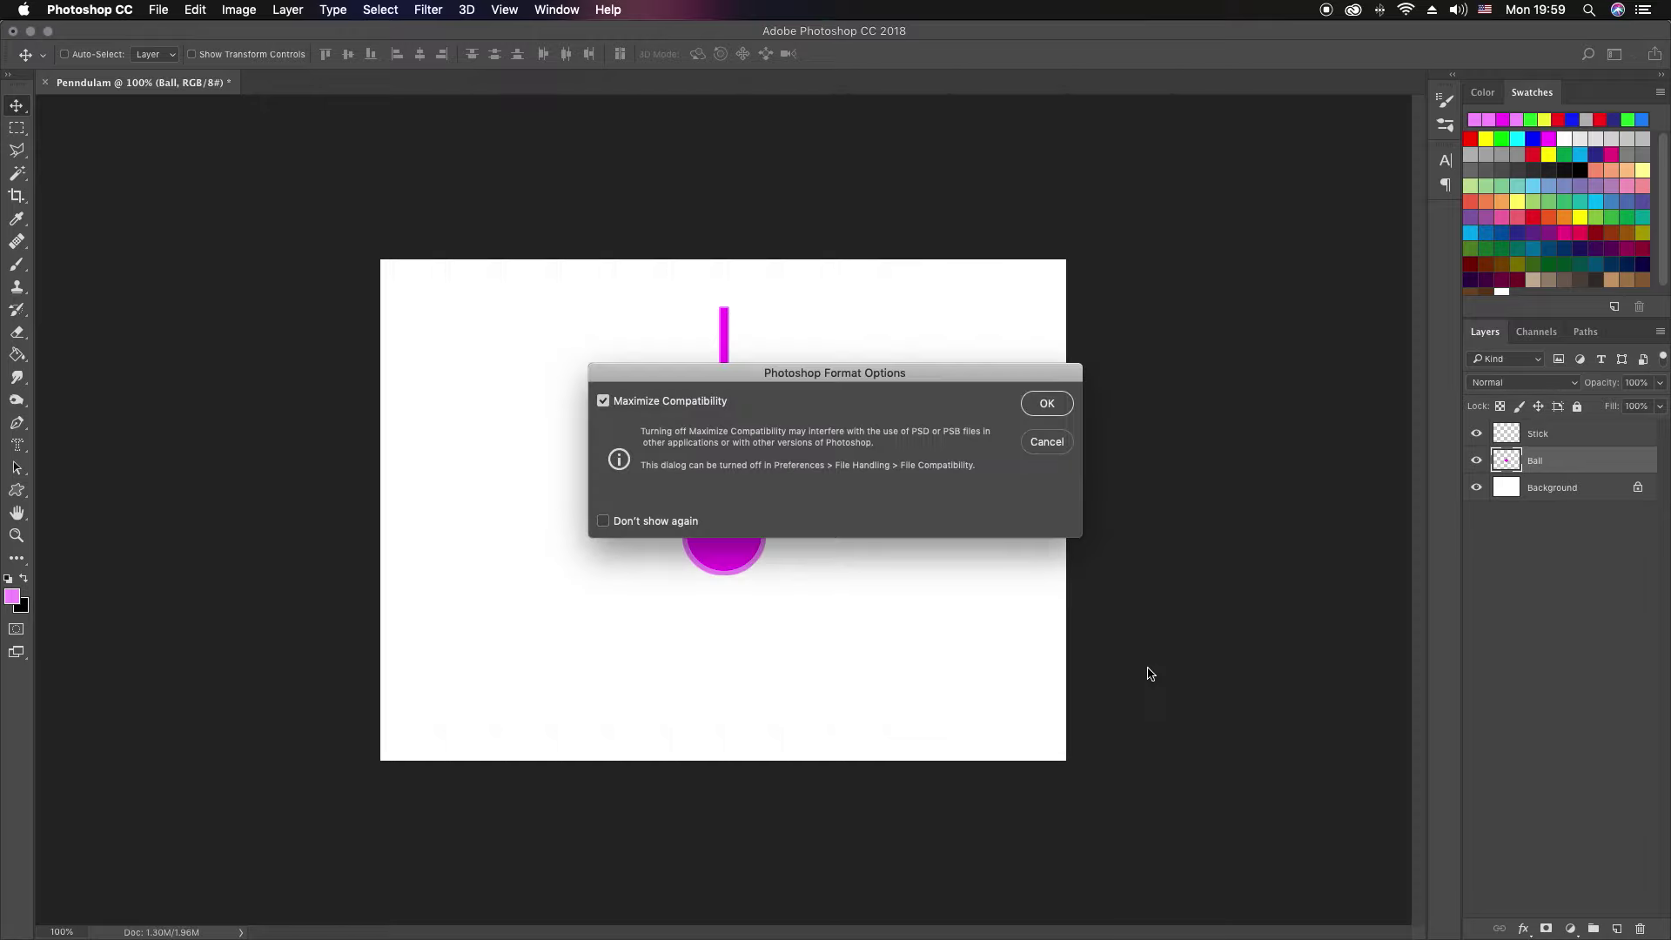
pyautogui.click(1048, 404)
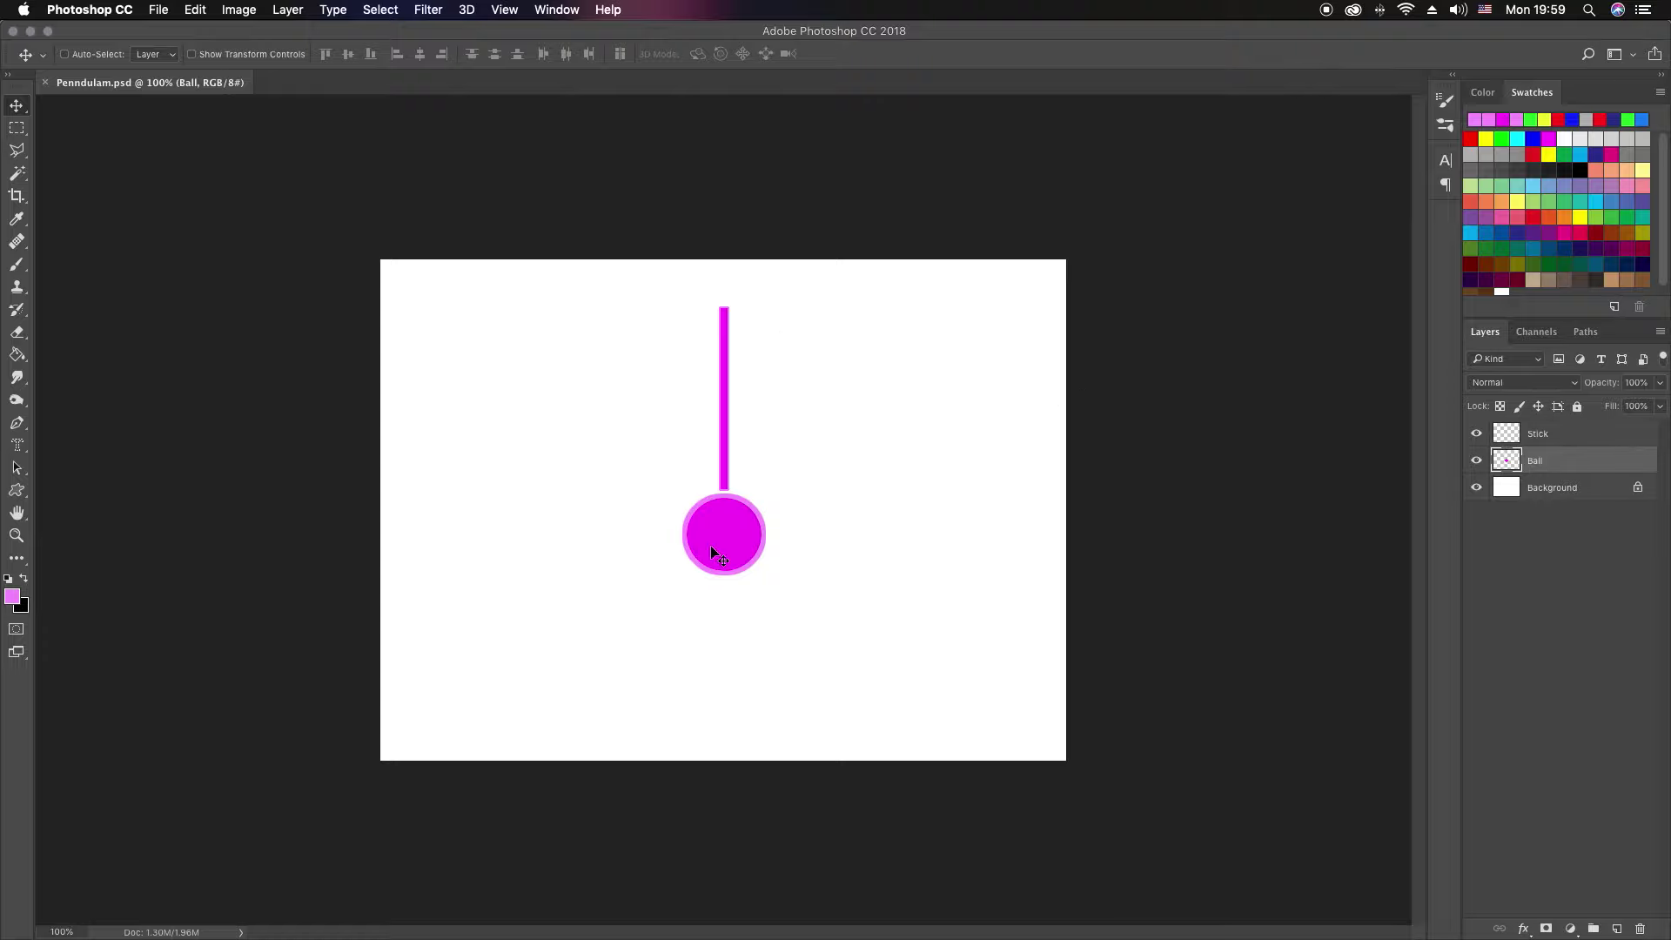
# Step: Switch to After Effects and choose Penndulam.psd from the Desktop for import as Footage
pyautogui.press('super+Tab')
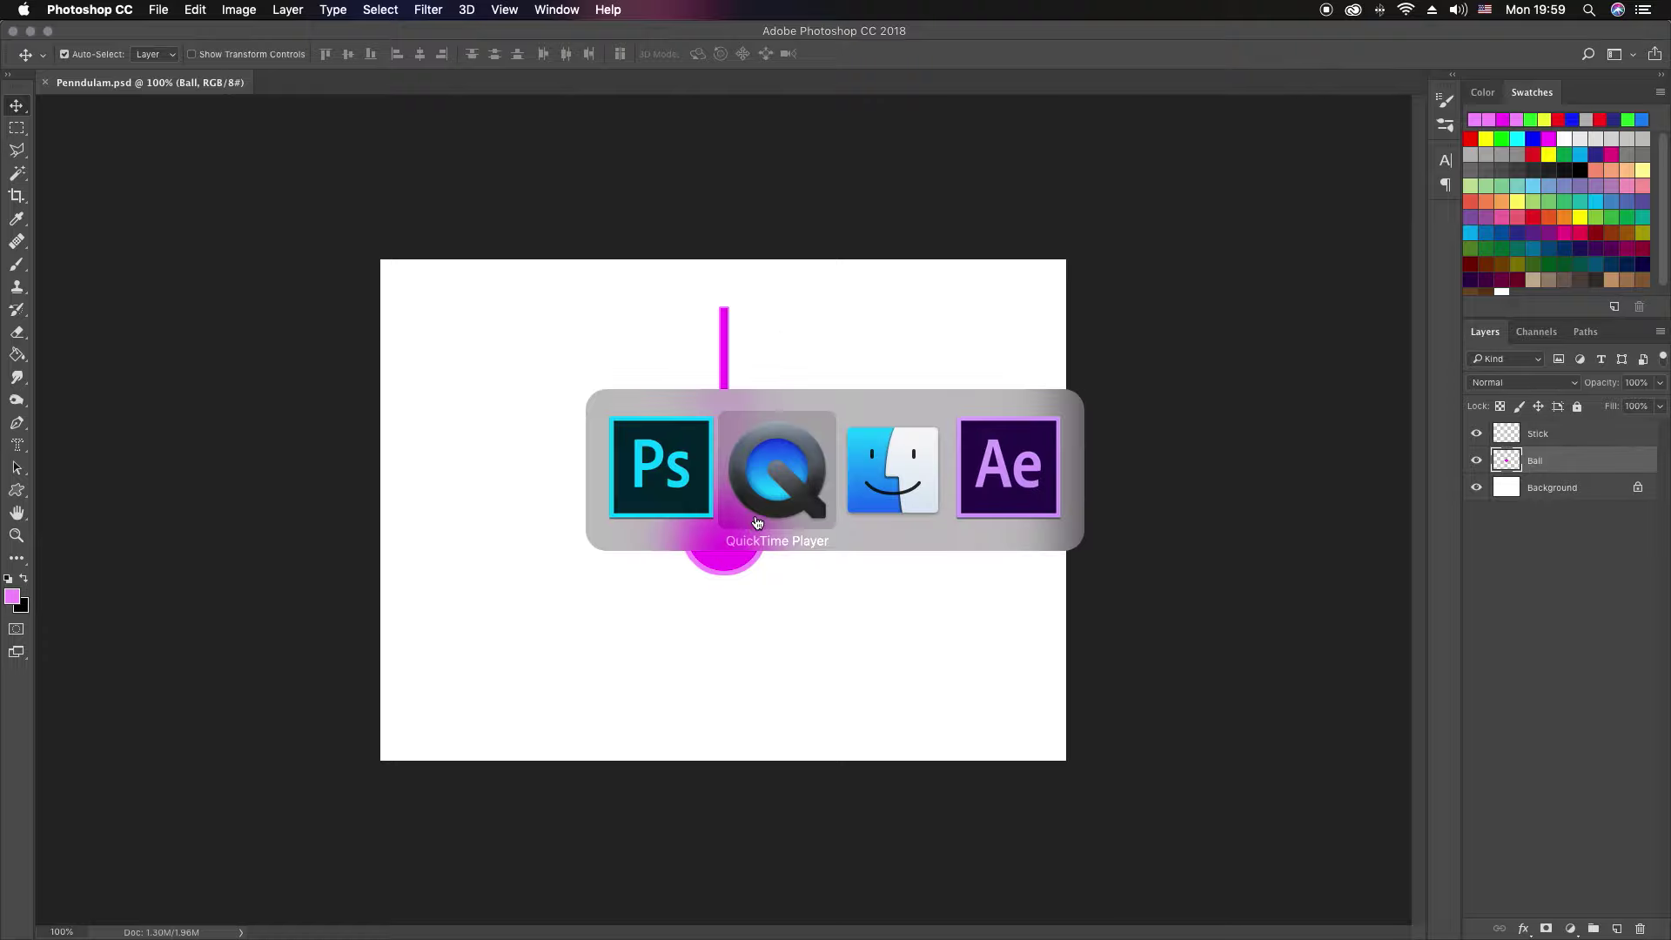
pyautogui.click(1034, 475)
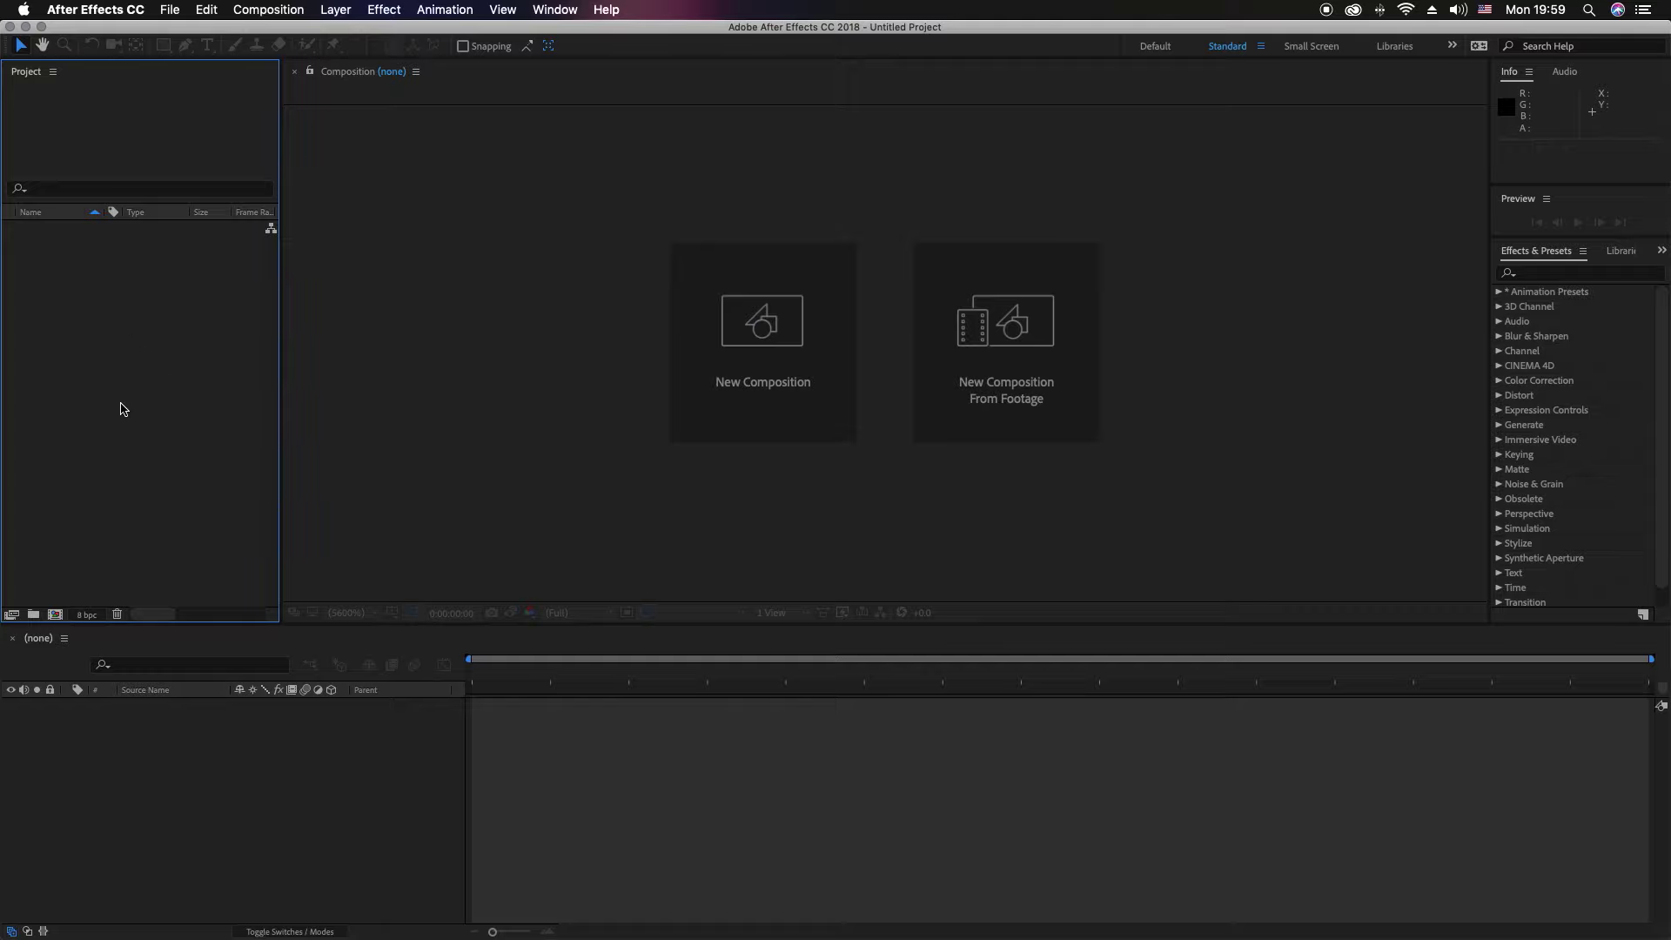
pyautogui.doubleClick(136, 438)
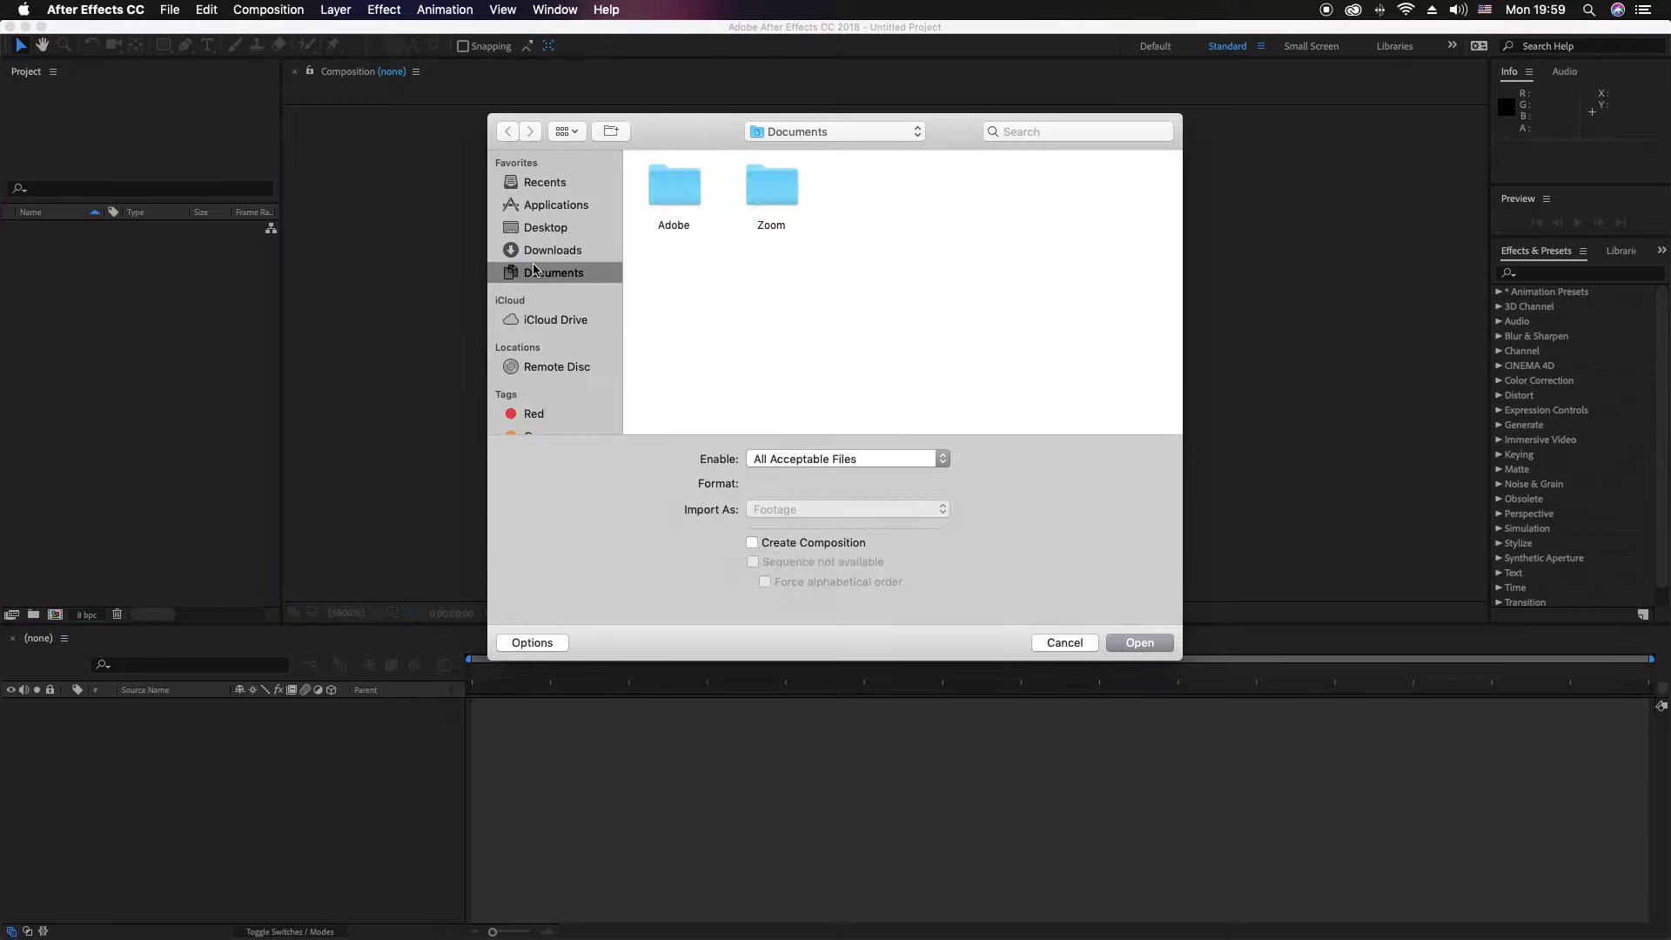
pyautogui.click(547, 227)
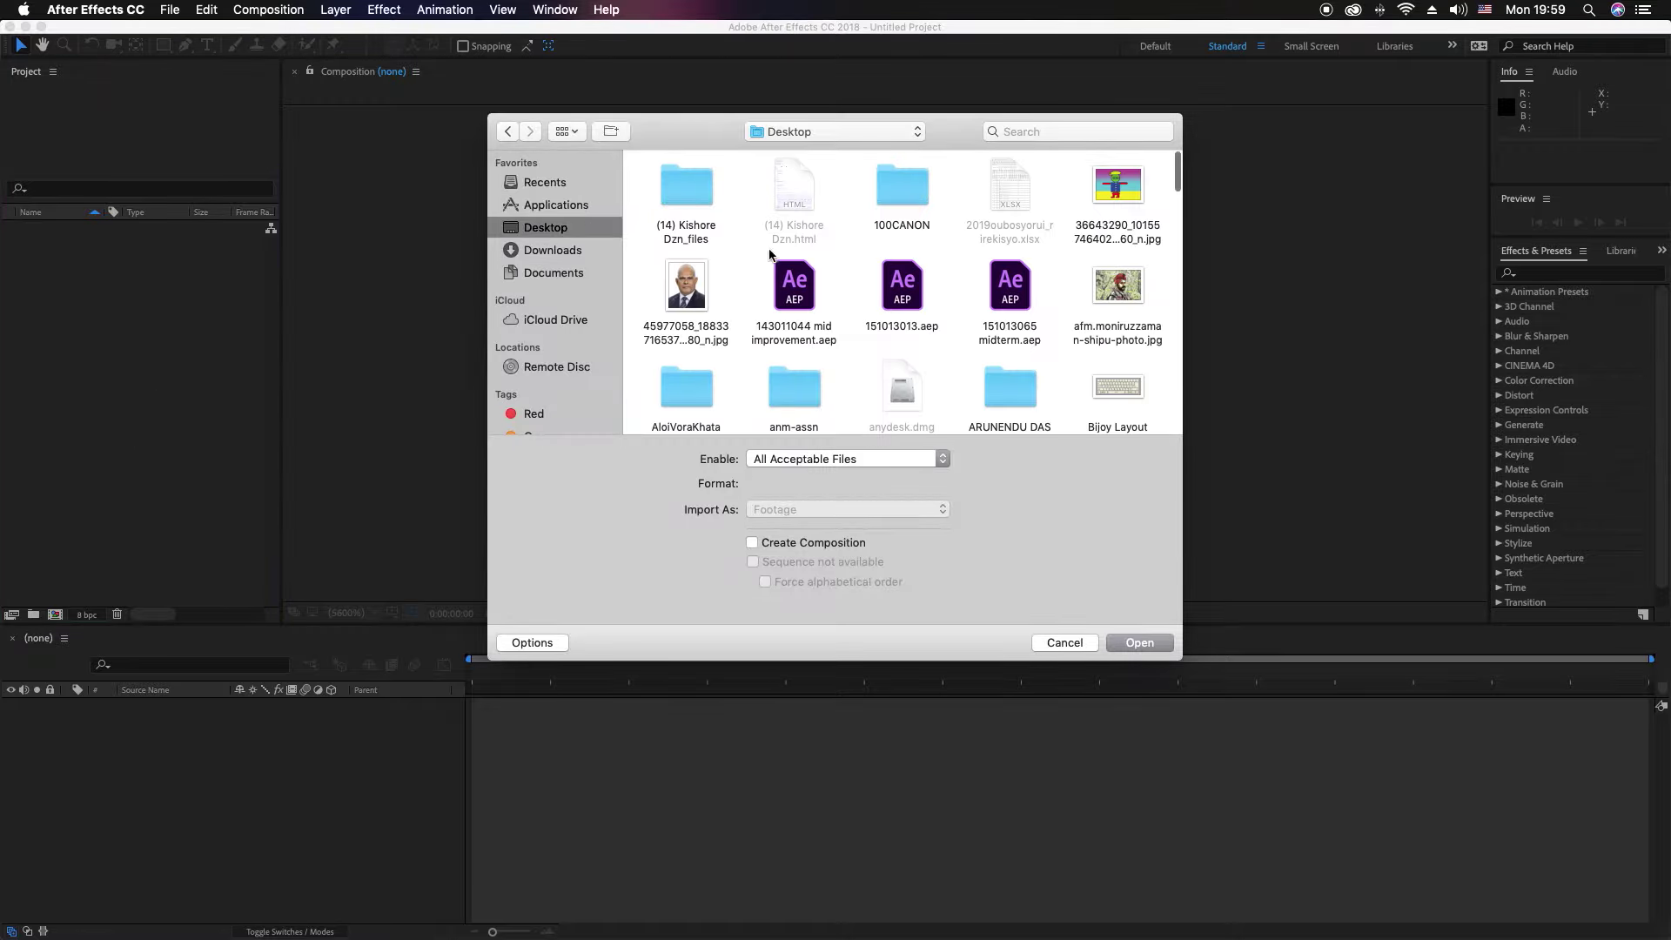
pyautogui.moveTo(1178, 174); pyautogui.dragTo(1149, 331)
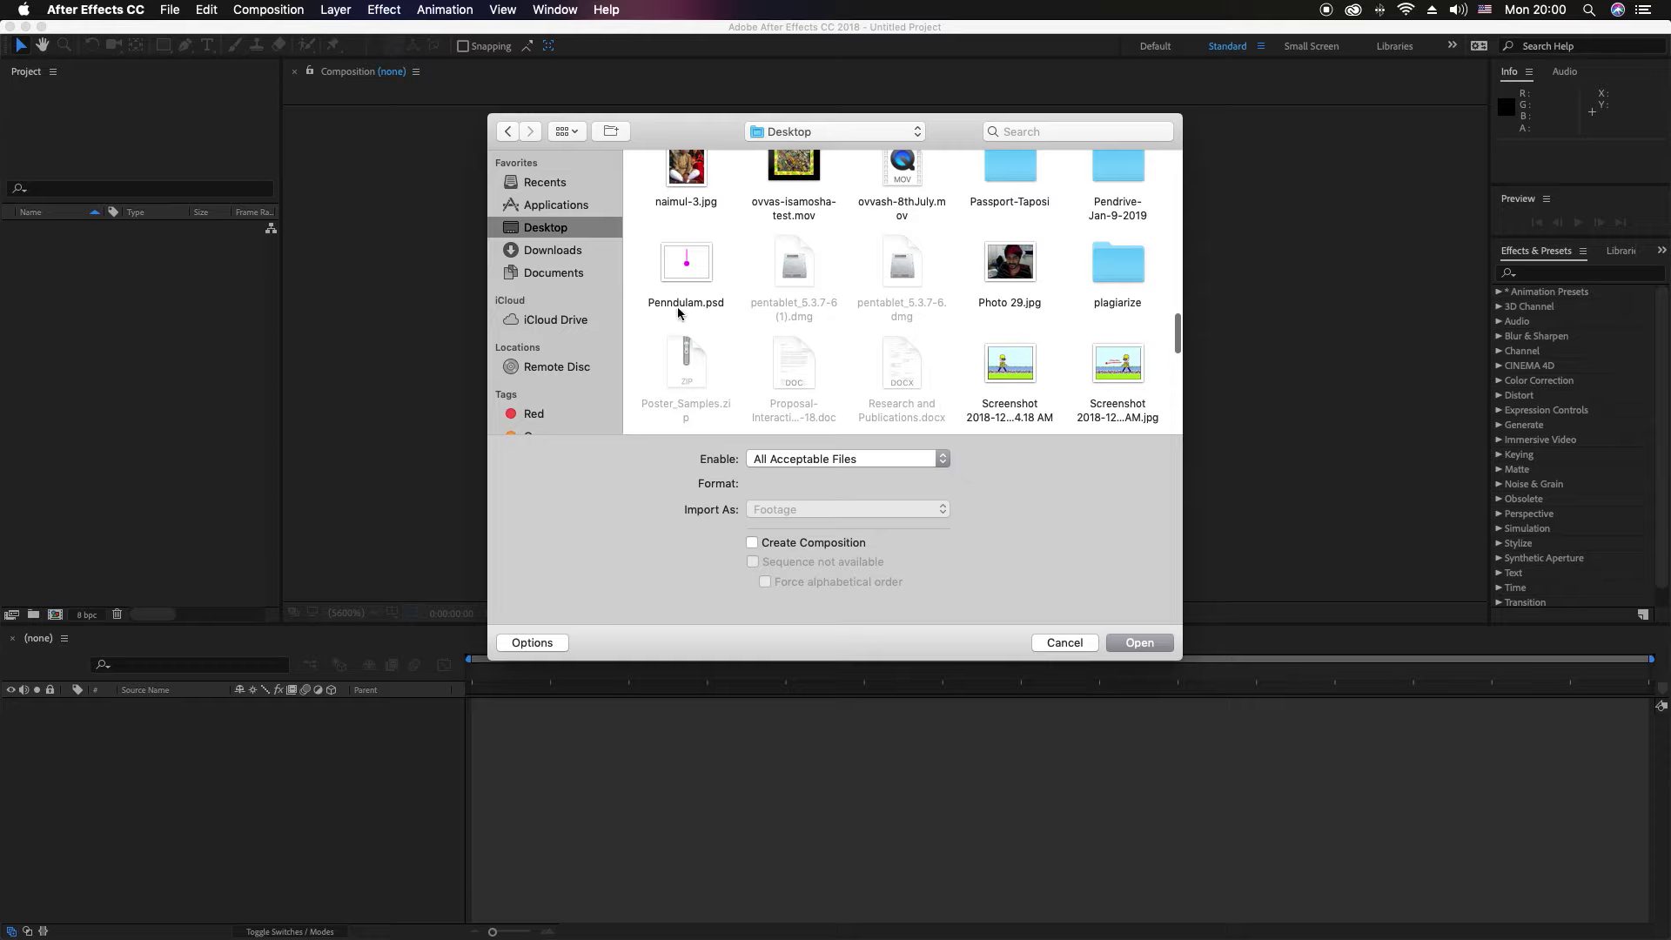
pyautogui.click(691, 266)
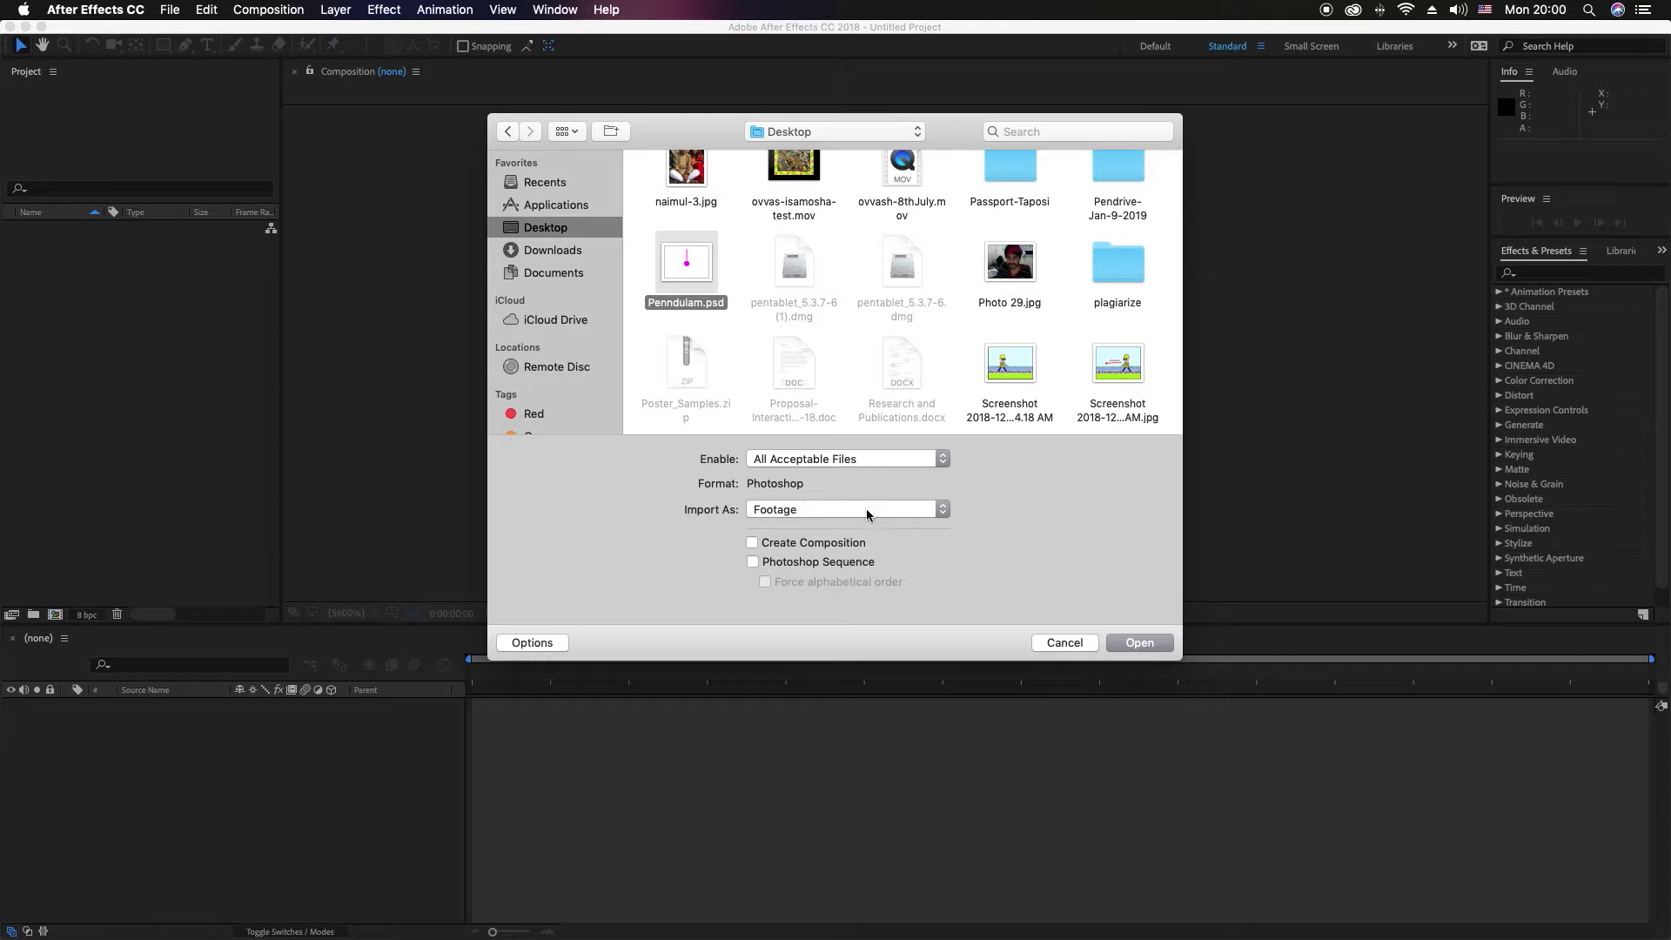
pyautogui.click(944, 511)
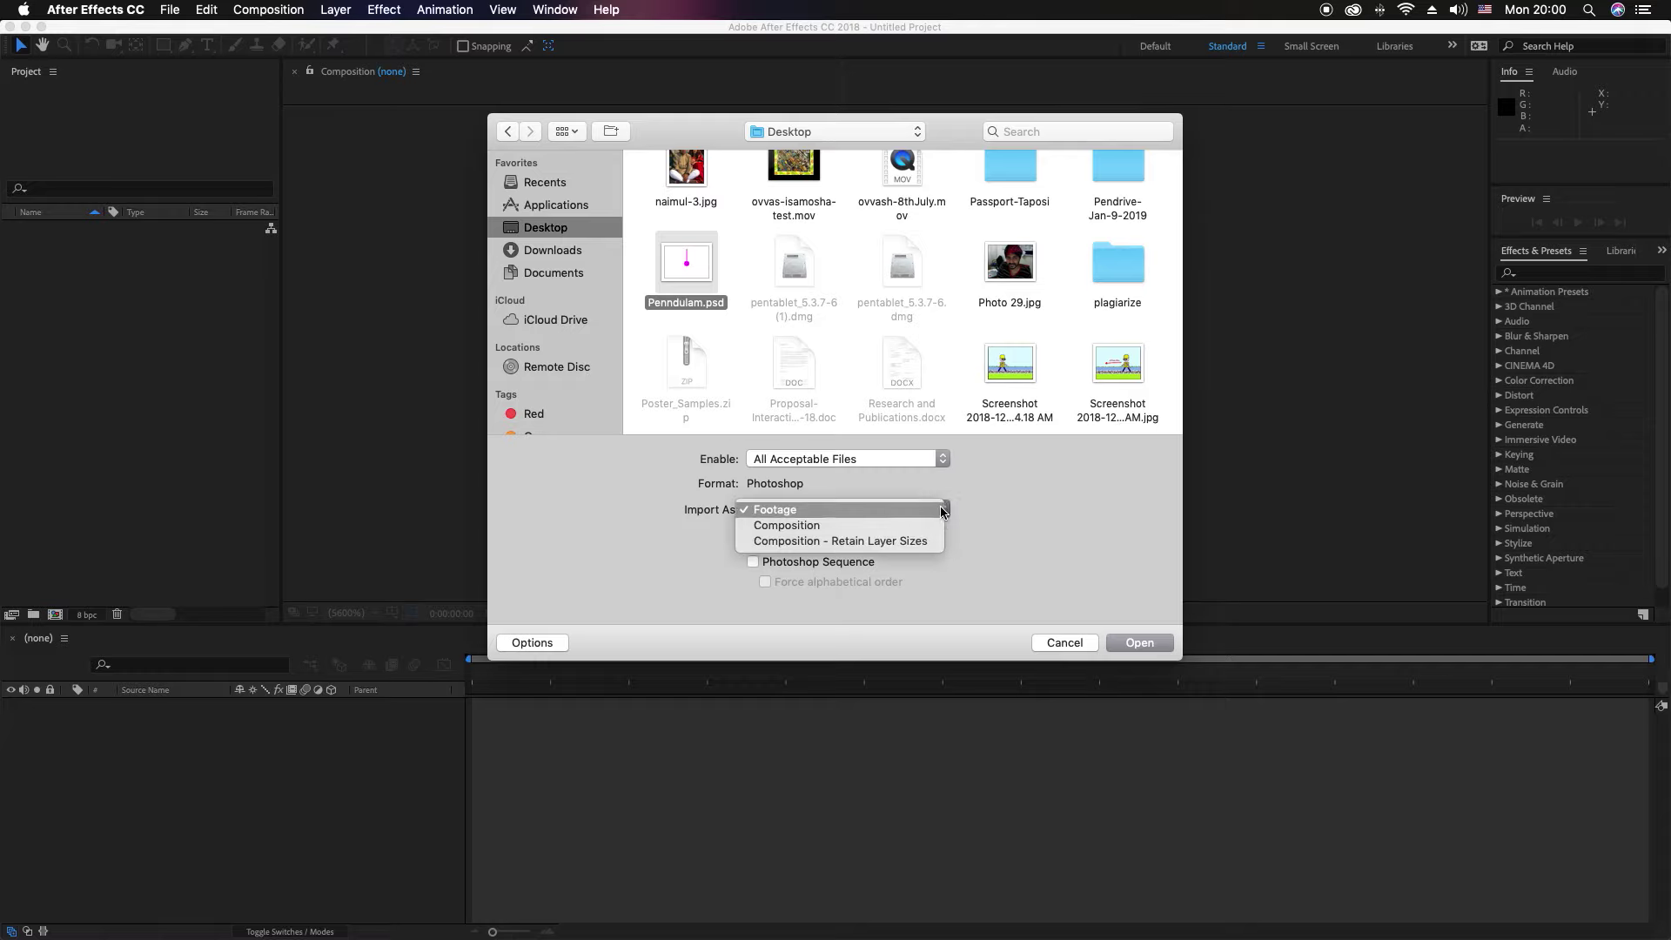
pyautogui.click(825, 512)
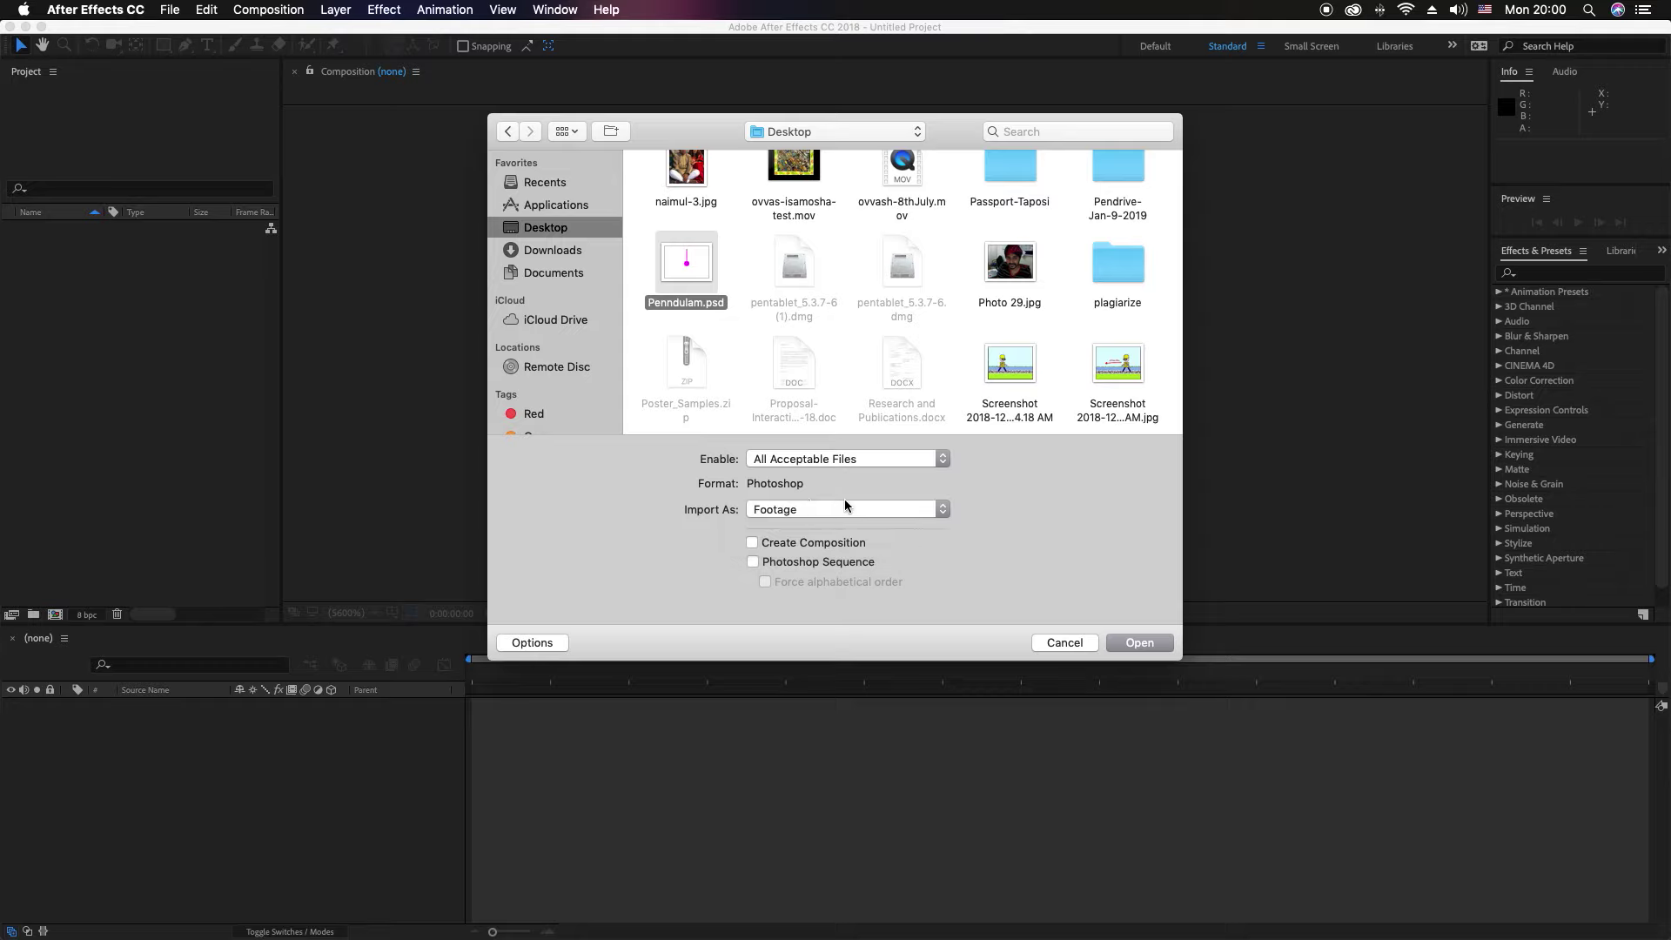
pyautogui.click(1136, 644)
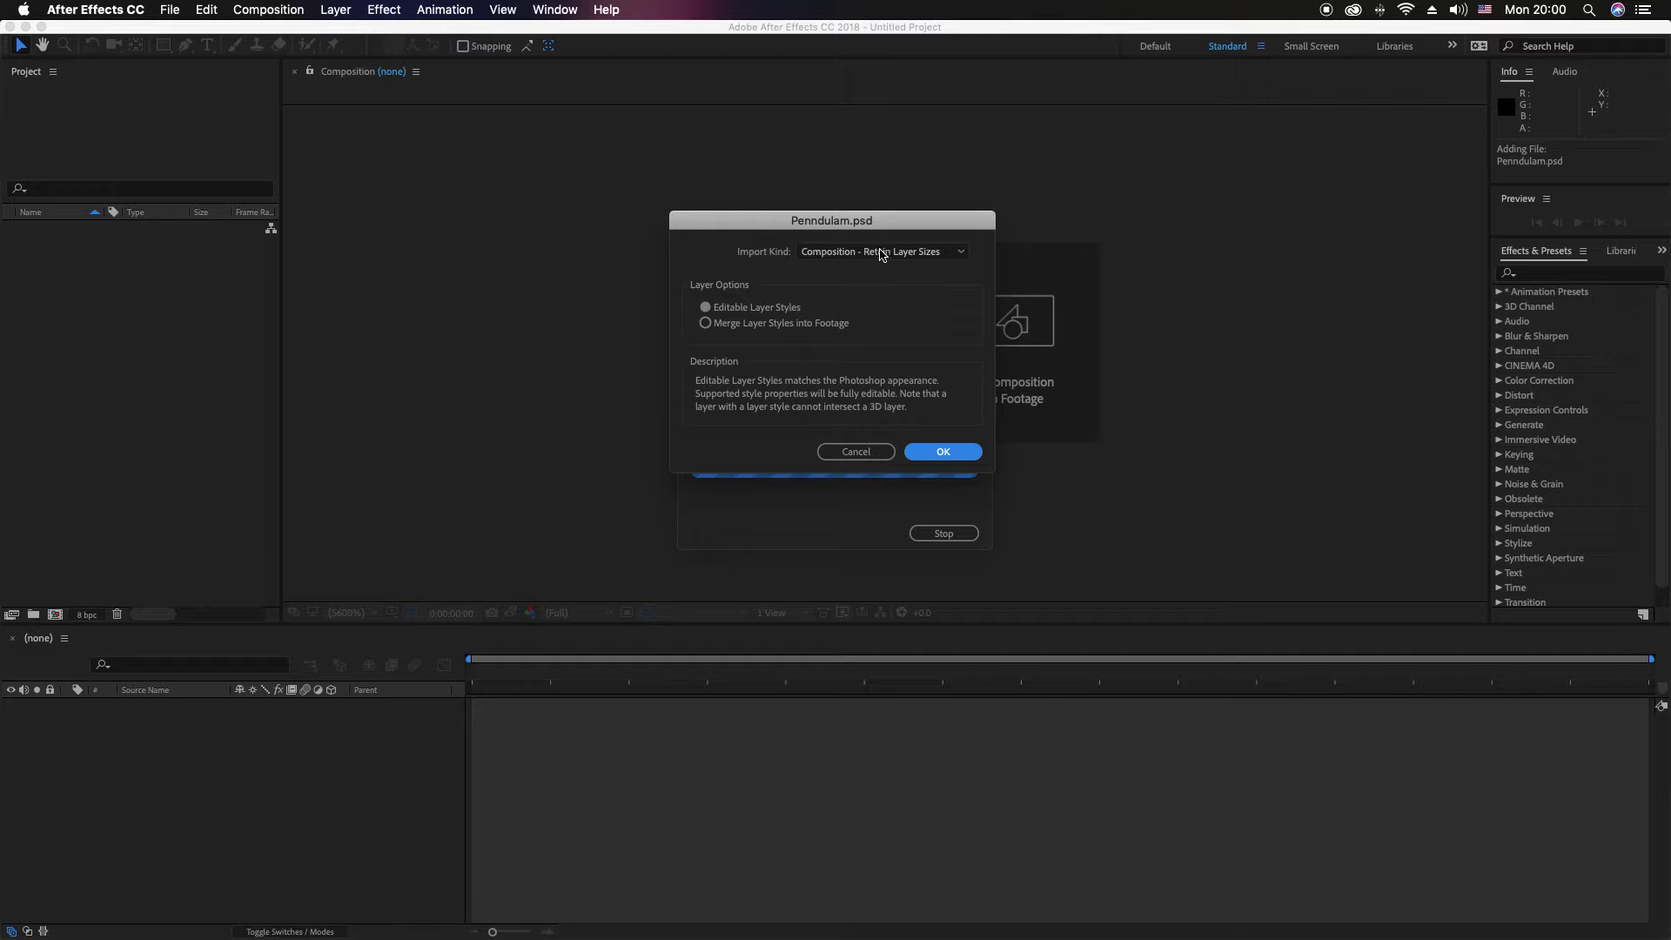
# Step: Review the available import kinds, check the layers in the Photoshop document and return to After Effects
pyautogui.click(866, 252)
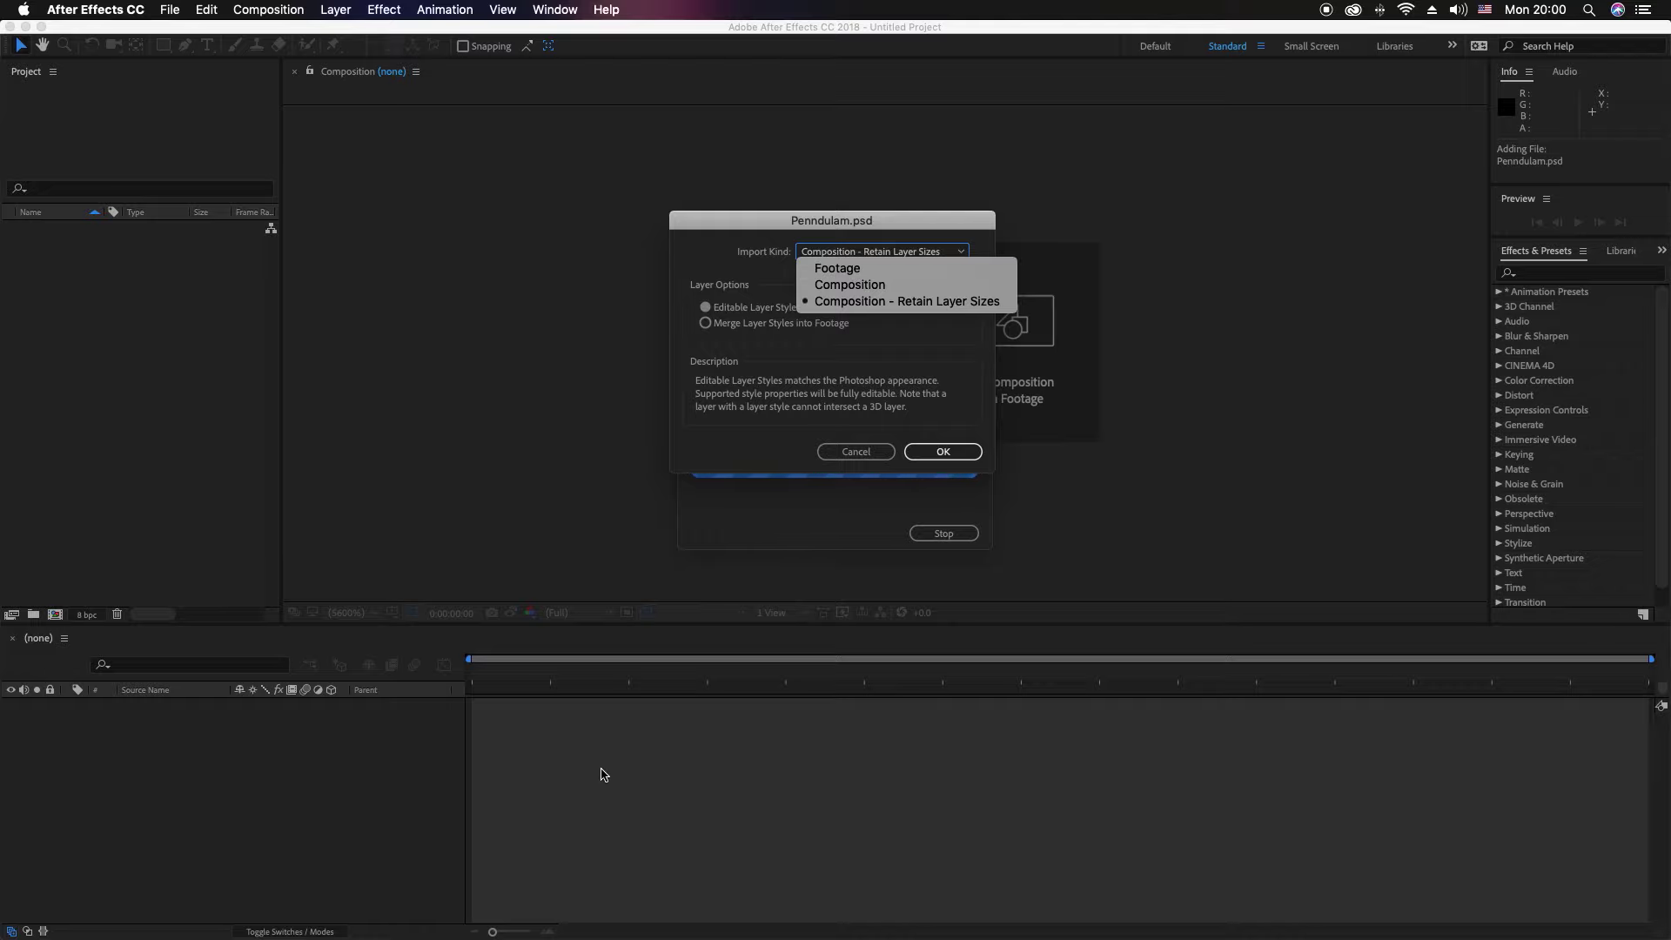
pyautogui.press('super+Tab')
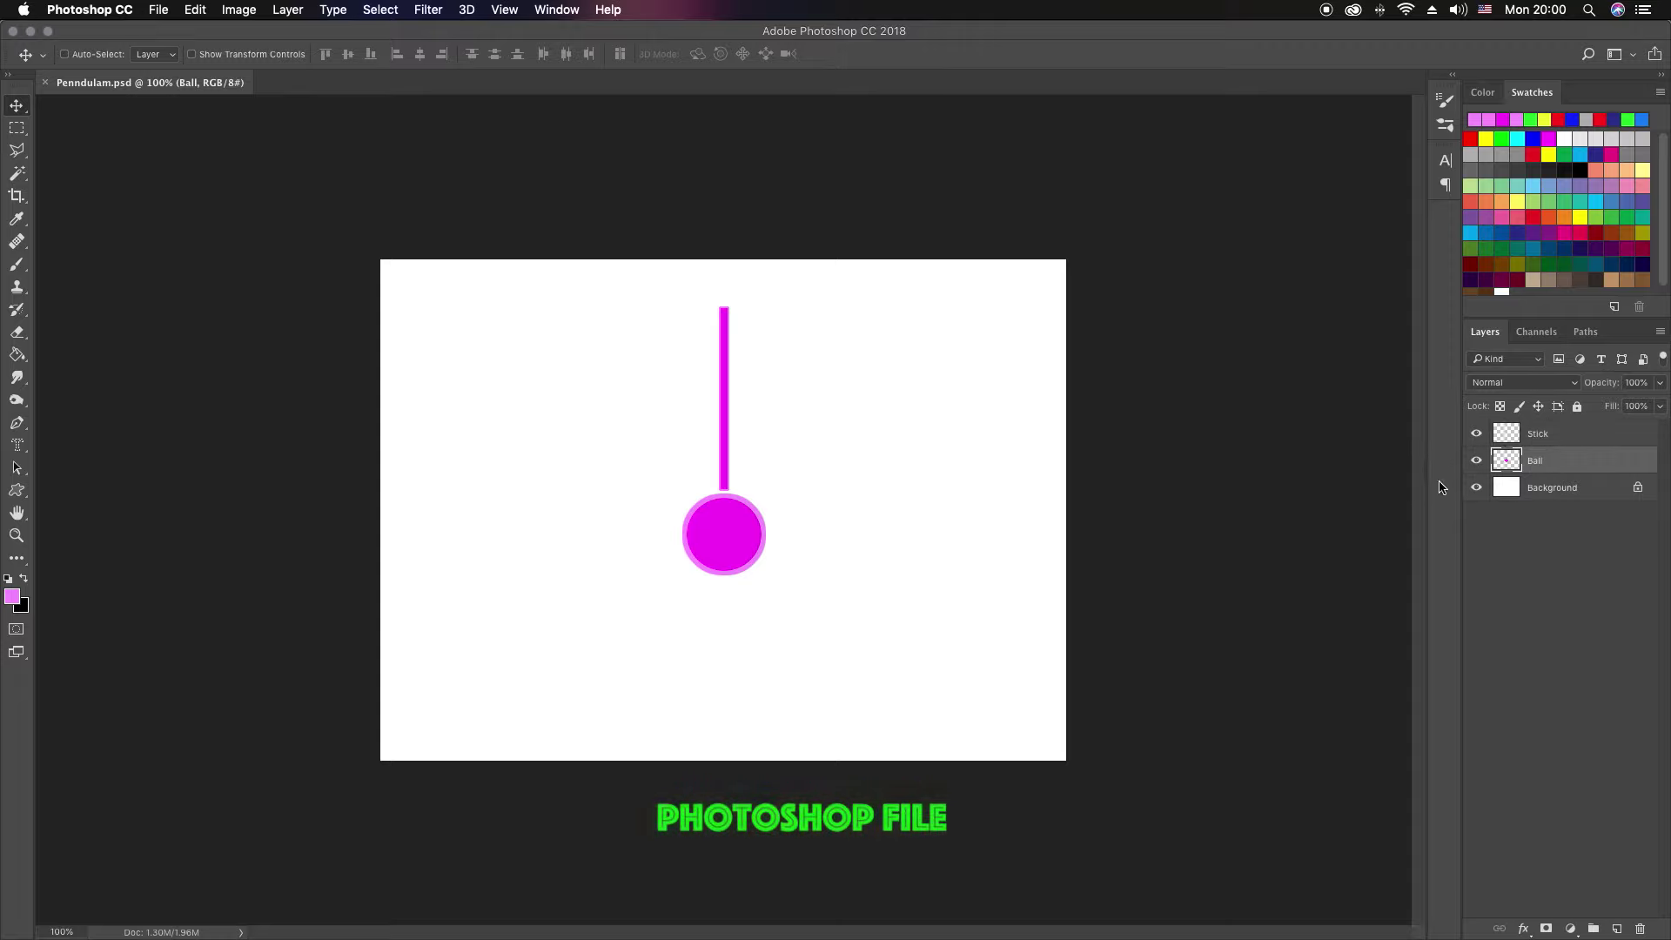
pyautogui.press('super')
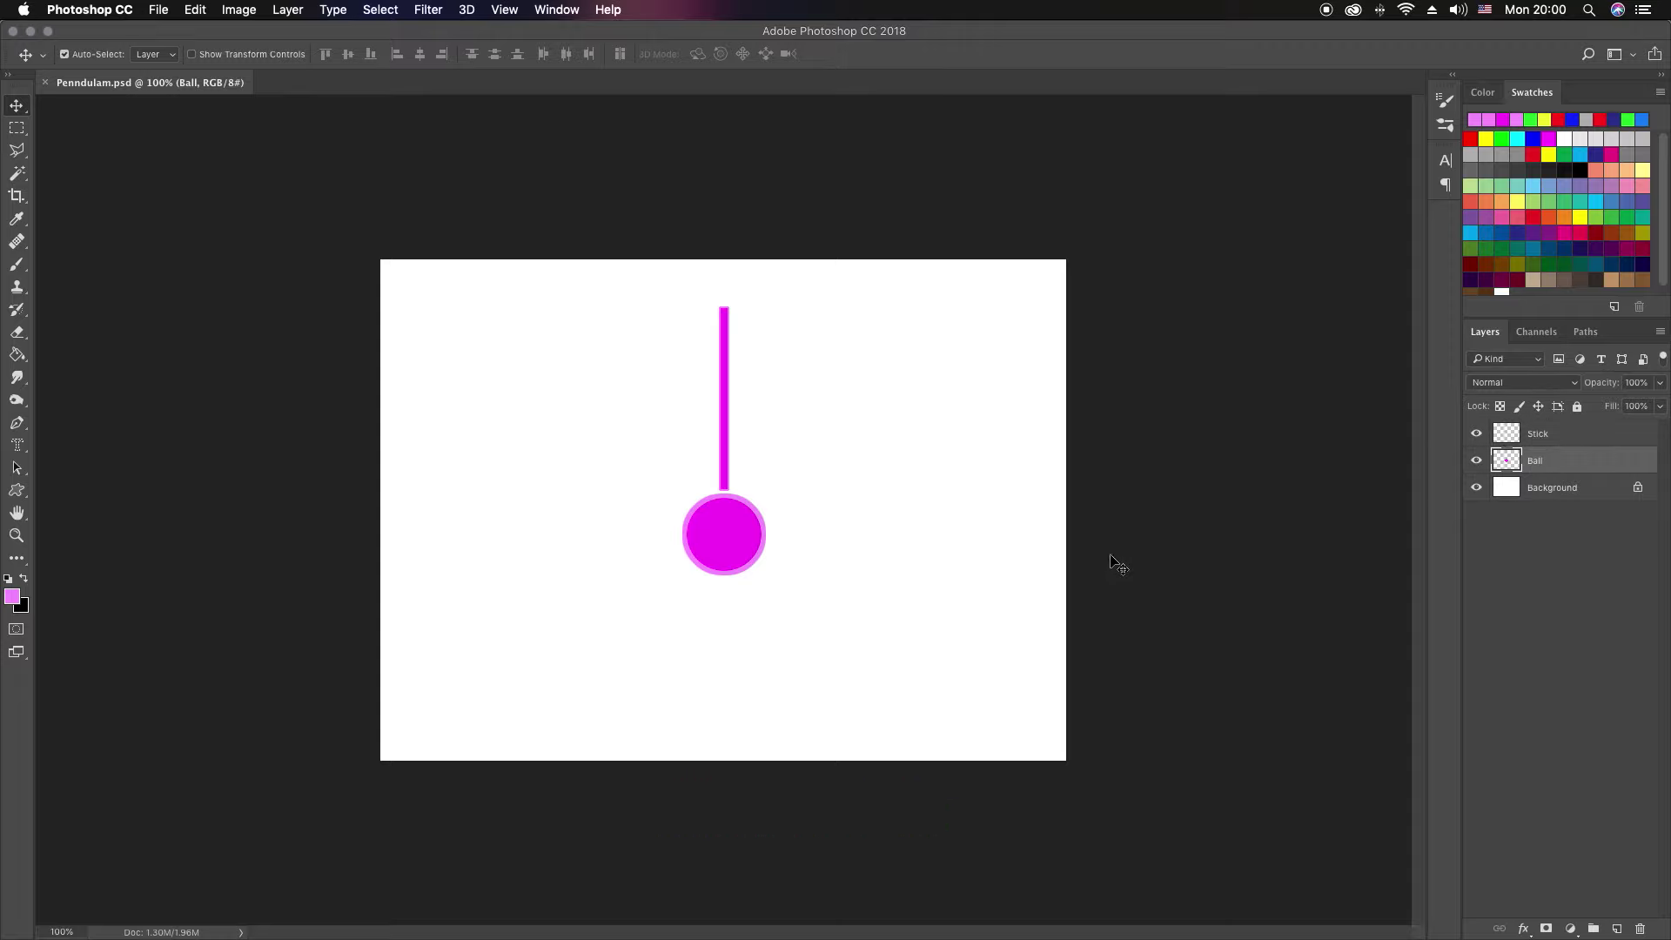
pyautogui.press('super+Tab')
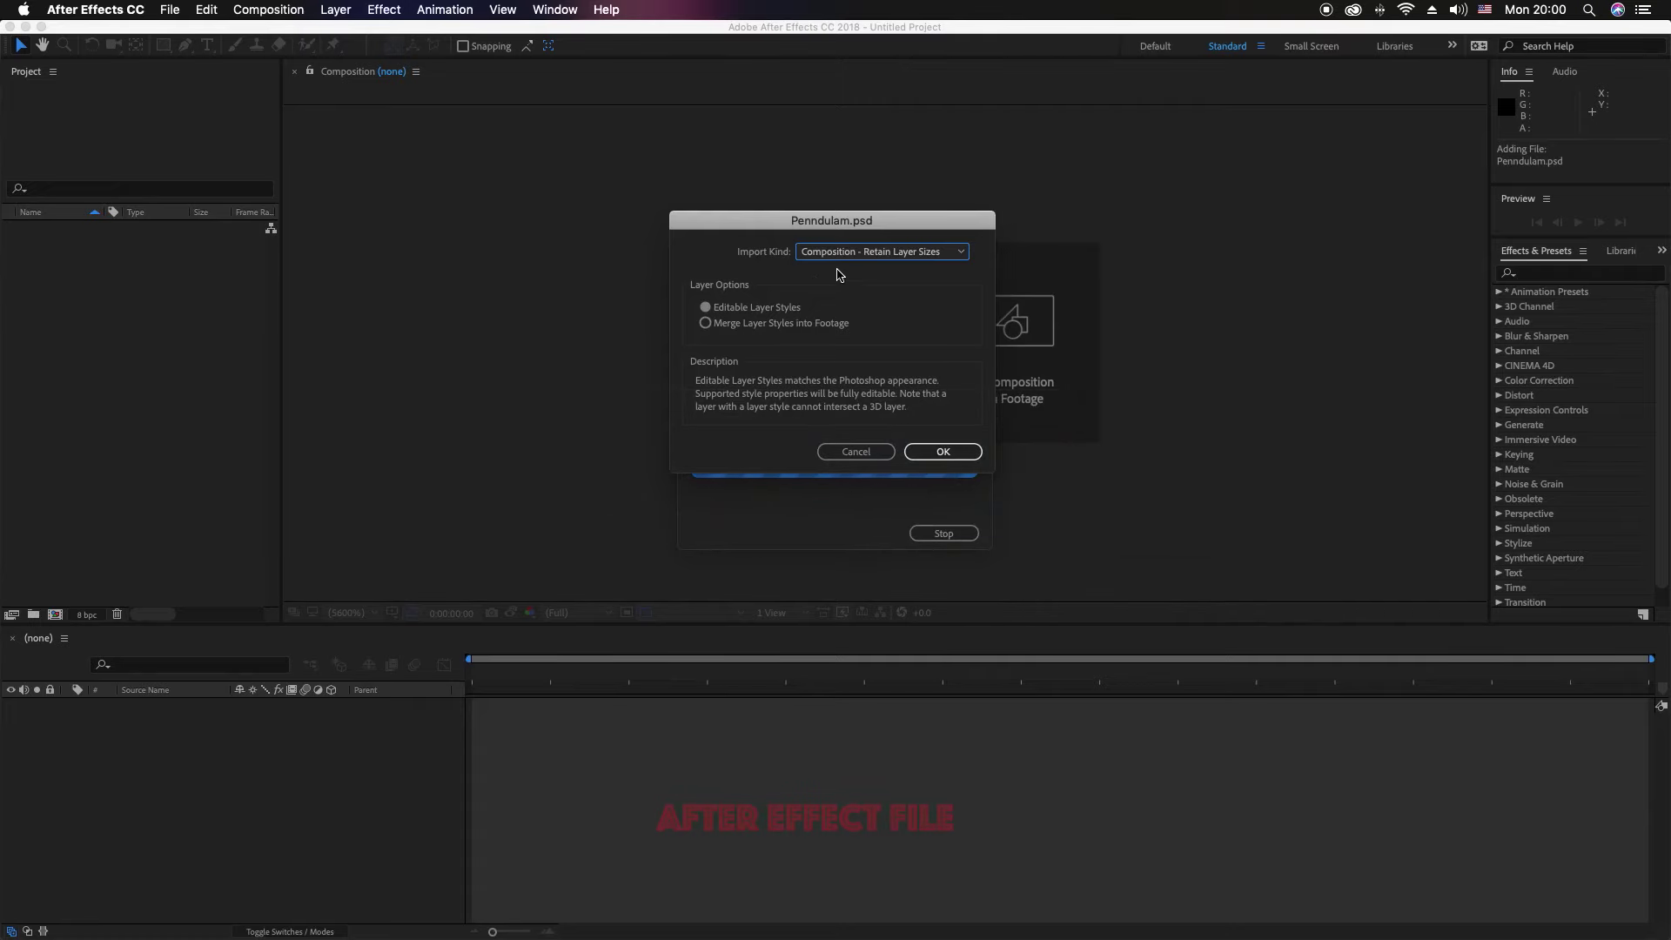
# Step: Import only the Stick layer of Penndulam.psd as Footage, with layer styles merged and footage dimensions at Document Size
pyautogui.click(963, 256)
pyautogui.click(888, 268)
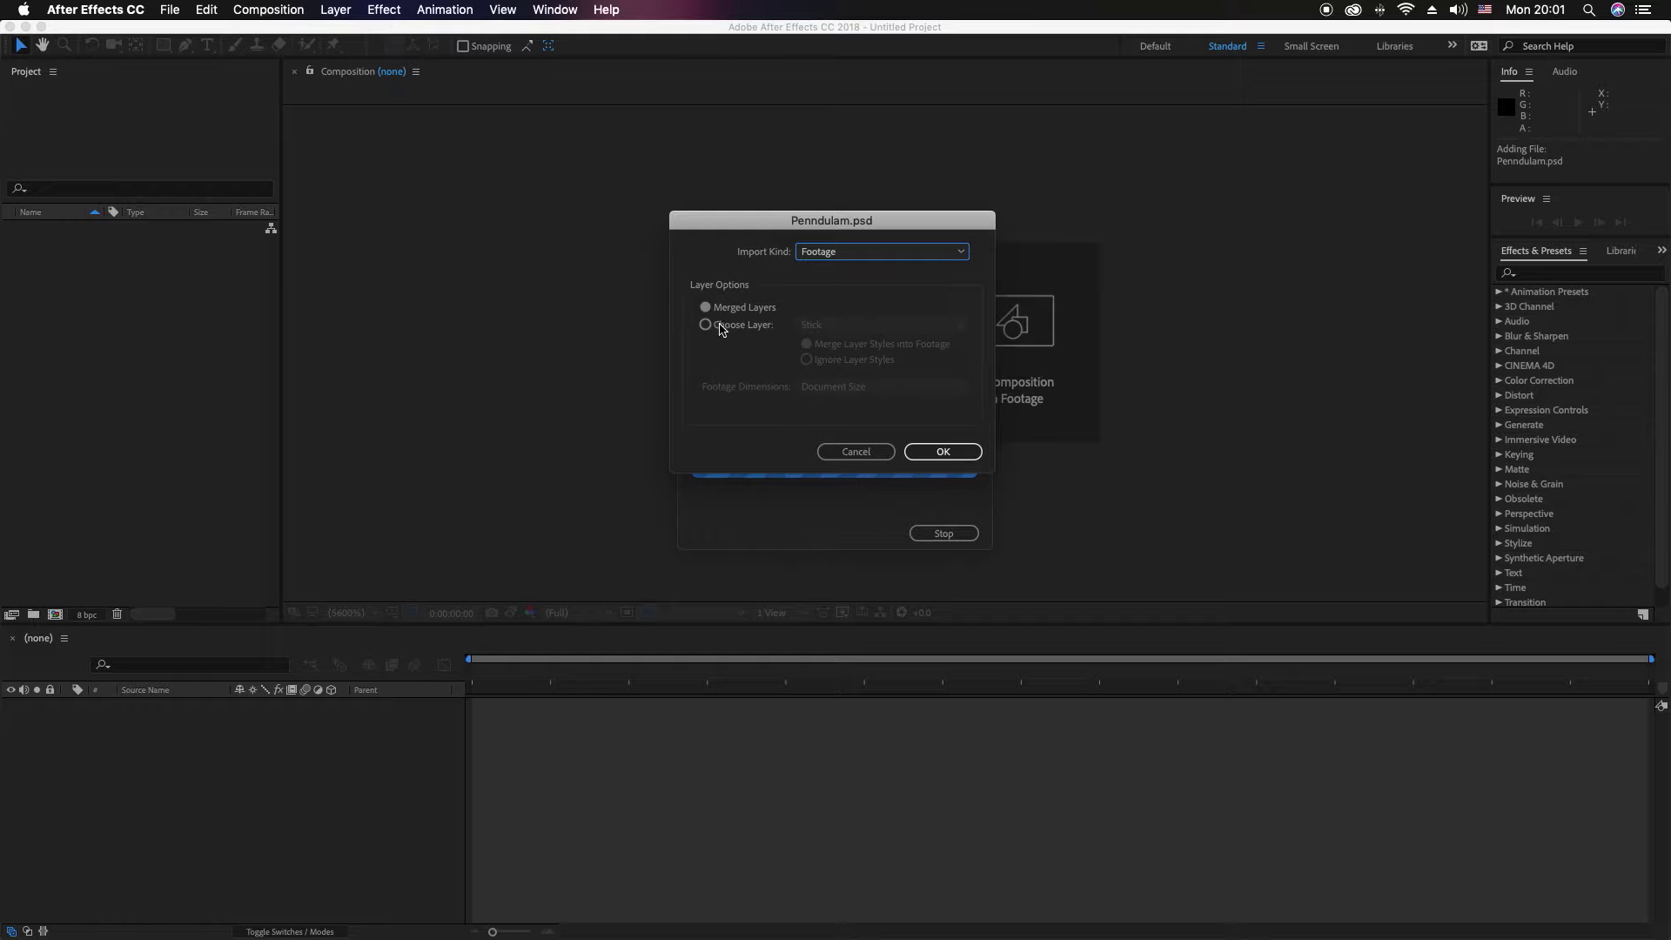
pyautogui.click(721, 328)
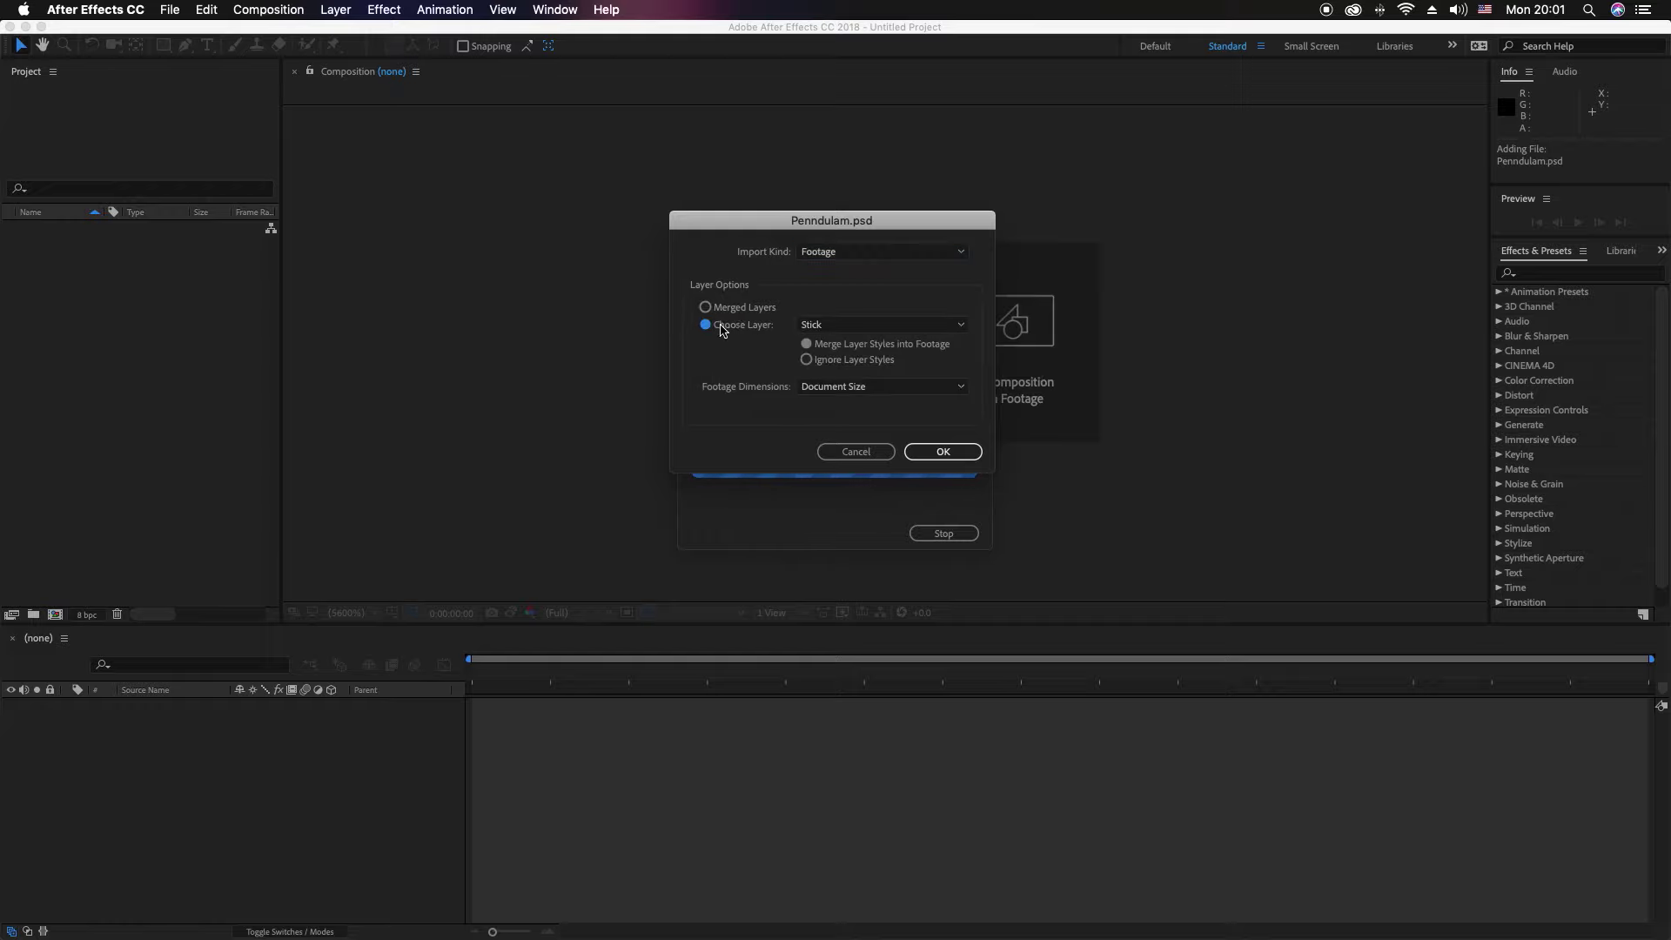
pyautogui.click(857, 324)
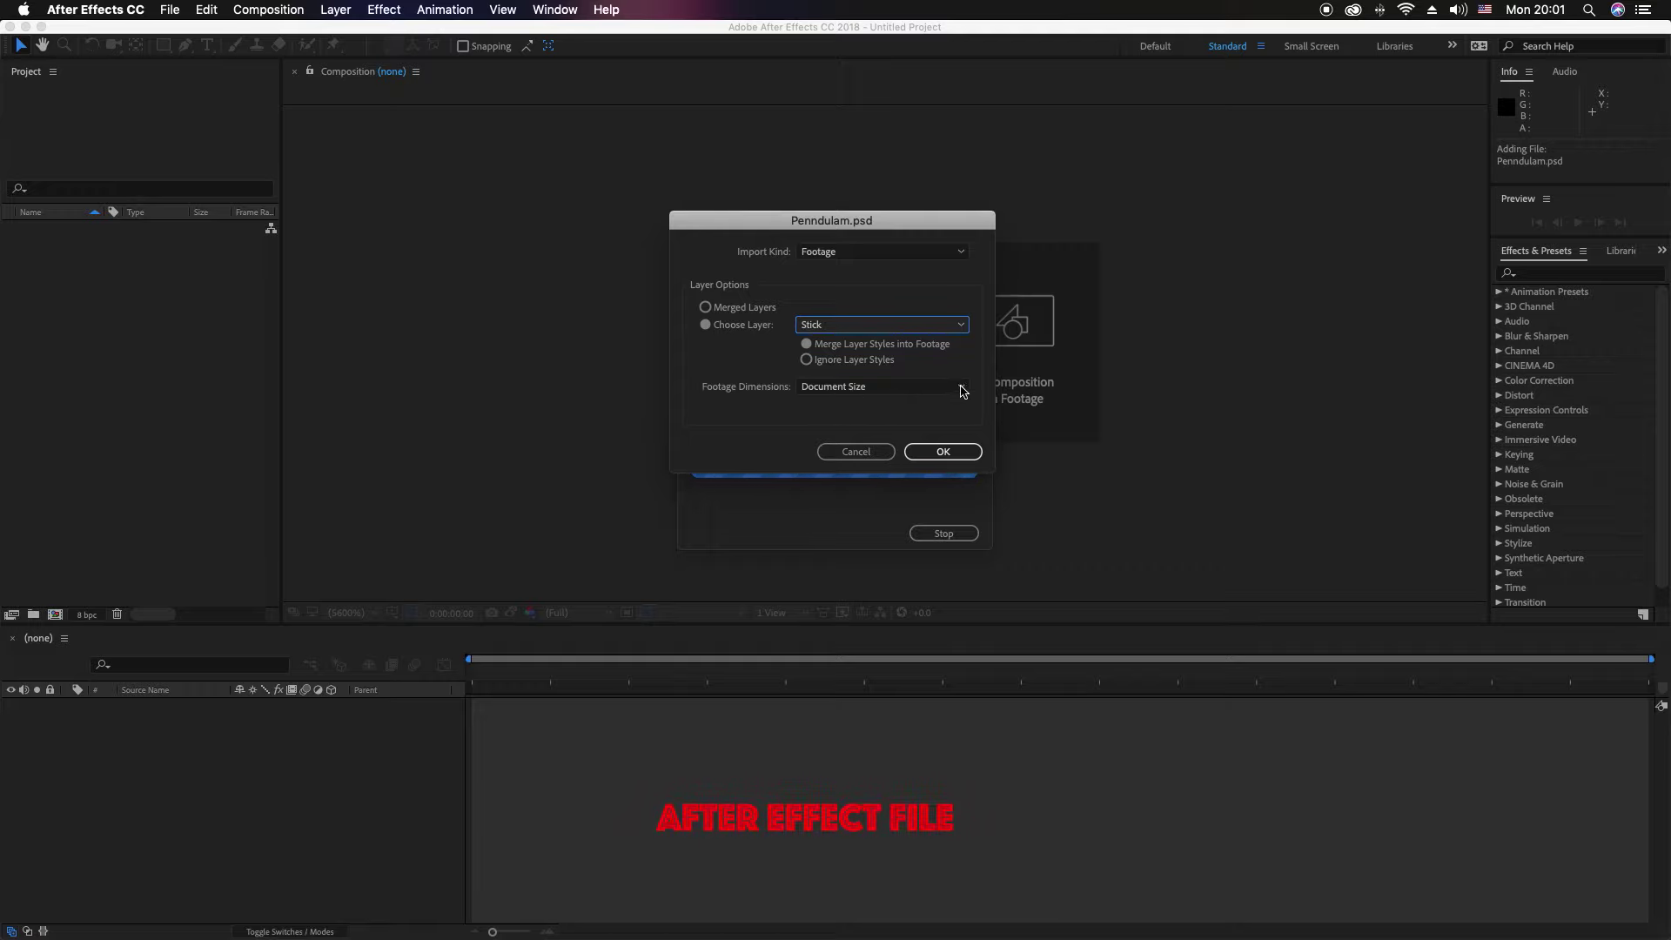
pyautogui.click(962, 391)
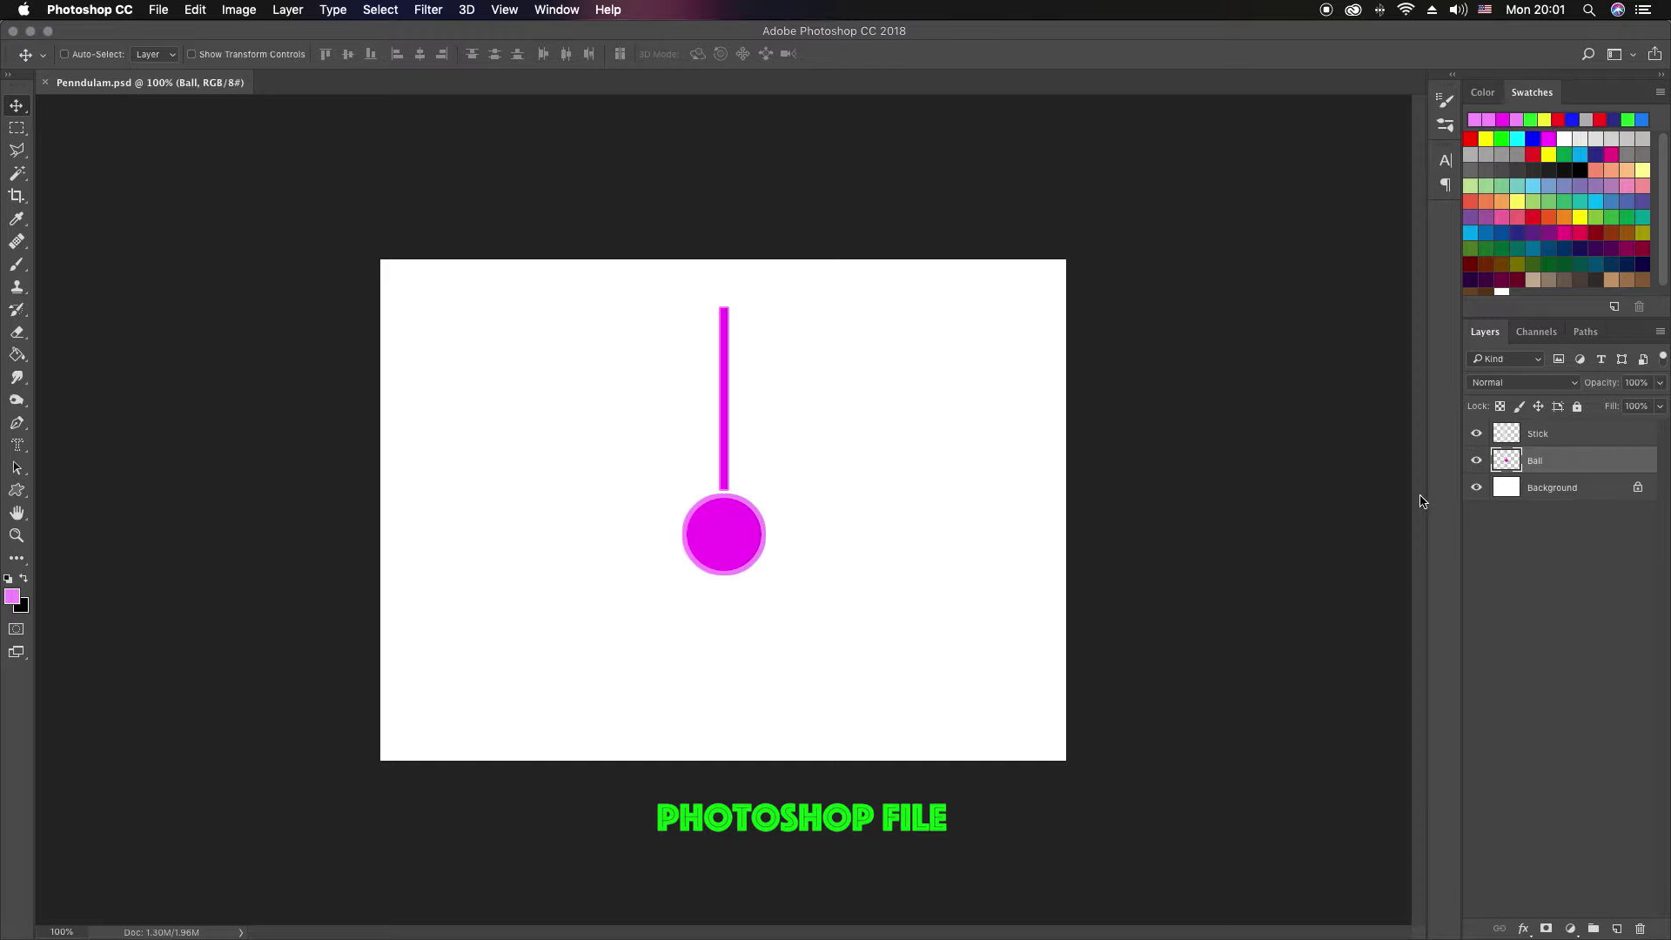
pyautogui.press('super')
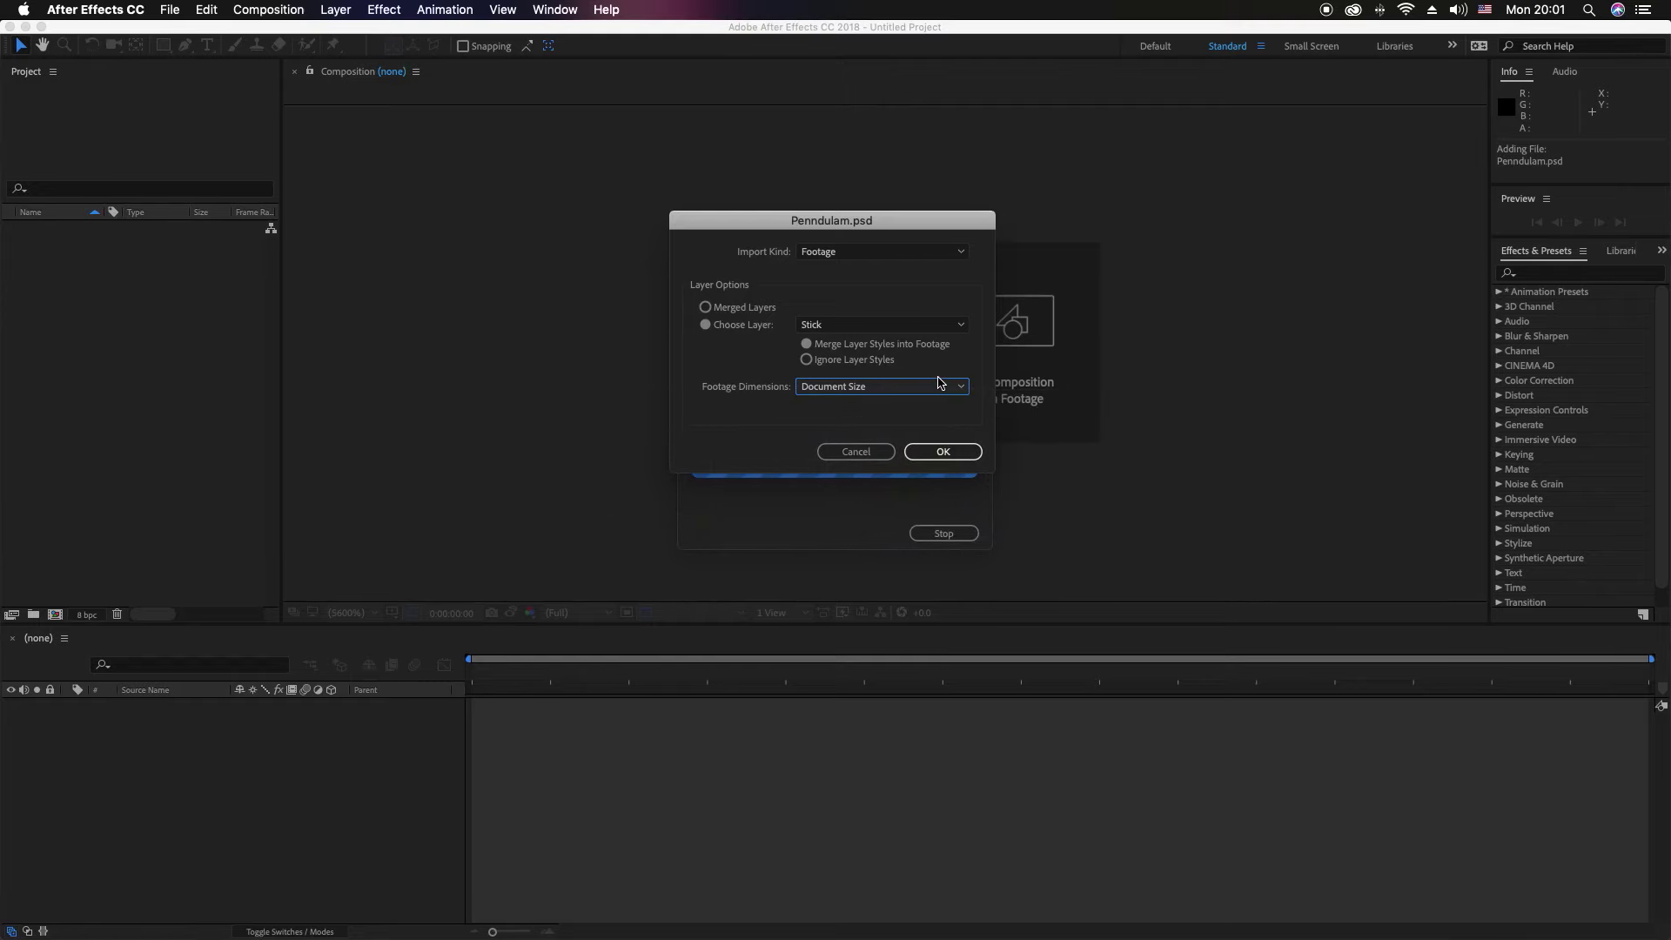
pyautogui.click(942, 452)
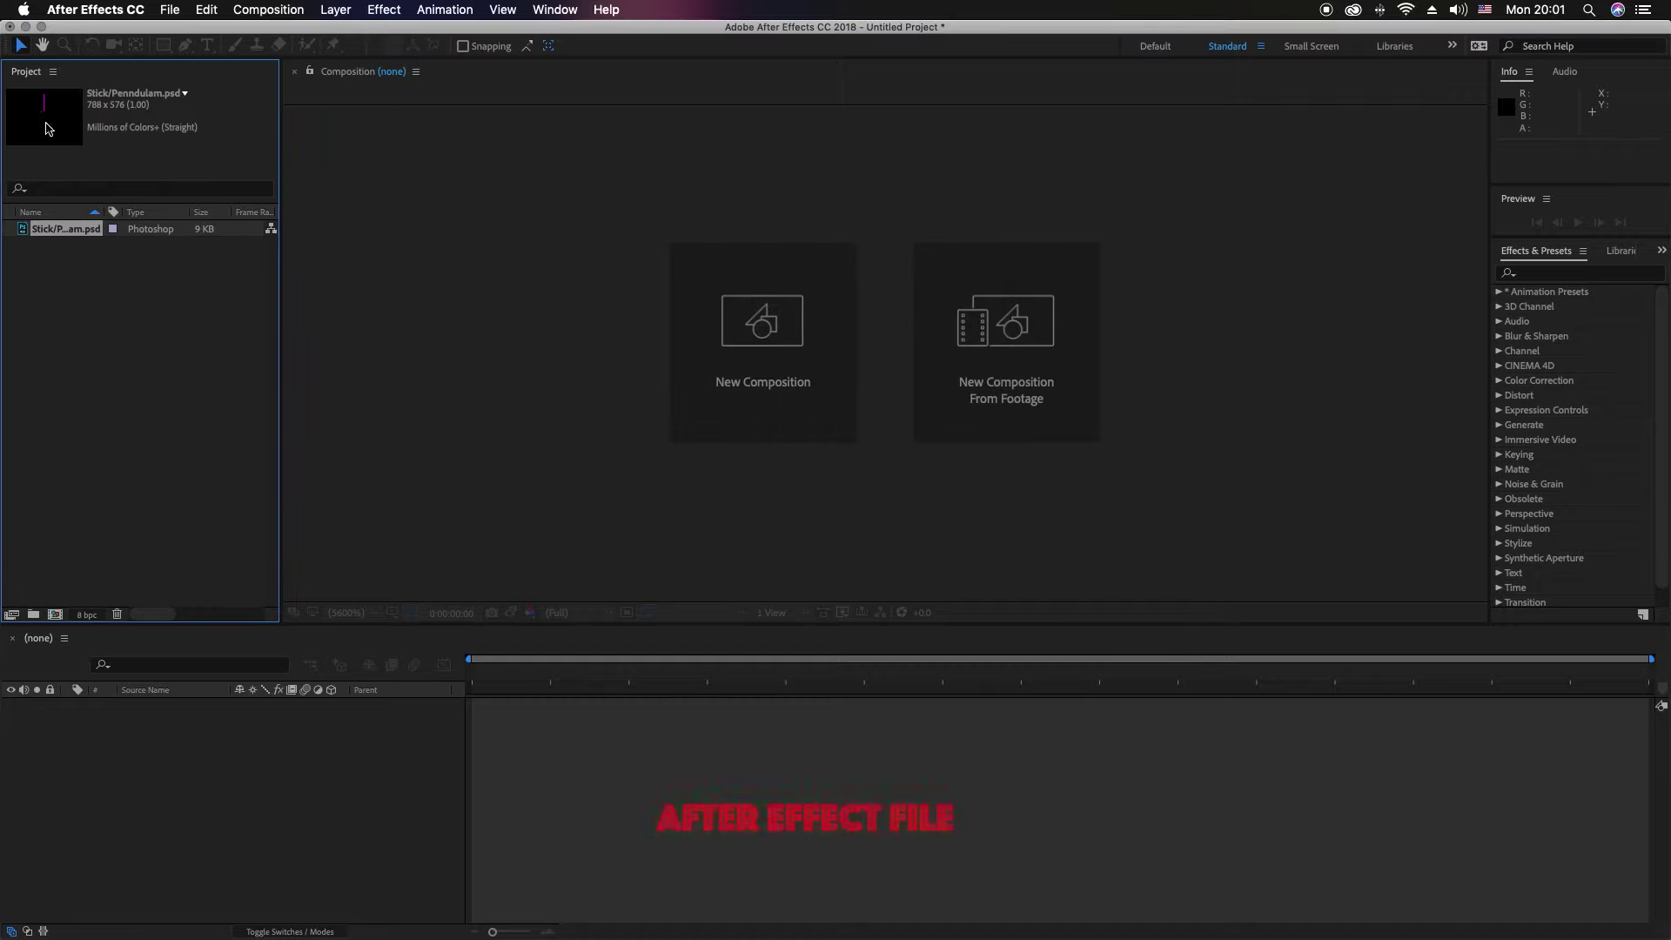
# Step: Import the Ball layer of the Desktop's Penndulam.psd as separate Footage at Document Size, and select the Stick footage
pyautogui.doubleClick(123, 317)
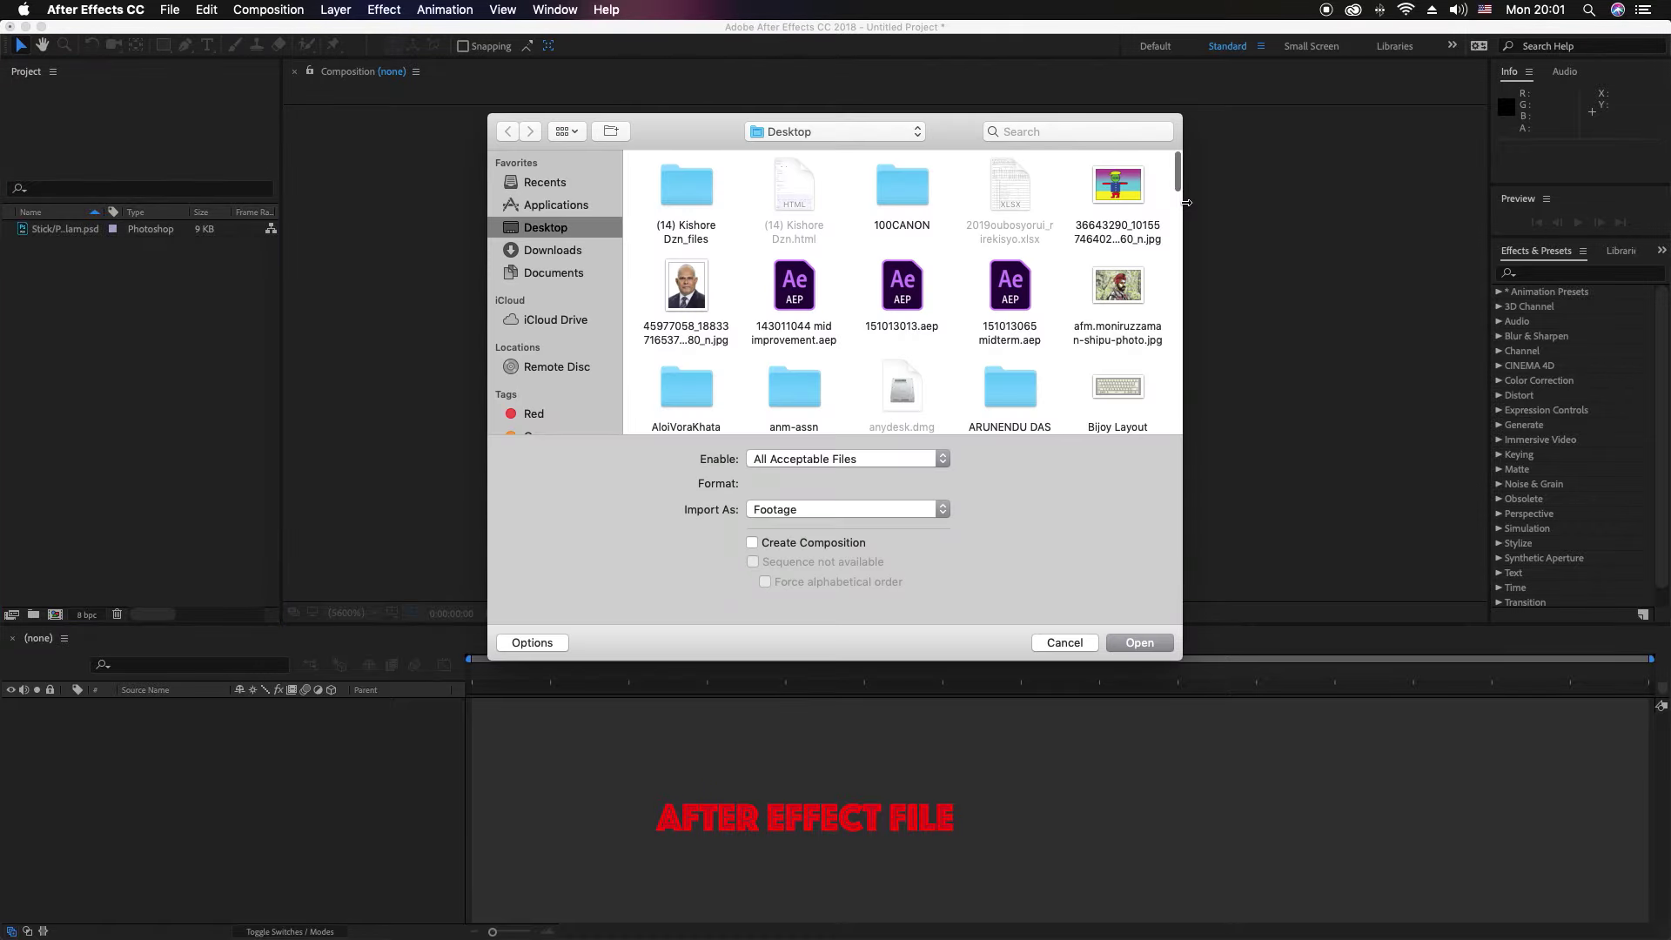
pyautogui.moveTo(1177, 190); pyautogui.dragTo(1164, 347)
pyautogui.click(699, 315)
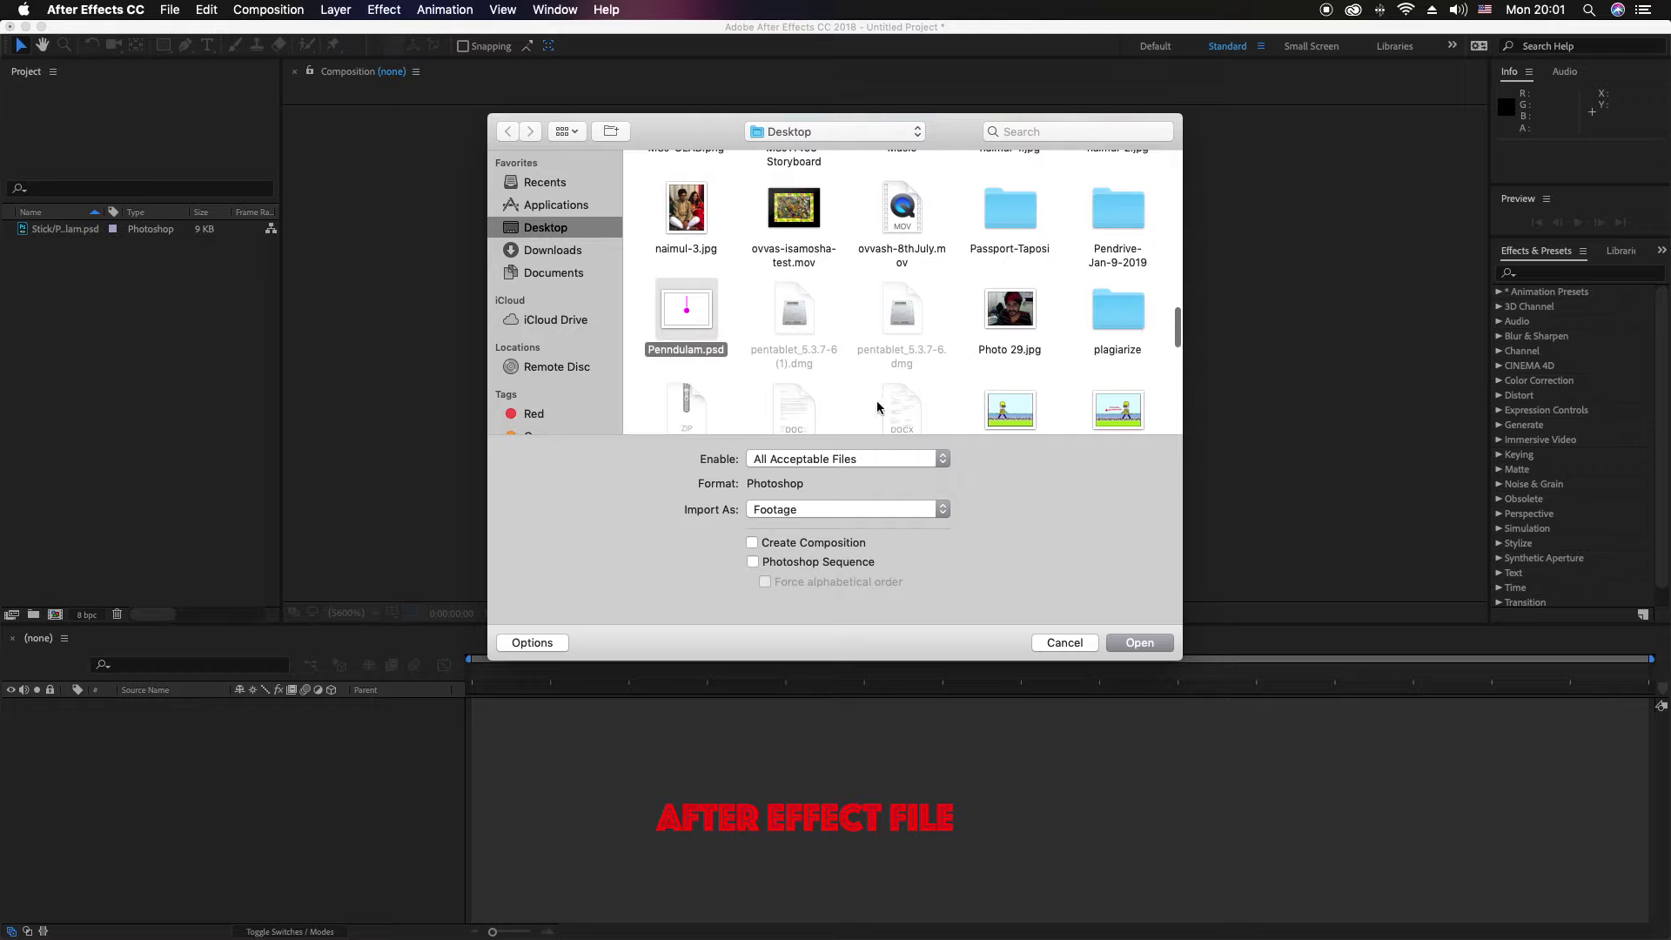
pyautogui.click(1138, 641)
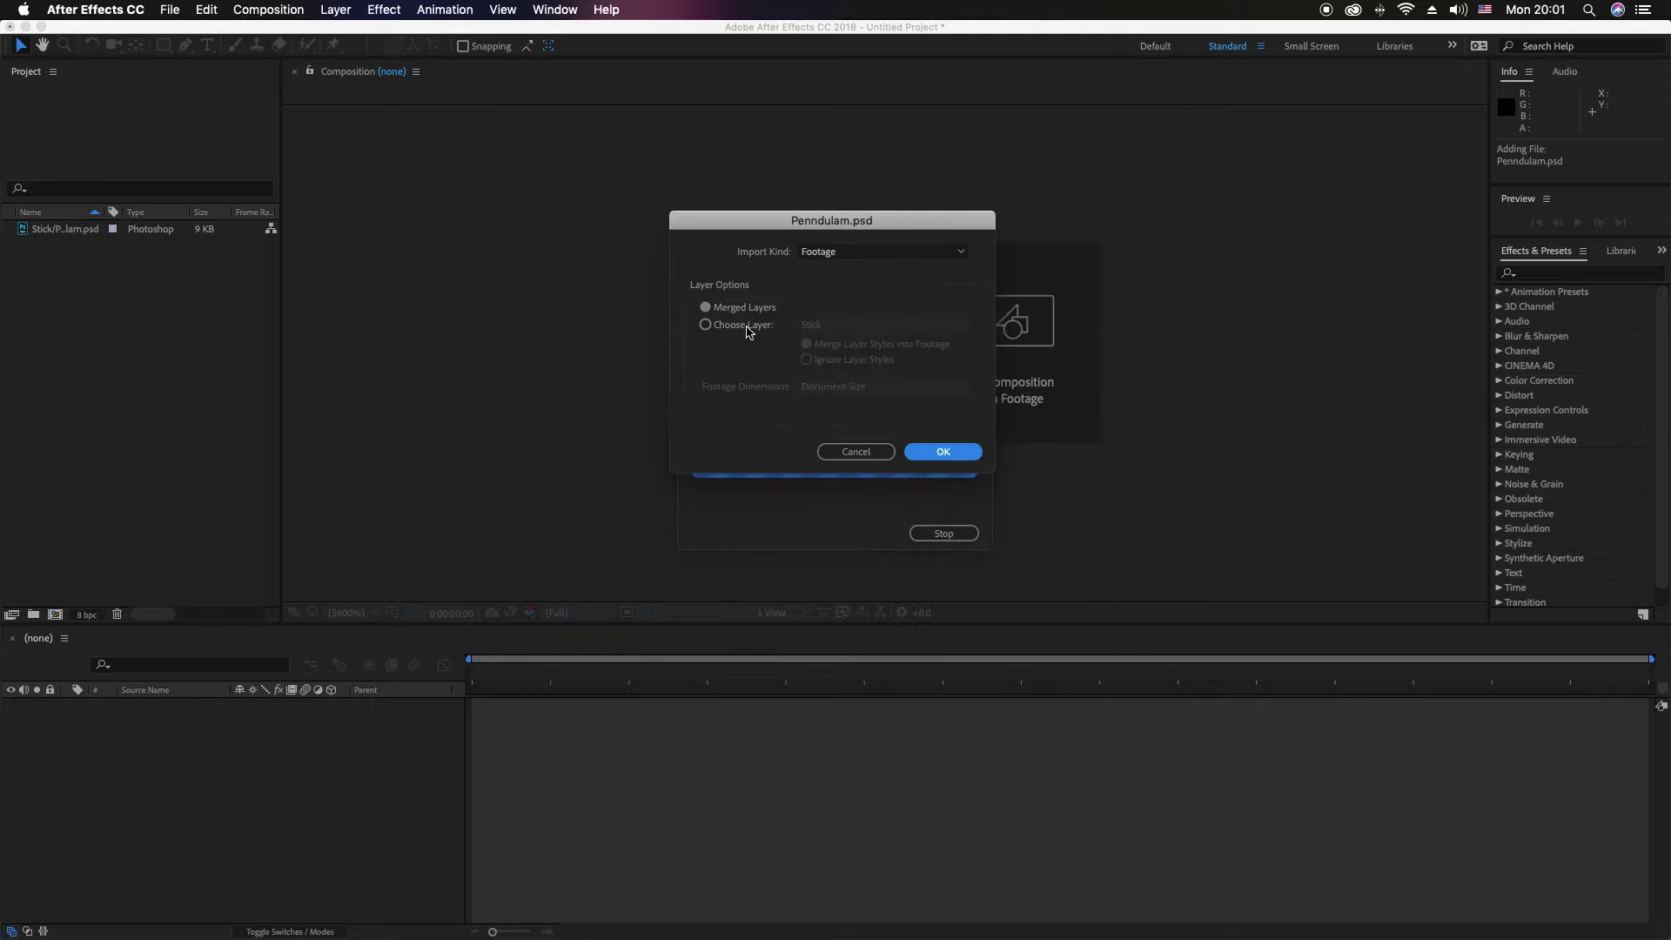
pyautogui.click(742, 326)
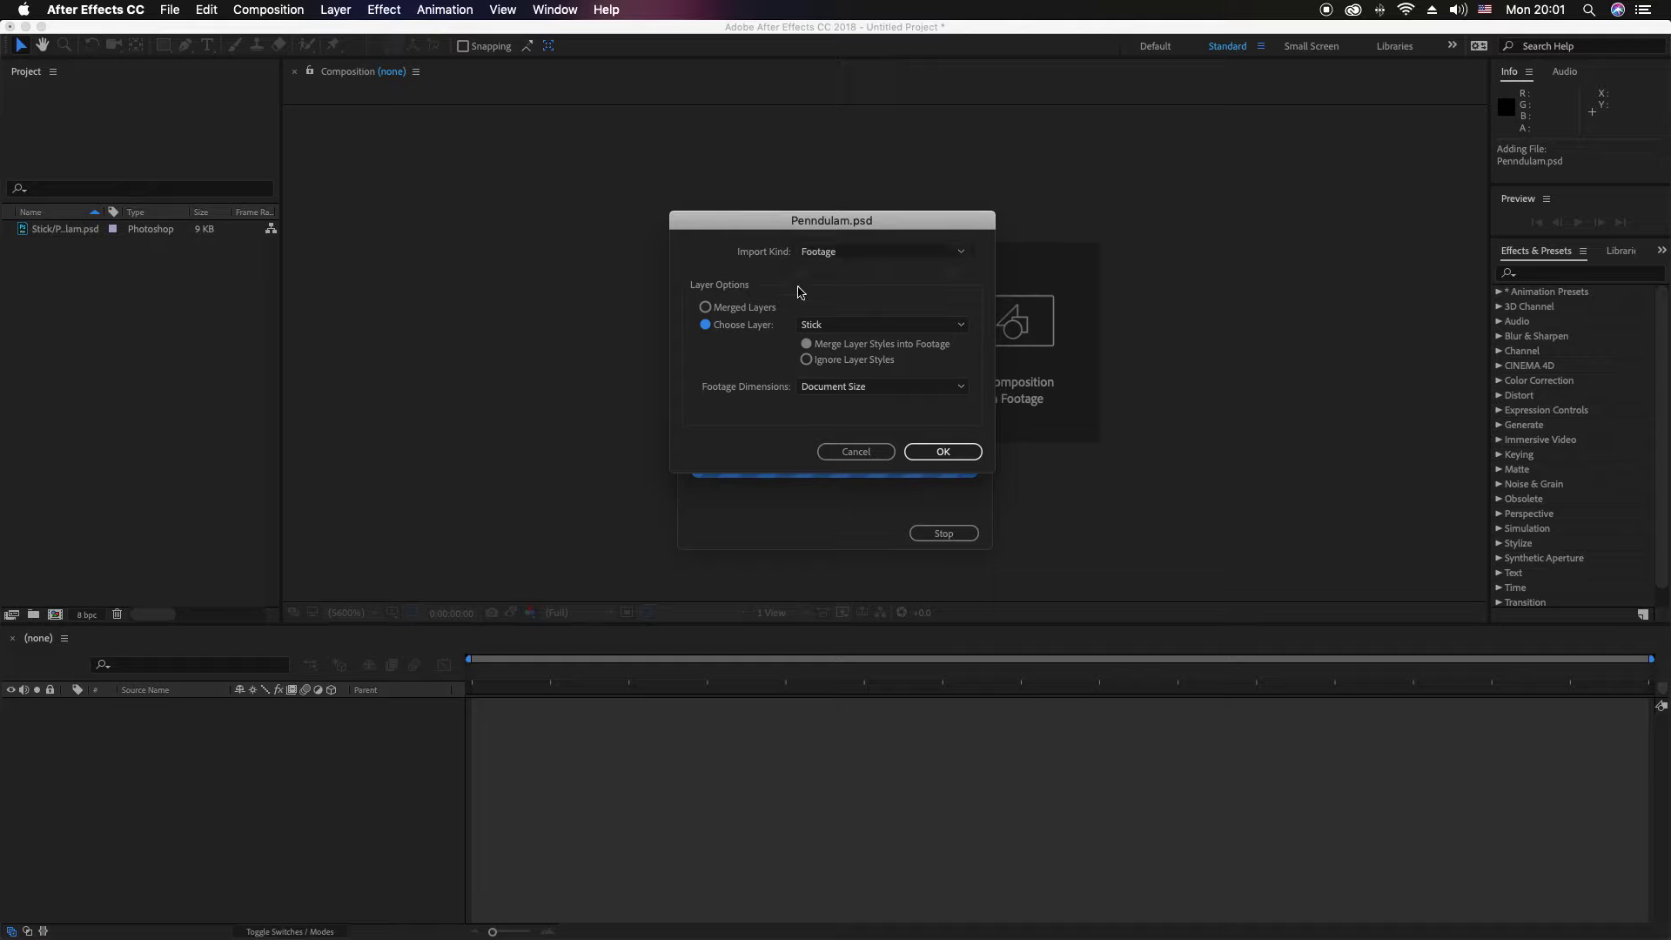
pyautogui.click(866, 325)
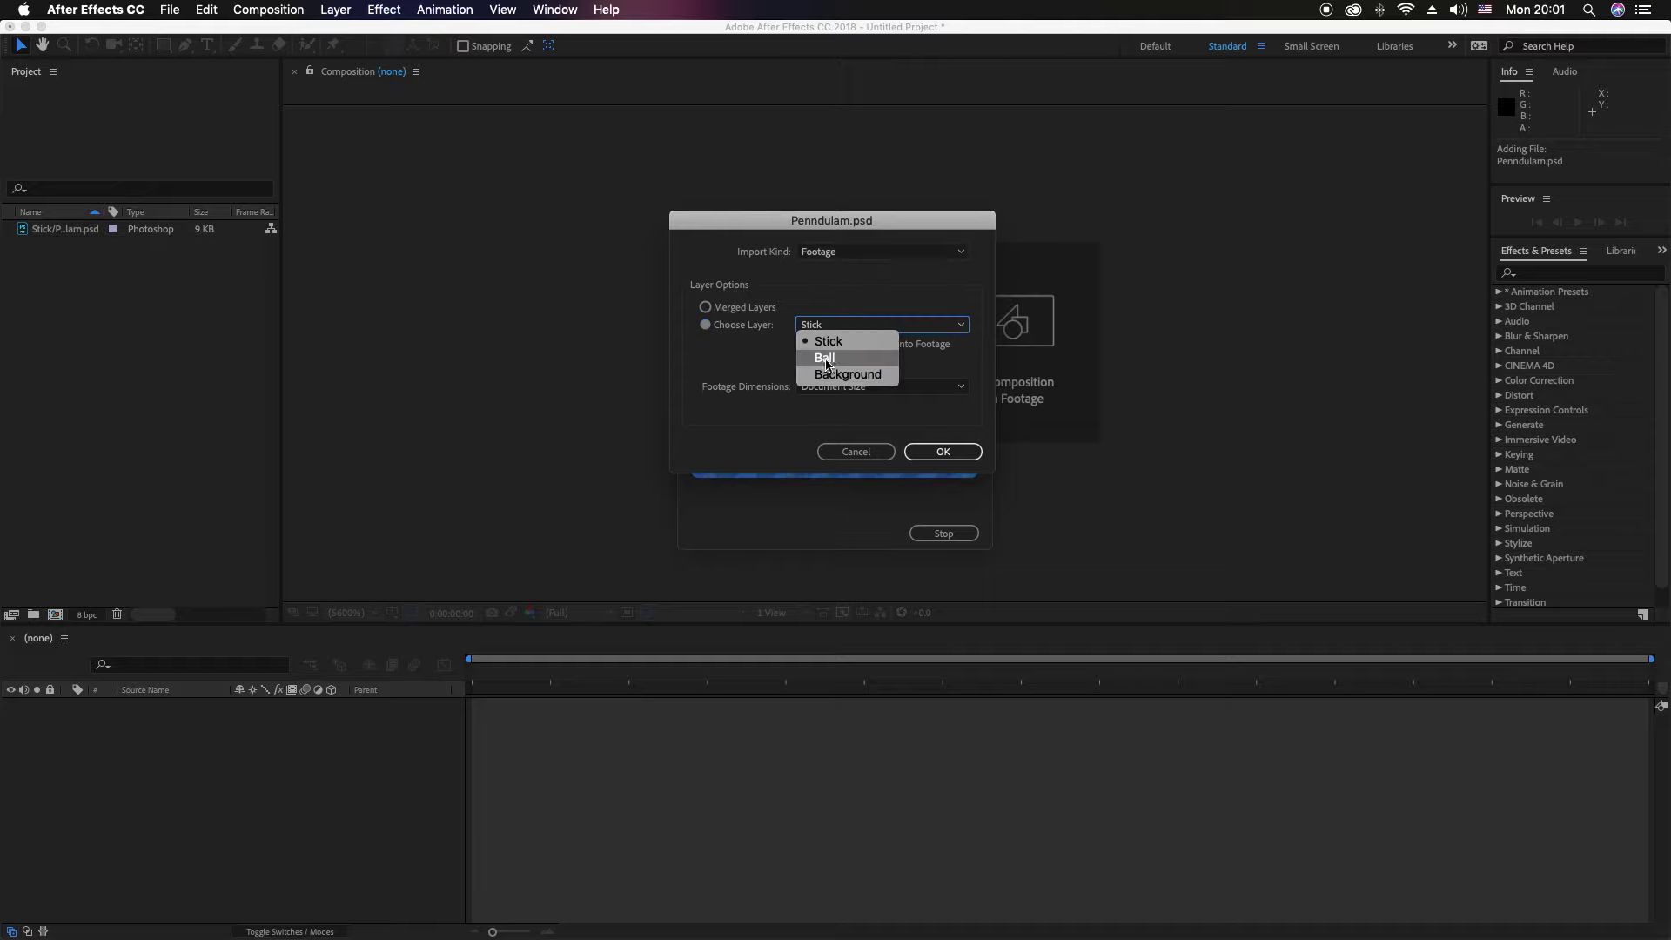
pyautogui.click(826, 364)
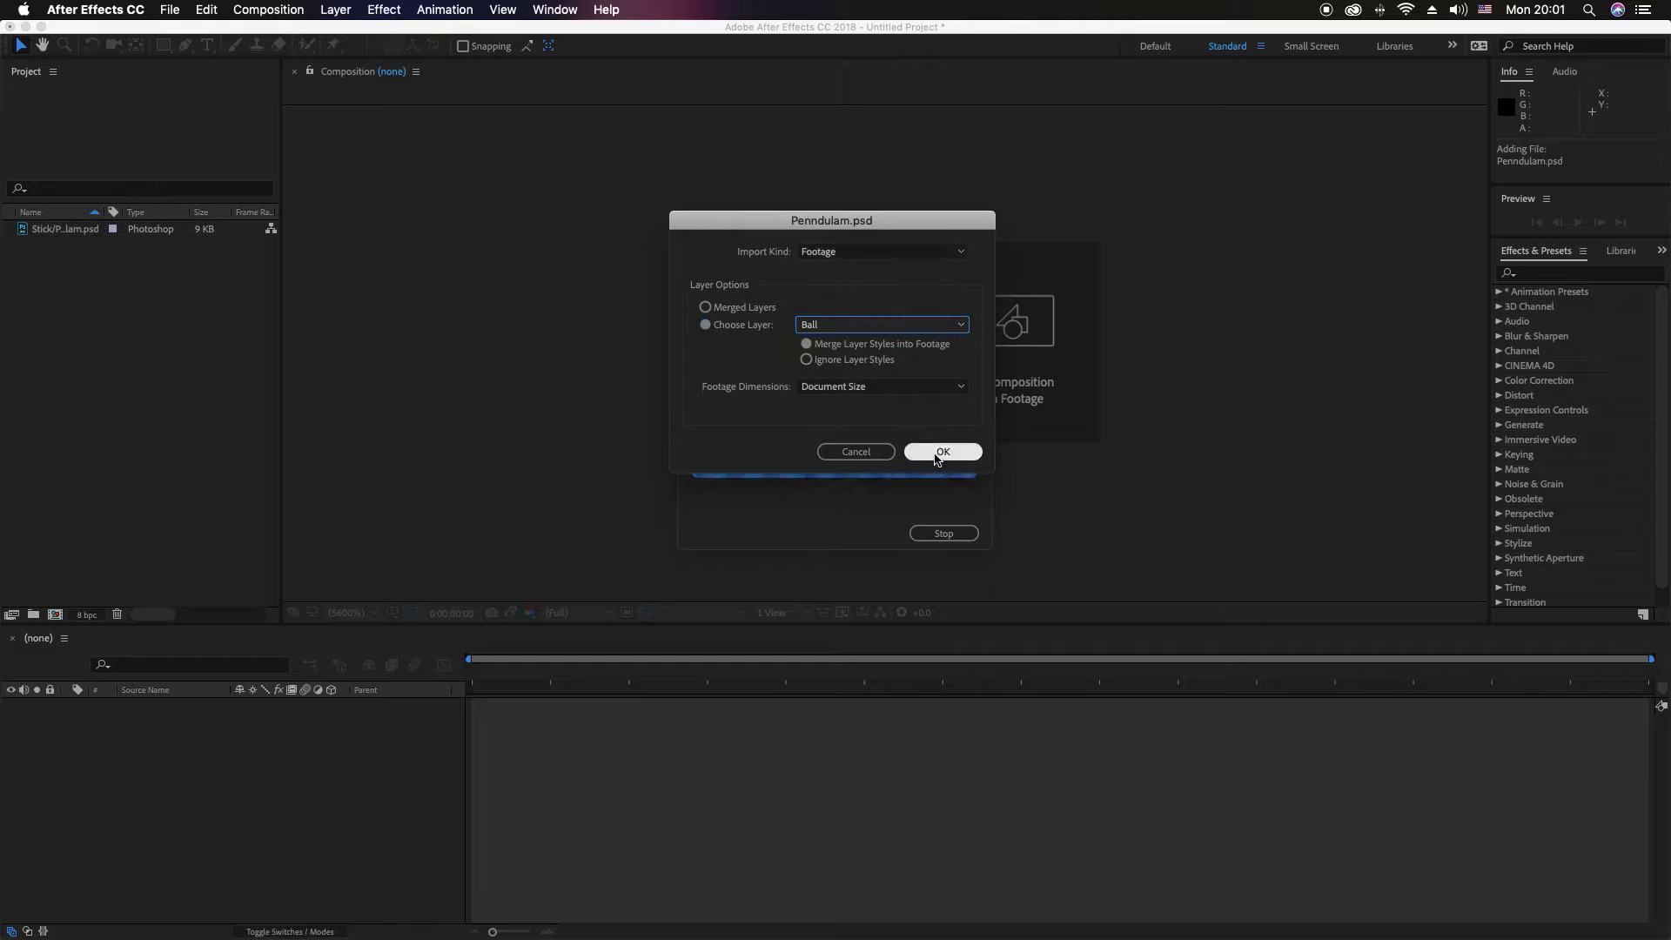
pyautogui.click(940, 453)
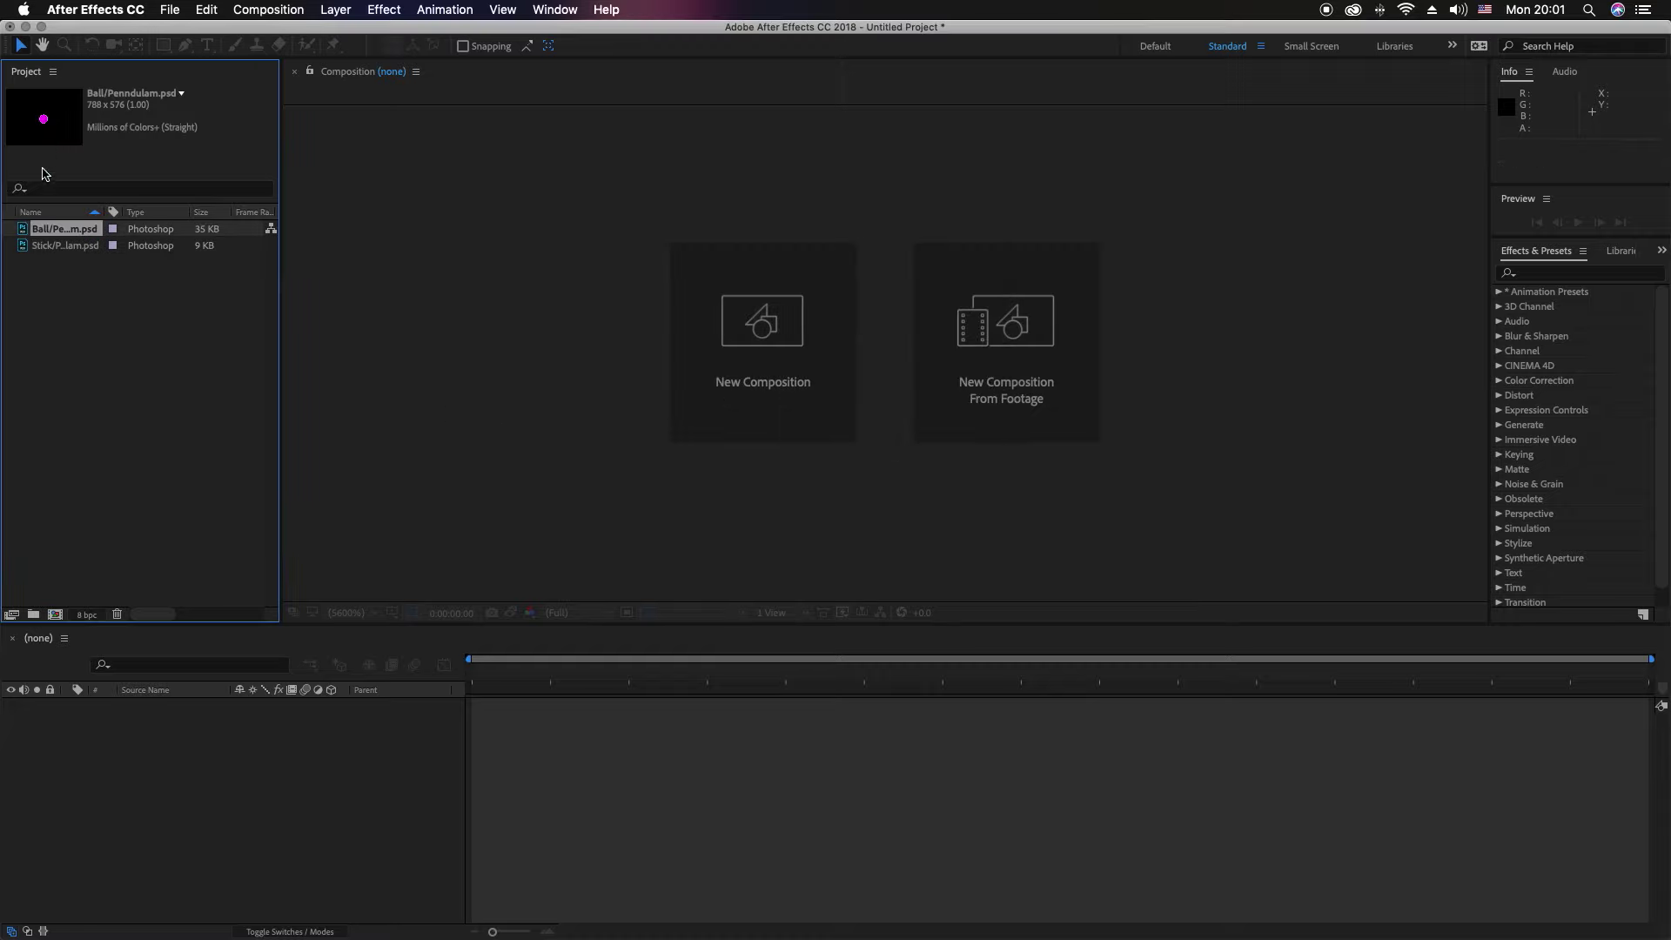
pyautogui.click(44, 258)
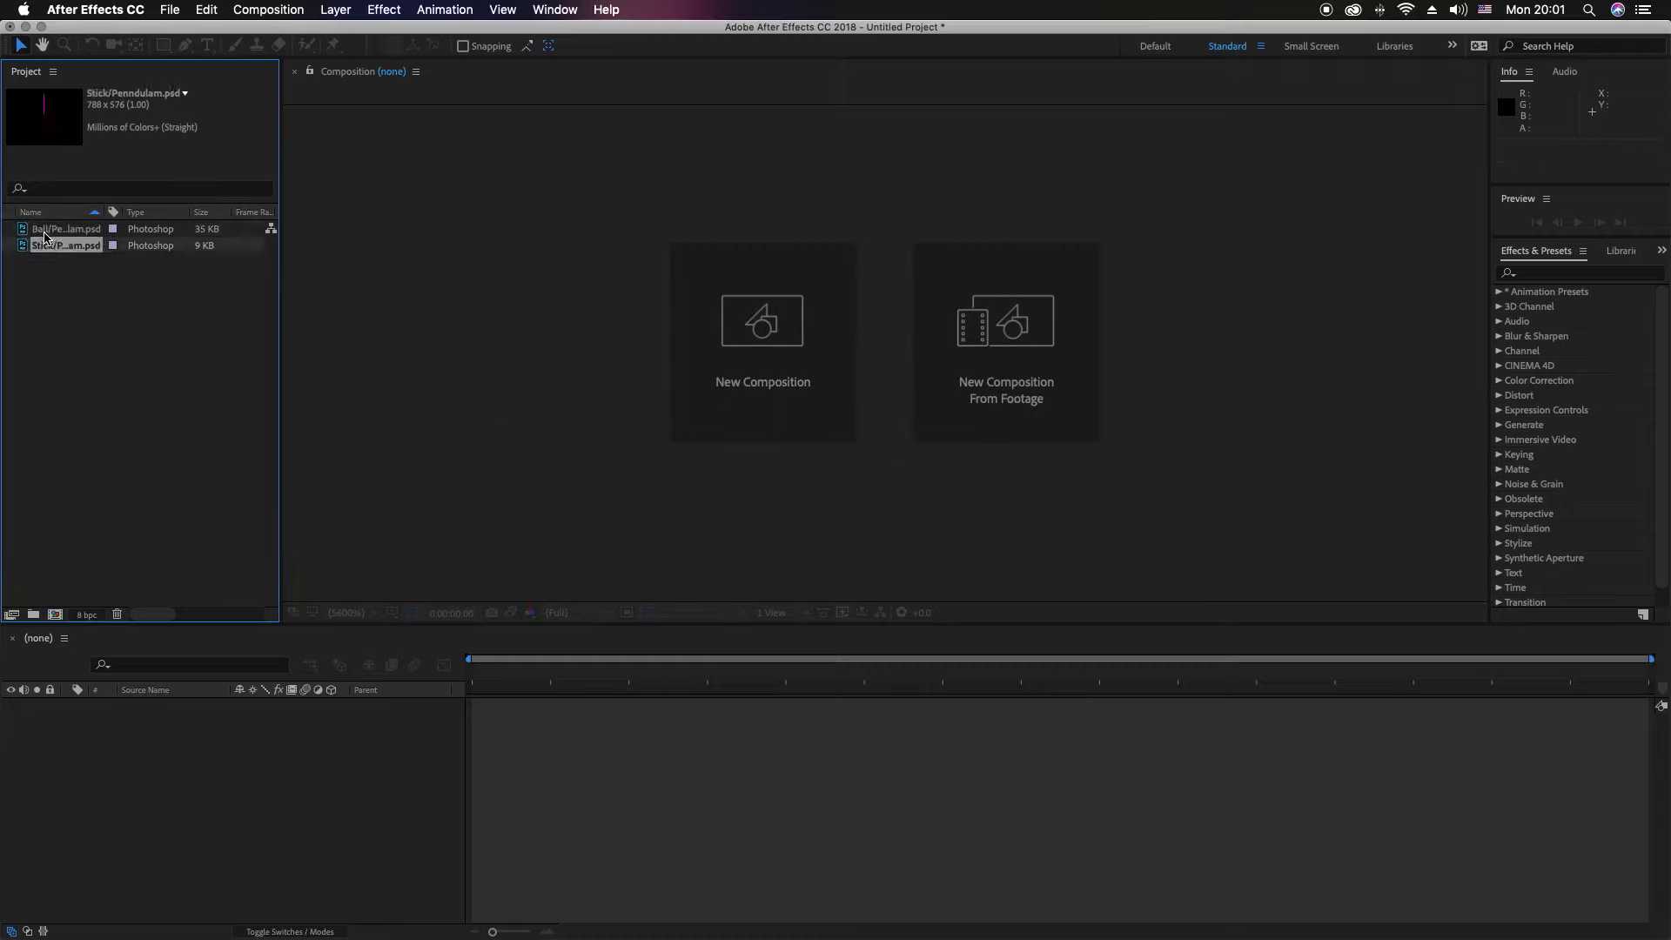
# Step: Create a composition named Pendulam with the PAL D1/DV Square Pixel preset and a duration of 0:00:01:00
pyautogui.click(50, 233)
pyautogui.click(52, 276)
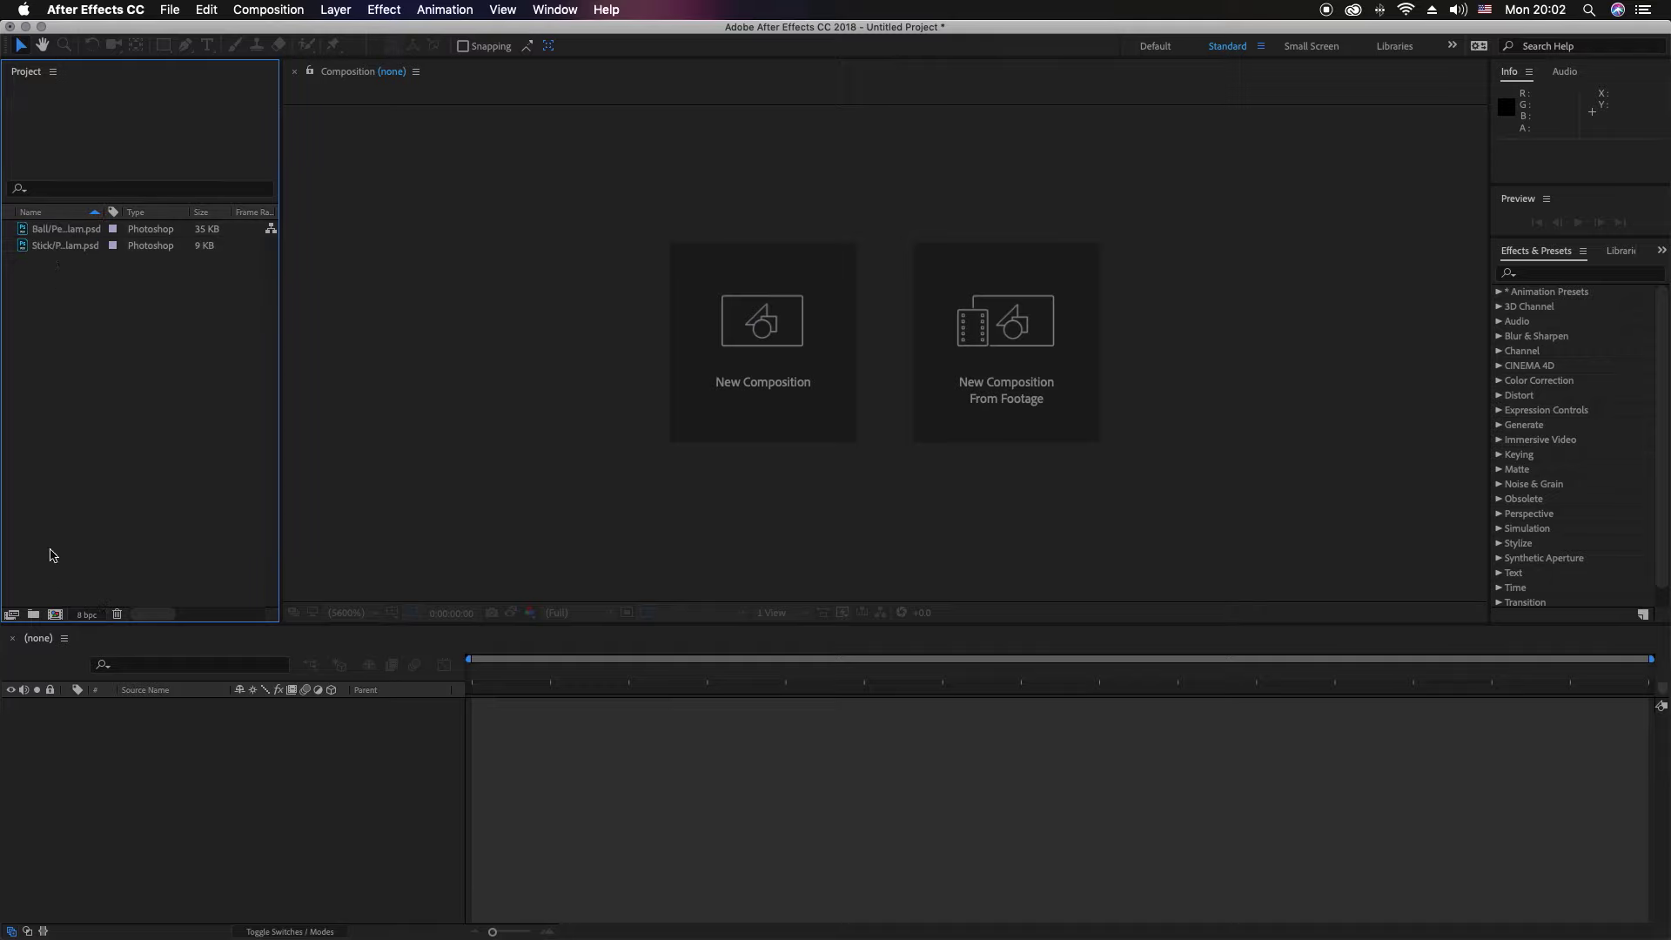
pyautogui.click(264, 10)
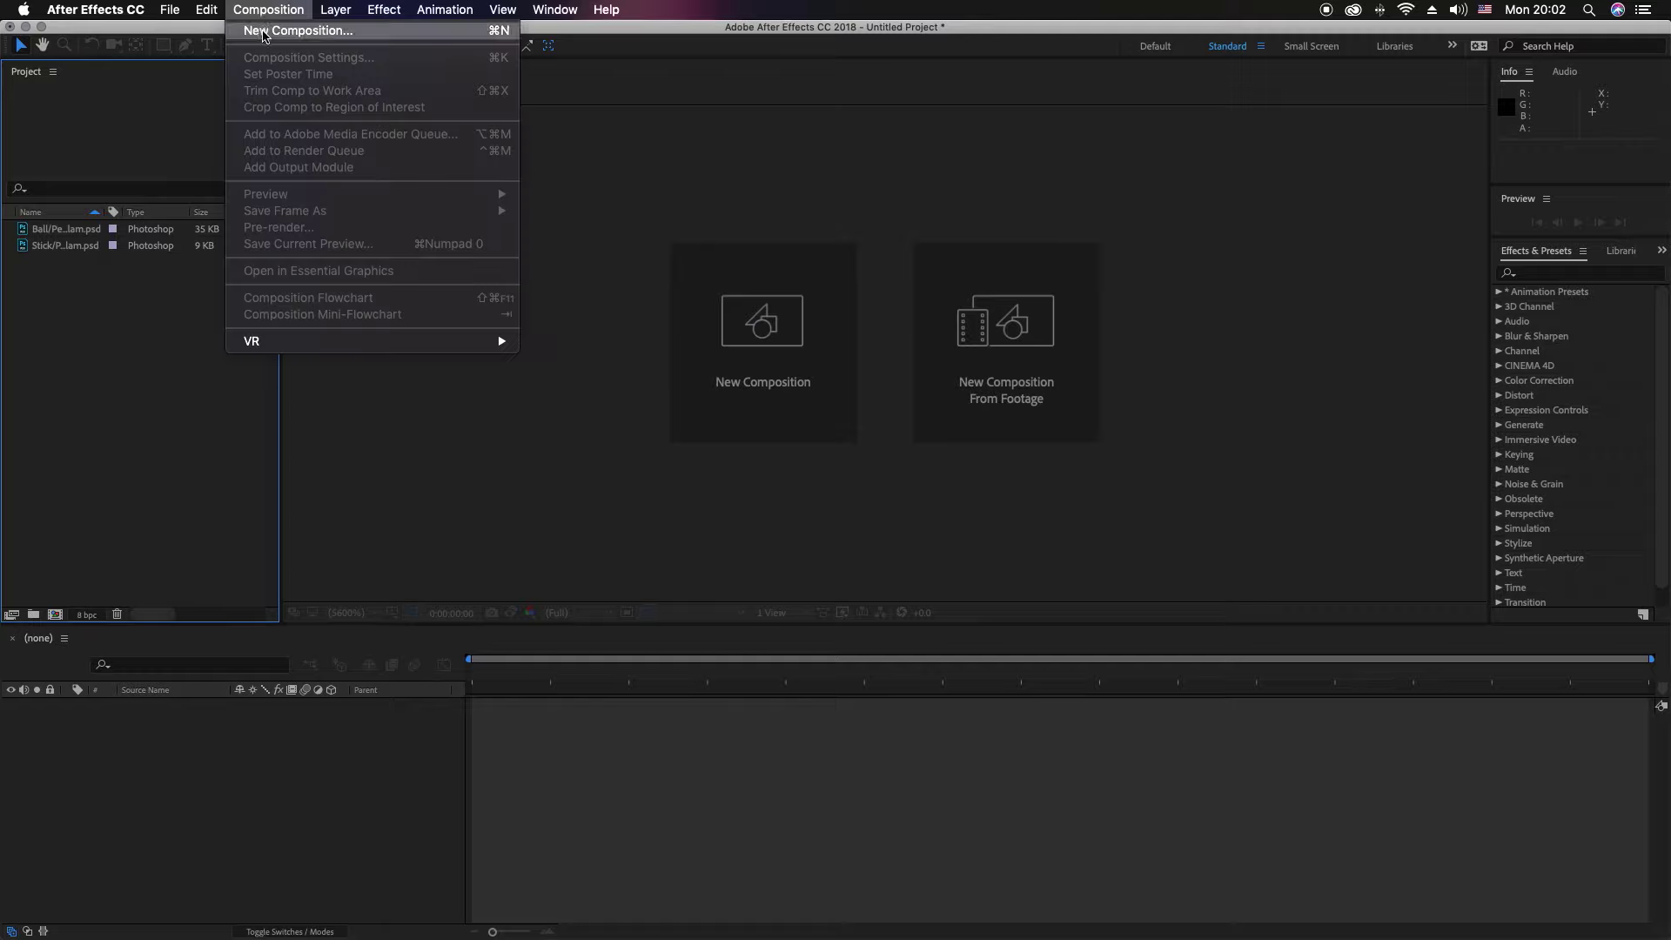
pyautogui.click(258, 34)
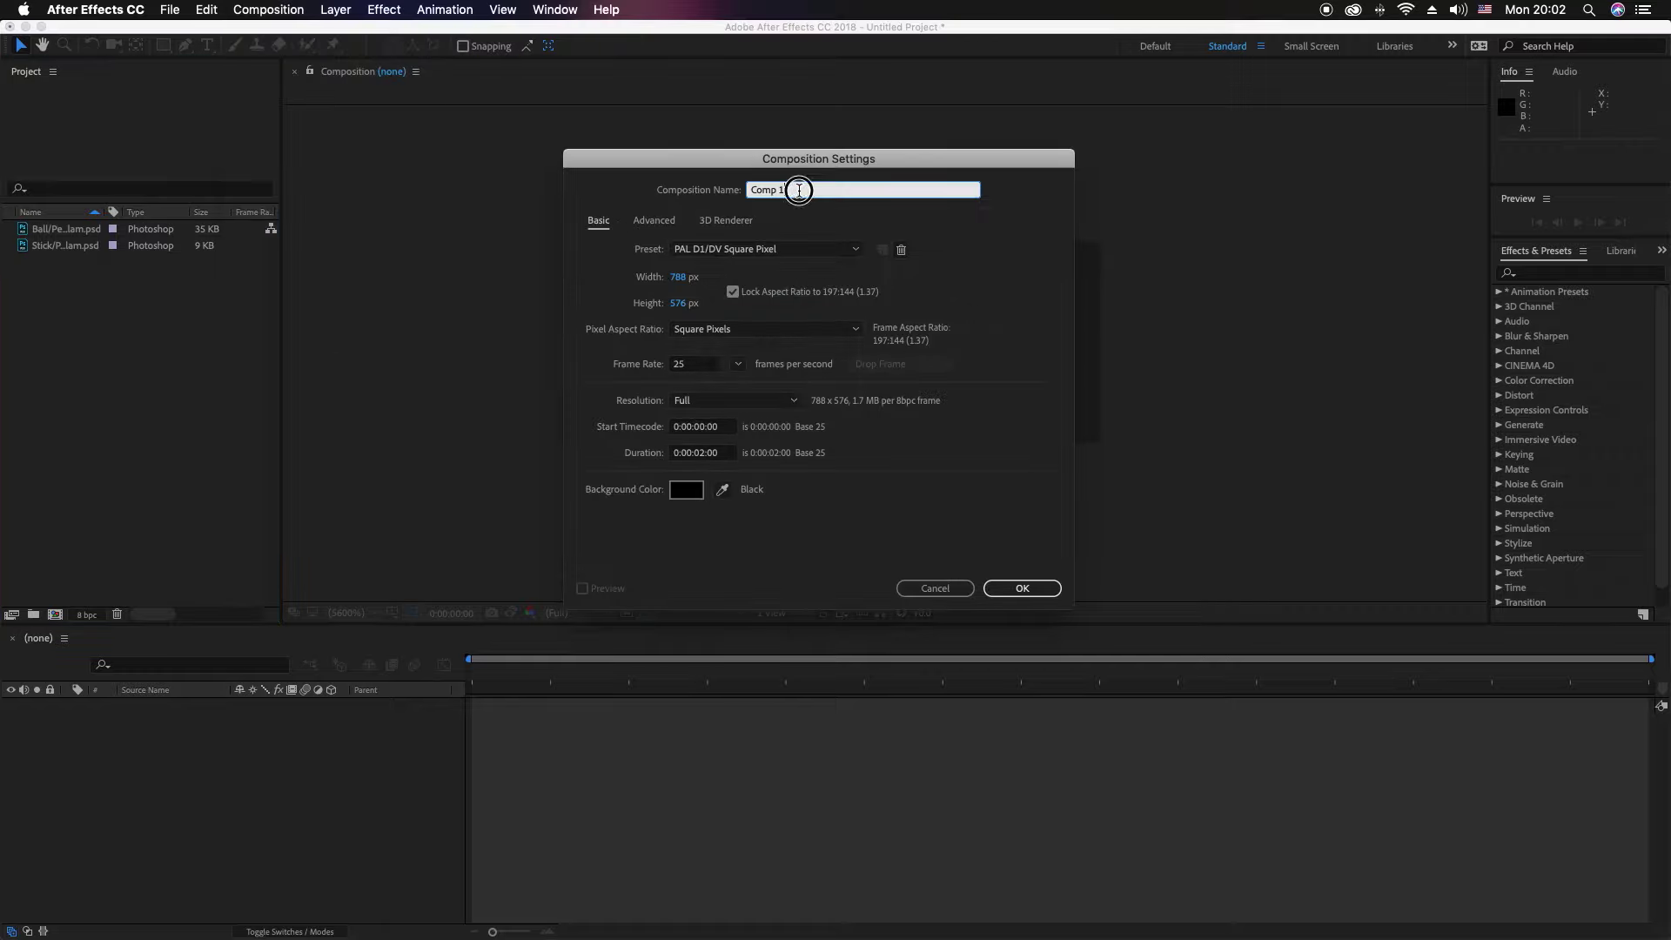
pyautogui.click(736, 191)
pyautogui.click(761, 191)
pyautogui.click(861, 252)
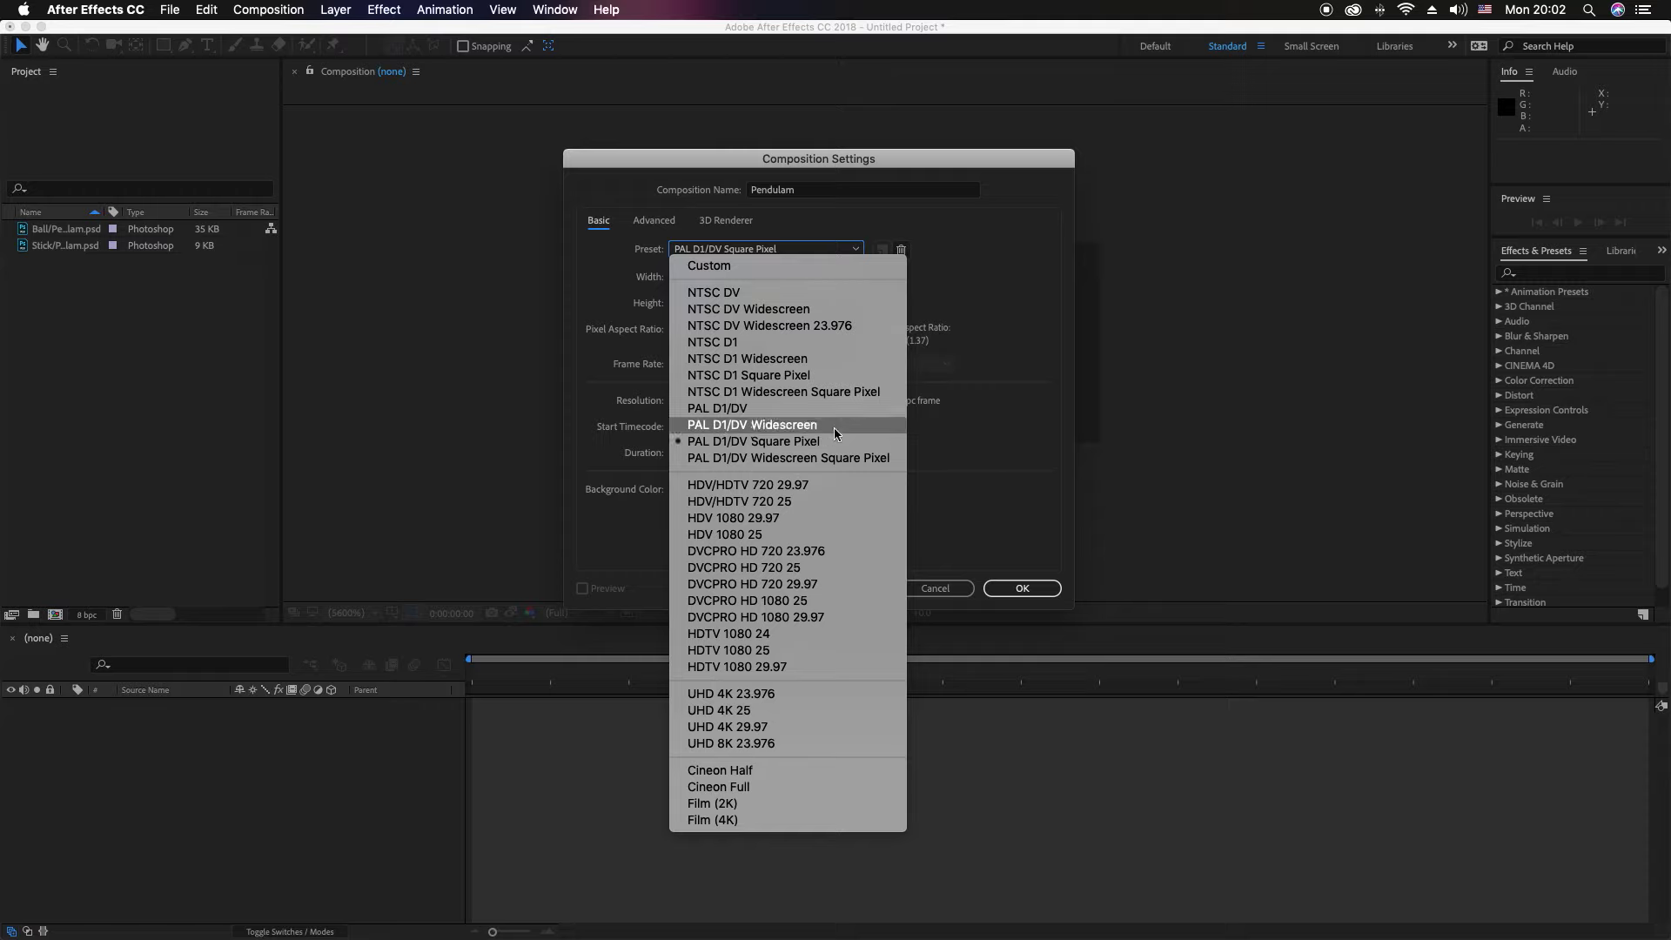
pyautogui.click(993, 336)
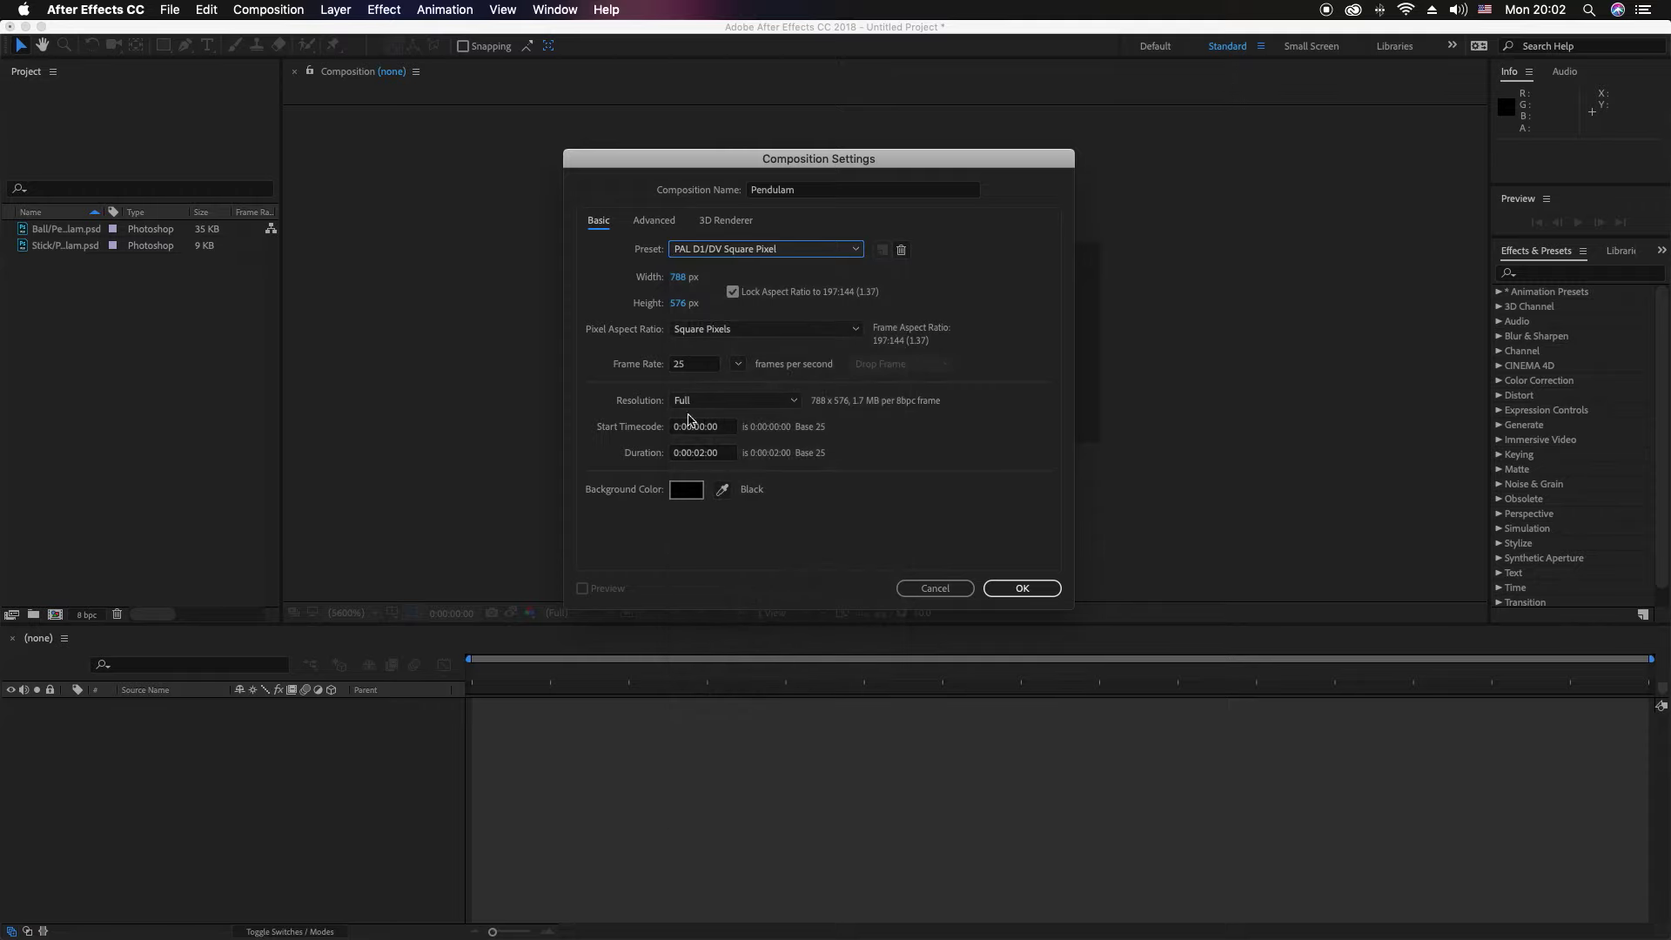
pyautogui.click(707, 457)
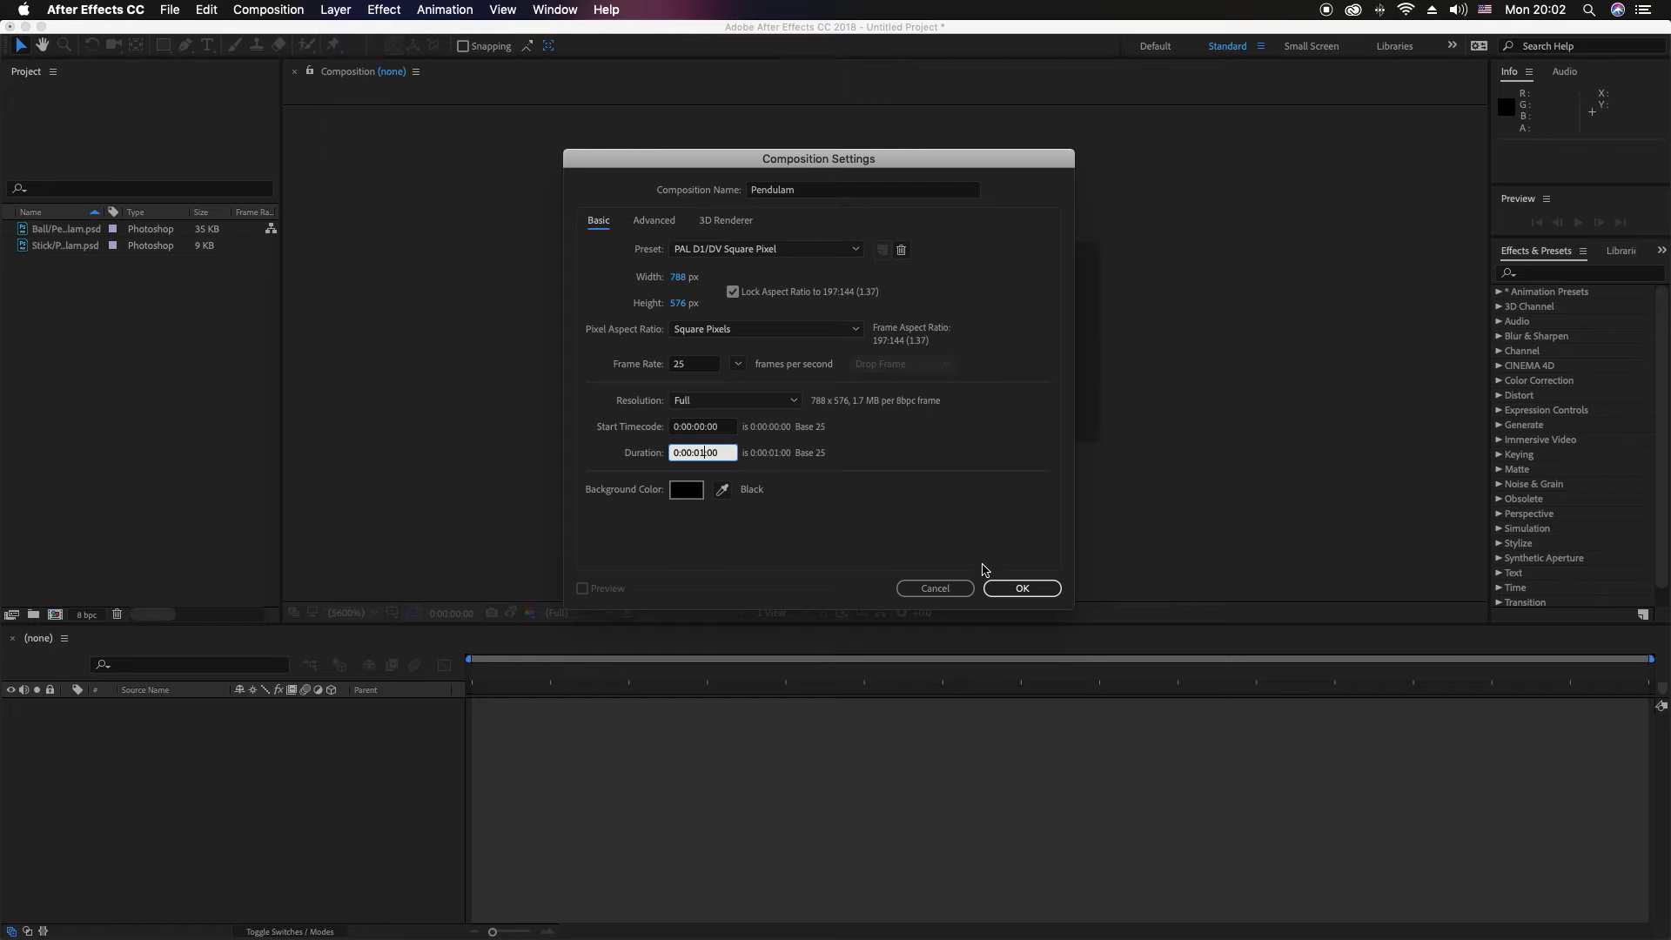
pyautogui.click(1015, 587)
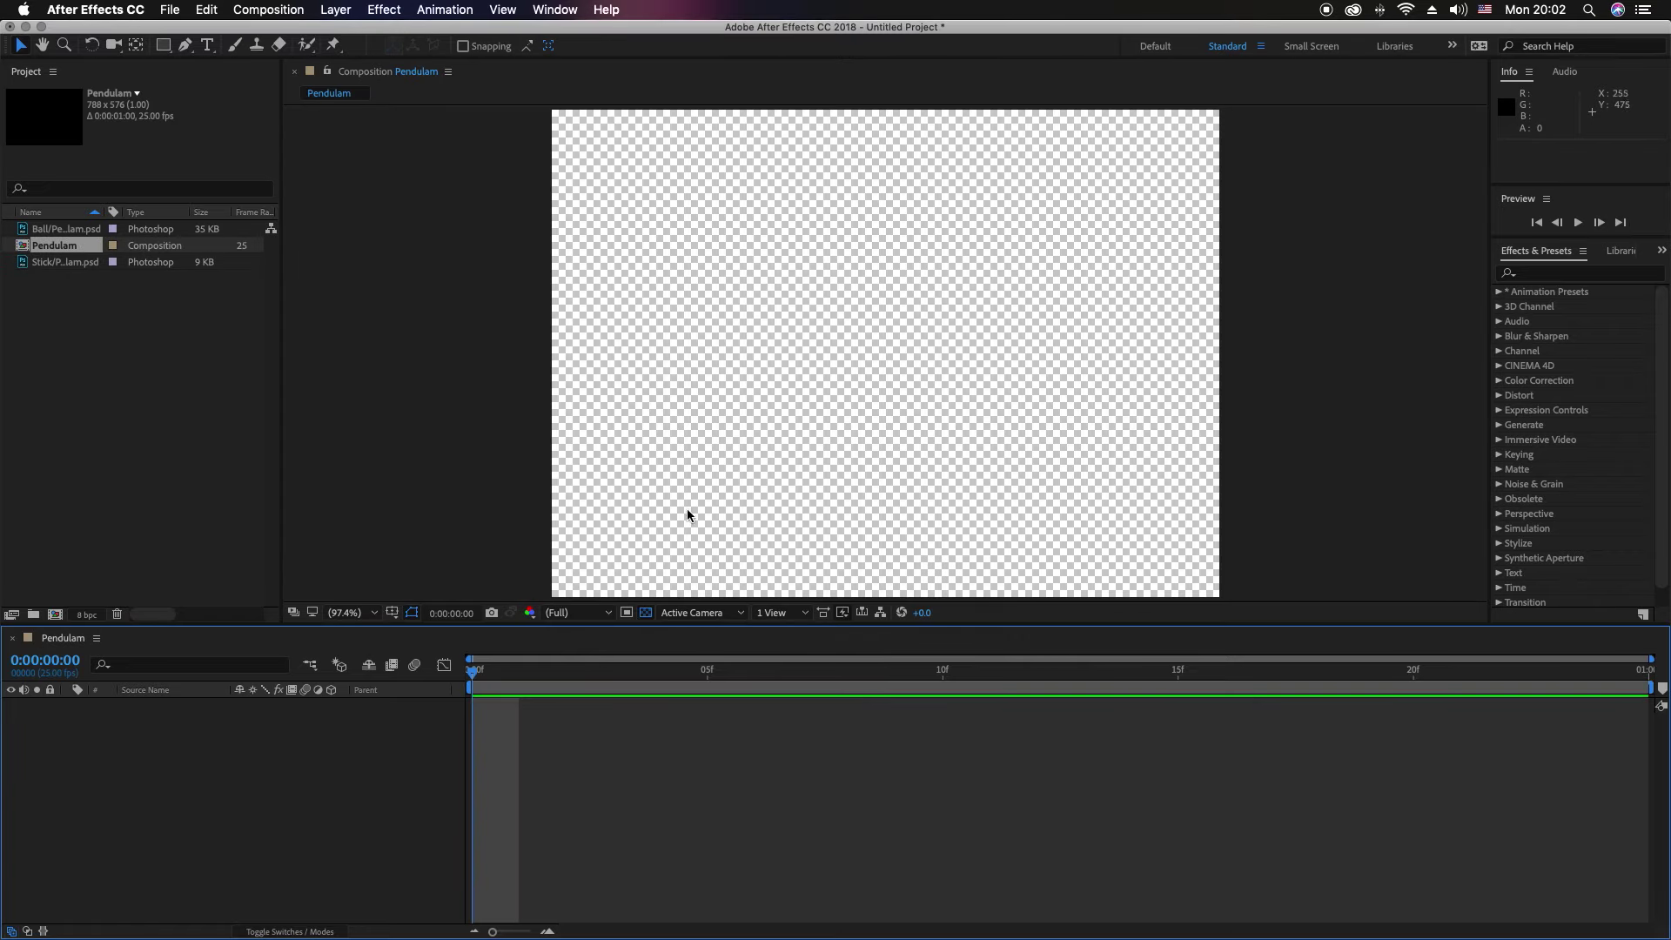
# Step: Open the Pendulam composition and set its viewer magnification to 100%
pyautogui.click(62, 252)
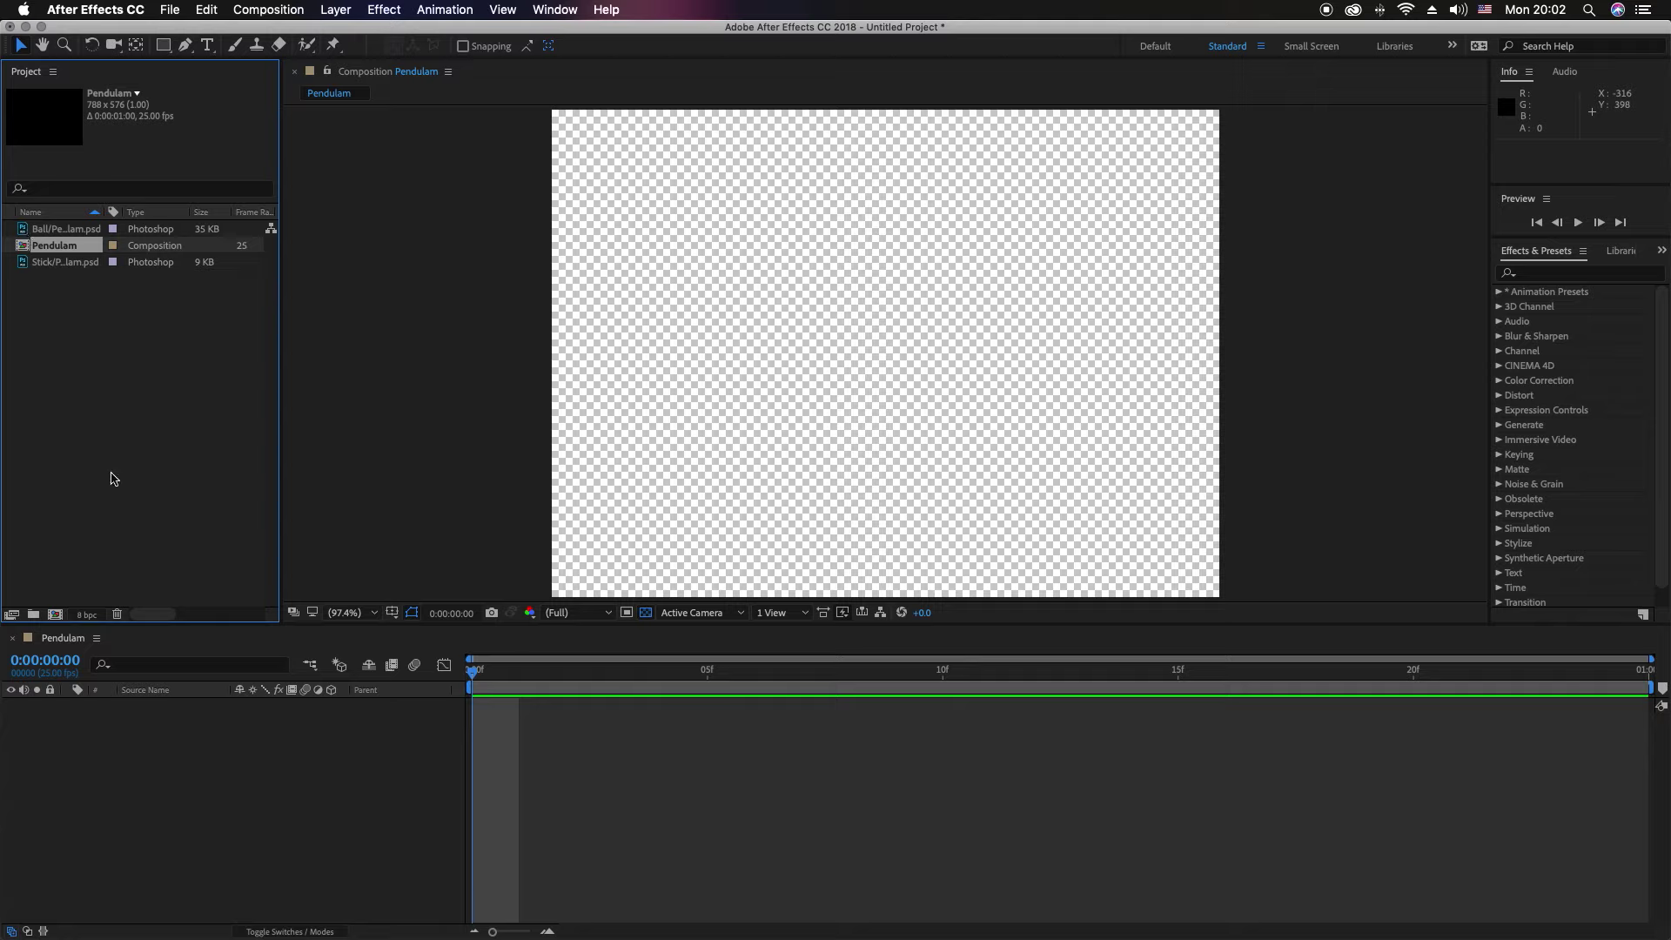
pyautogui.doubleClick(22, 247)
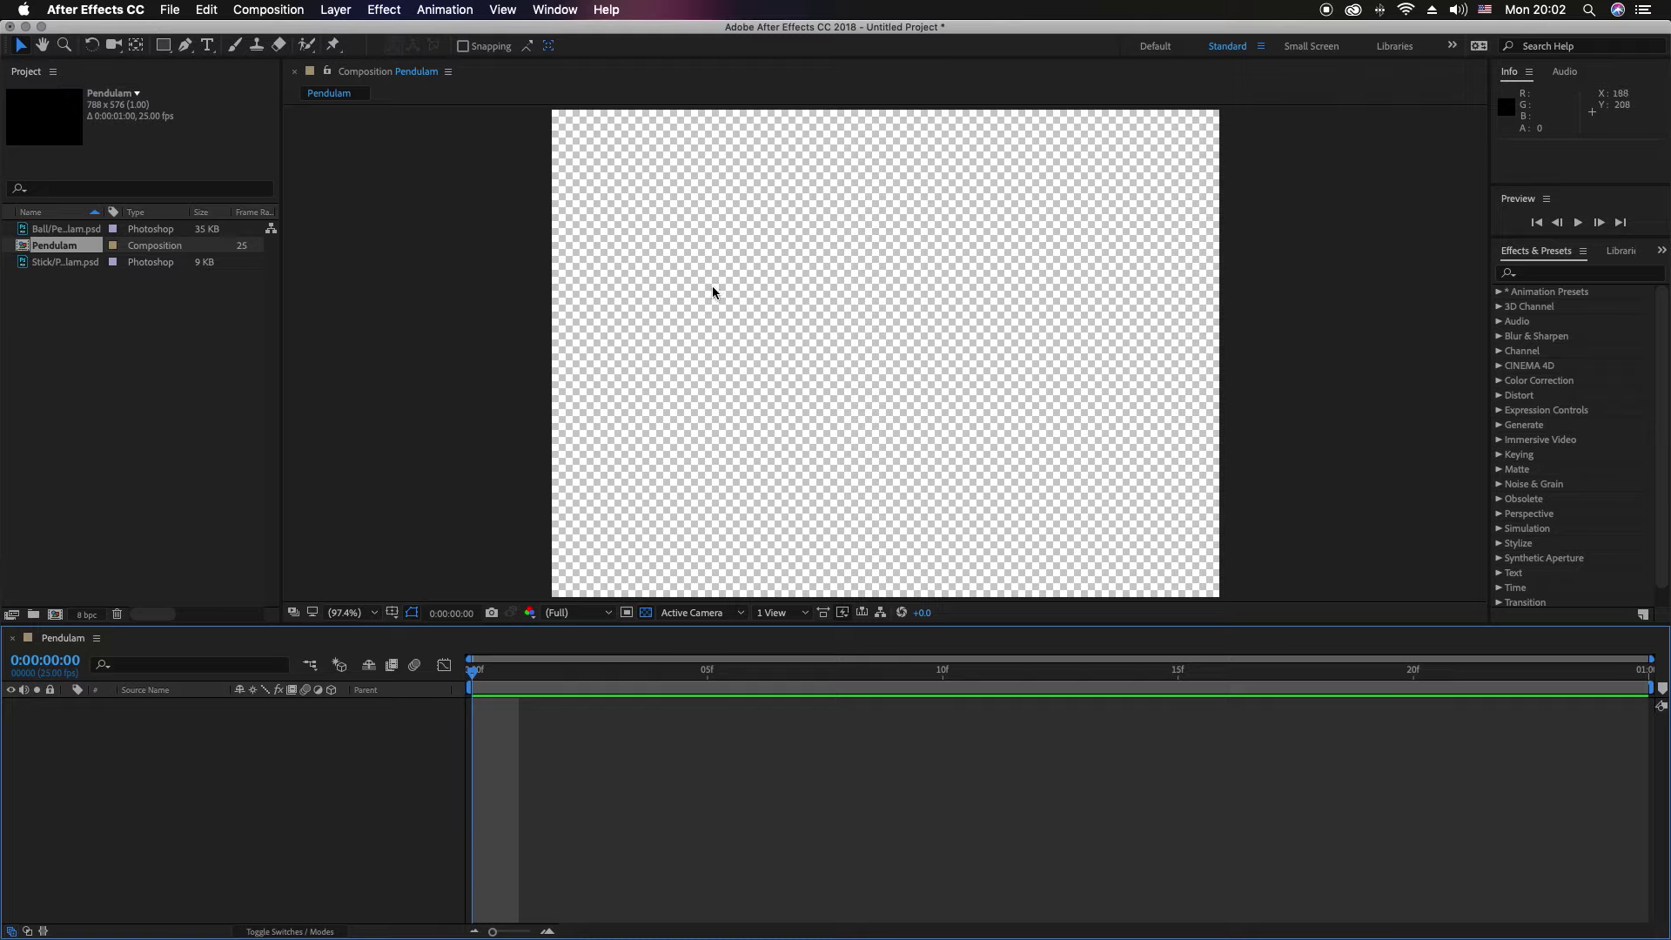
pyautogui.press('.')
pyautogui.press(',')
pyautogui.press(',')
pyautogui.press(',')
pyautogui.press(',')
pyautogui.press('.')
pyautogui.press('.')
pyautogui.press('.')
pyautogui.press('.')
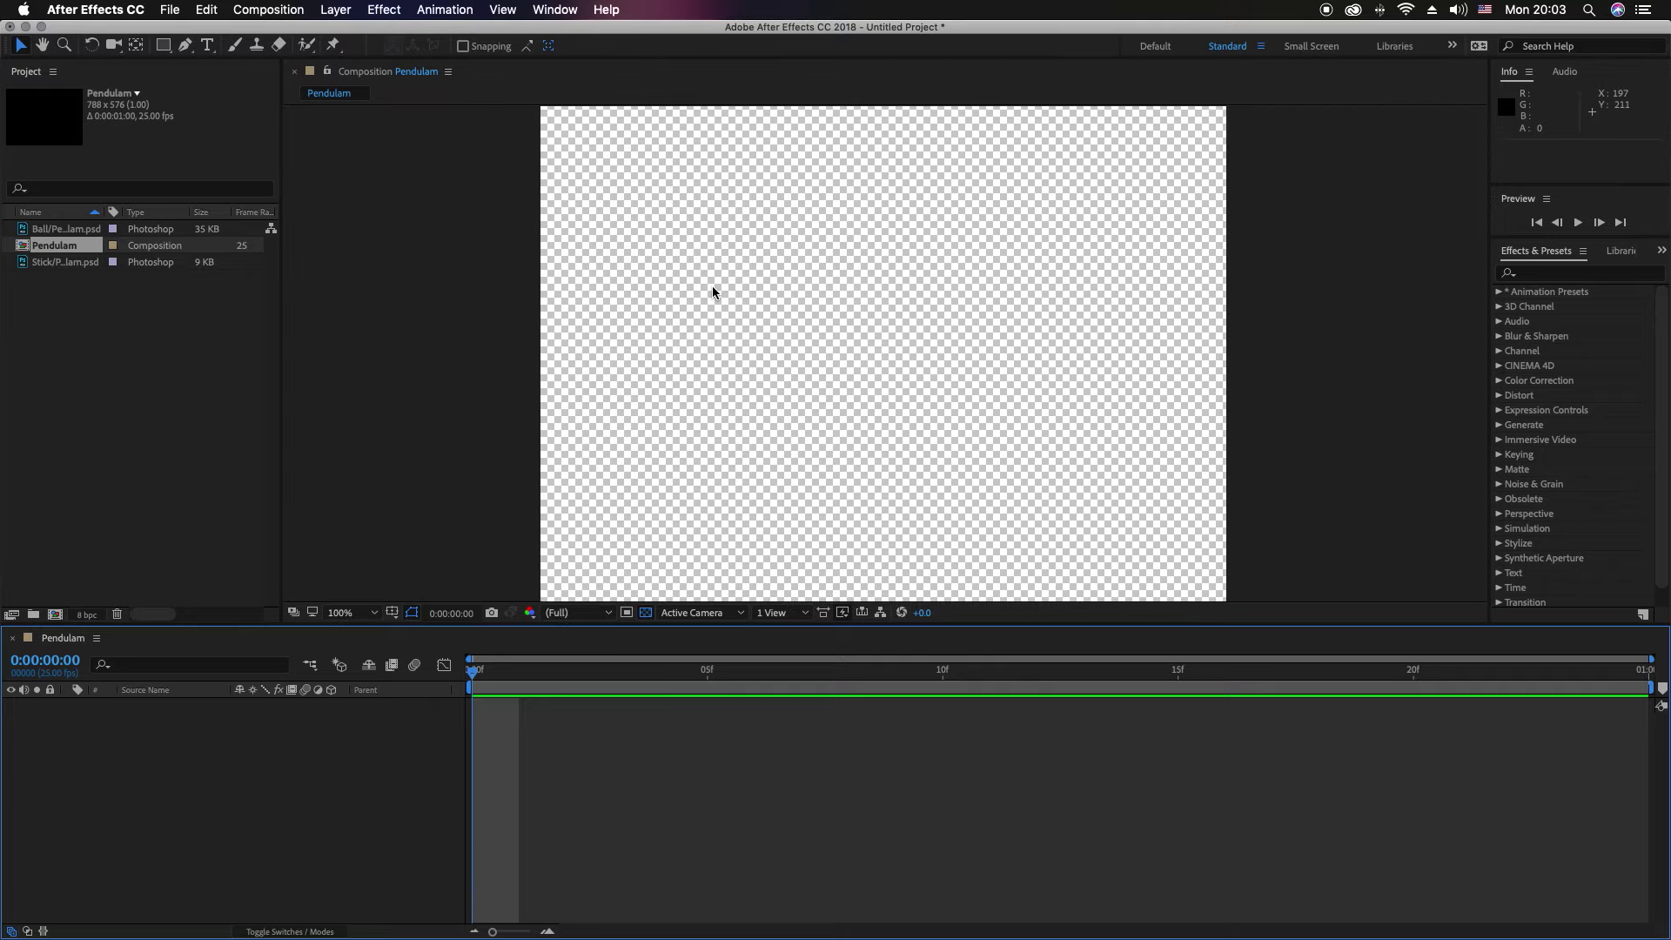
# Step: Add the Ball footage to the Pendulam timeline and place the Stick footage beneath it as layer 2
pyautogui.click(19, 230)
pyautogui.moveTo(19, 230); pyautogui.dragTo(186, 715)
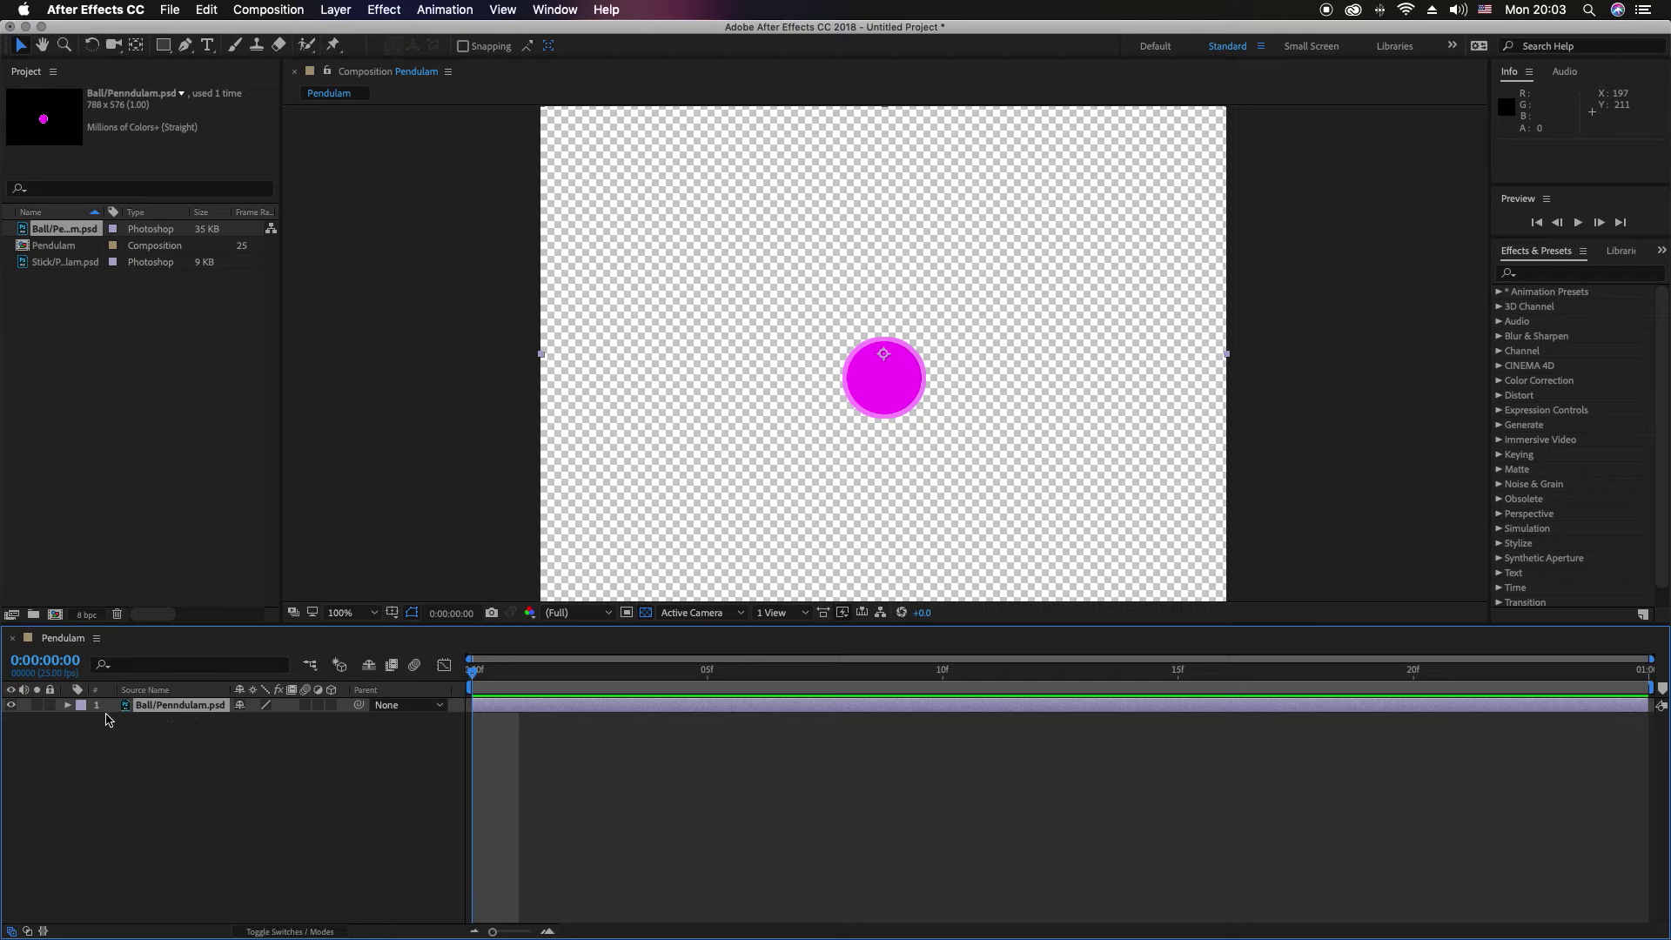
pyautogui.click(22, 267)
pyautogui.moveTo(23, 269); pyautogui.dragTo(181, 699)
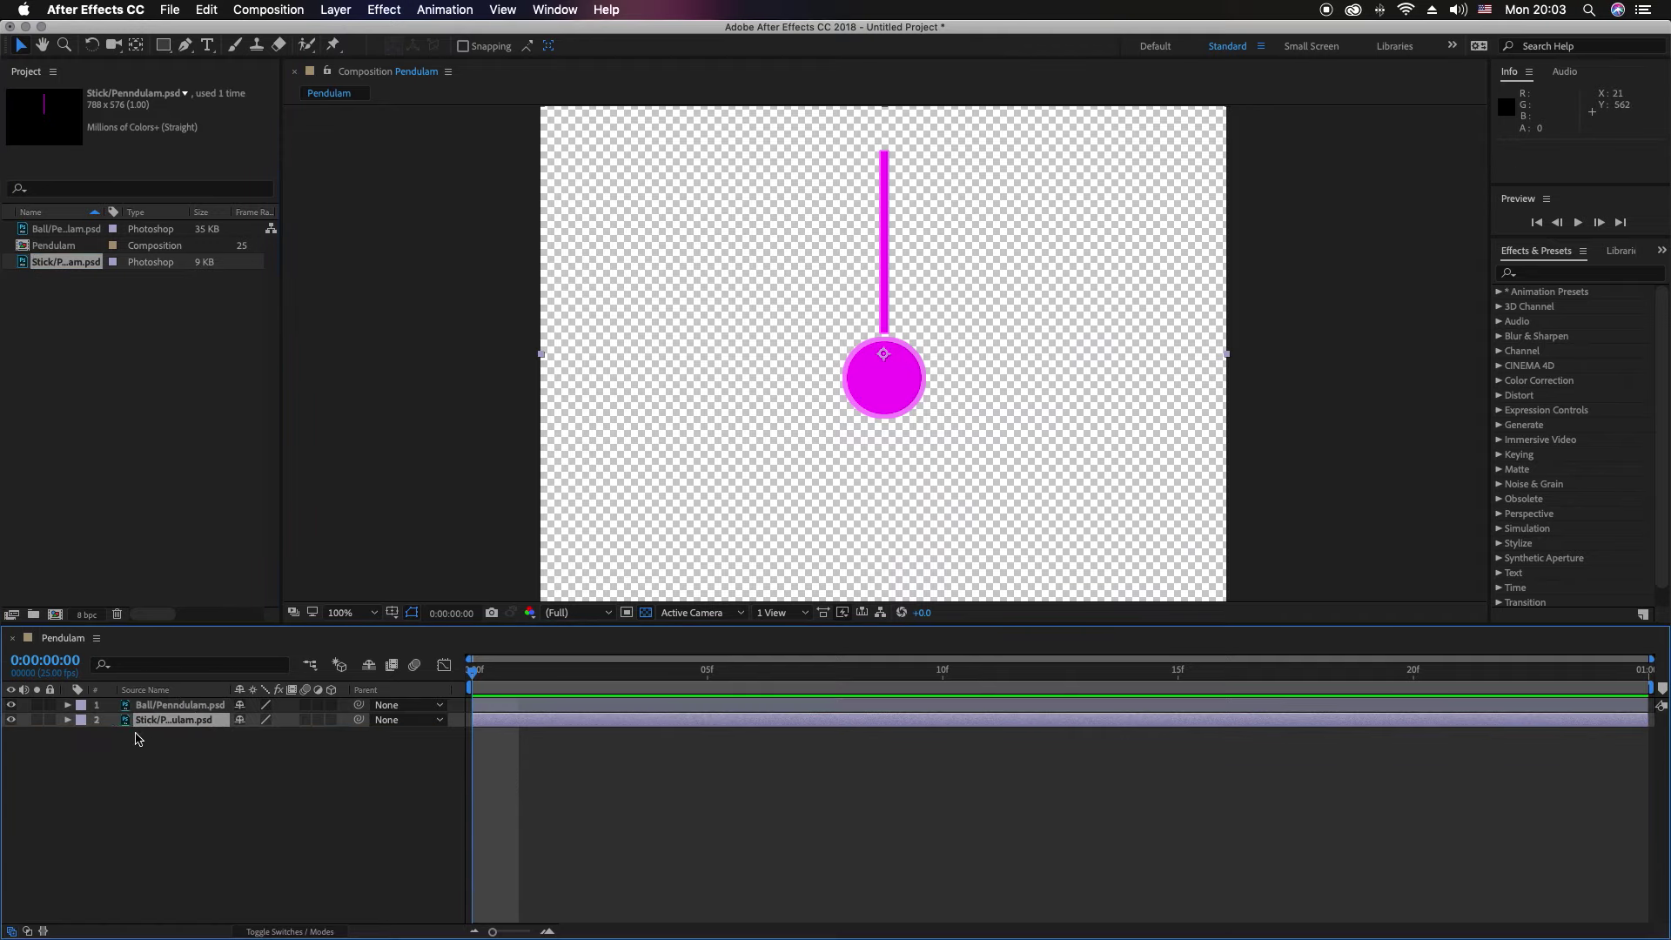
# Step: Examine the Ball and Stick layers by switching each one's visibility off and back on
pyautogui.click(151, 707)
pyautogui.click(152, 720)
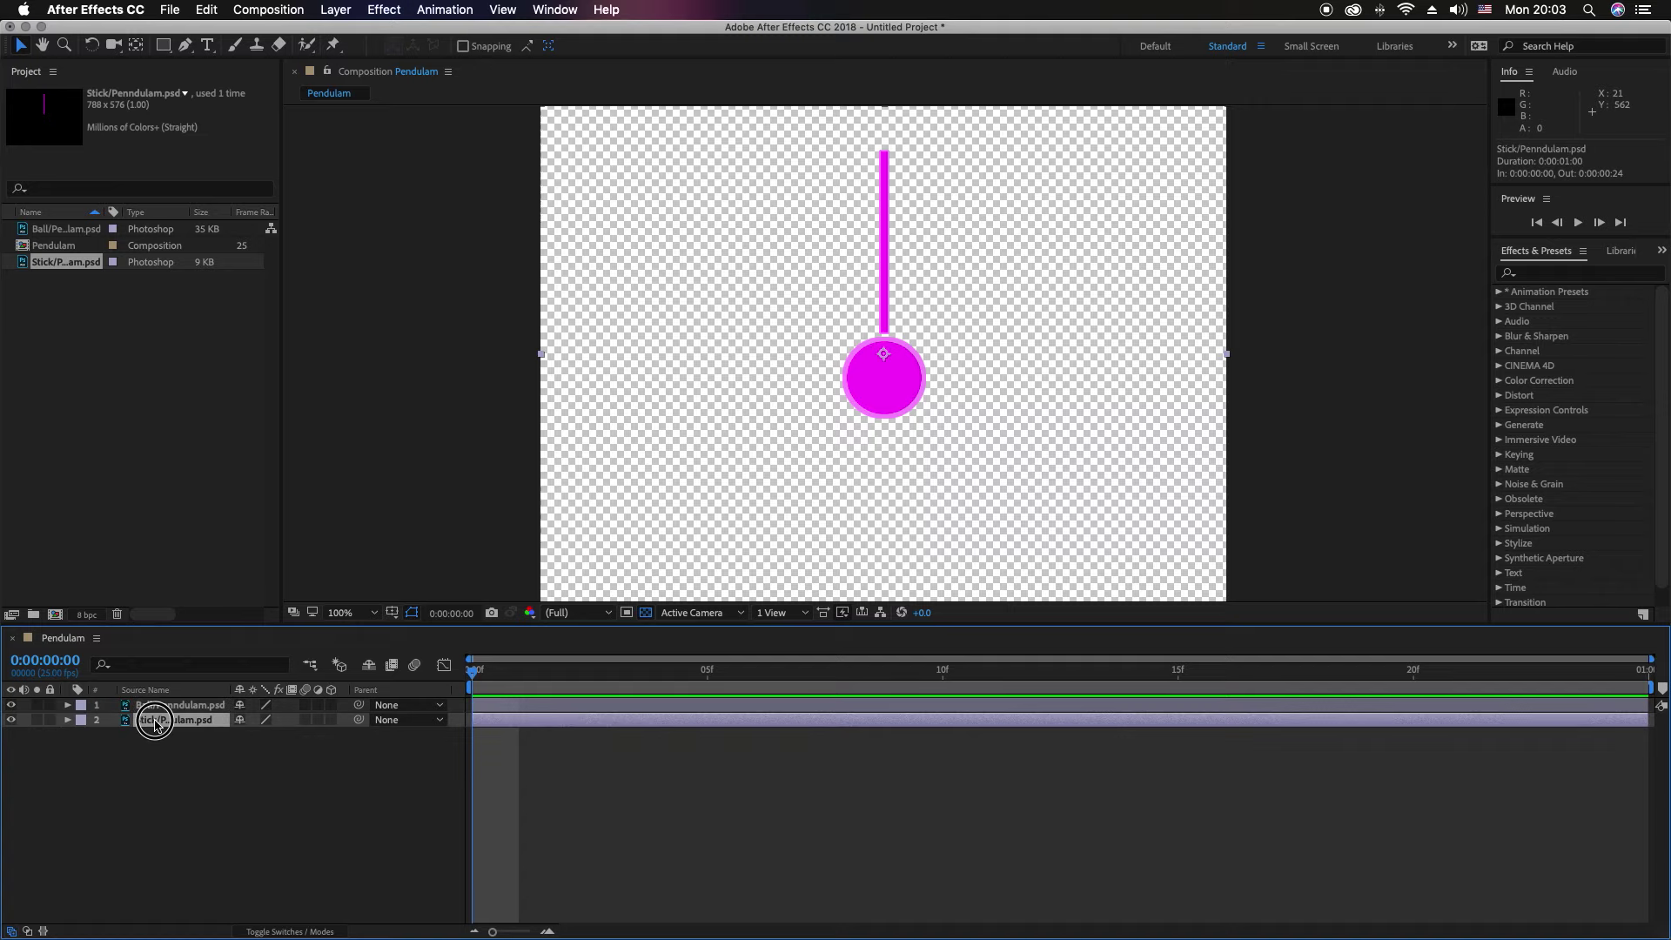
pyautogui.click(11, 706)
pyautogui.click(10, 705)
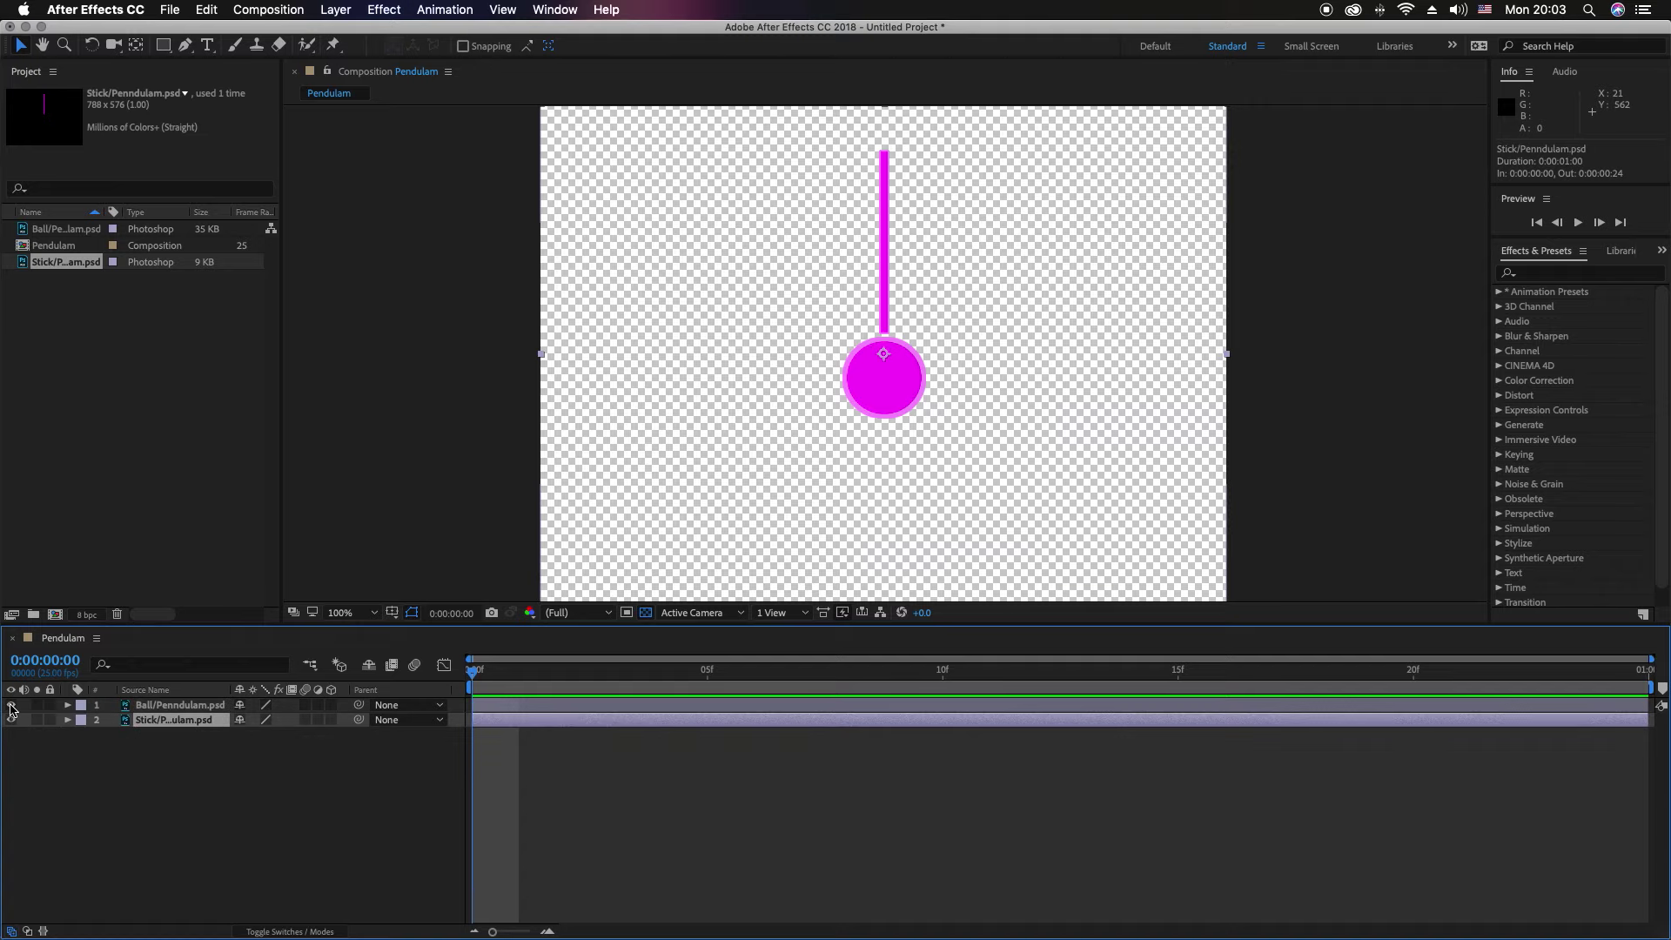
pyautogui.click(10, 720)
pyautogui.click(10, 720)
pyautogui.click(175, 721)
# Step: Turn off the transparency grid in the composition view to show the black background
pyautogui.click(646, 612)
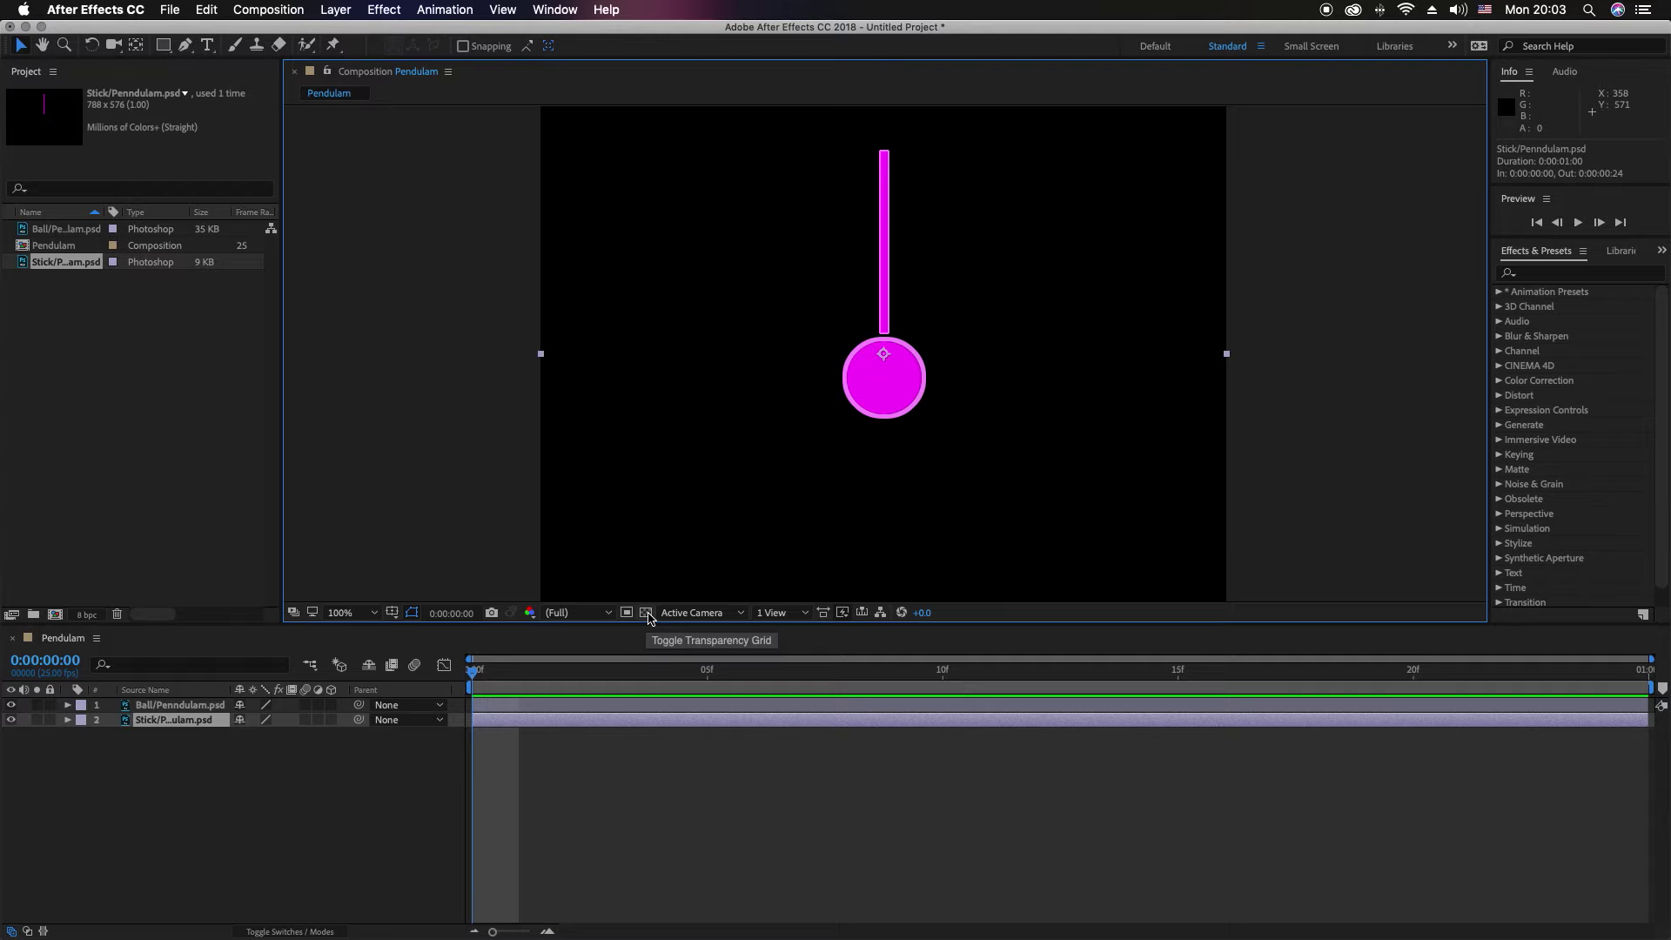
pyautogui.click(646, 612)
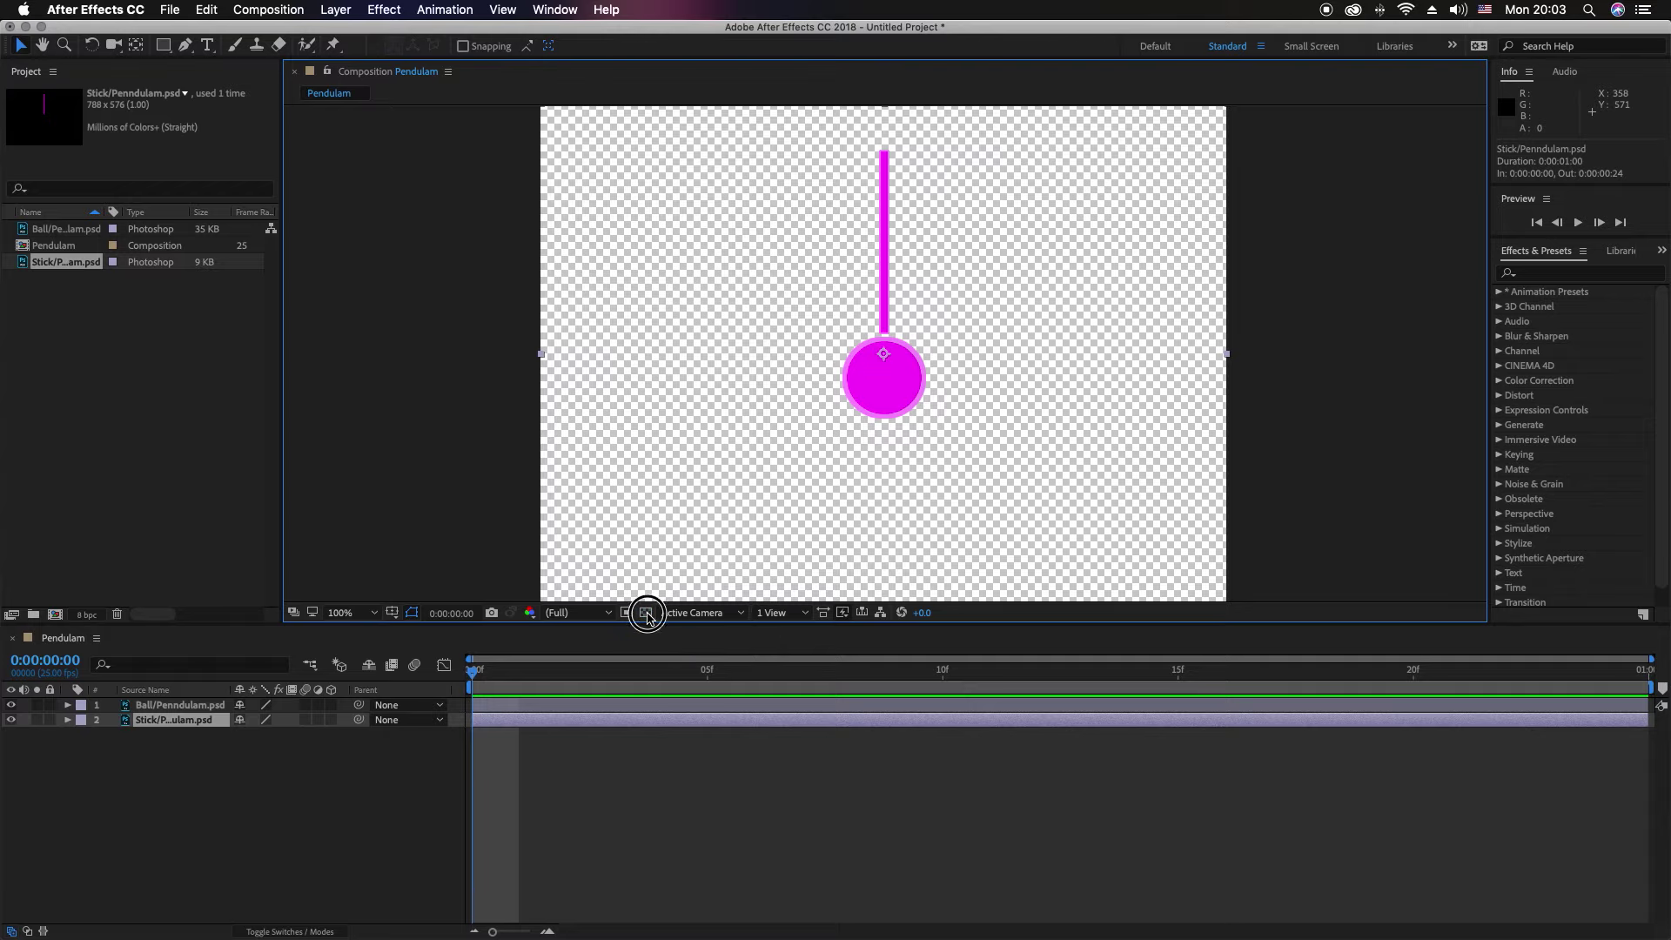
pyautogui.click(646, 613)
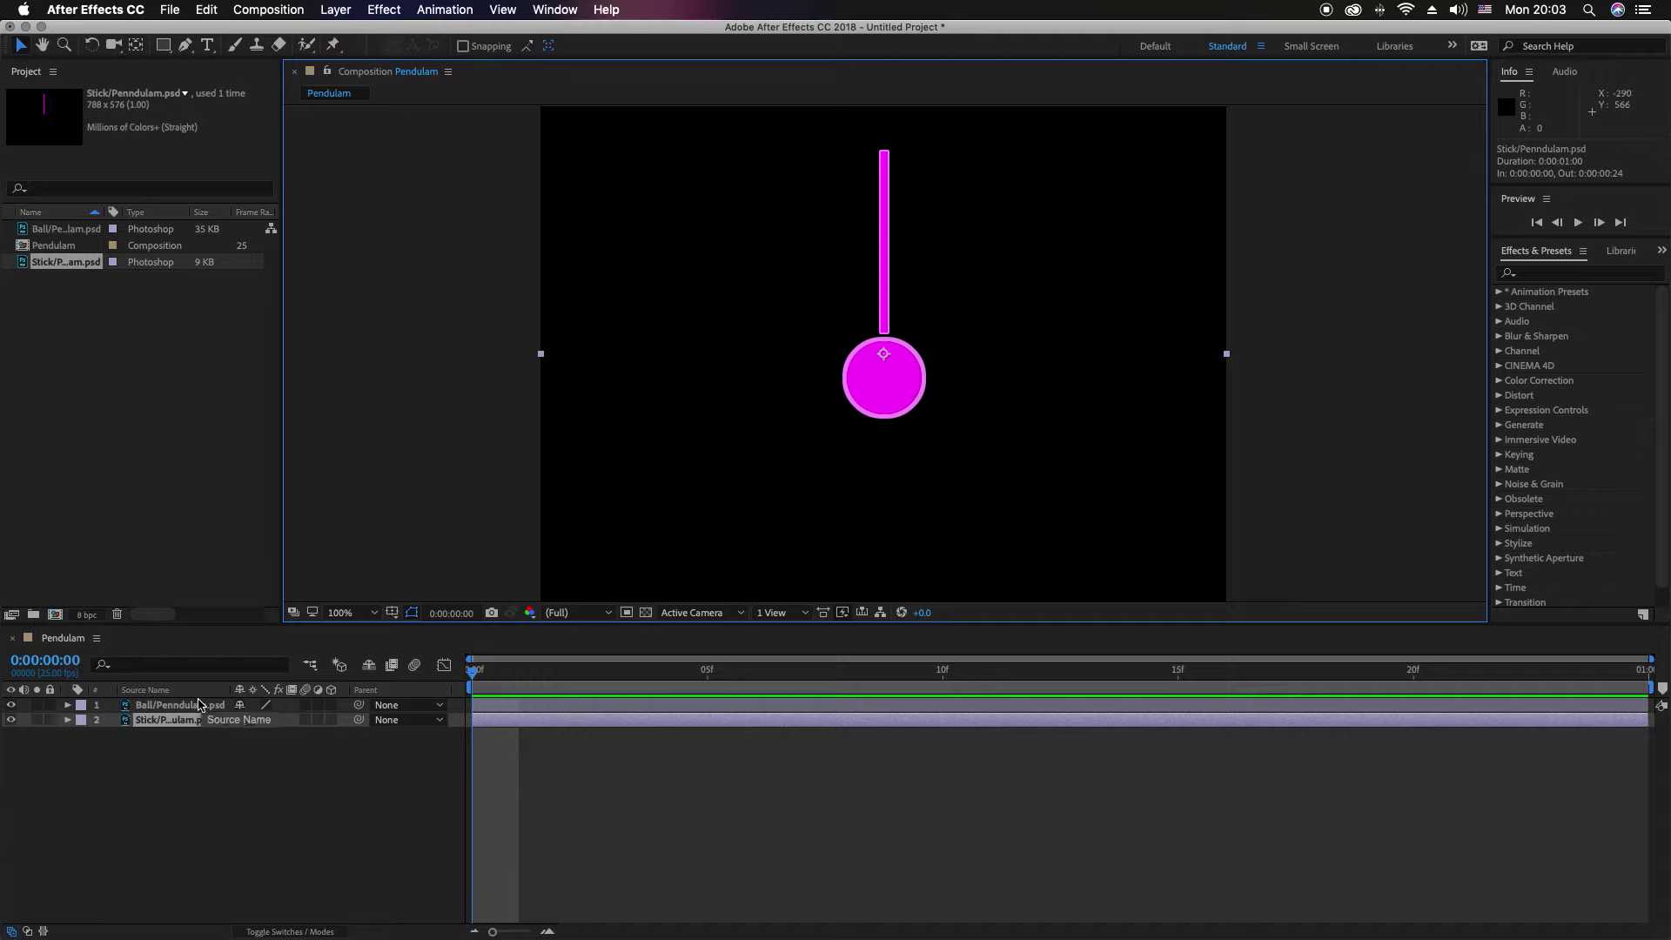
# Step: Reveal the Stick layer's Rotation, try tilting it to -9°, 15° and 11°, and reset it to 0°
pyautogui.click(184, 726)
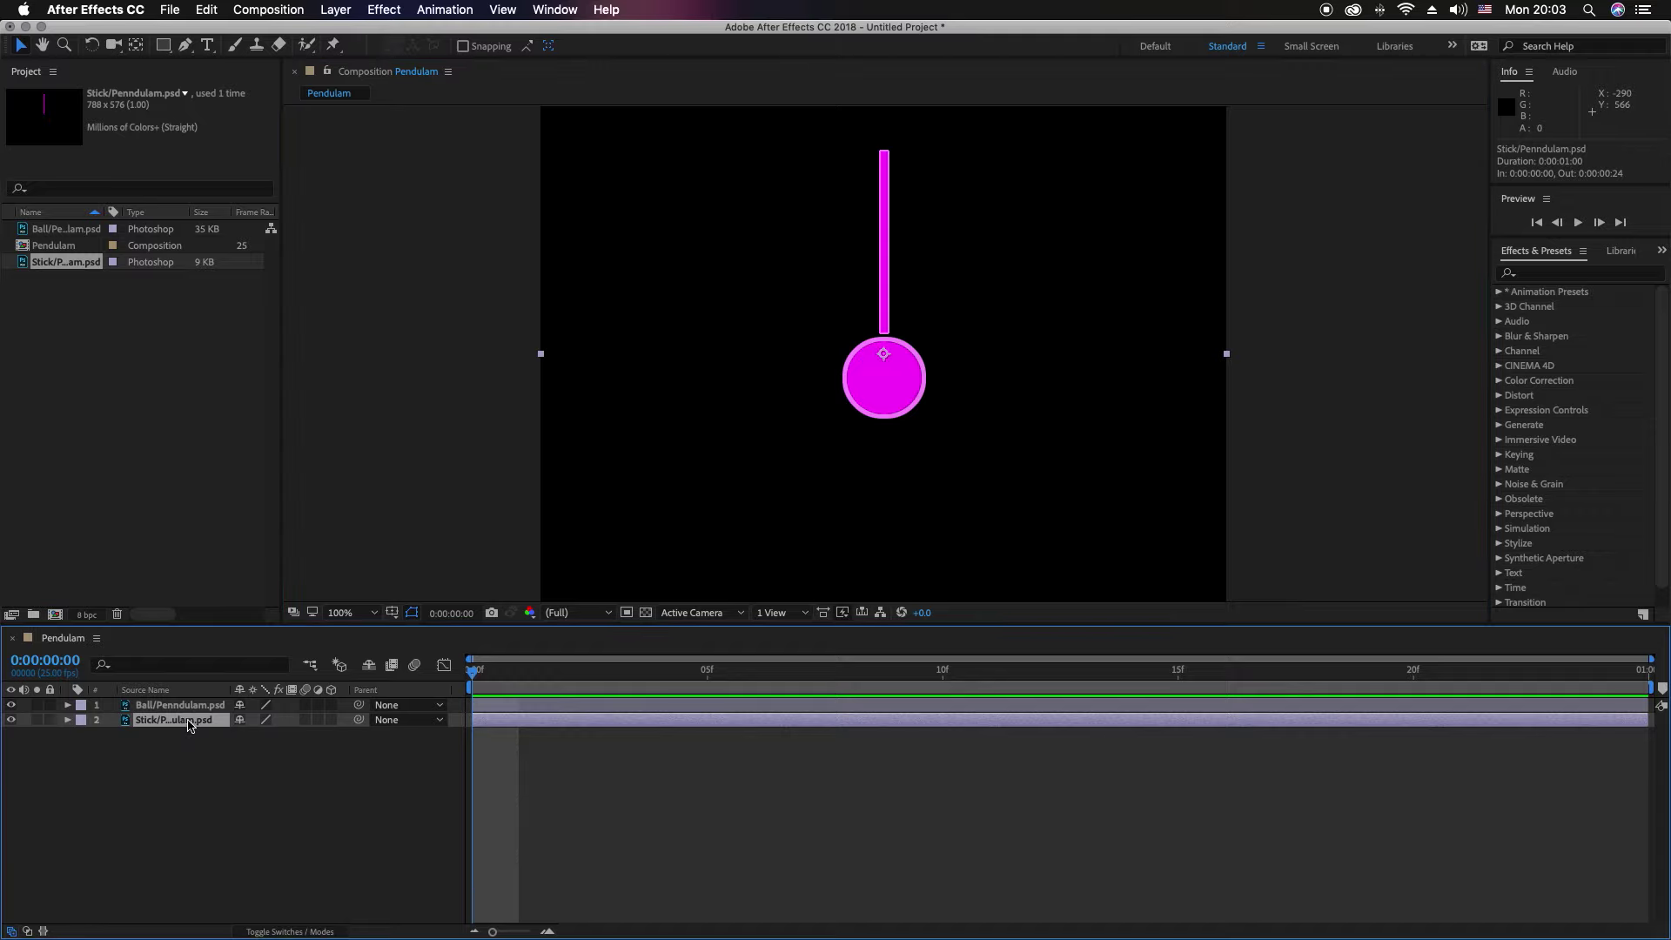
pyautogui.press('r')
pyautogui.moveTo(259, 740)
pyautogui.mouseDown()
pyautogui.moveTo(299, 724)
pyautogui.moveTo(213, 727)
pyautogui.moveTo(250, 739)
pyautogui.moveTo(305, 723)
pyautogui.moveTo(244, 733)
pyautogui.mouseUp()
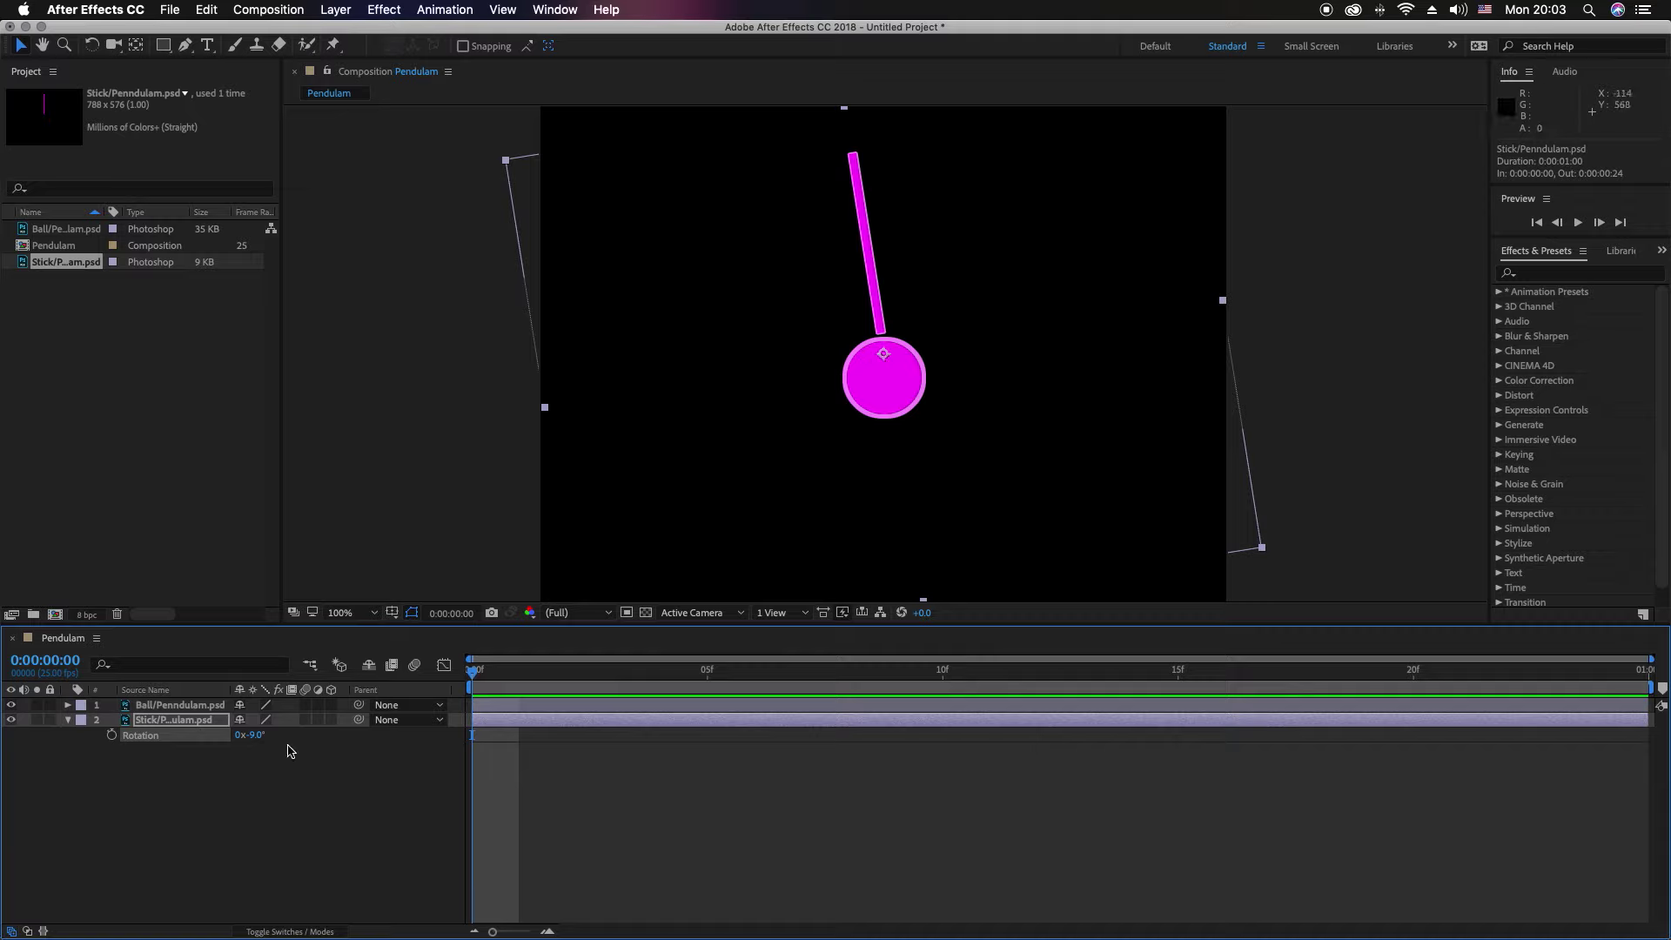
pyautogui.moveTo(255, 735)
pyautogui.mouseDown()
pyautogui.moveTo(308, 735)
pyautogui.moveTo(238, 733)
pyautogui.moveTo(290, 734)
pyautogui.moveTo(264, 734)
pyautogui.mouseUp()
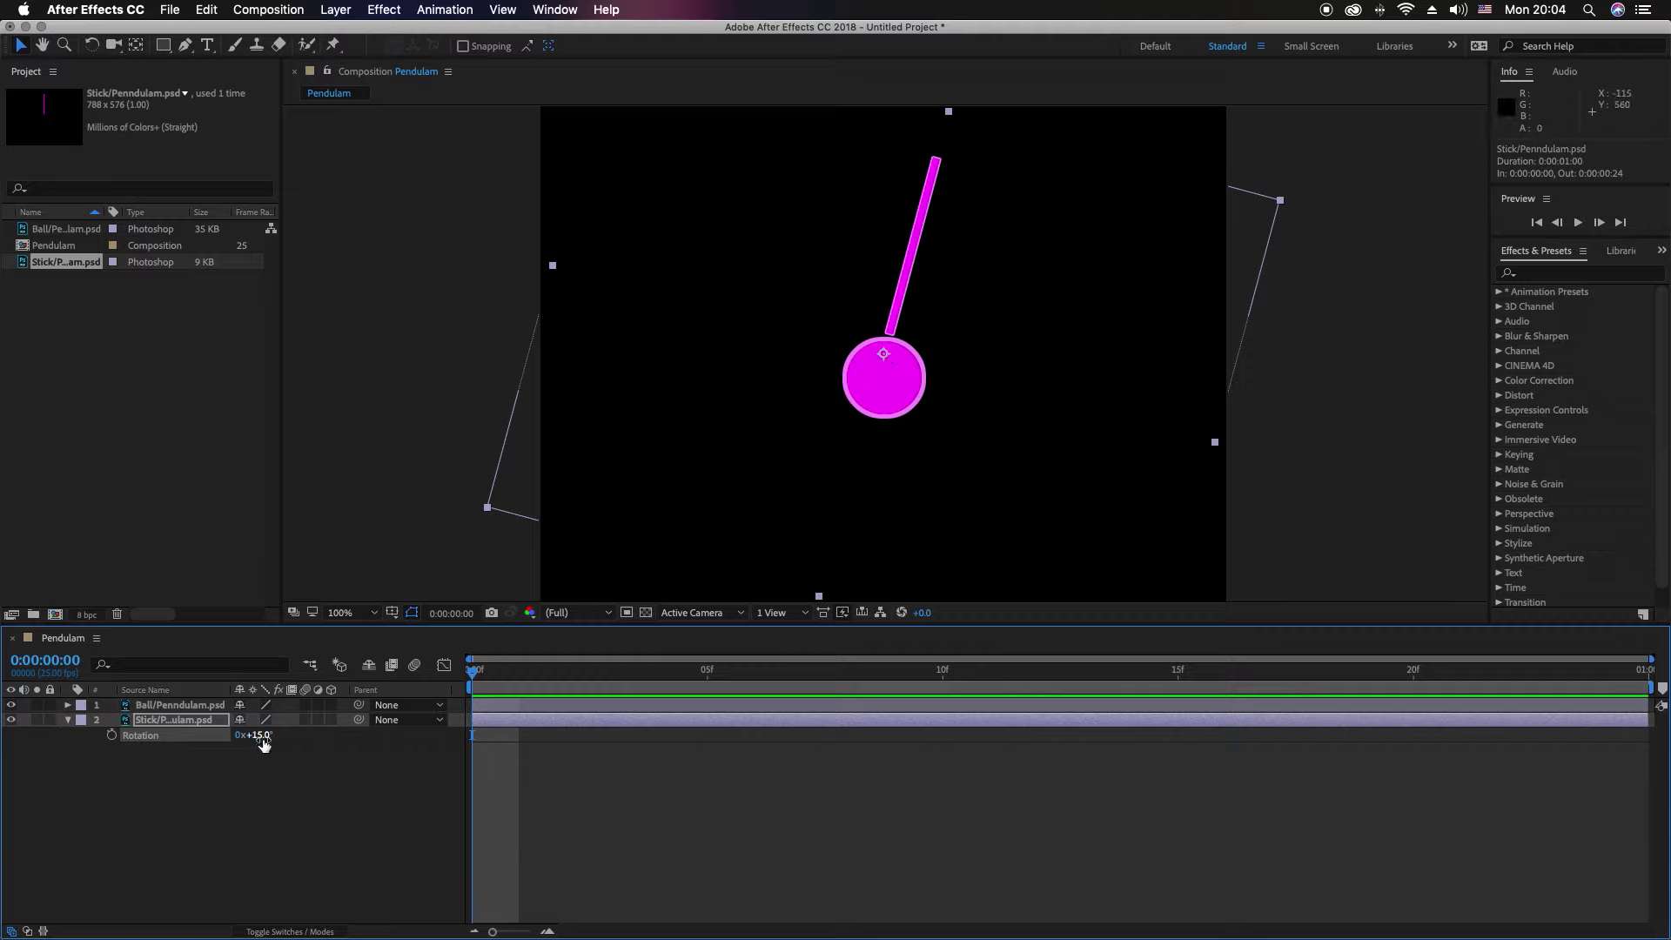
pyautogui.moveTo(261, 736); pyautogui.dragTo(254, 735)
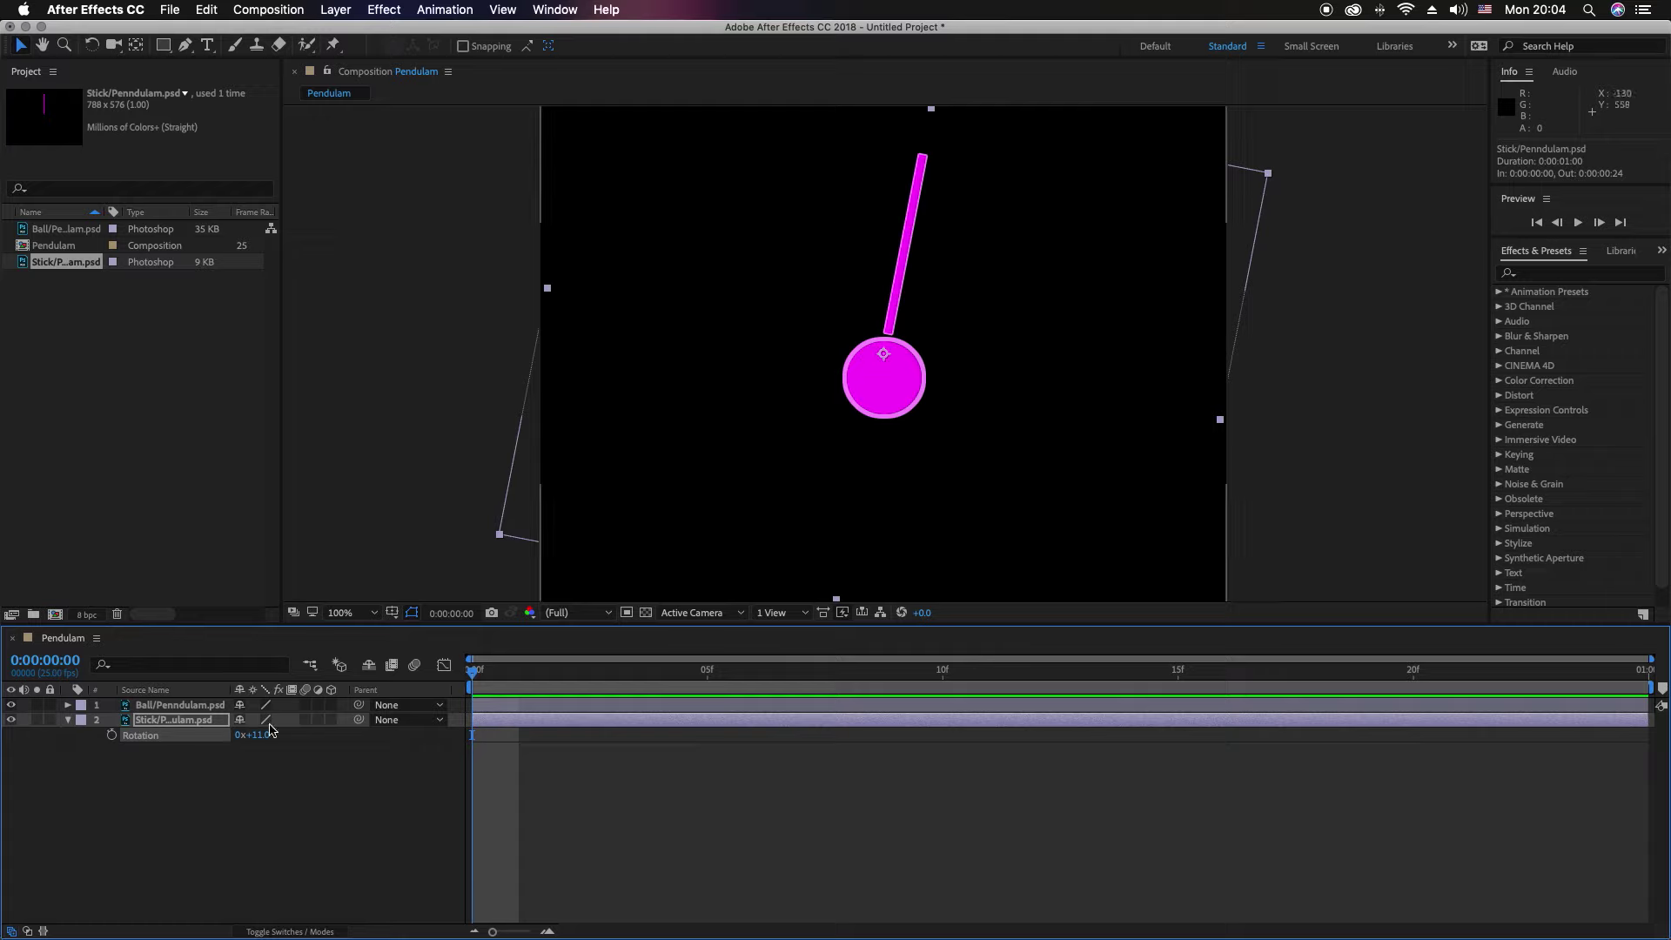
pyautogui.click(262, 735)
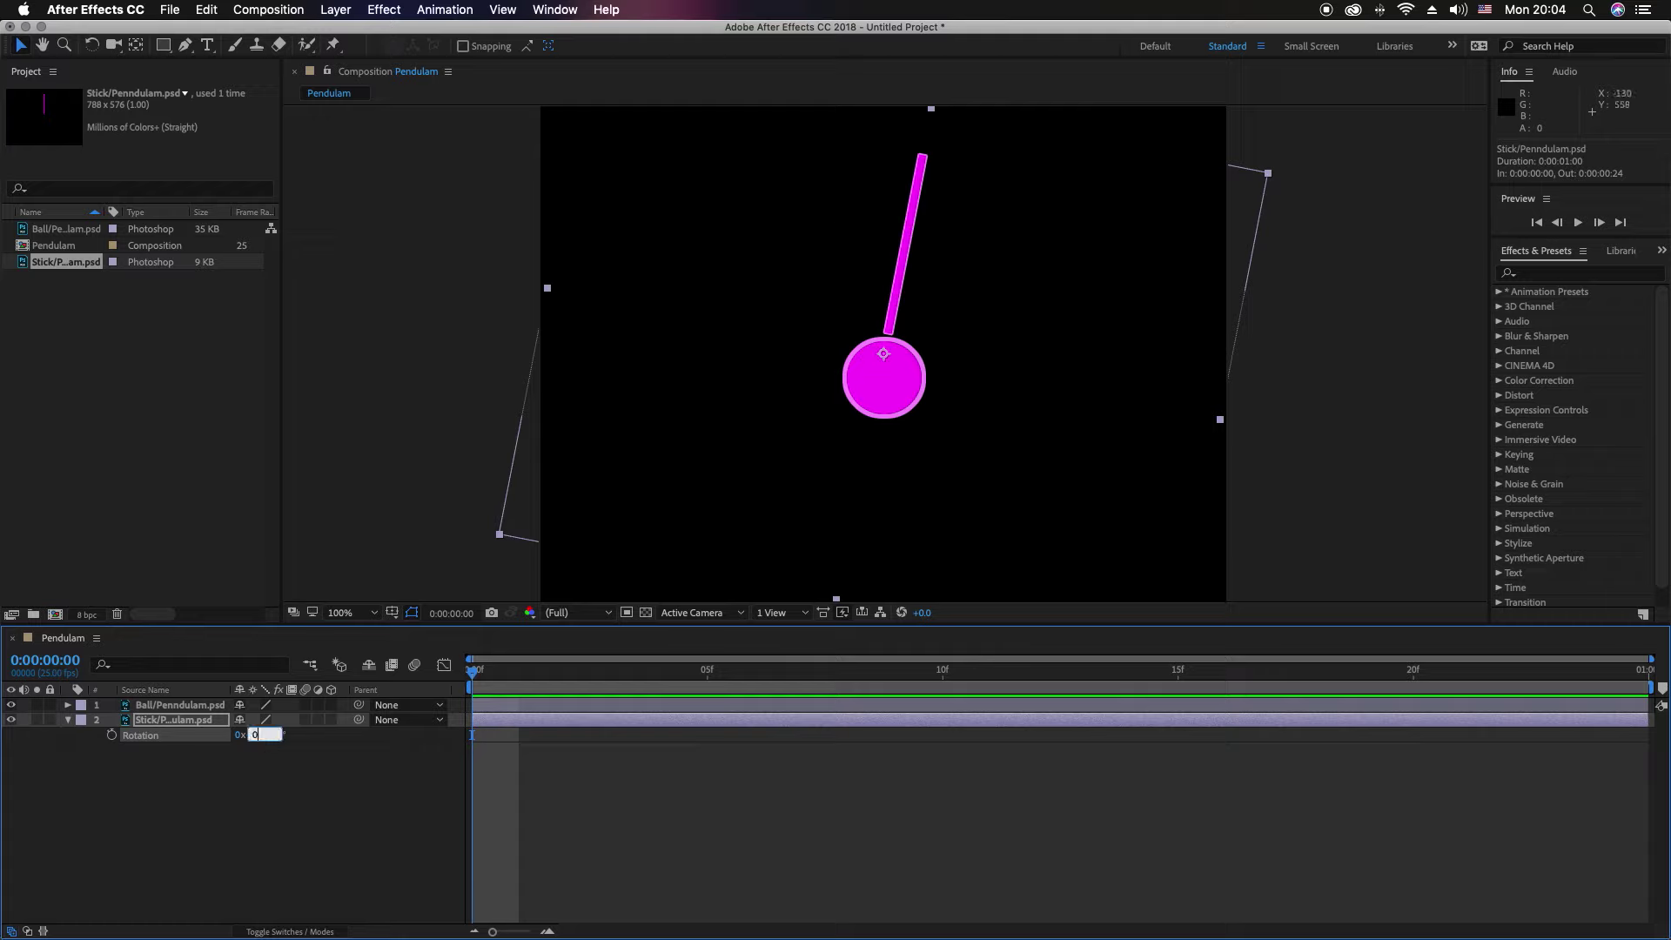
pyautogui.write('0')
pyautogui.press('Return')
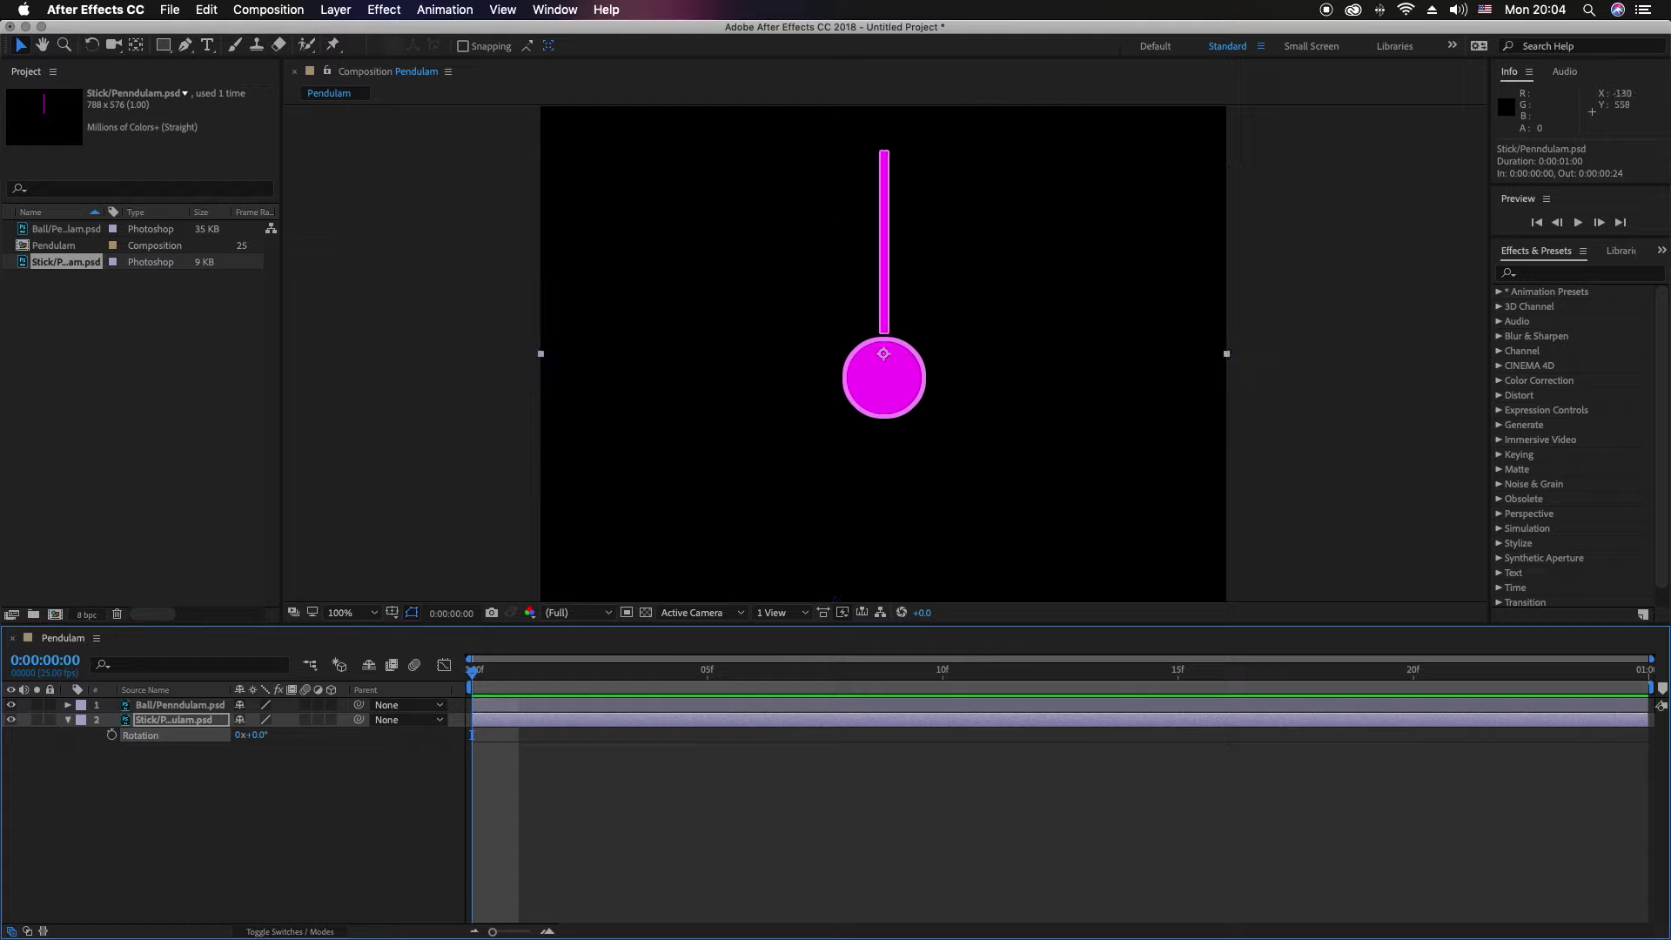
pyautogui.click(276, 768)
pyautogui.click(205, 720)
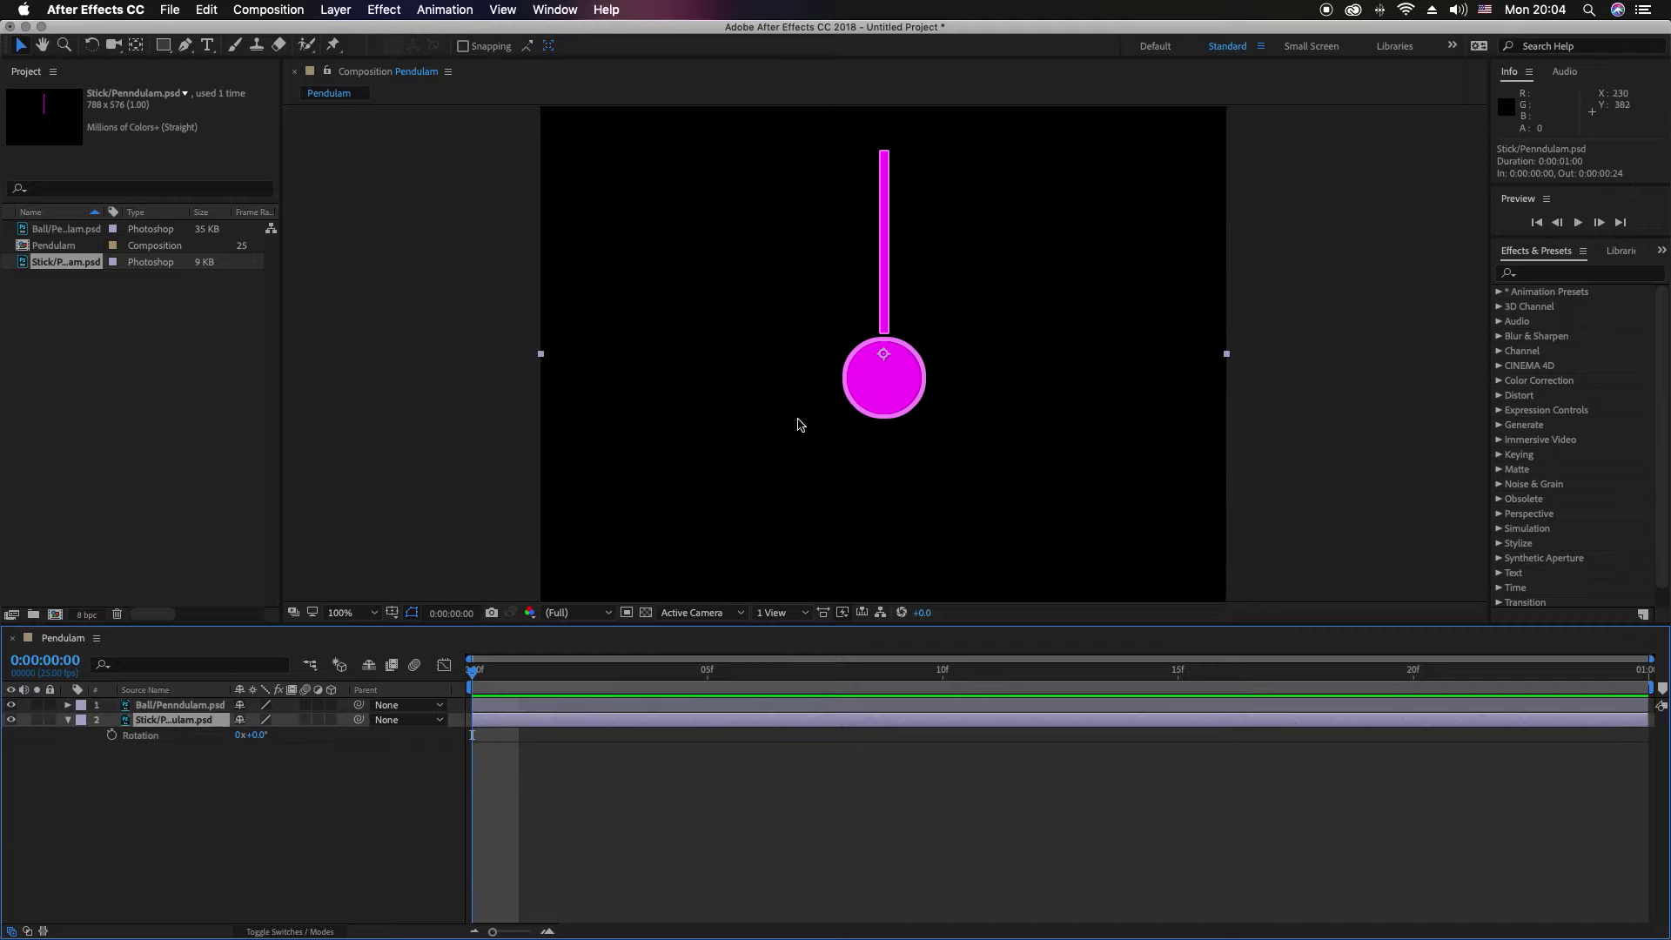
pyautogui.moveTo(884, 353); pyautogui.dragTo(883, 305)
pyautogui.press('super+z')
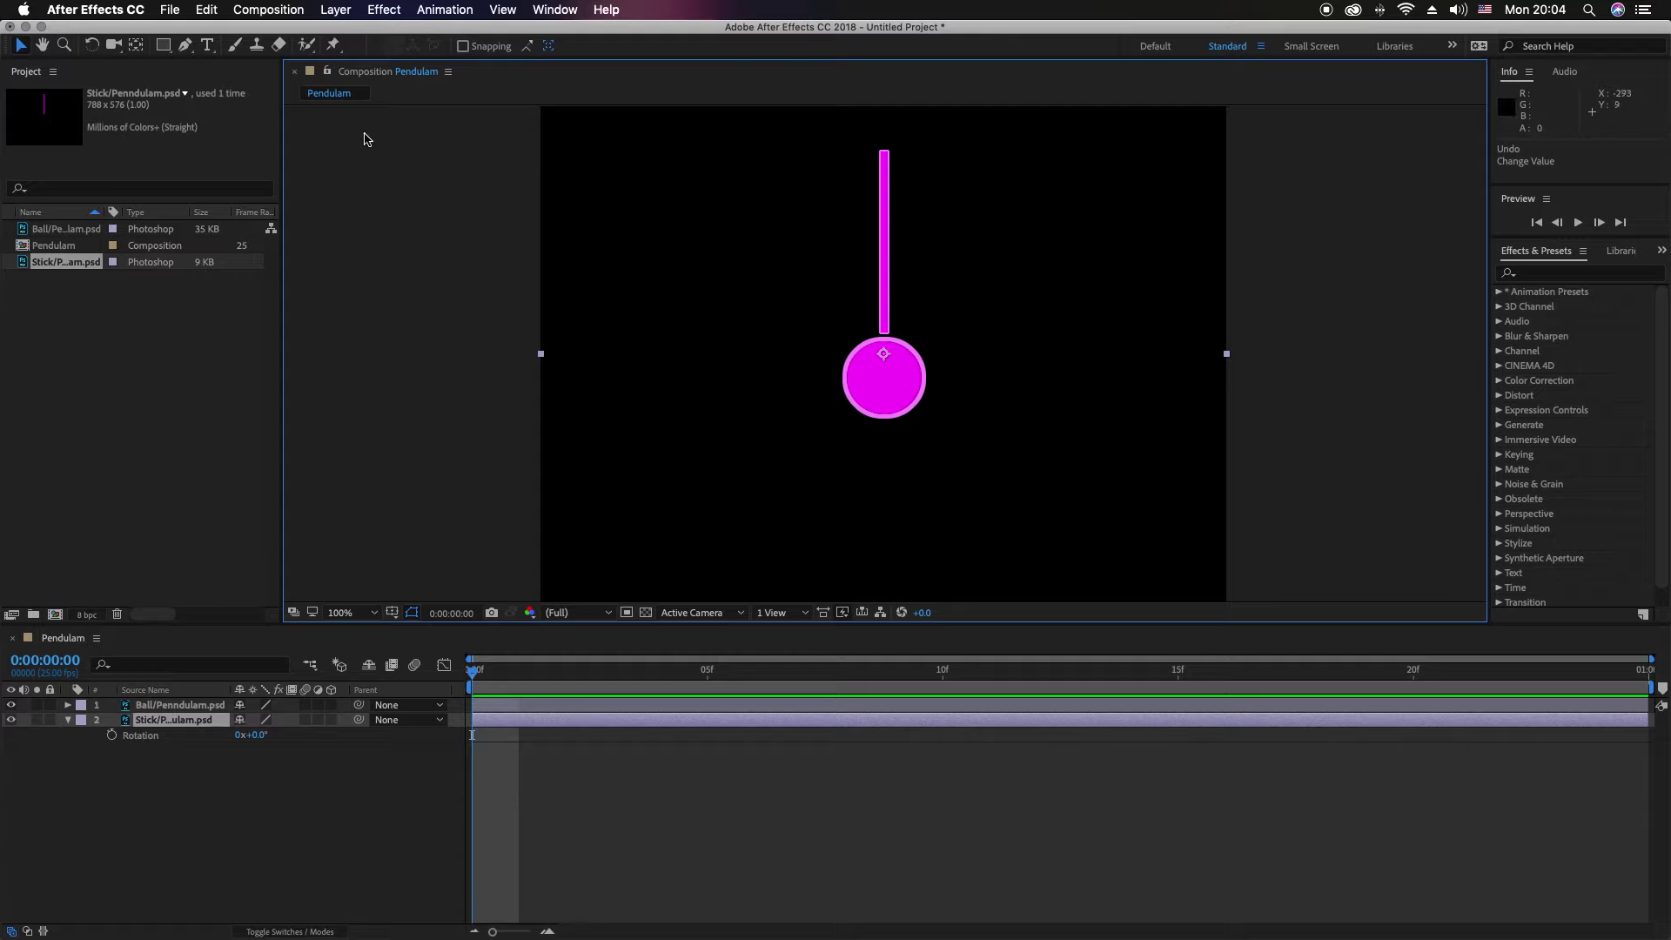
# Step: Move the Stick layer's anchor point to the stick's top end with the Pan Behind tool, test a 6° rotation and reset it to 0°
pyautogui.click(139, 50)
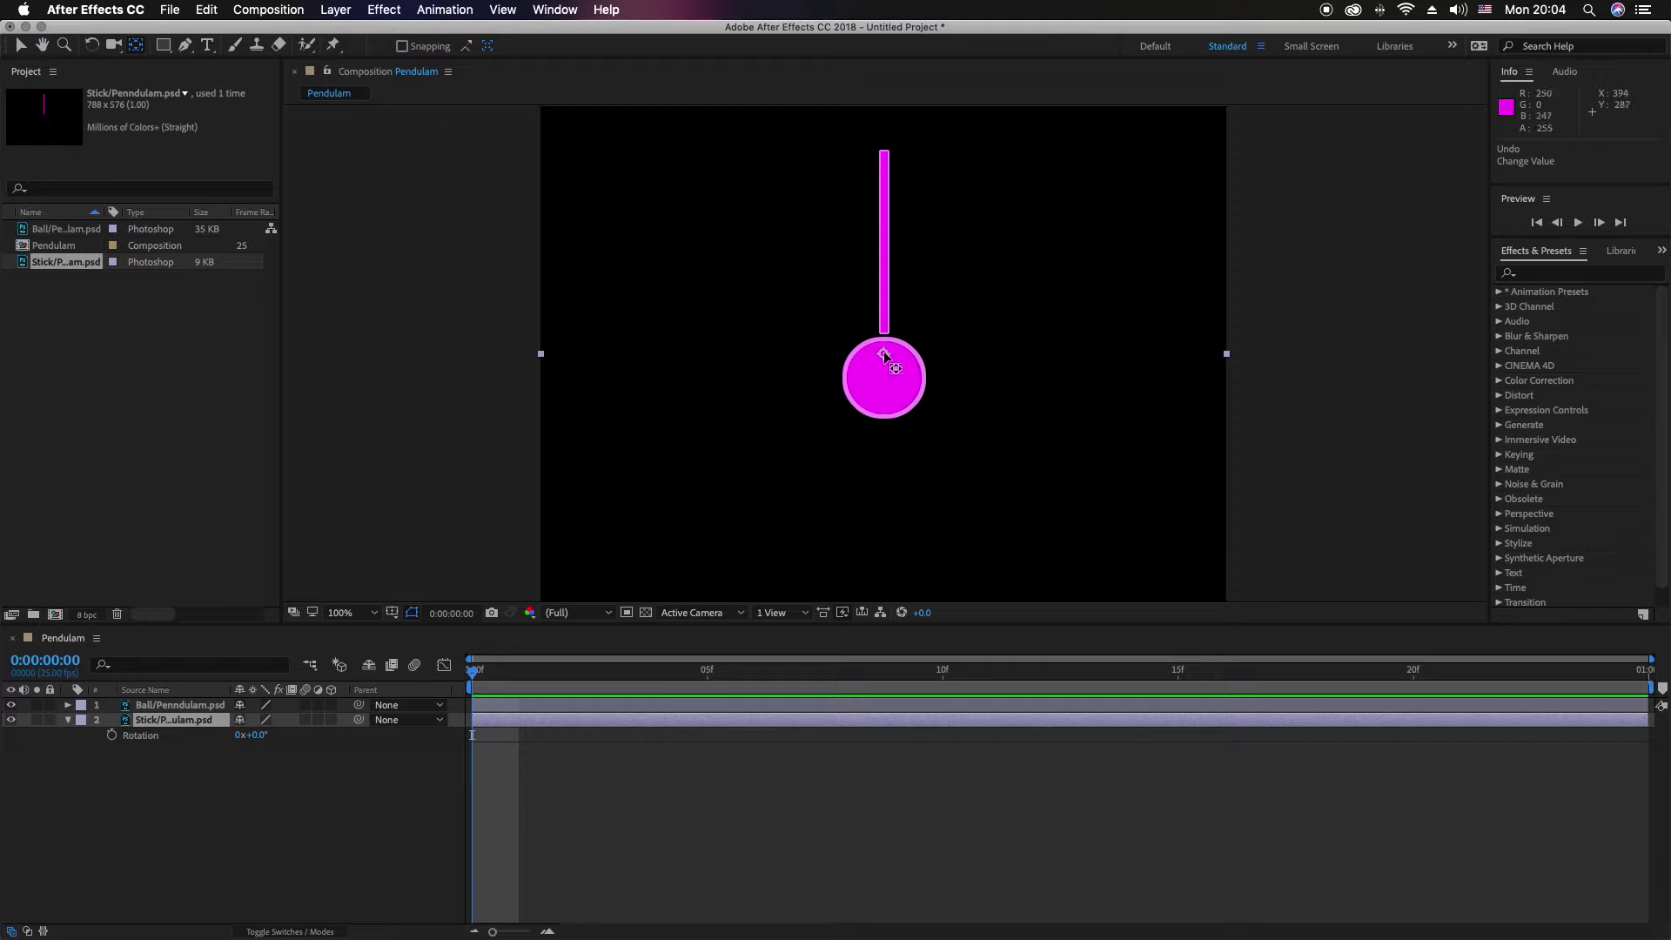
pyautogui.moveTo(885, 351); pyautogui.dragTo(884, 151)
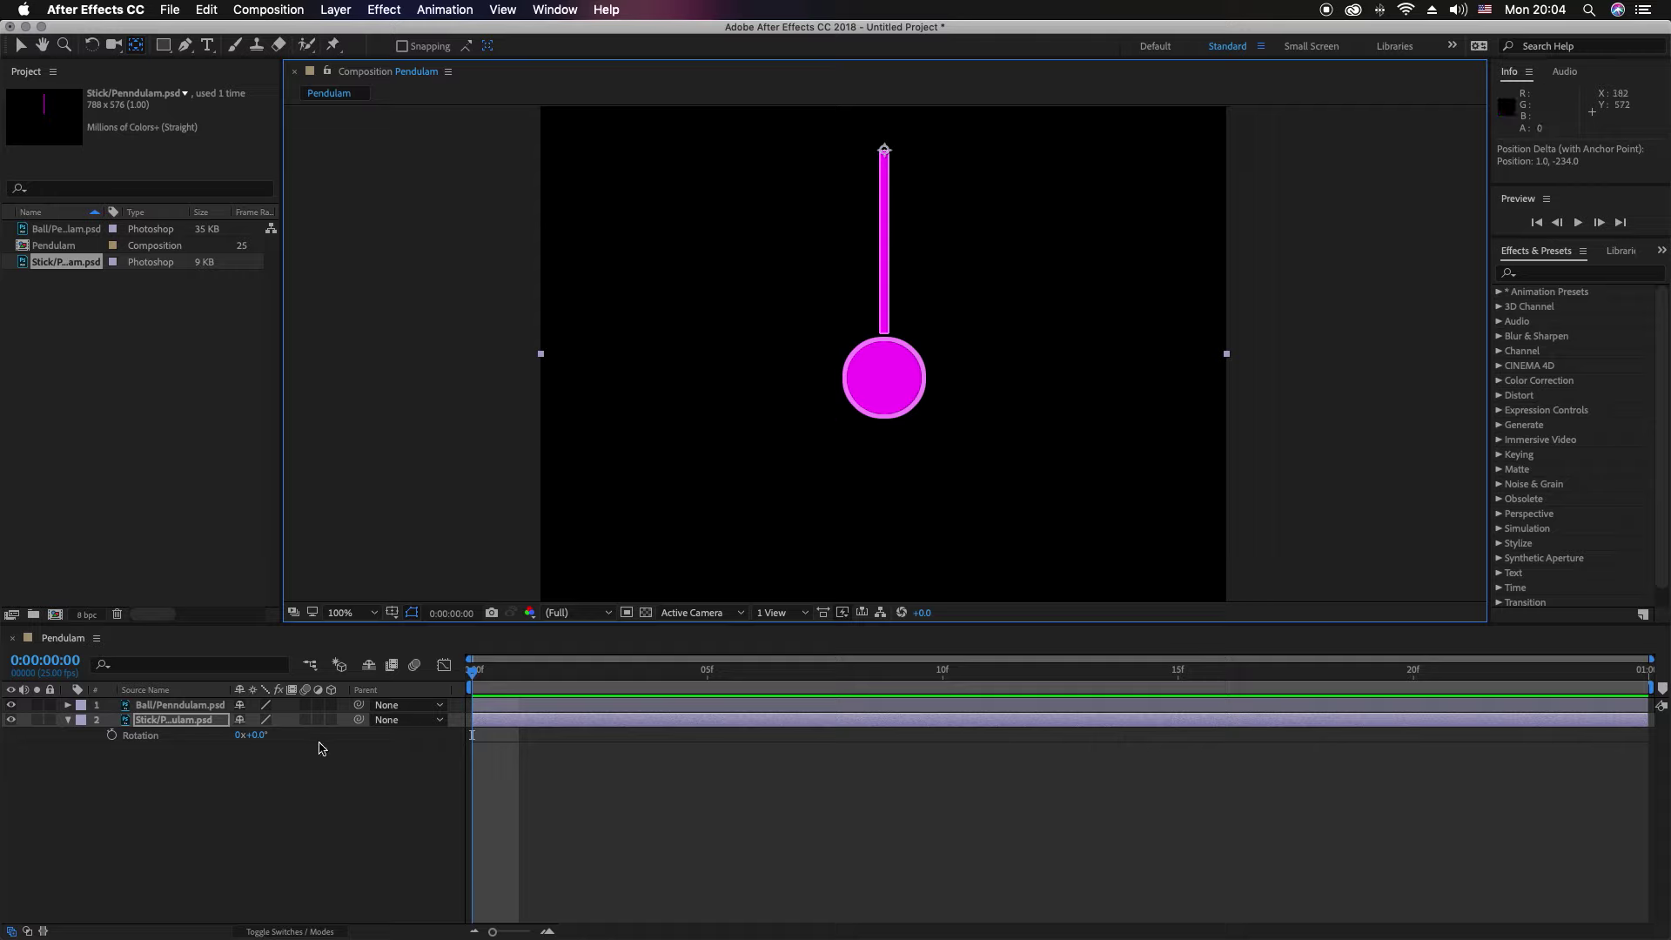
pyautogui.moveTo(261, 734)
pyautogui.mouseDown()
pyautogui.moveTo(320, 724)
pyautogui.moveTo(214, 742)
pyautogui.moveTo(322, 737)
pyautogui.moveTo(244, 739)
pyautogui.moveTo(270, 746)
pyautogui.mouseUp()
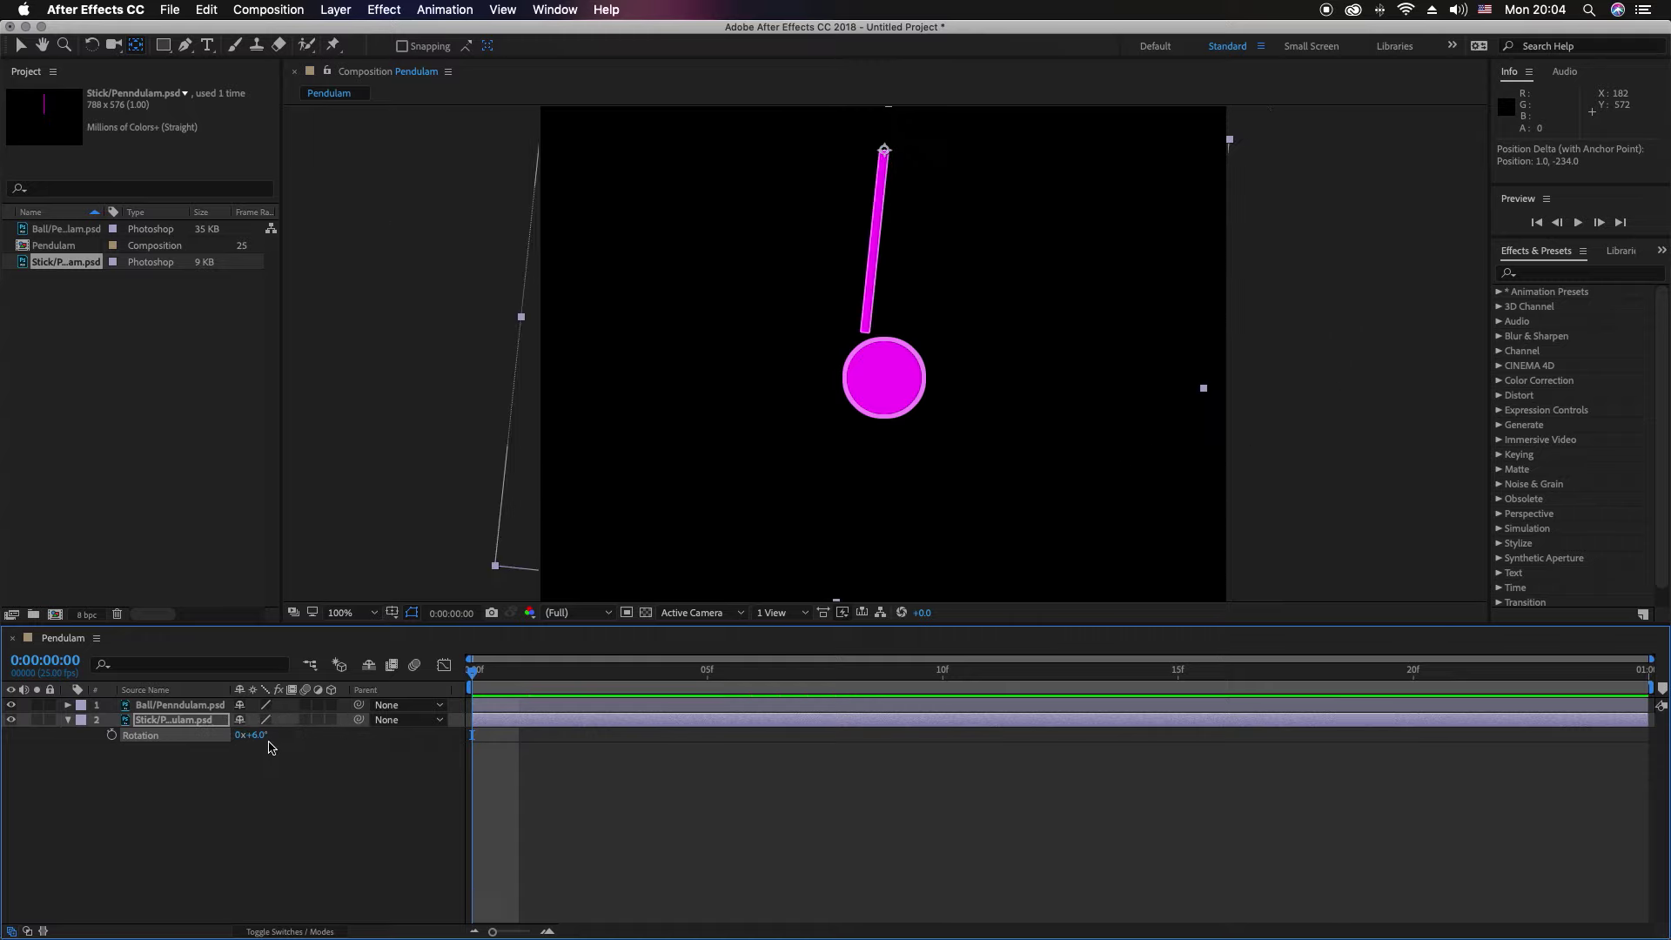
pyautogui.click(254, 736)
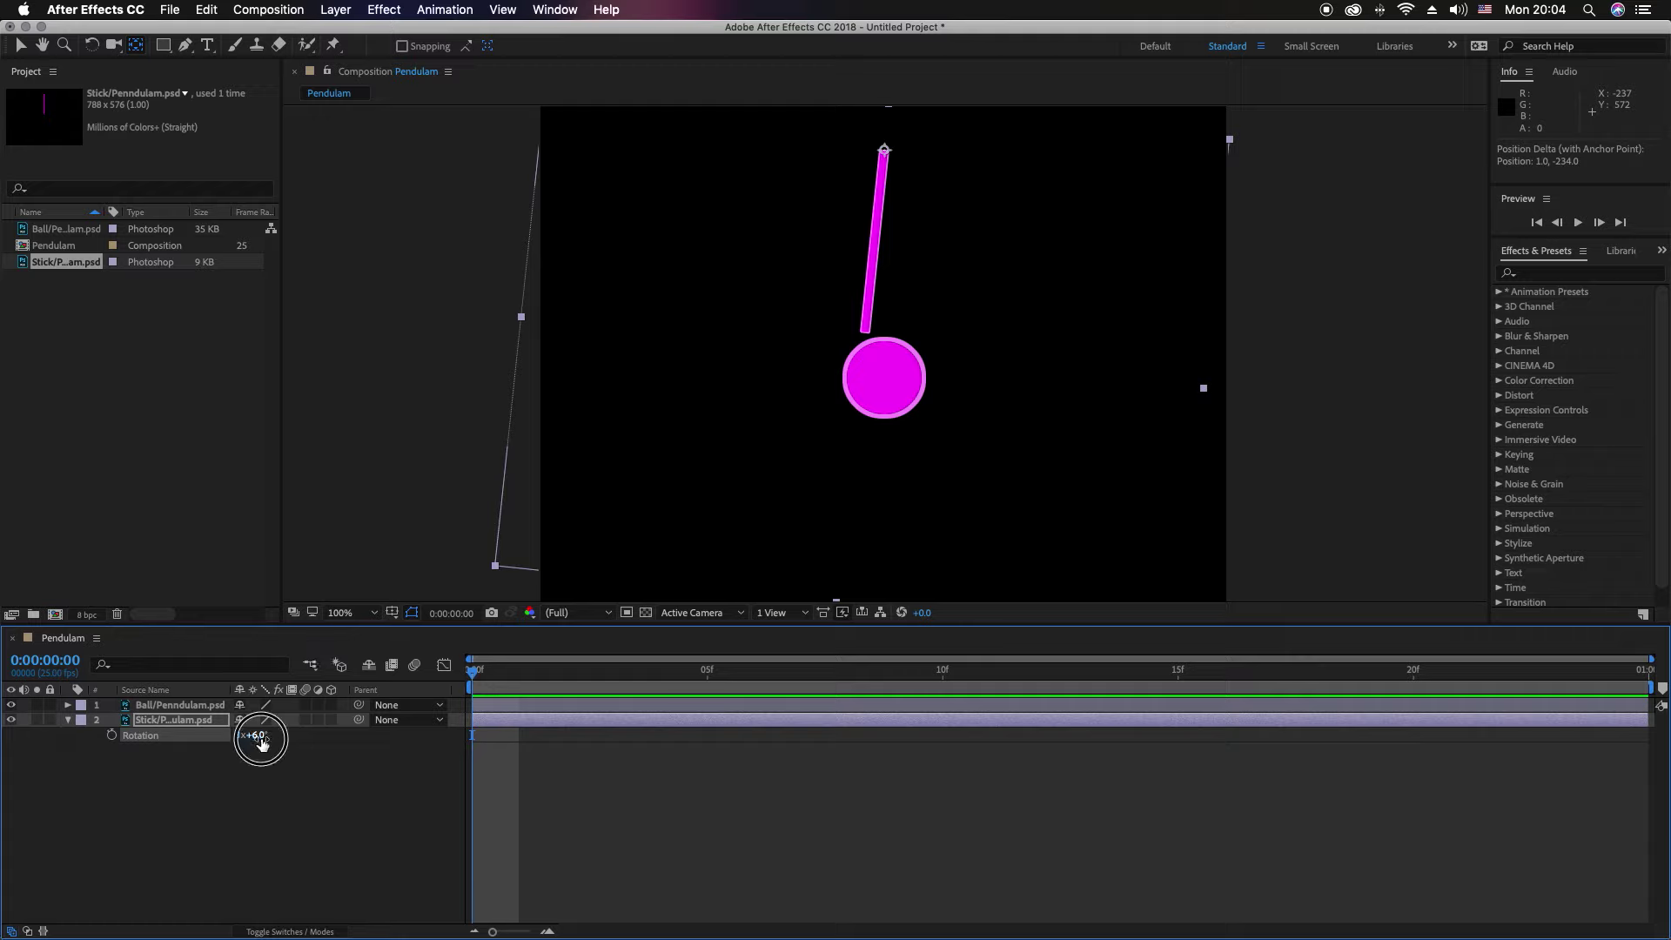
pyautogui.write('0')
pyautogui.press('Return')
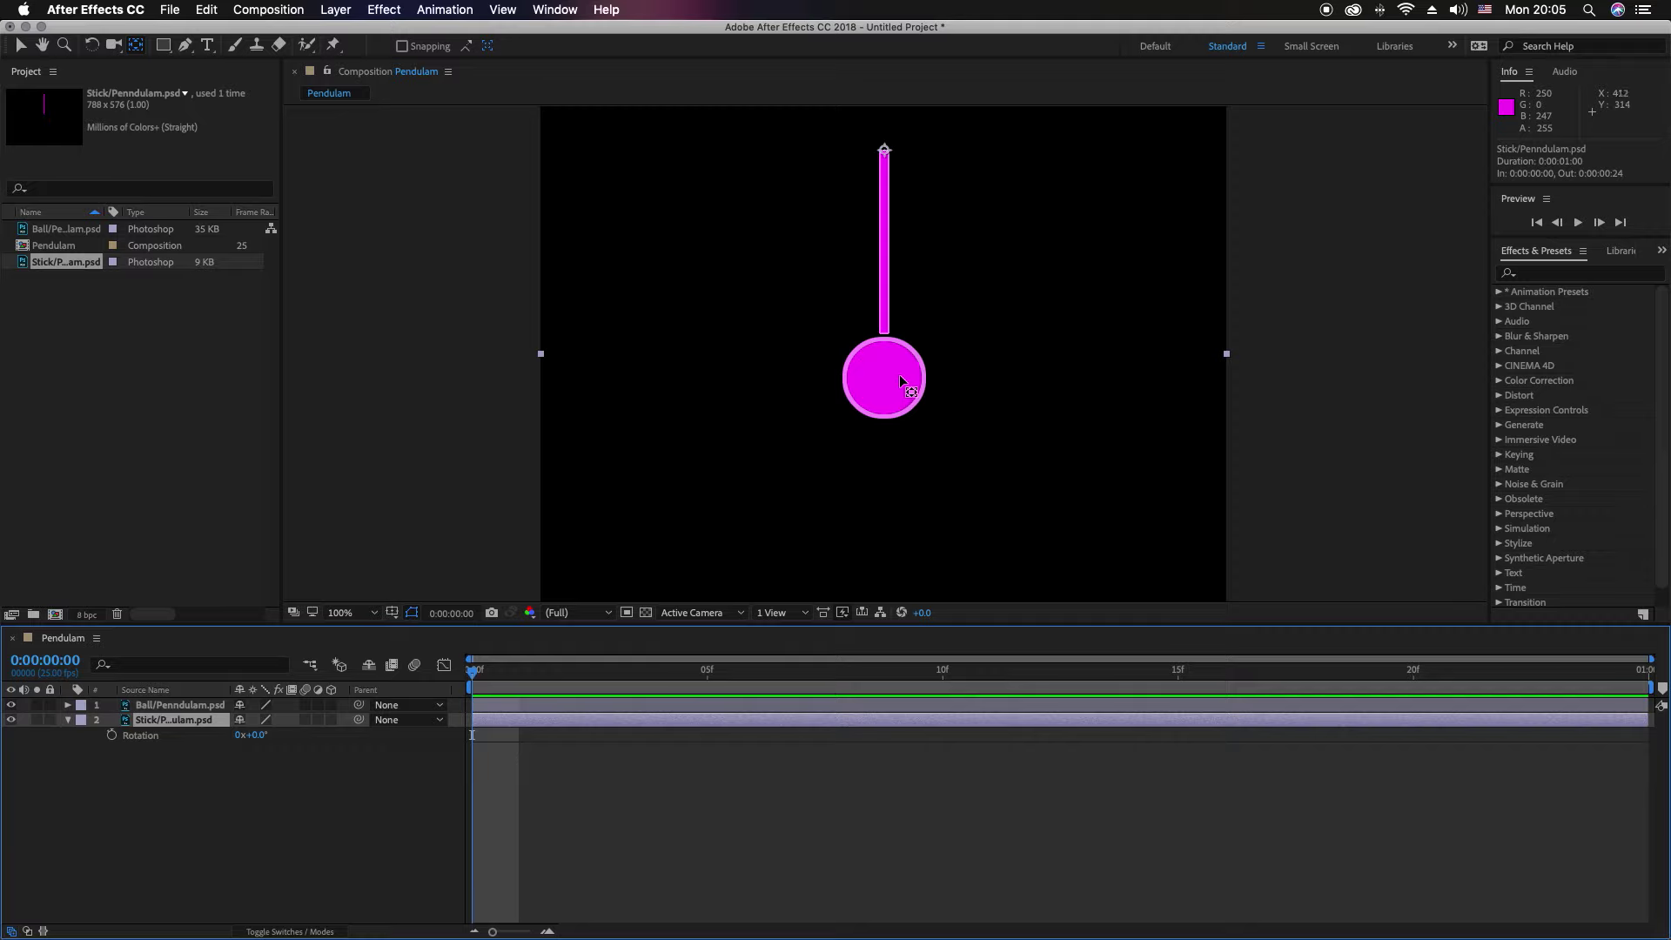
# Step: Parent the Ball layer to the Stick layer and rotate the Stick layer to 11°
pyautogui.click(184, 707)
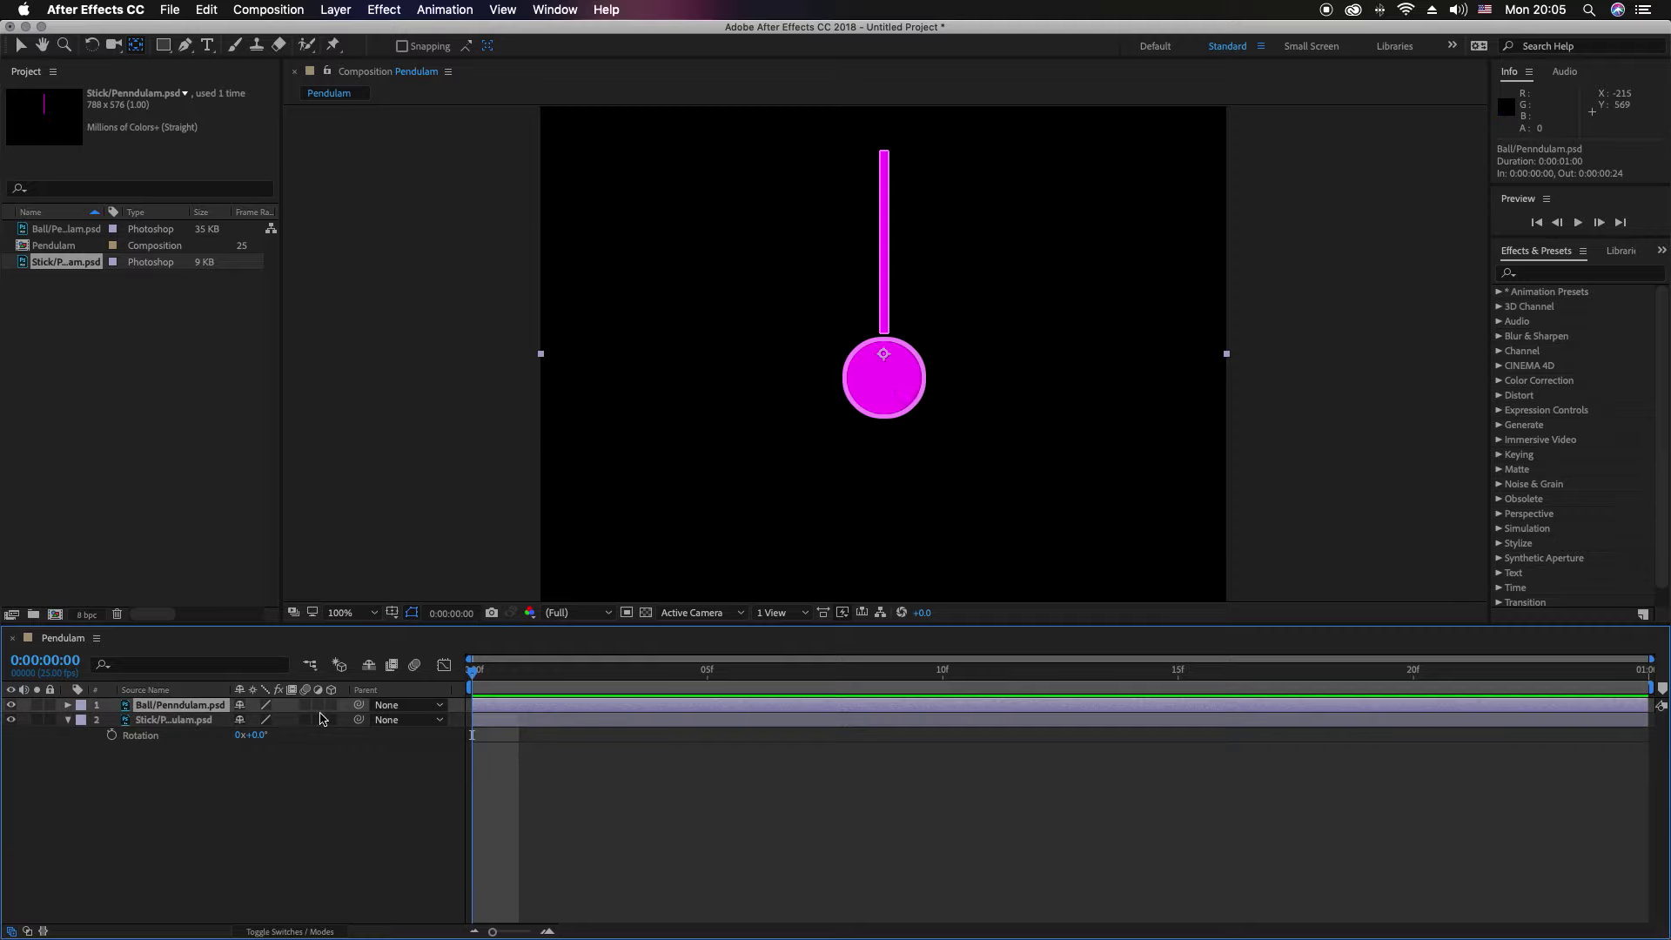
pyautogui.click(437, 707)
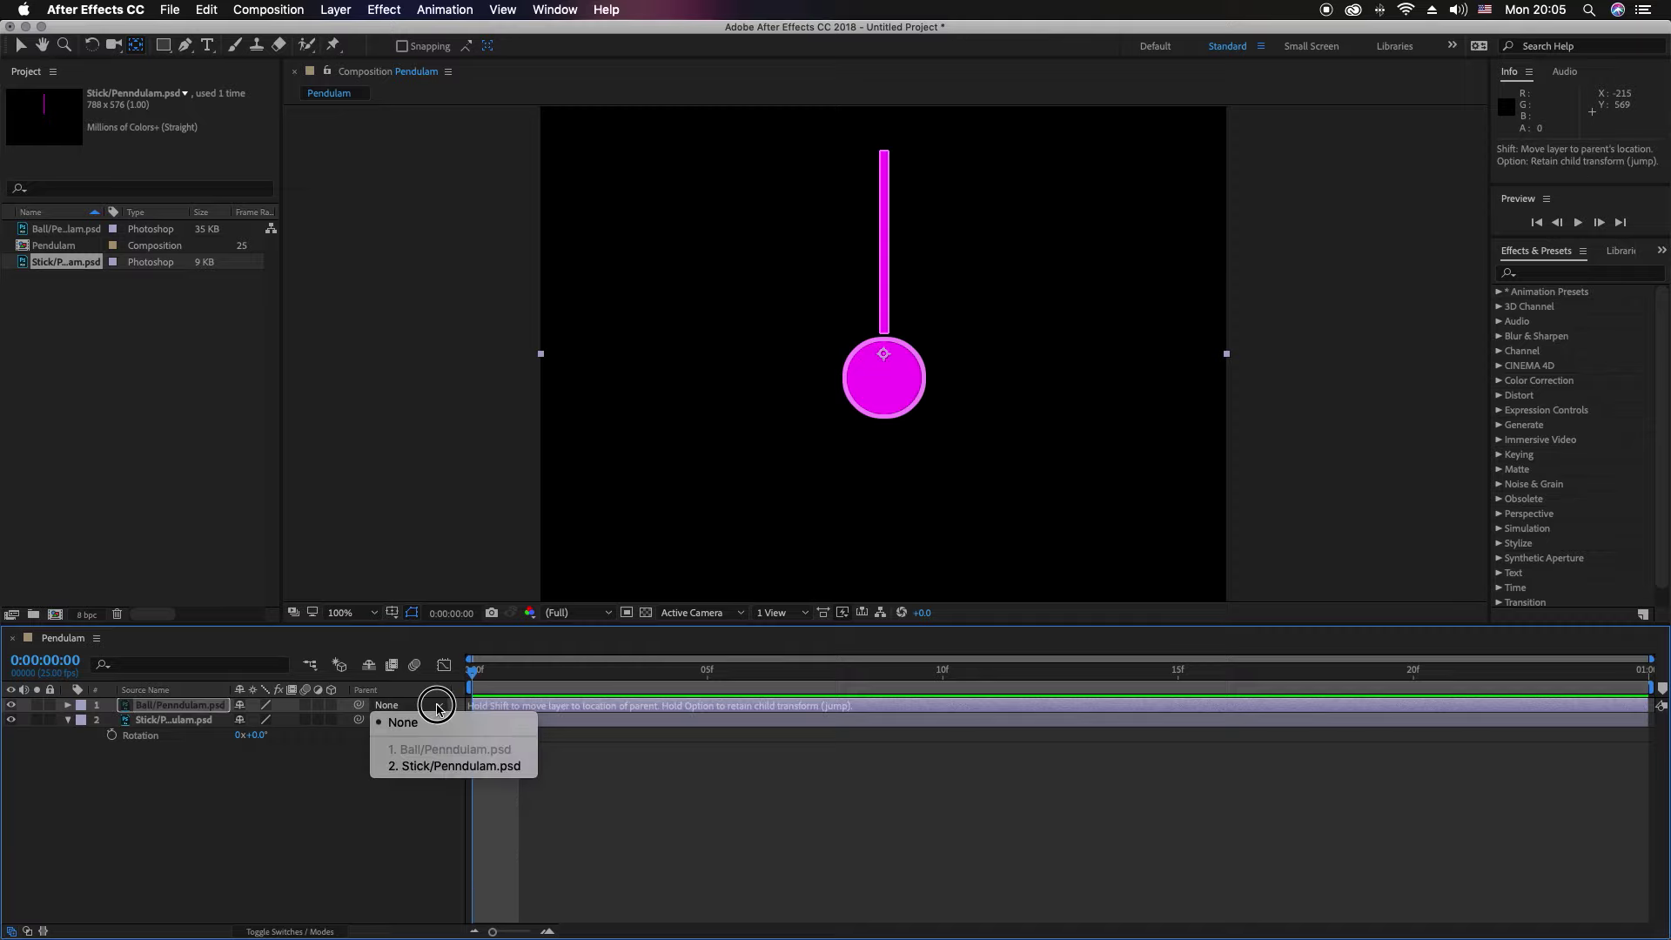
pyautogui.click(414, 768)
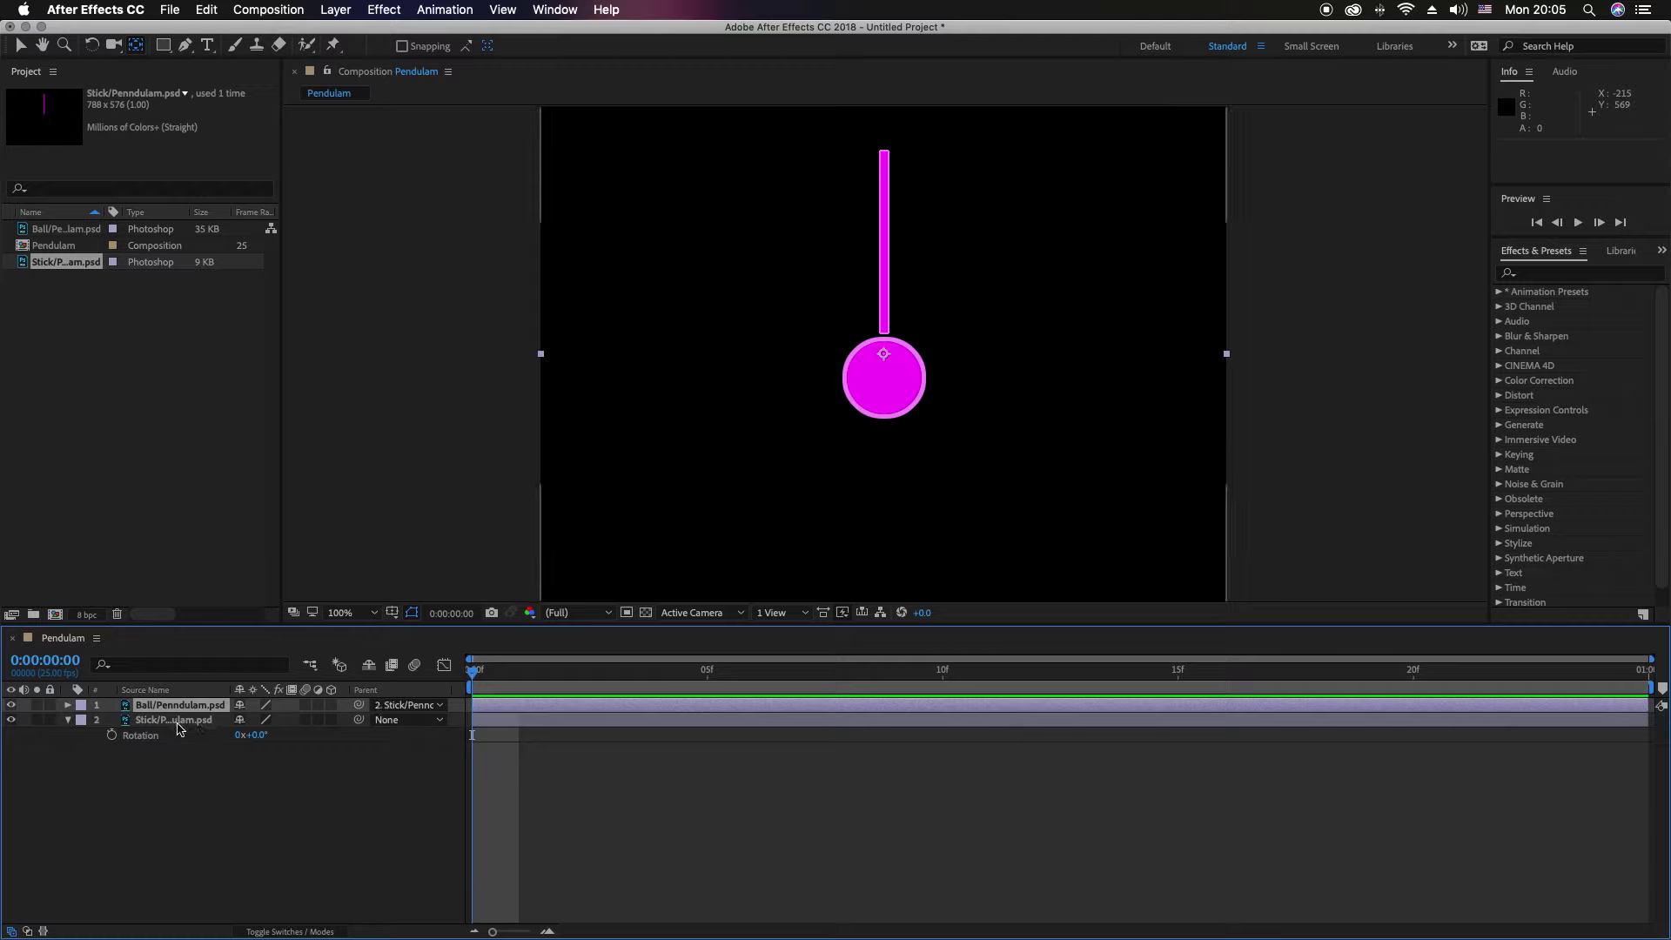
pyautogui.click(174, 720)
pyautogui.moveTo(260, 741)
pyautogui.mouseDown()
pyautogui.moveTo(273, 740)
pyautogui.moveTo(222, 740)
pyautogui.moveTo(280, 735)
pyautogui.moveTo(243, 736)
pyautogui.moveTo(265, 736)
pyautogui.mouseUp()
# Step: Move the Ball layer's anchor point to the stick's lower end, testing the Ball's Rotation and undoing the test
pyautogui.click(198, 707)
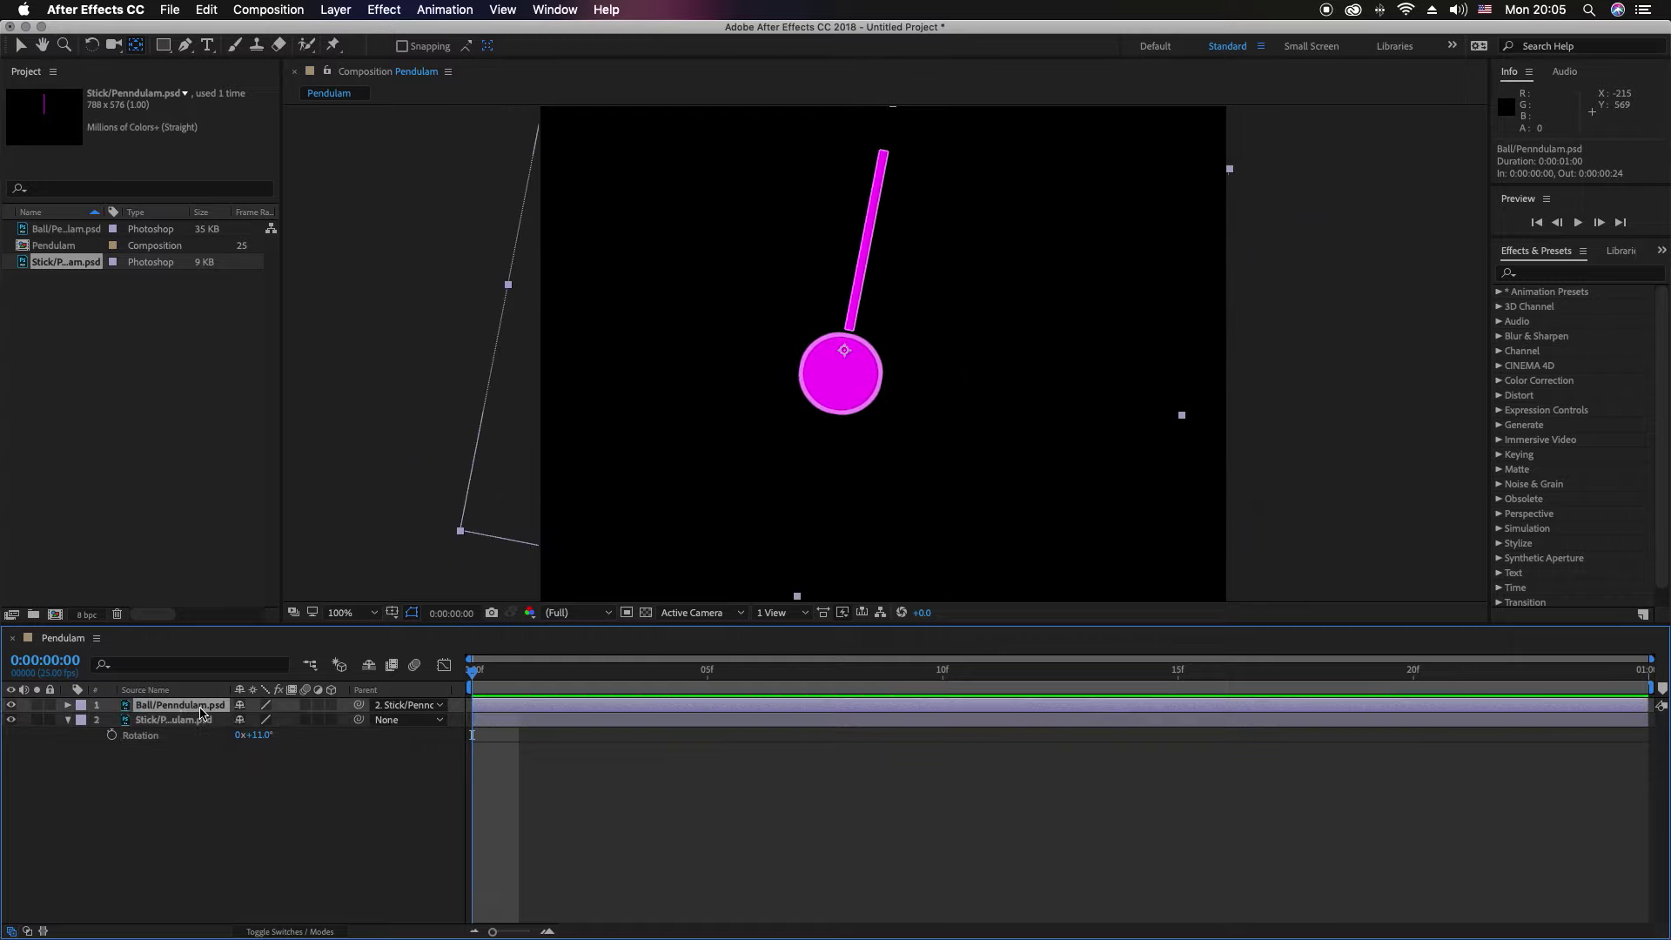
pyautogui.press('r')
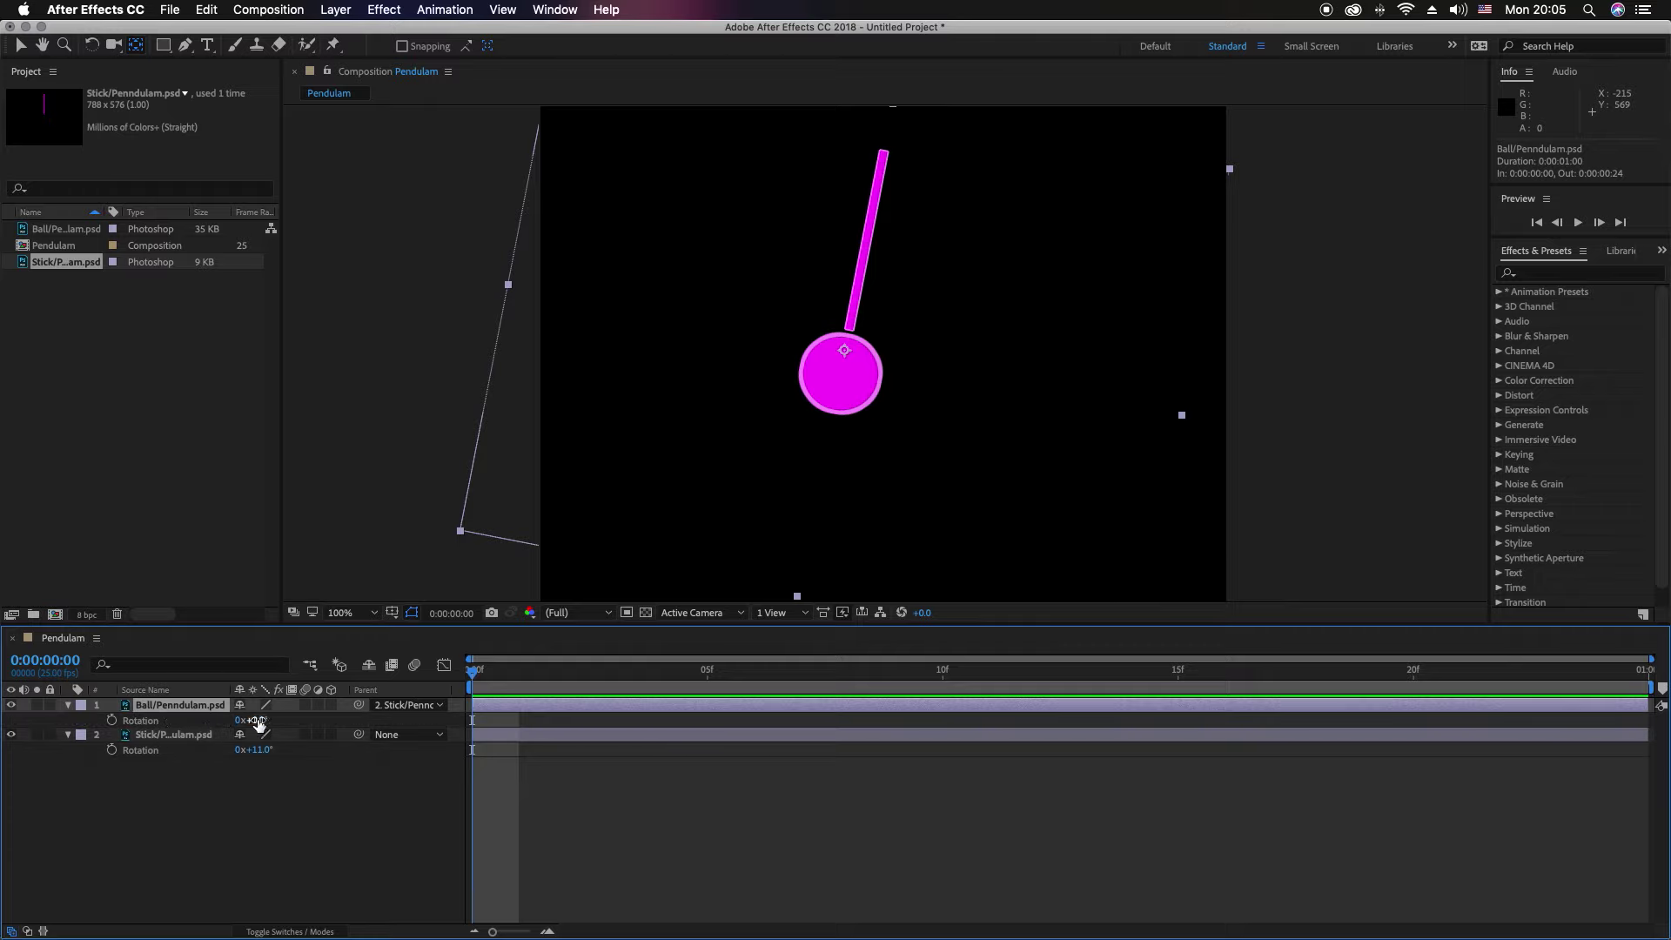
pyautogui.moveTo(261, 720)
pyautogui.mouseDown()
pyautogui.moveTo(317, 692)
pyautogui.moveTo(193, 705)
pyautogui.moveTo(298, 697)
pyautogui.moveTo(209, 714)
pyautogui.moveTo(239, 719)
pyautogui.moveTo(232, 697)
pyautogui.moveTo(254, 718)
pyautogui.mouseUp()
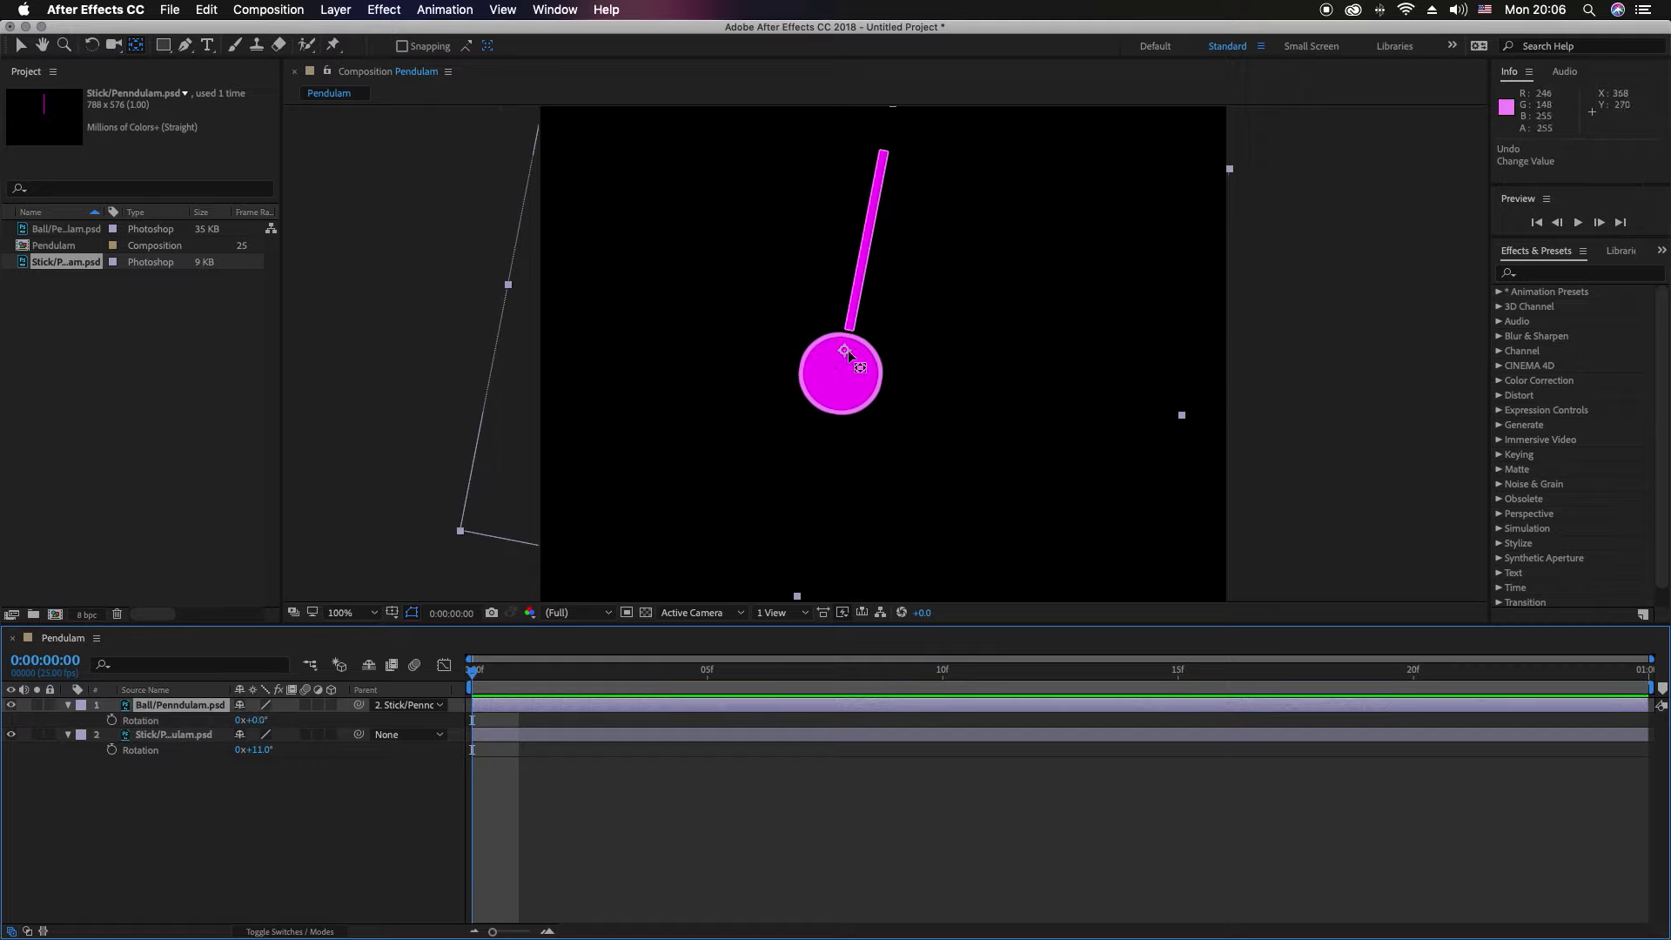
pyautogui.moveTo(844, 346); pyautogui.dragTo(848, 330)
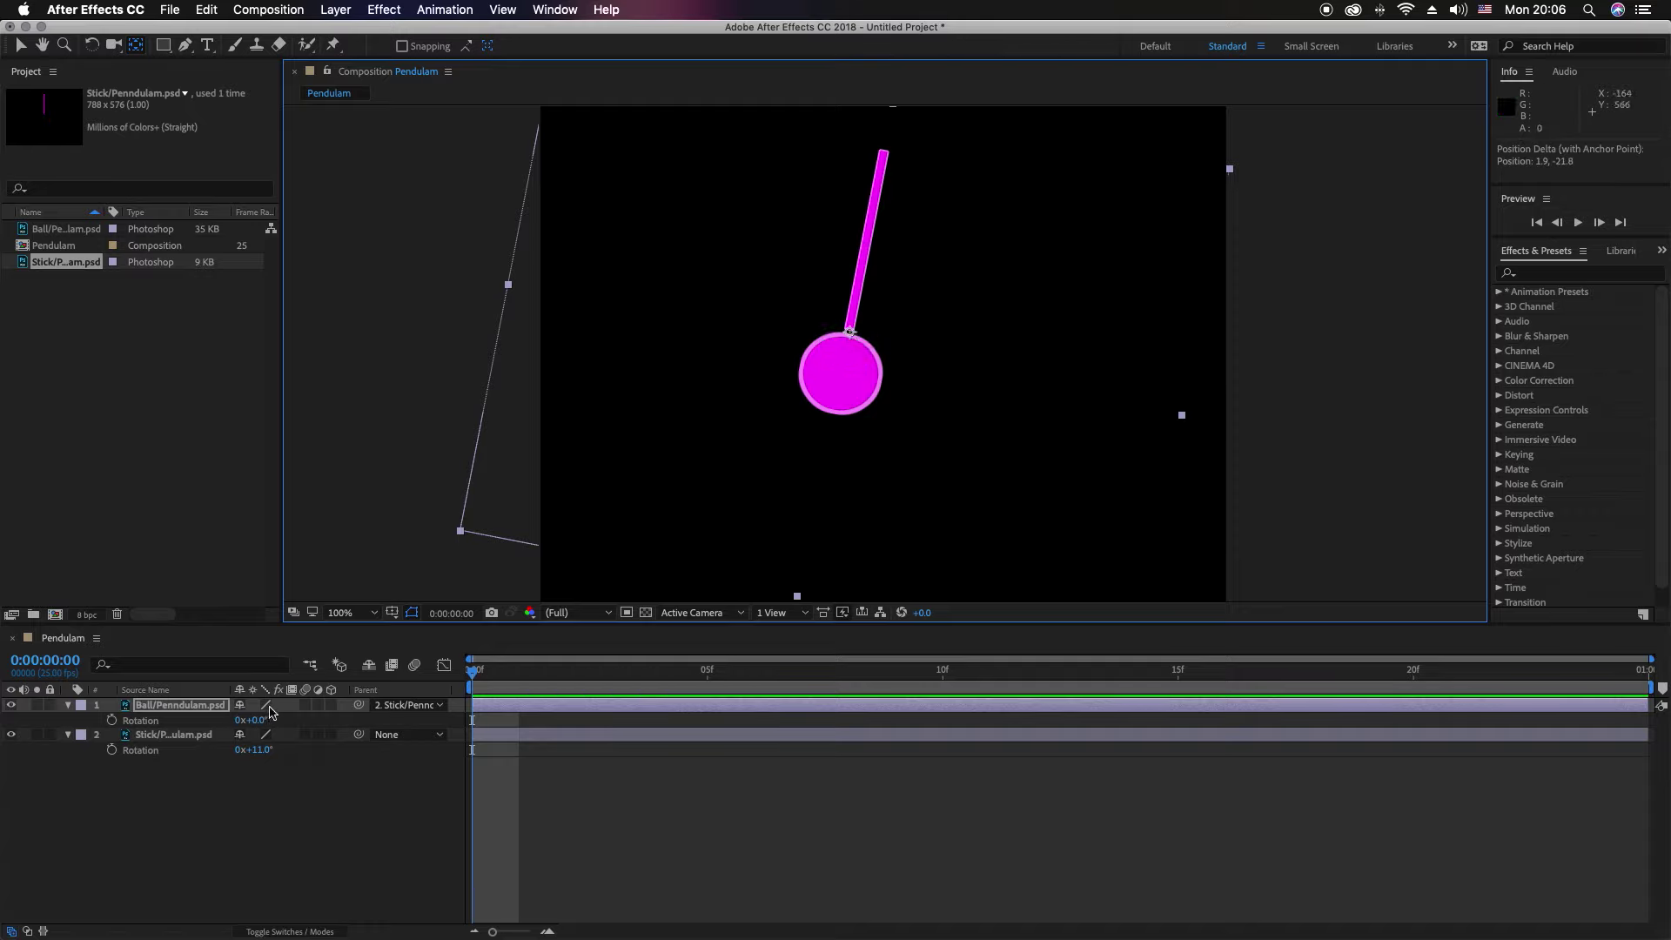
pyautogui.moveTo(253, 720)
pyautogui.mouseDown()
pyautogui.moveTo(285, 719)
pyautogui.moveTo(235, 713)
pyautogui.moveTo(290, 713)
pyautogui.moveTo(232, 720)
pyautogui.moveTo(272, 729)
pyautogui.moveTo(248, 732)
pyautogui.mouseUp()
pyautogui.press('super+z')
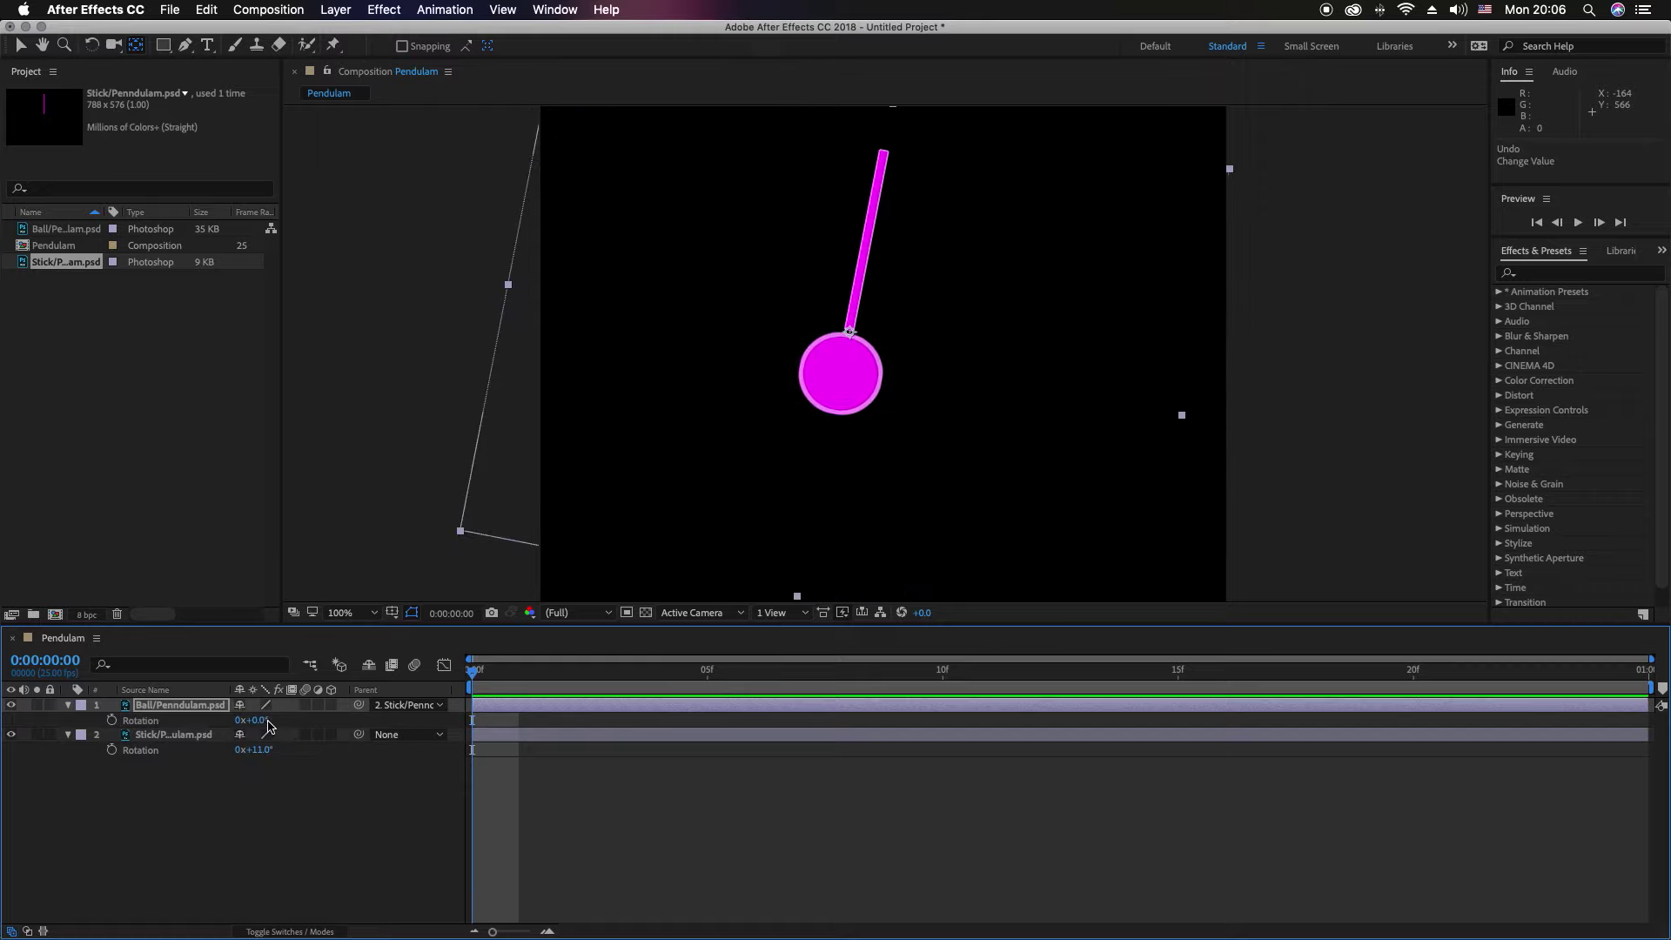
# Step: Rotate the Stick layer to 2° and enable keyframing for its Rotation at 0:00:00:00
pyautogui.click(272, 751)
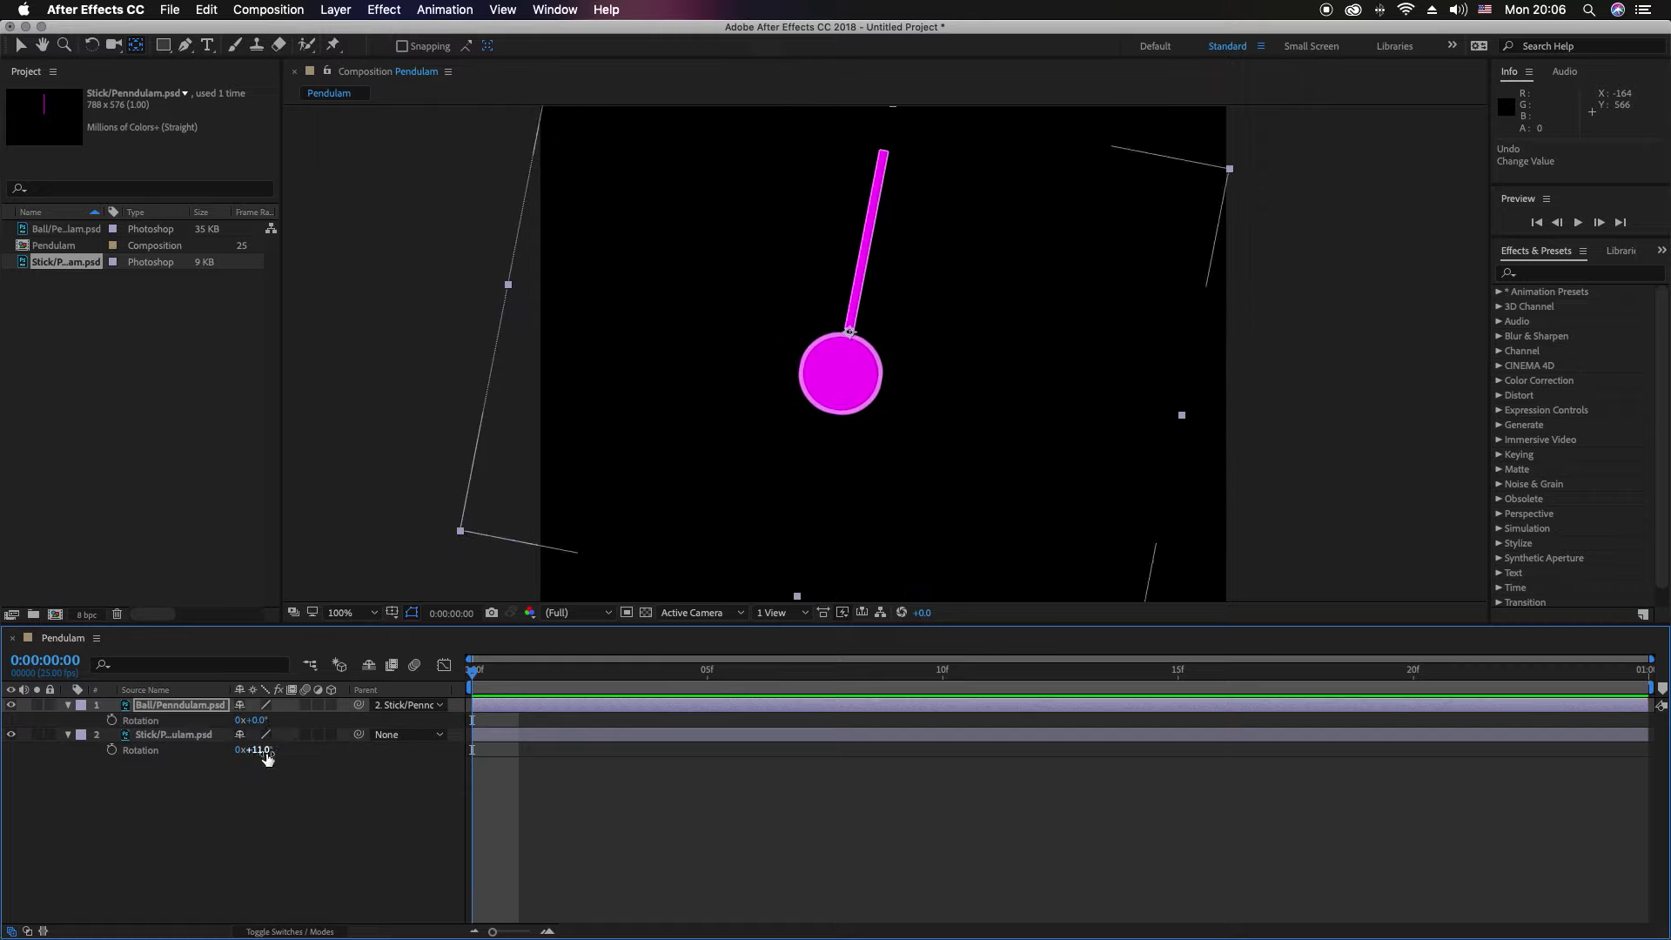
pyautogui.moveTo(265, 751)
pyautogui.mouseDown()
pyautogui.moveTo(290, 742)
pyautogui.moveTo(205, 742)
pyautogui.moveTo(282, 748)
pyautogui.moveTo(247, 748)
pyautogui.moveTo(262, 757)
pyautogui.mouseUp()
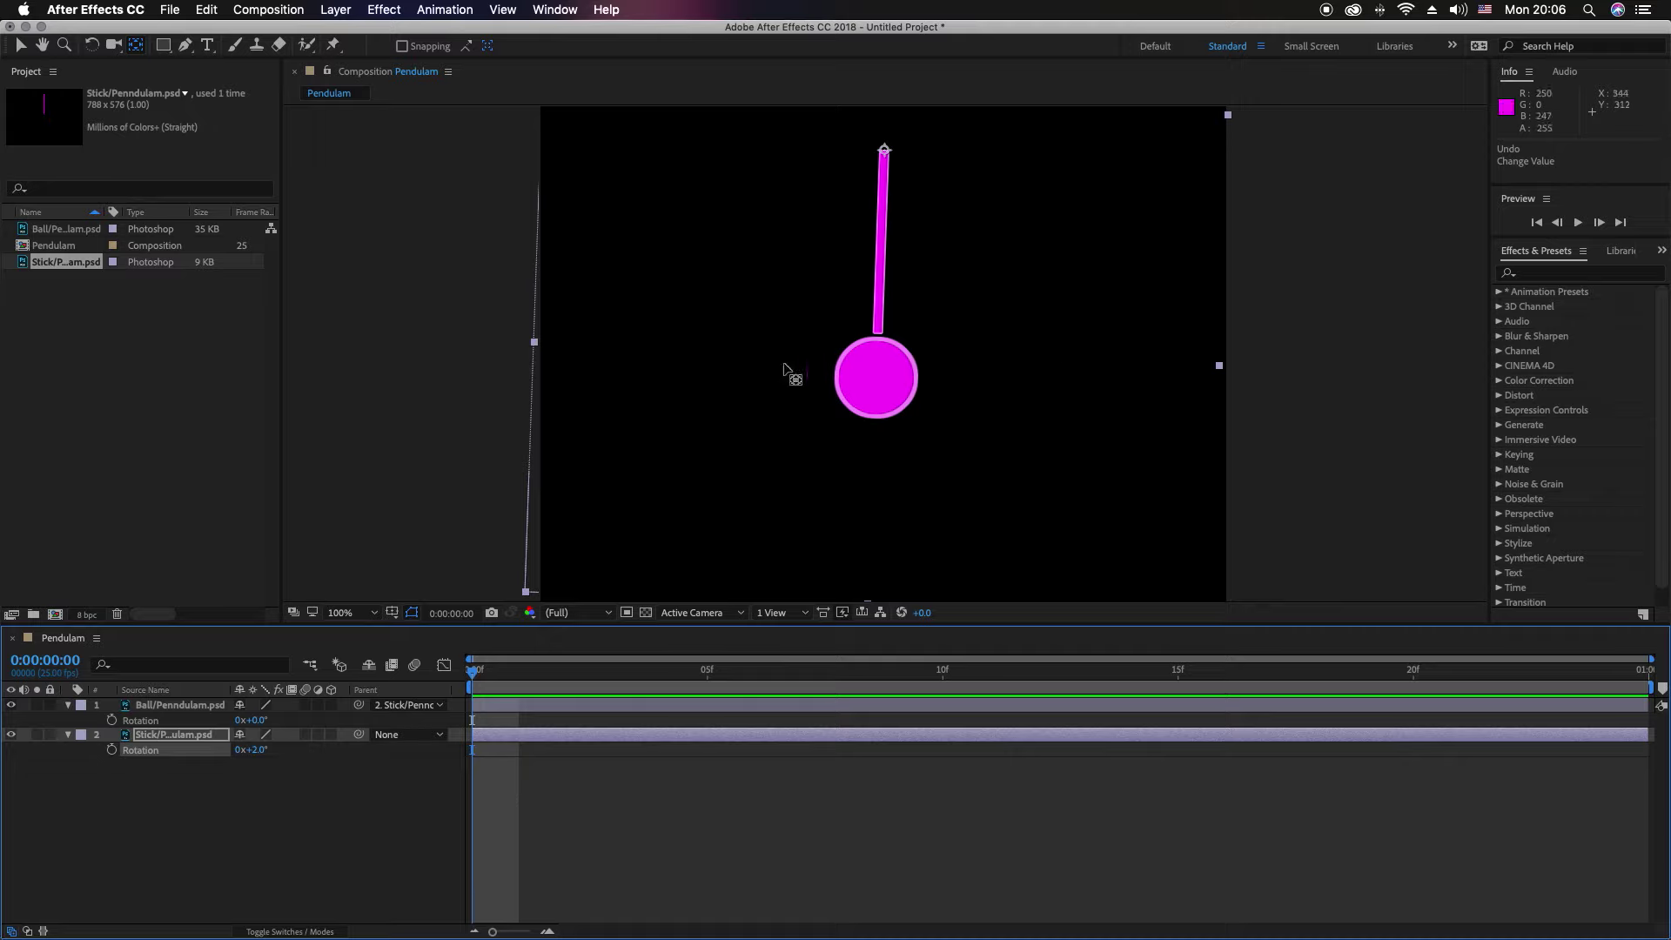
pyautogui.moveTo(470, 675)
pyautogui.mouseDown()
pyautogui.moveTo(737, 663)
pyautogui.moveTo(461, 675)
pyautogui.mouseUp()
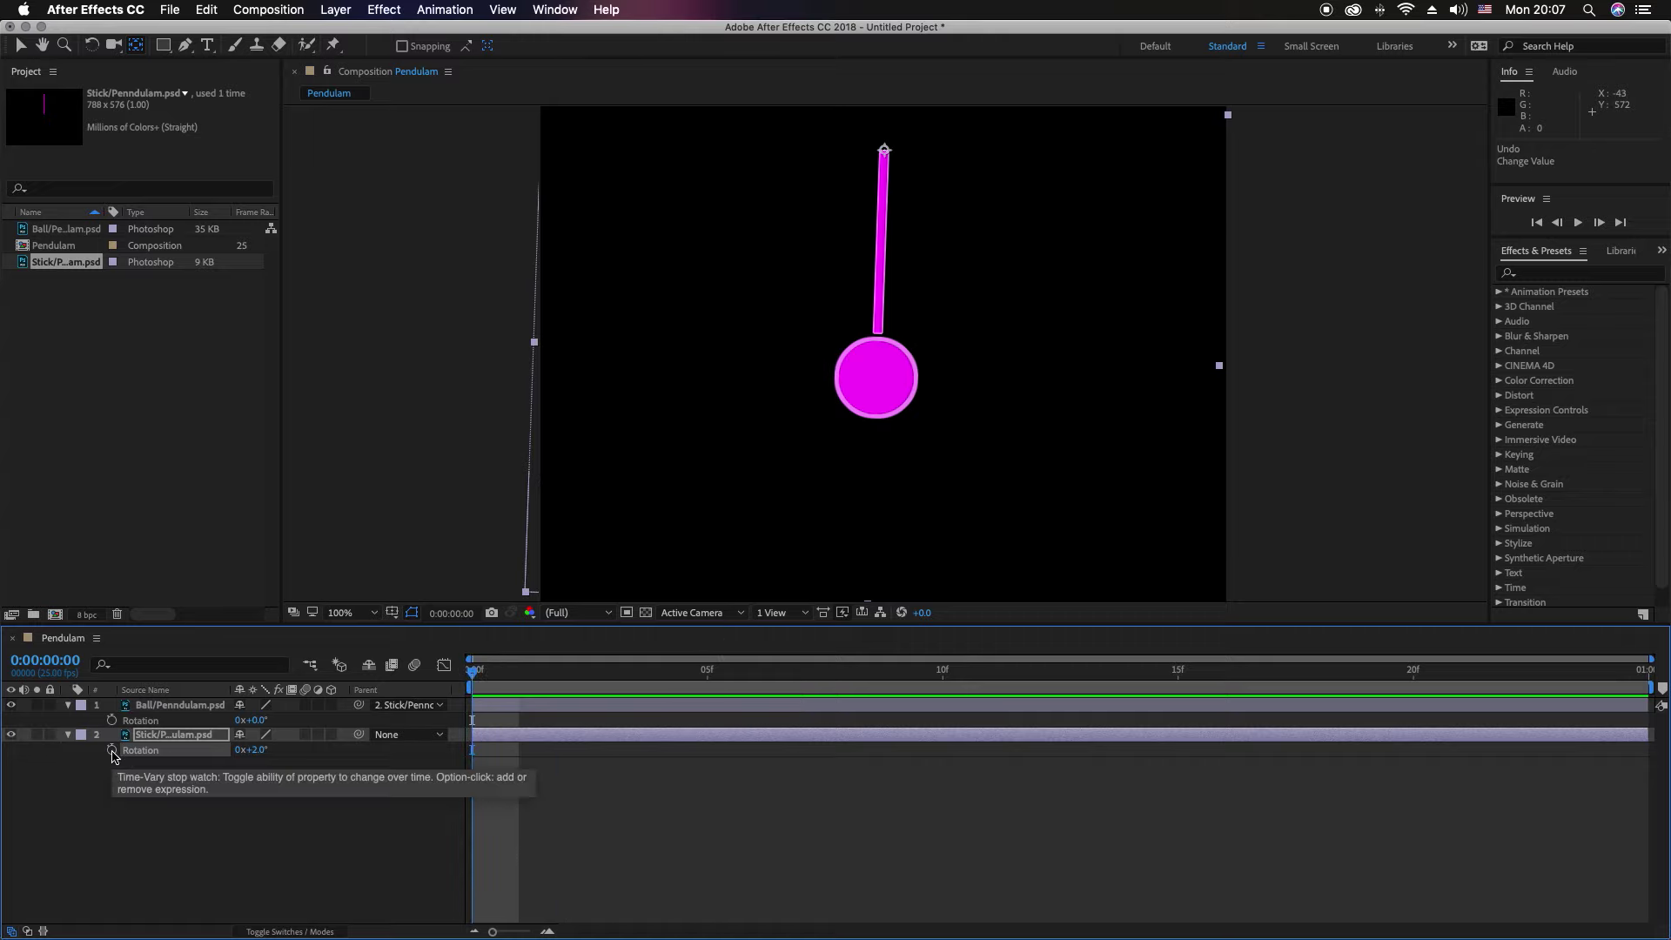
pyautogui.click(112, 751)
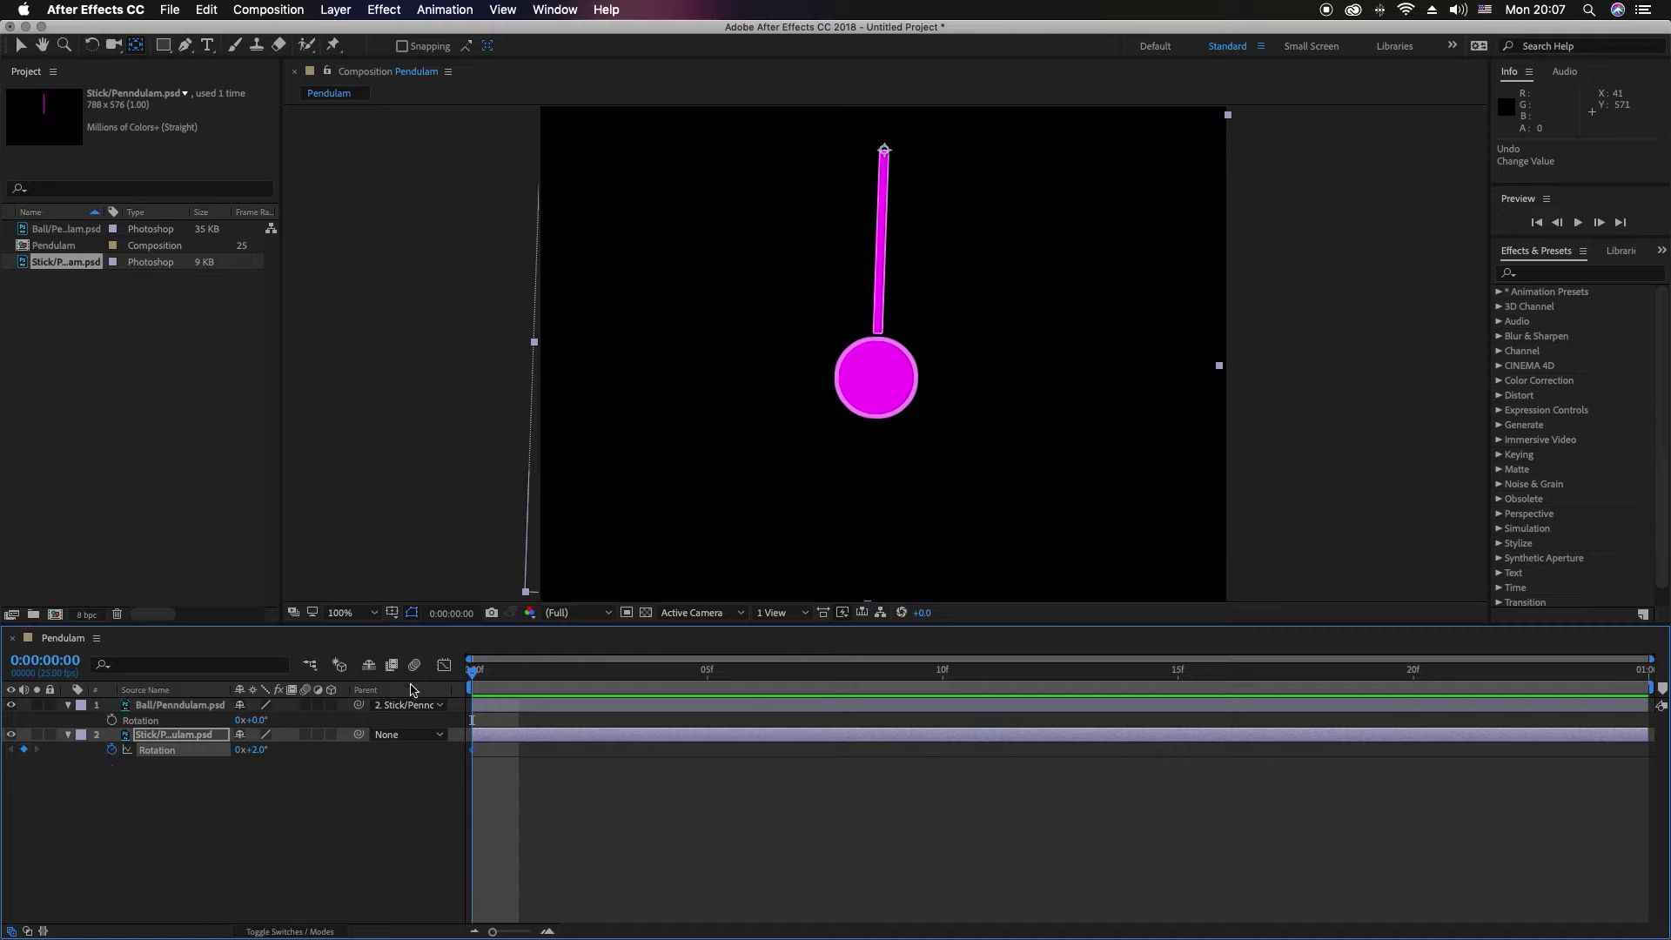
# Step: Set the Stick layer's Rotation keyframe at the first frame to 56°
pyautogui.moveTo(259, 757); pyautogui.dragTo(291, 745)
pyautogui.click(259, 750)
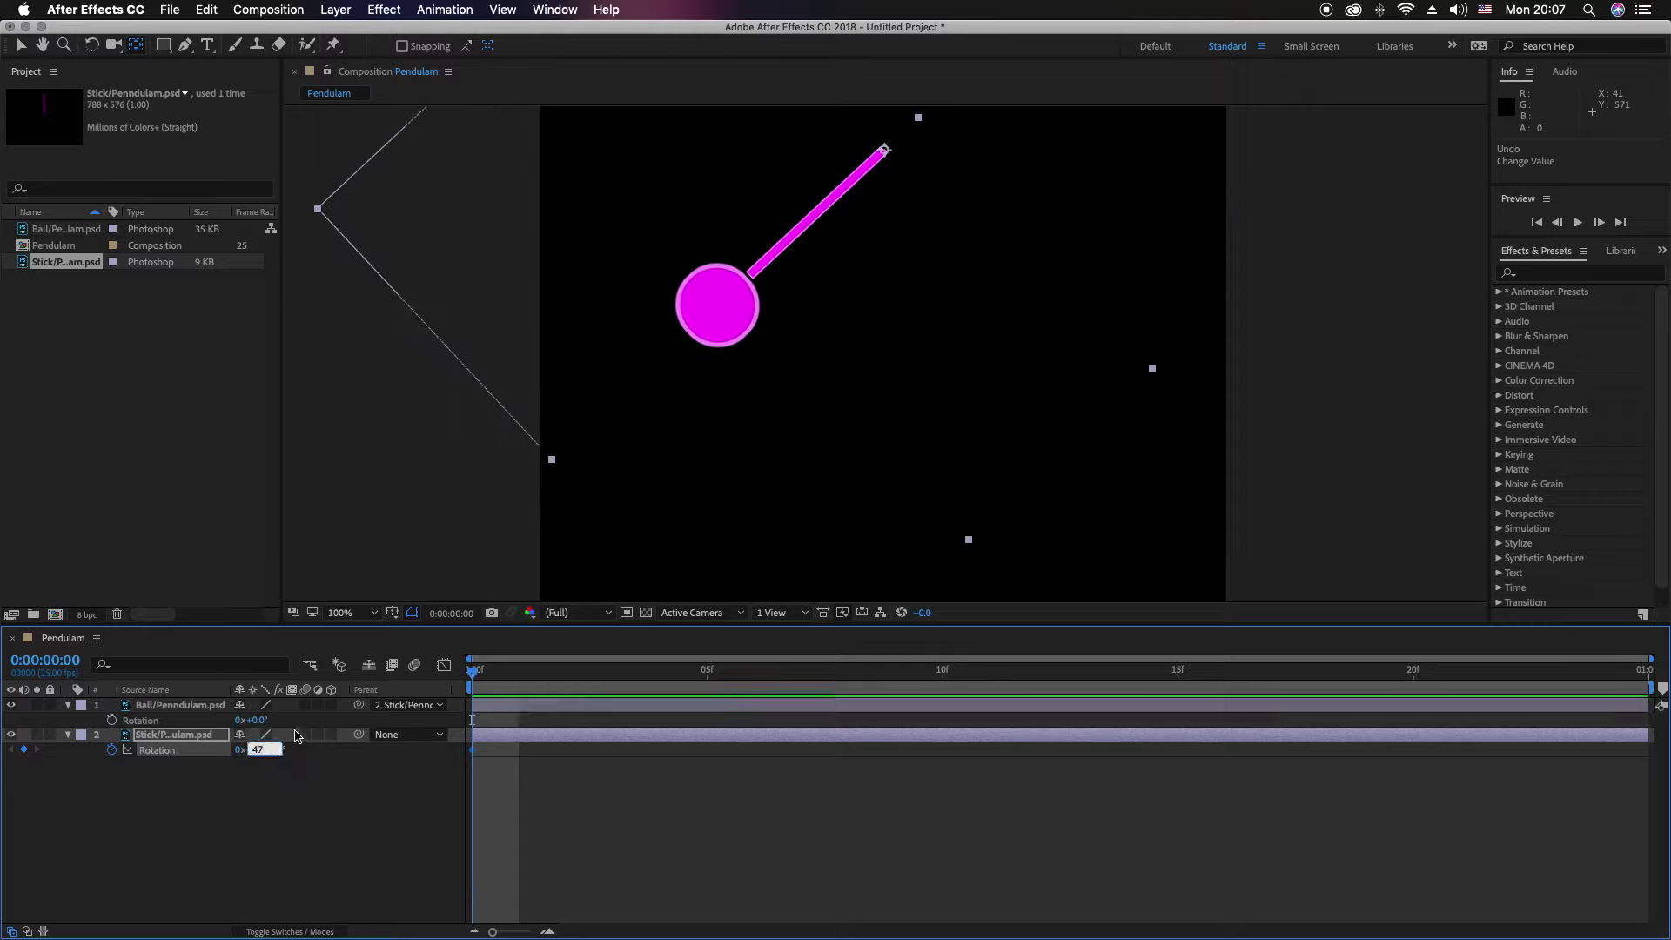
pyautogui.press('Up')
pyautogui.press('Up')
pyautogui.press('Up')
pyautogui.press('Up')
pyautogui.press('Up')
pyautogui.press('Up')
pyautogui.press('Up')
pyautogui.press('Up')
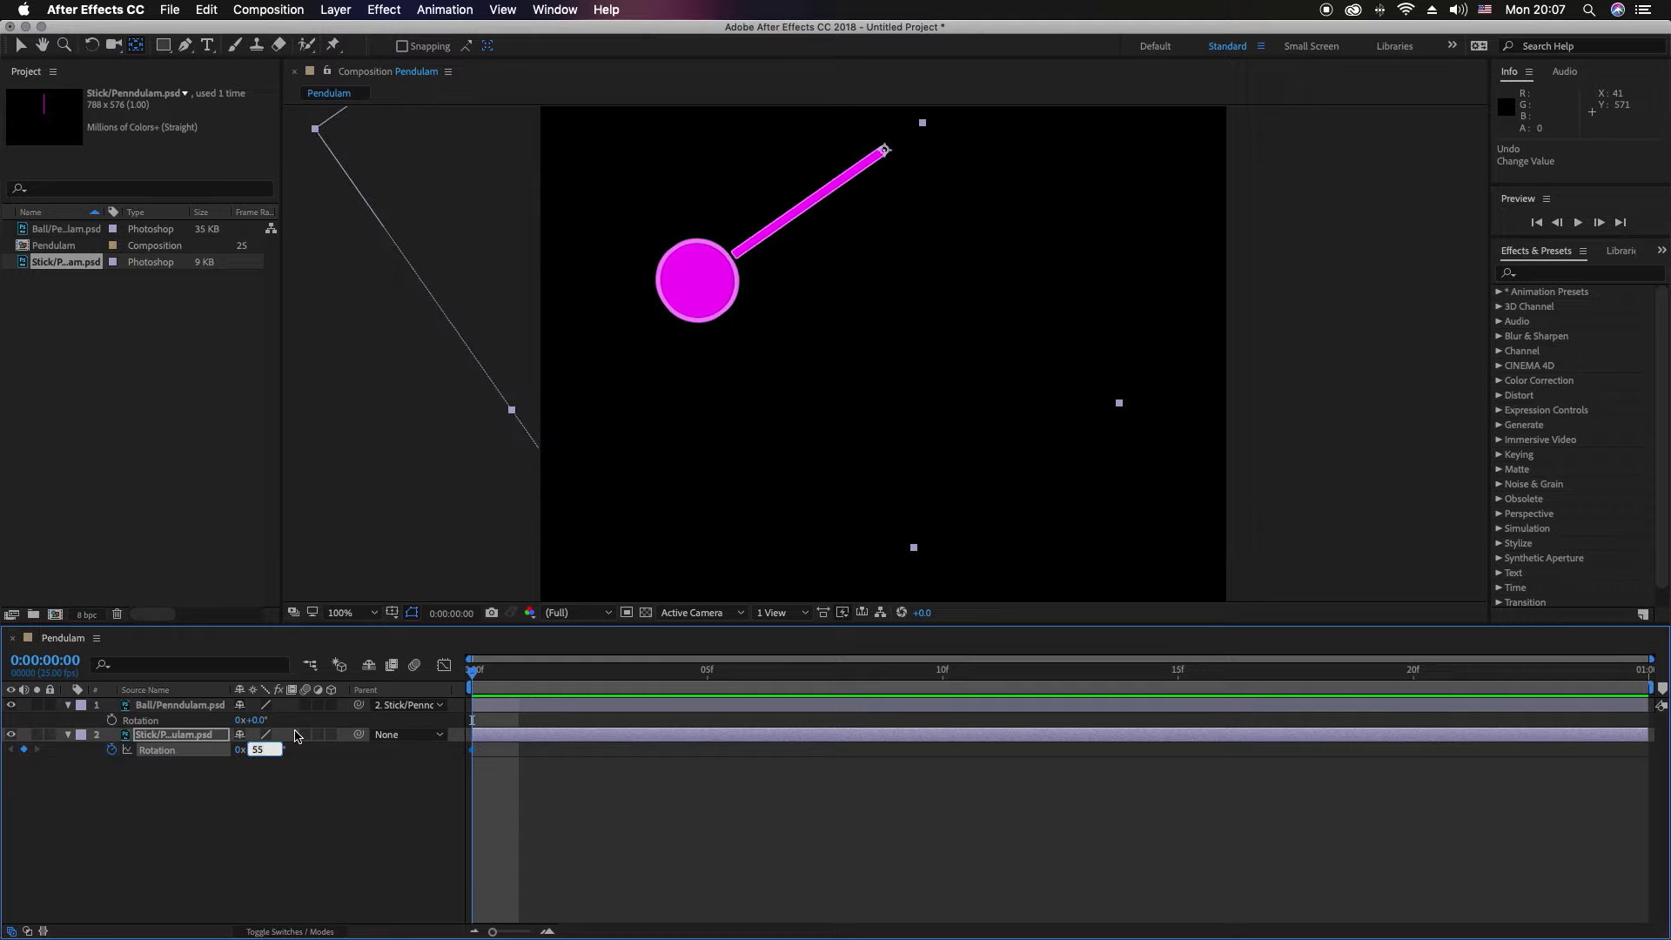
pyautogui.press('Up')
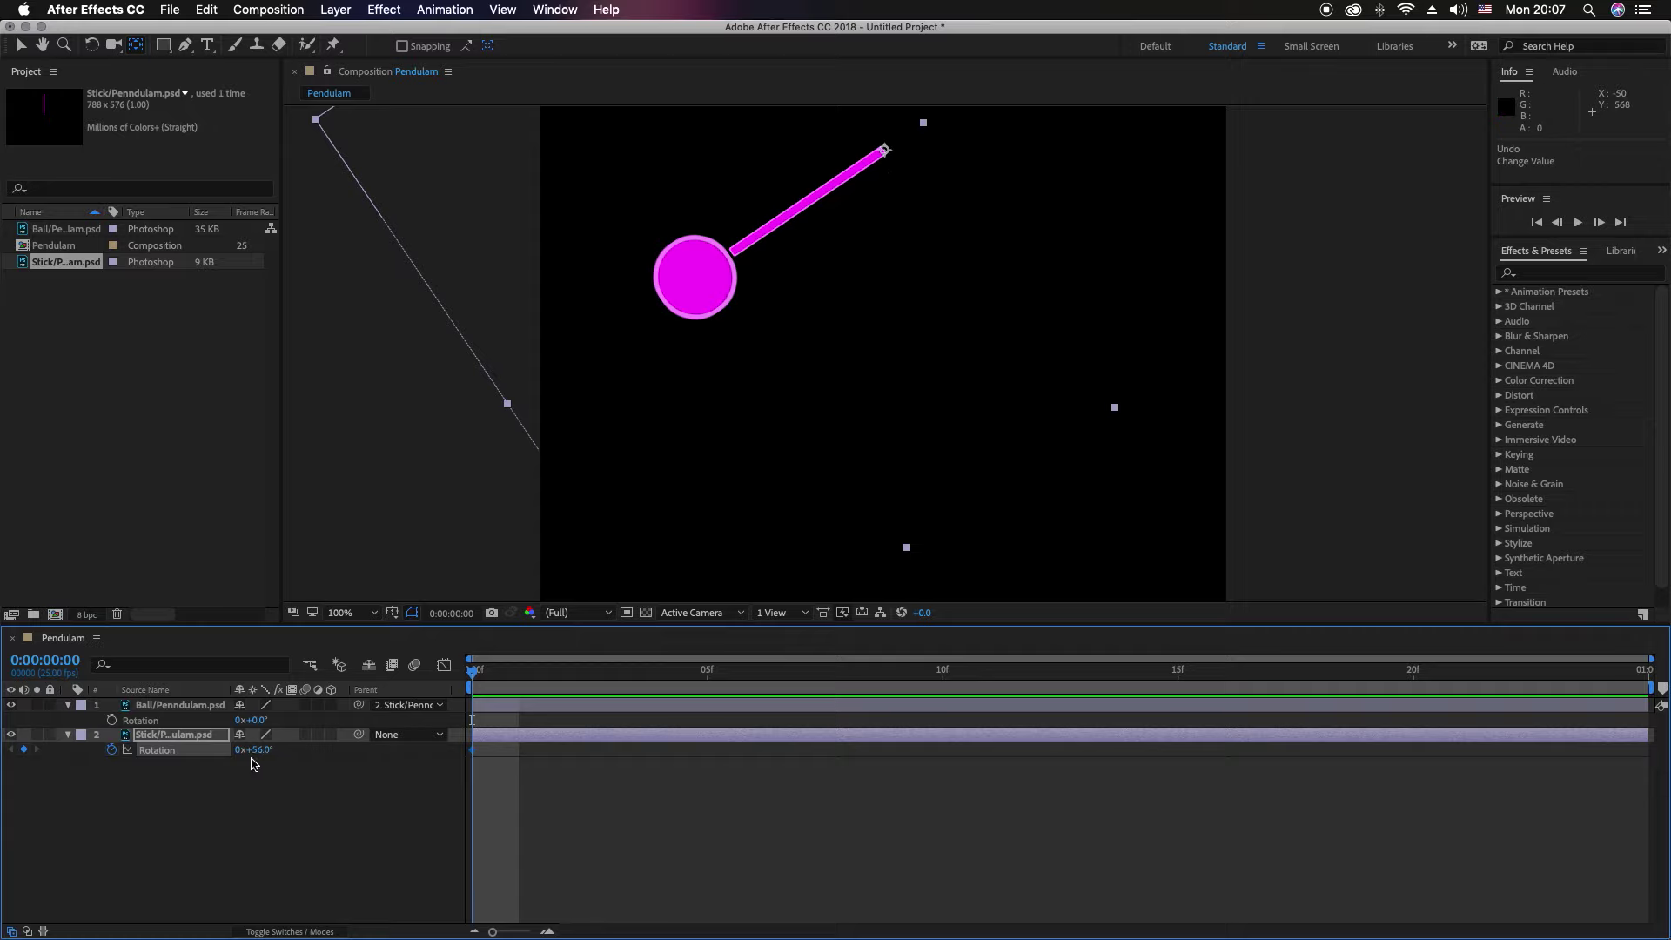
# Step: Add a Rotation keyframe of -56° to the Stick layer at 0:00:00:12
pyautogui.moveTo(476, 682); pyautogui.dragTo(1087, 663)
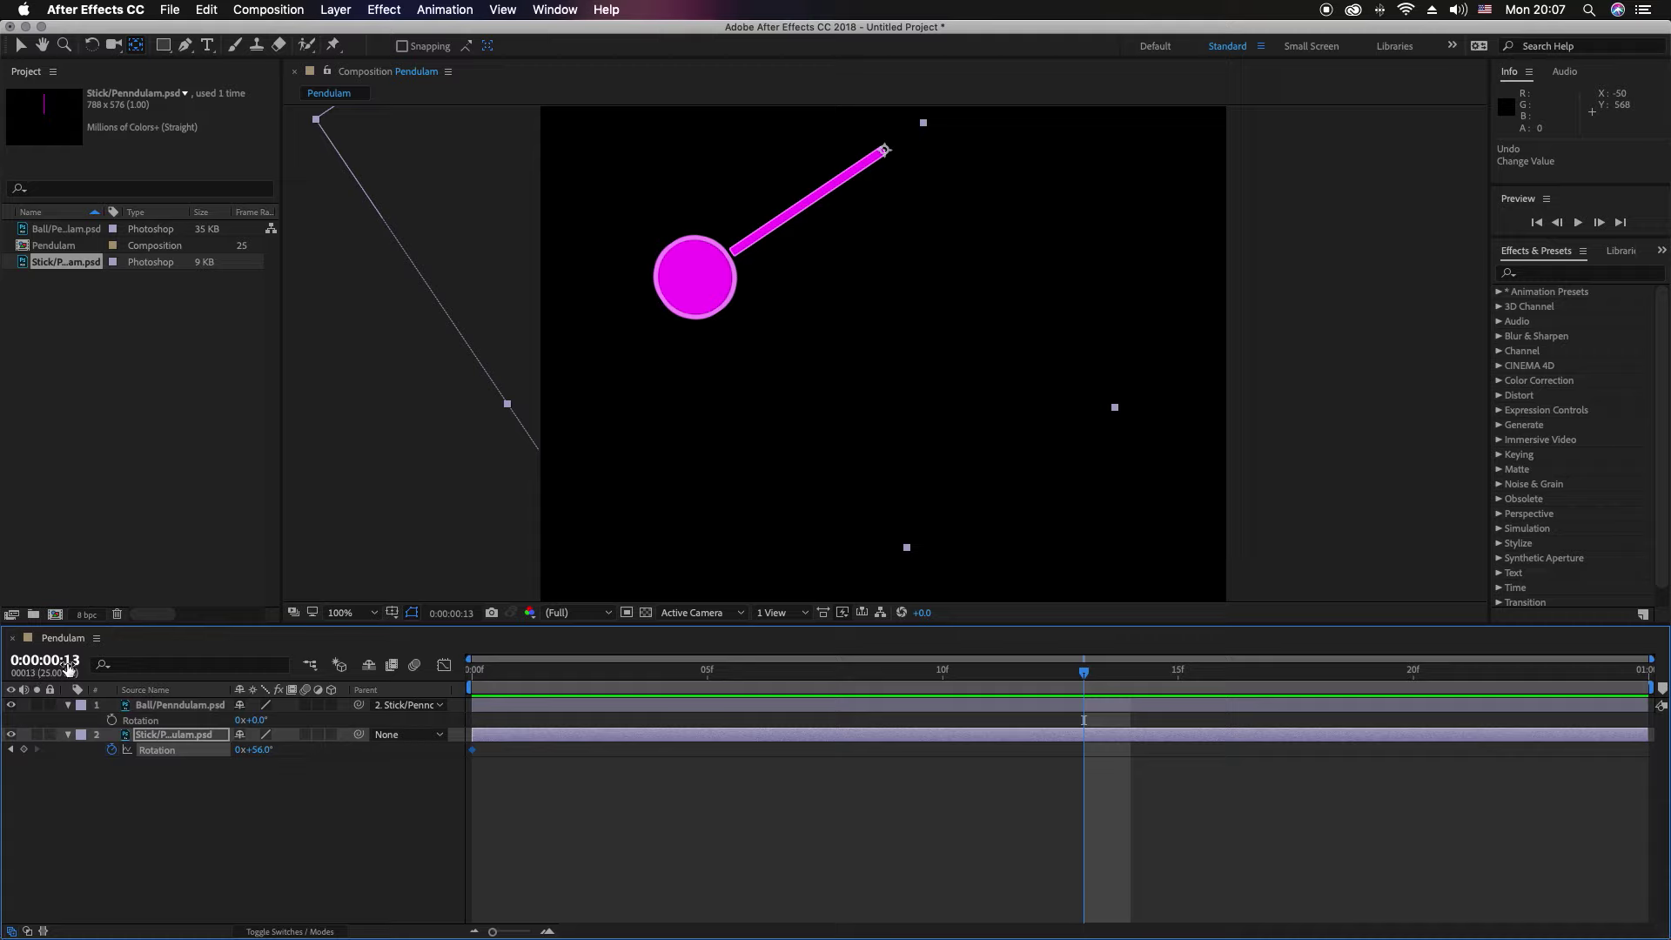
pyautogui.click(1084, 681)
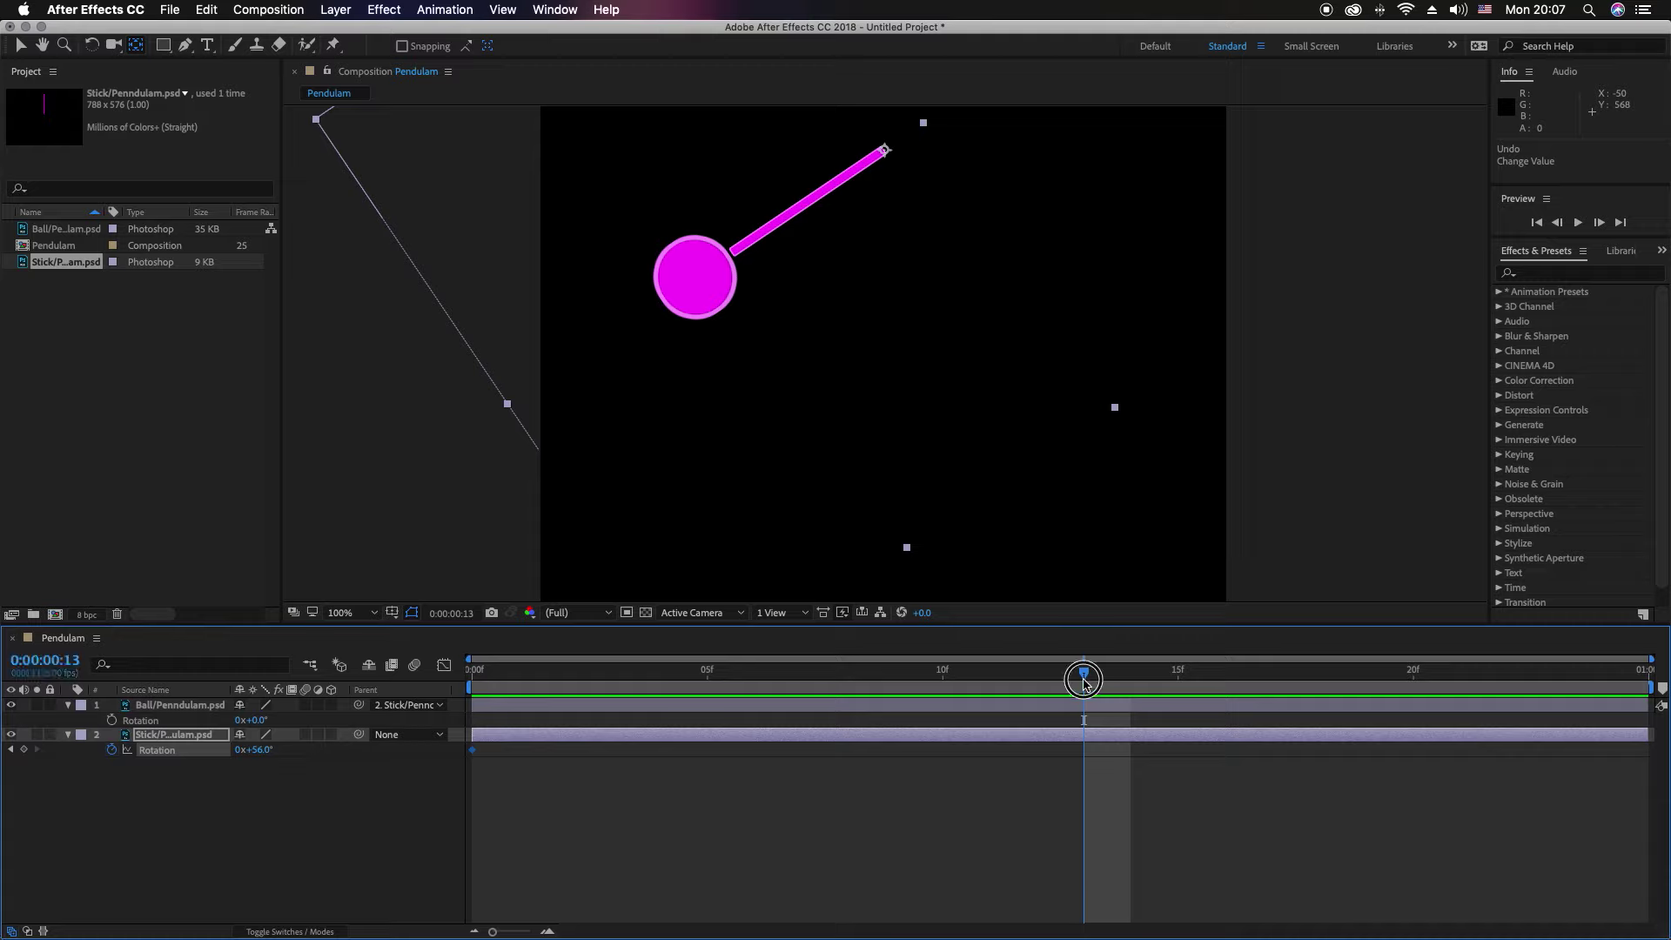
pyautogui.moveTo(1083, 682); pyautogui.dragTo(1044, 678)
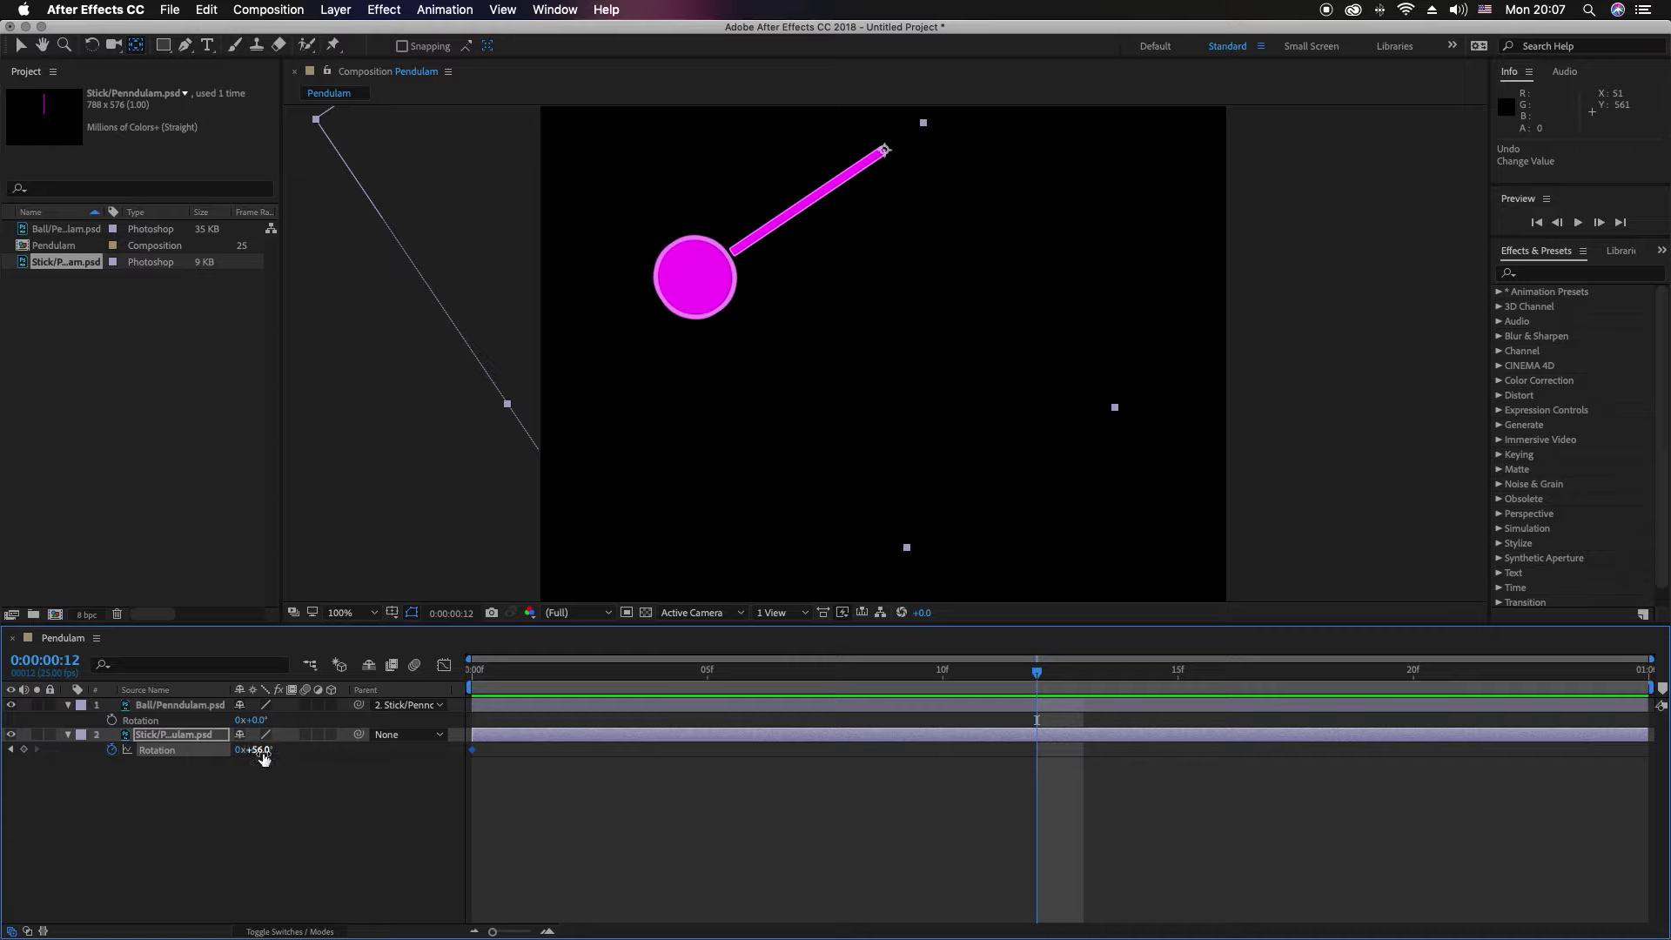
pyautogui.moveTo(260, 754); pyautogui.dragTo(160, 750)
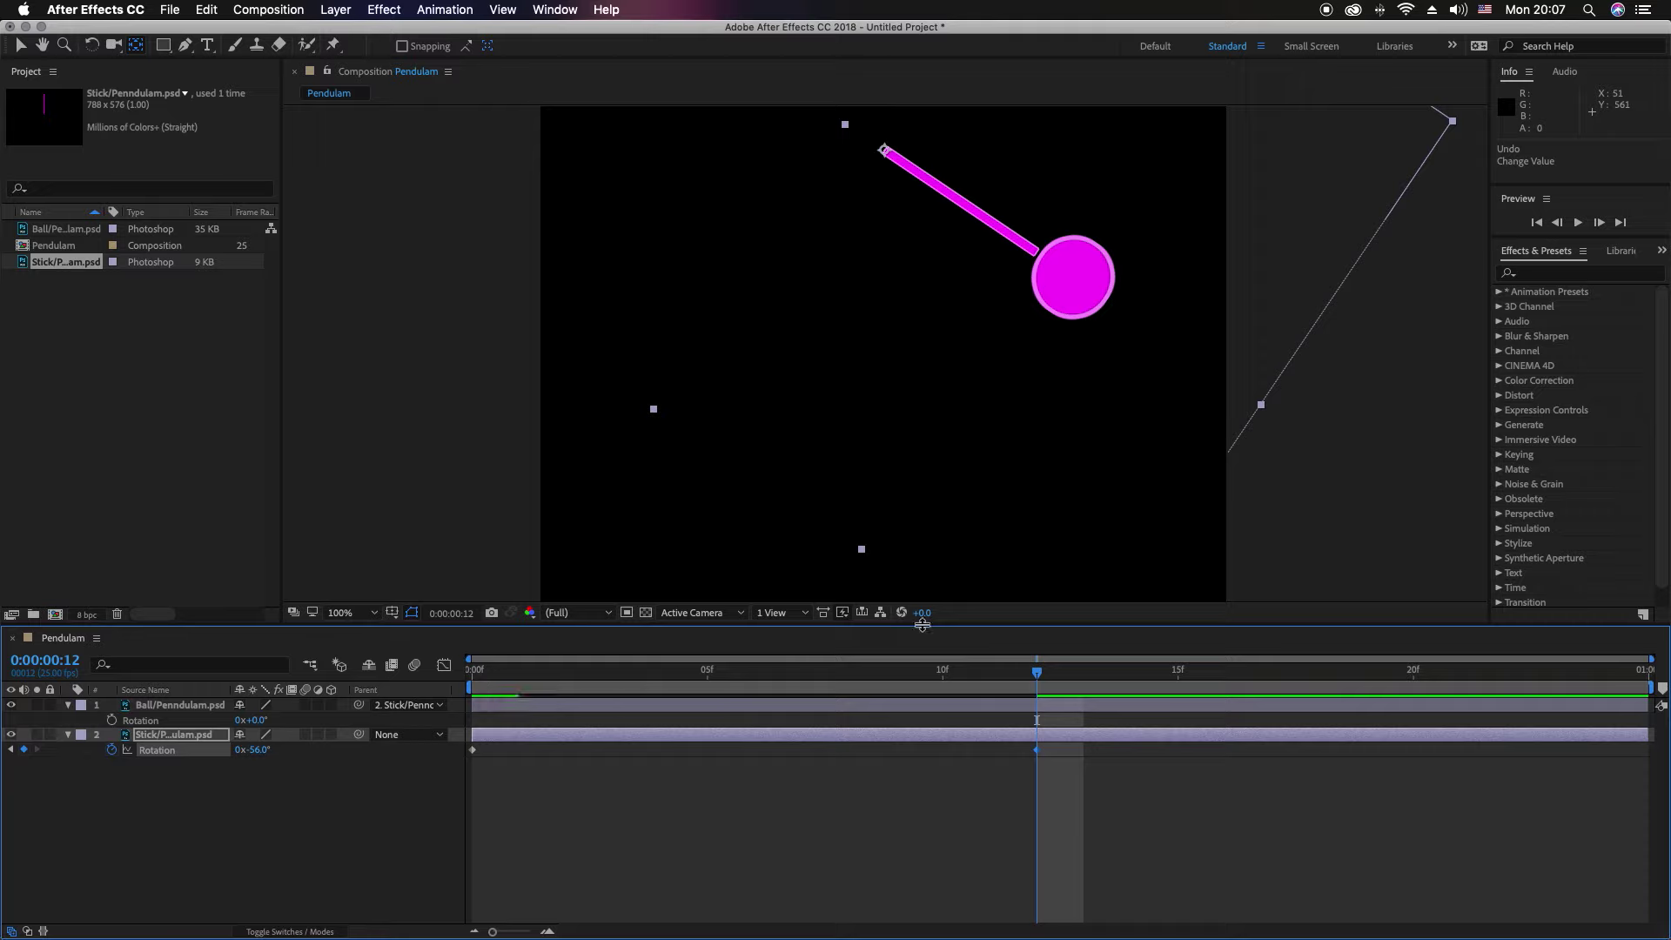
pyautogui.moveTo(1035, 672)
pyautogui.mouseDown()
pyautogui.moveTo(474, 671)
pyautogui.moveTo(1022, 690)
pyautogui.mouseUp()
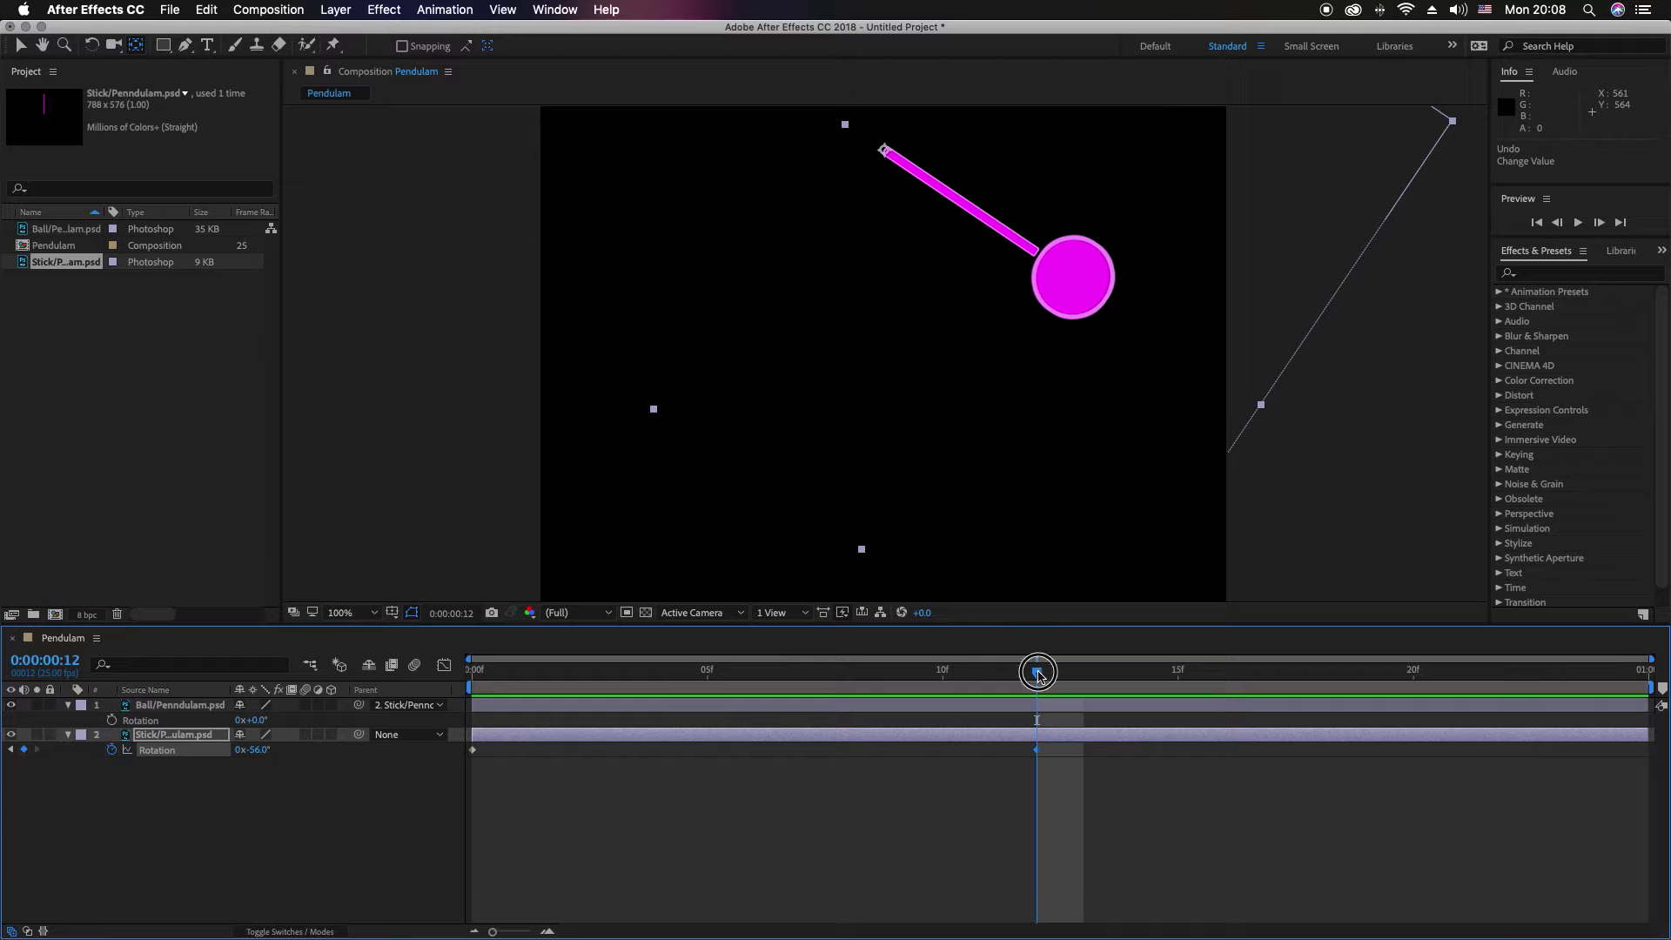
# Step: Copy the Stick layer's first Rotation keyframe and paste it at 0:00:00:24
pyautogui.moveTo(1039, 671); pyautogui.dragTo(1661, 709)
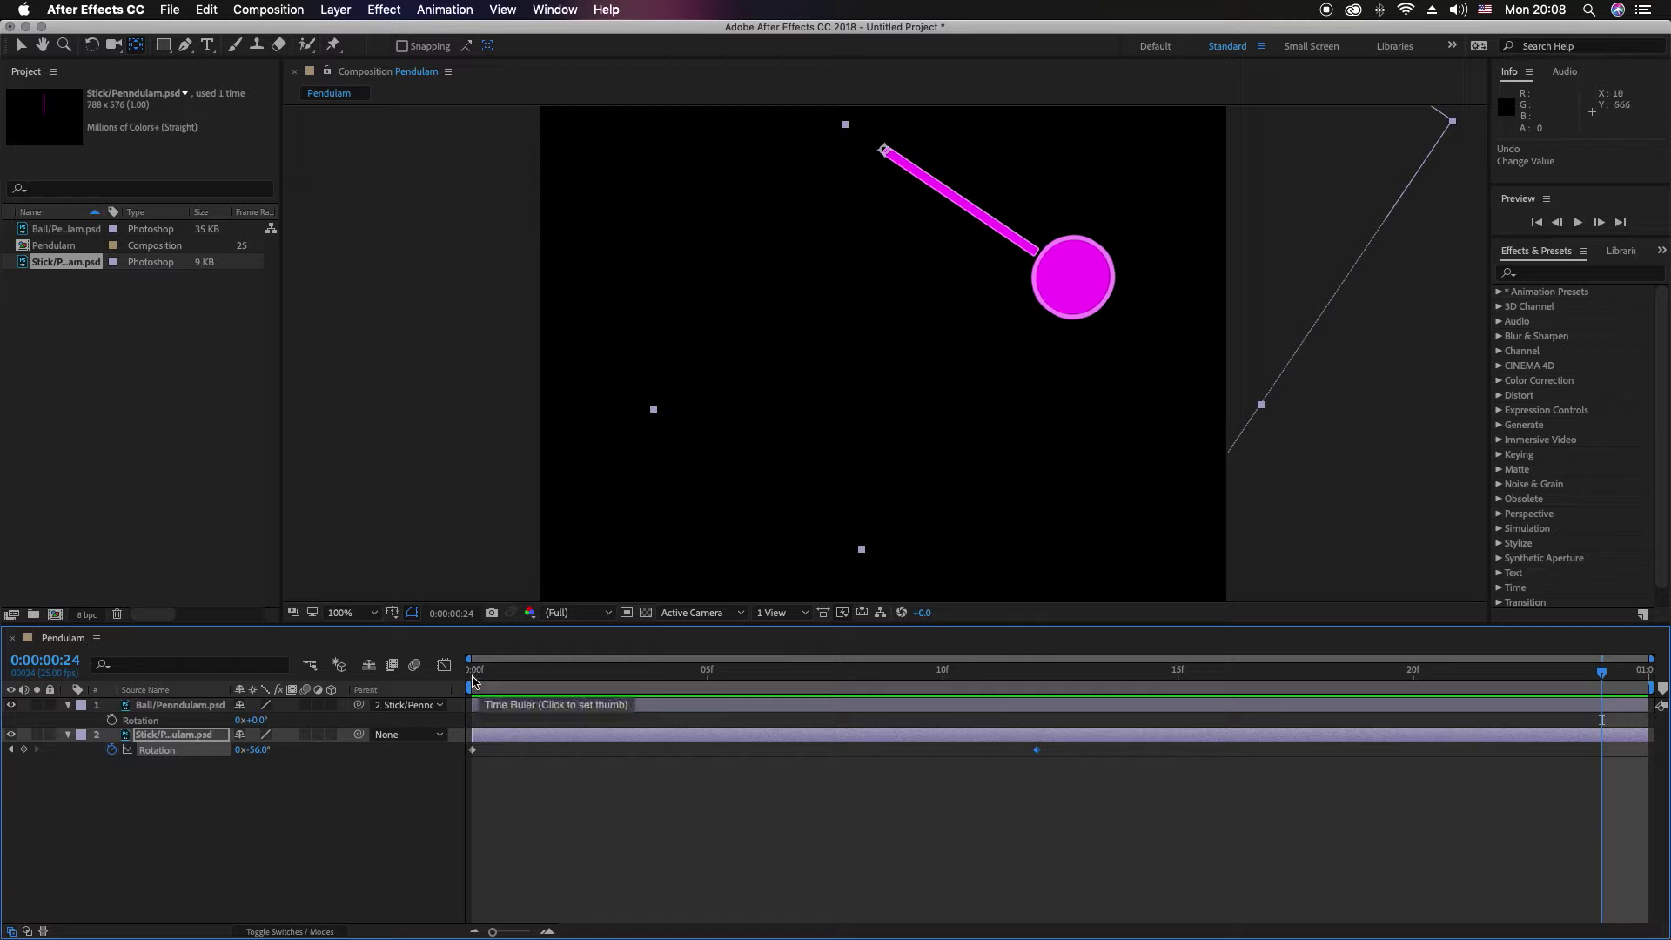
pyautogui.click(474, 752)
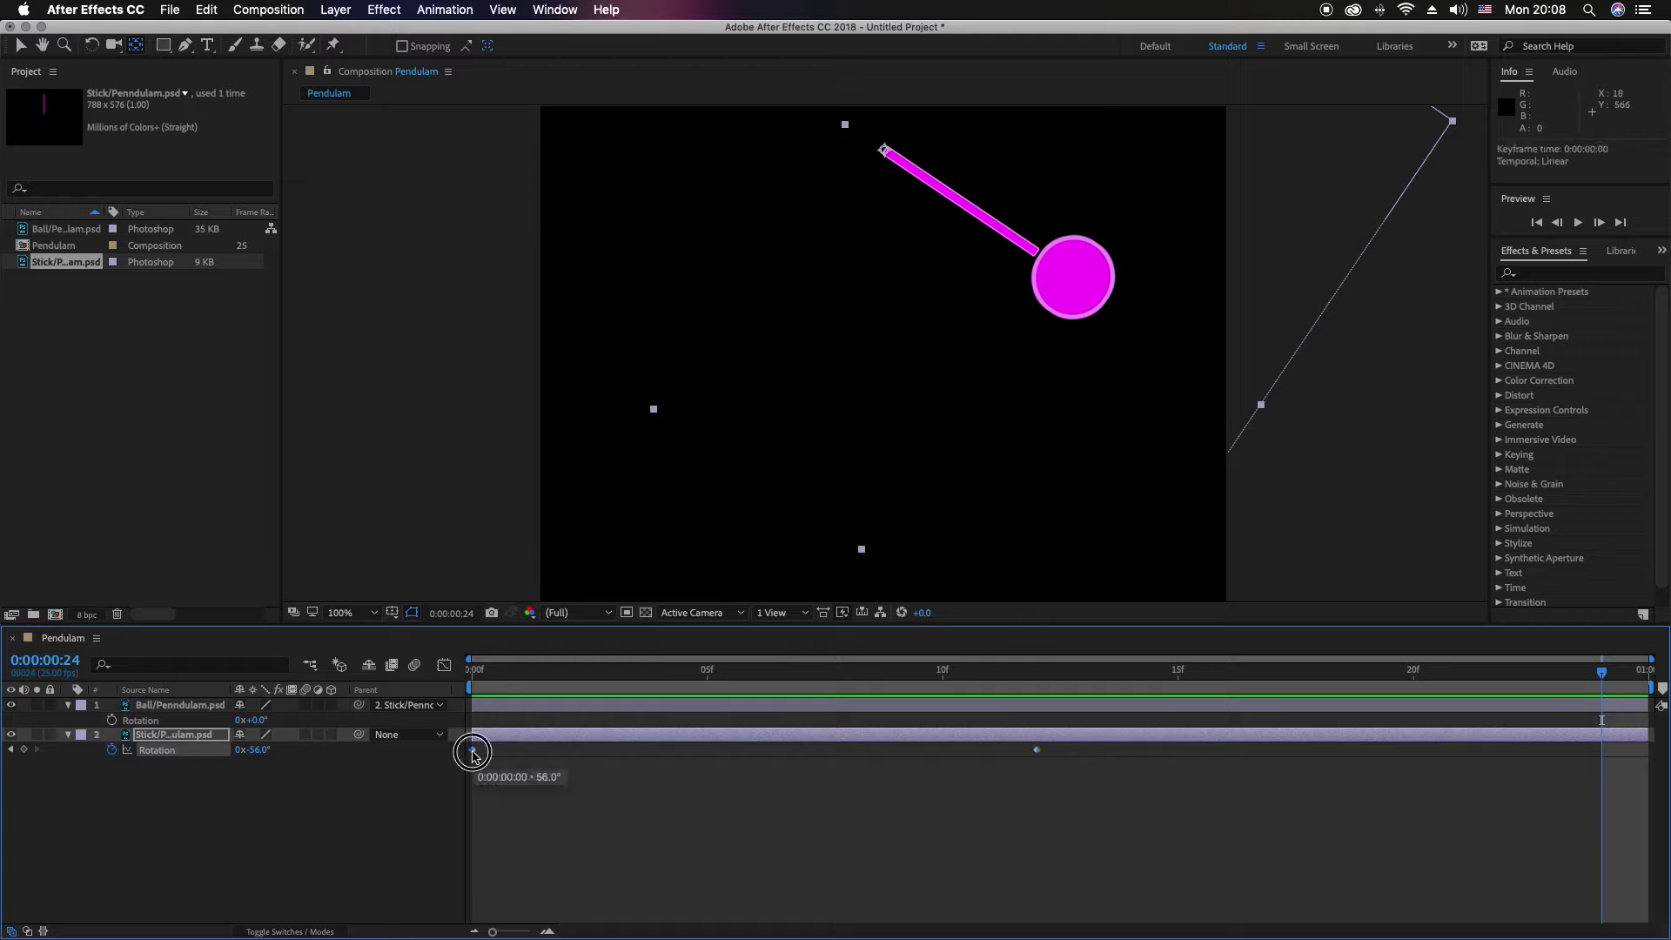
pyautogui.click(206, 9)
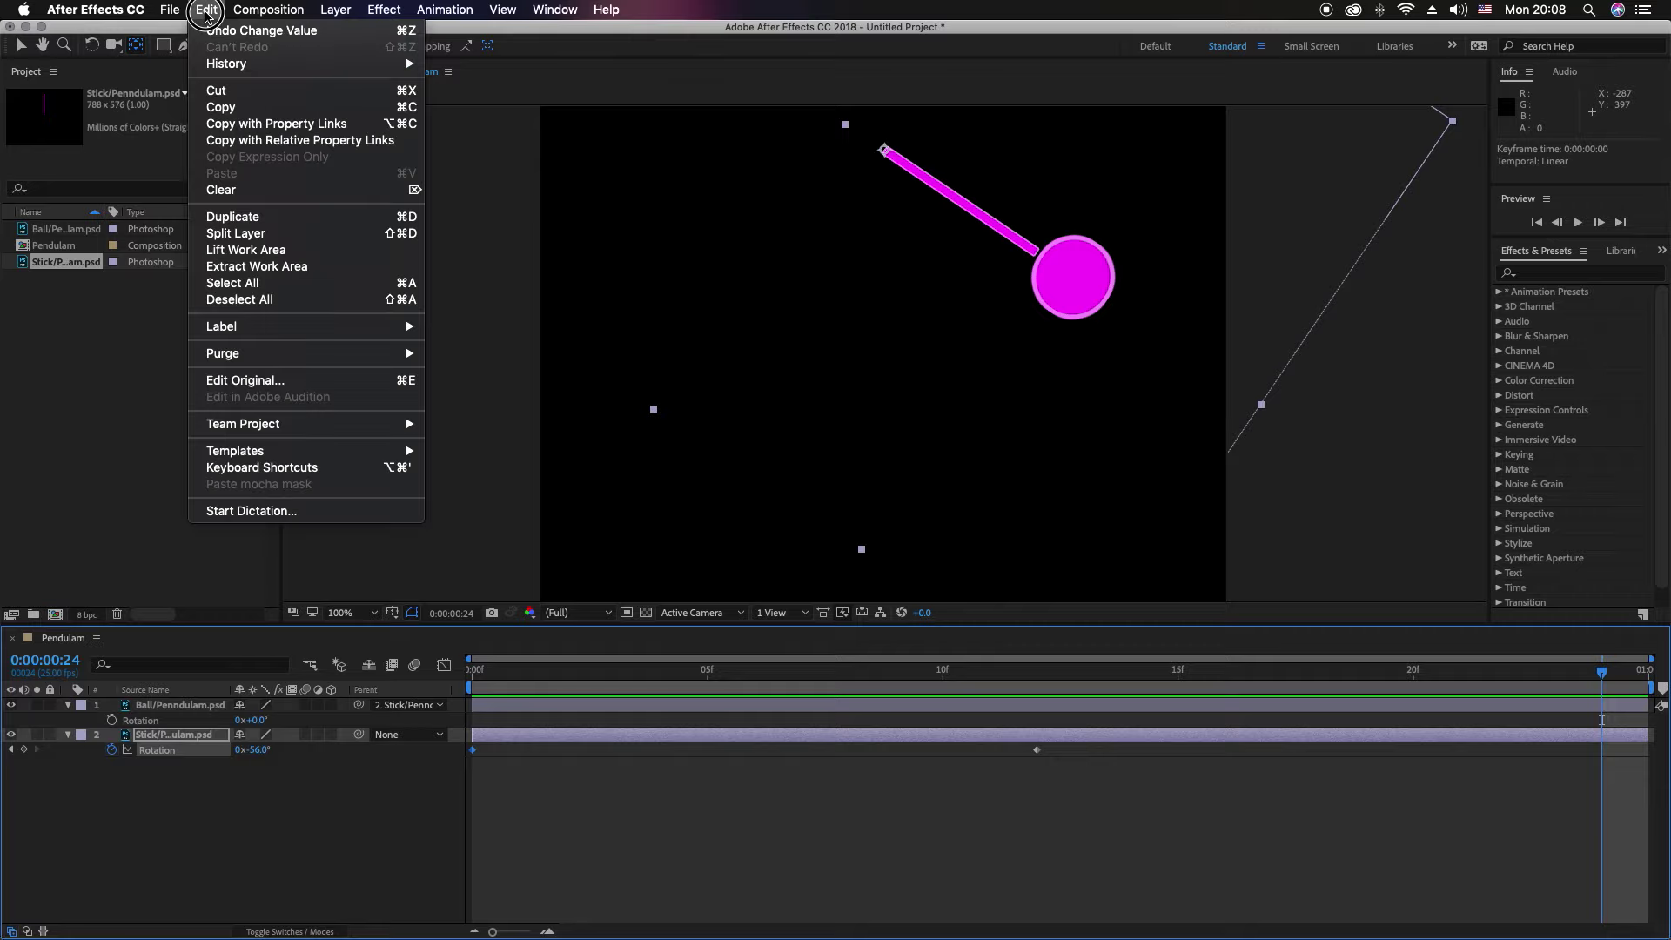
pyautogui.click(218, 108)
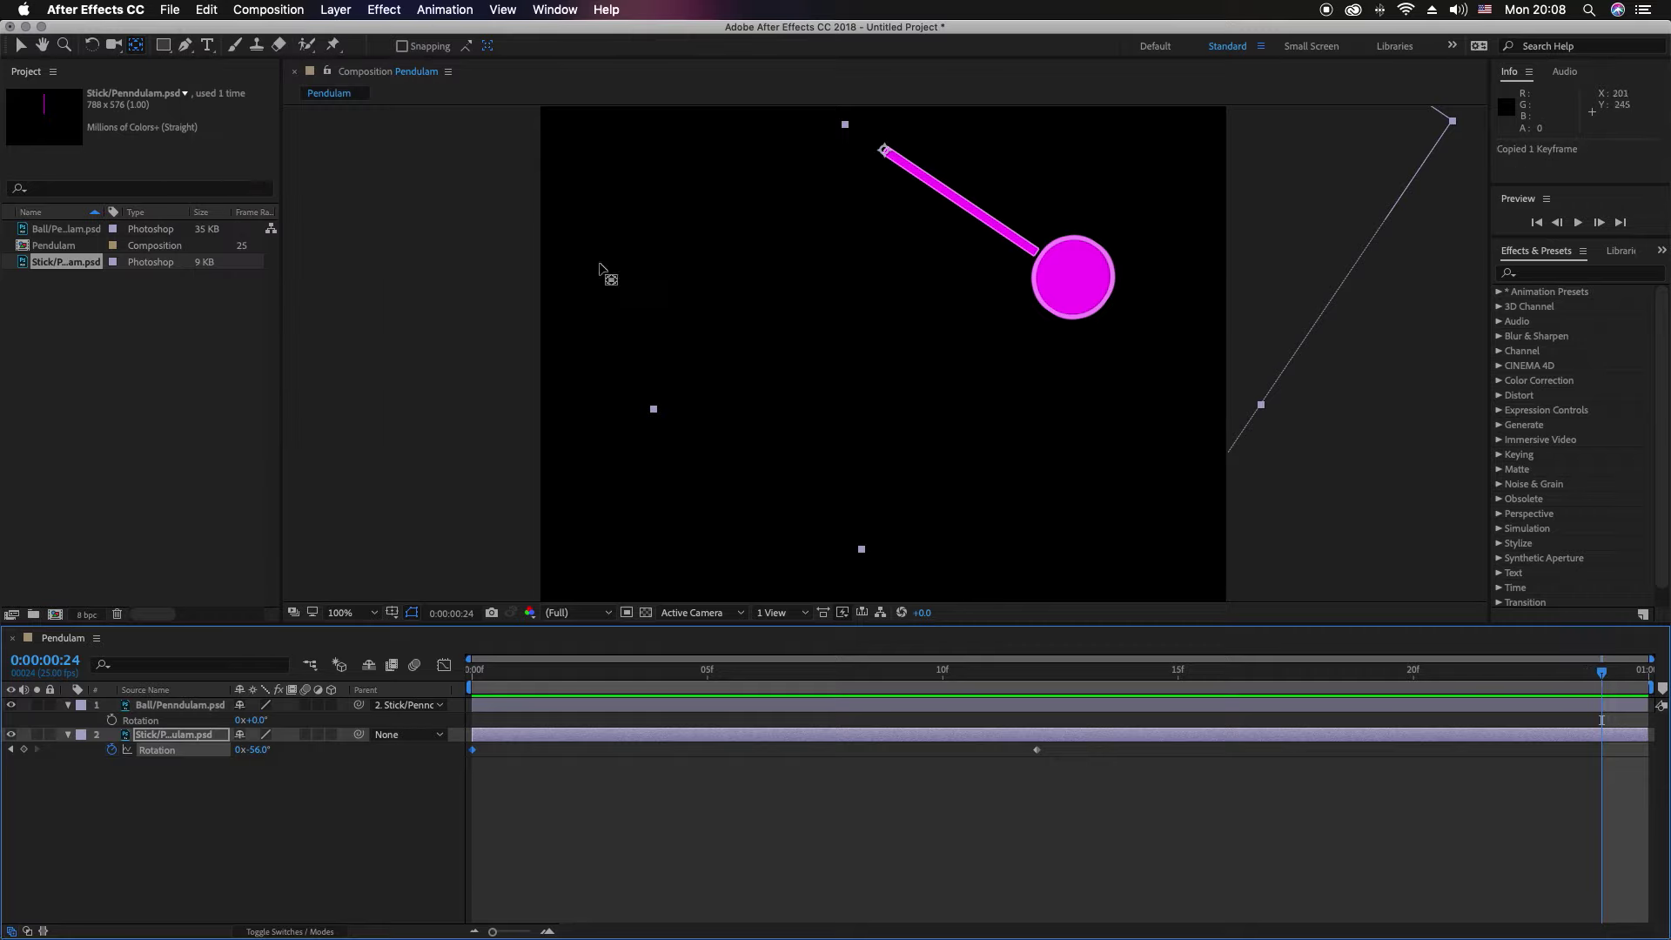
pyautogui.click(205, 9)
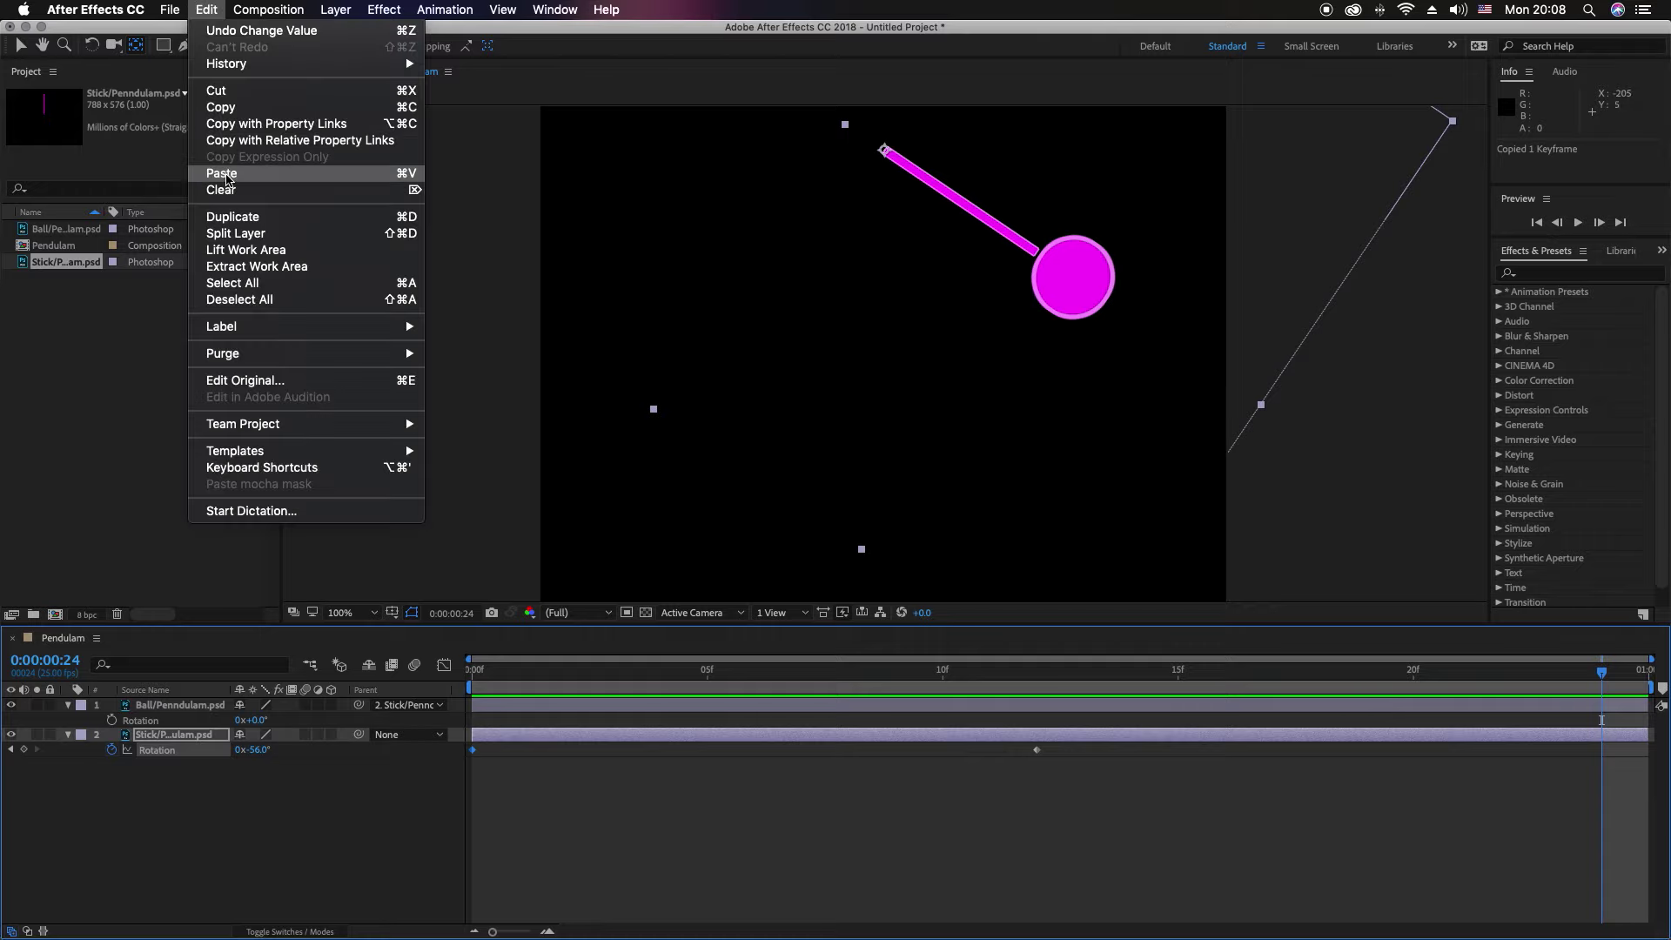
pyautogui.click(222, 173)
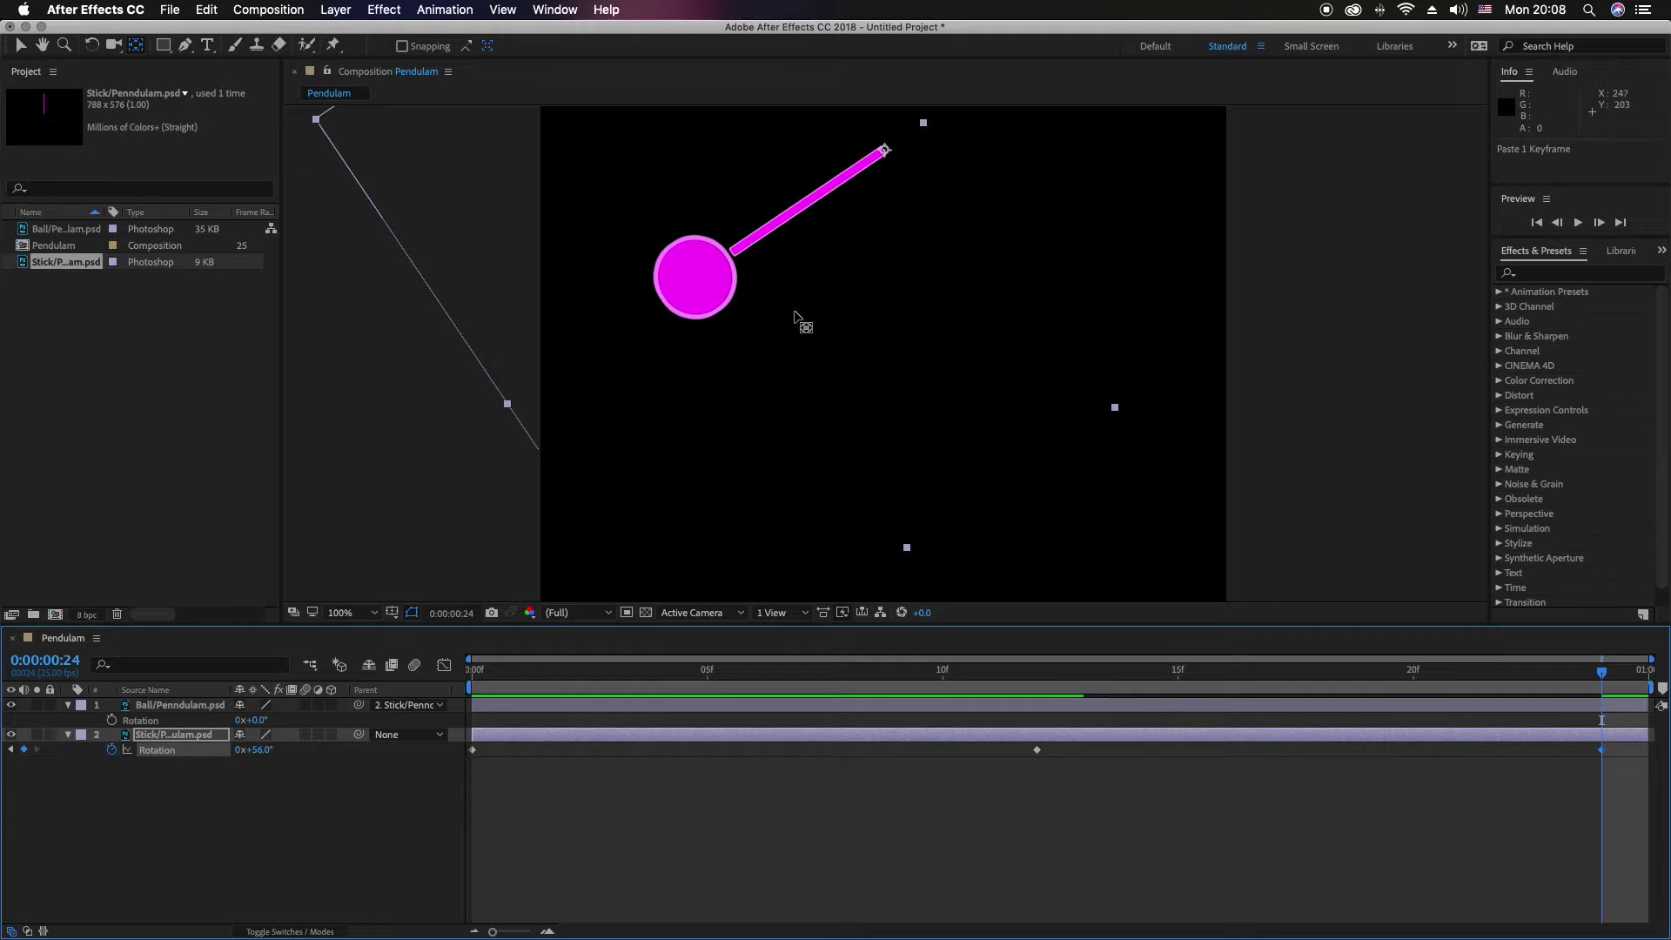
# Step: Scrub through the swing and play the preview with the composition view maximized
pyautogui.moveTo(1604, 678); pyautogui.dragTo(445, 679)
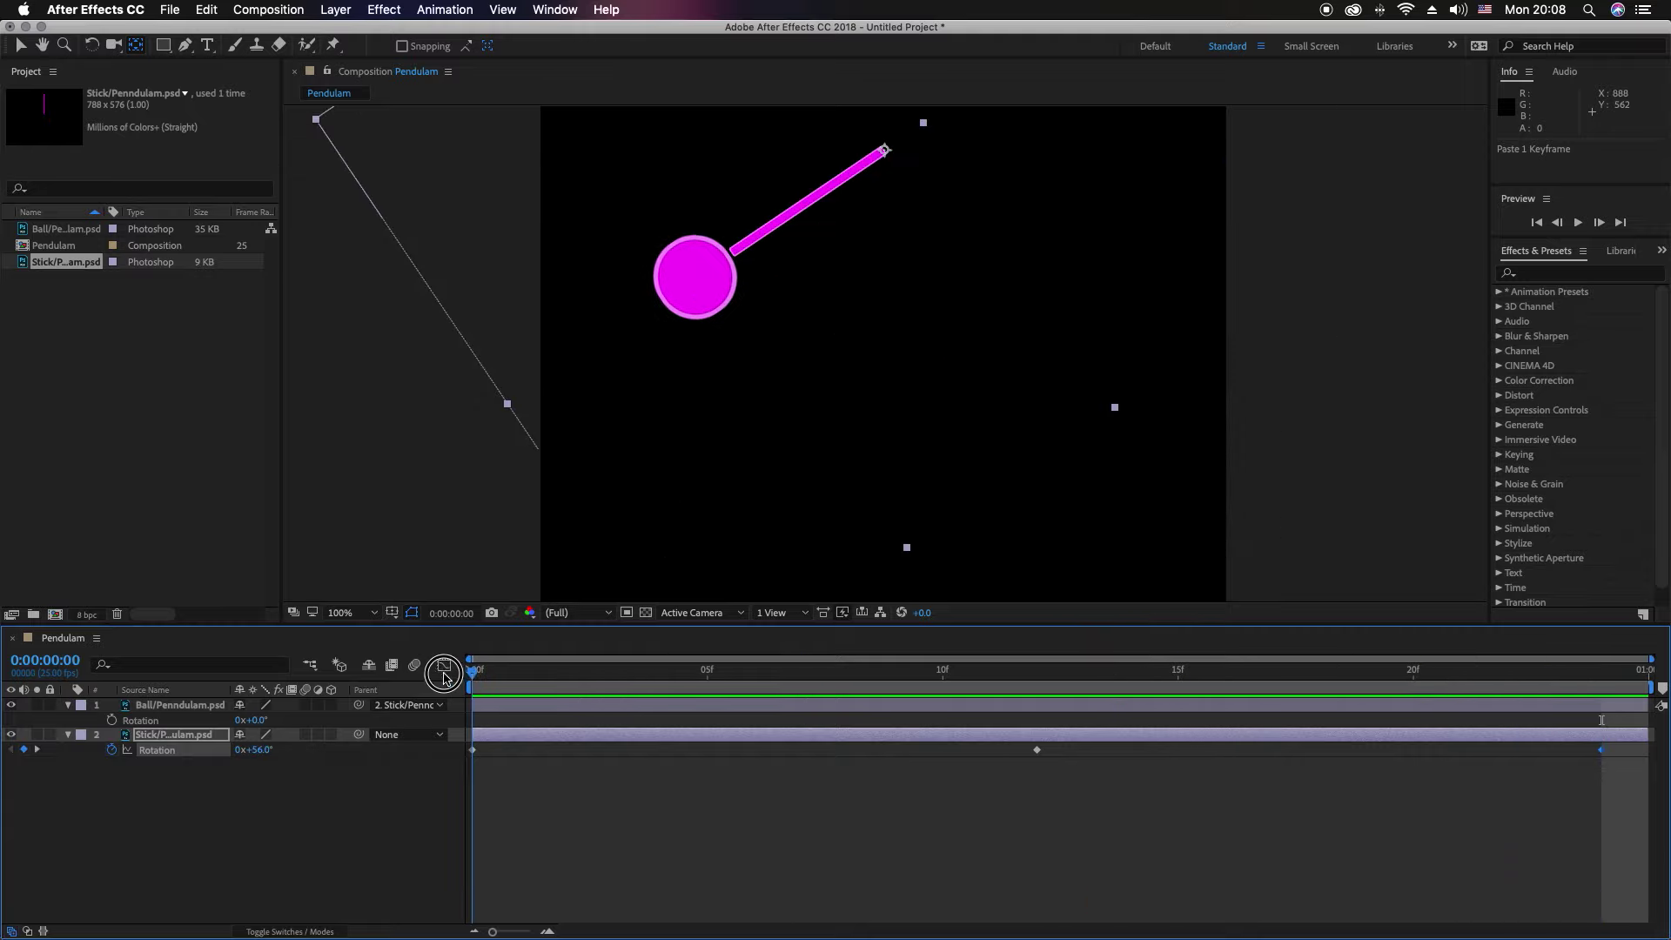
pyautogui.moveTo(475, 672); pyautogui.dragTo(1599, 681)
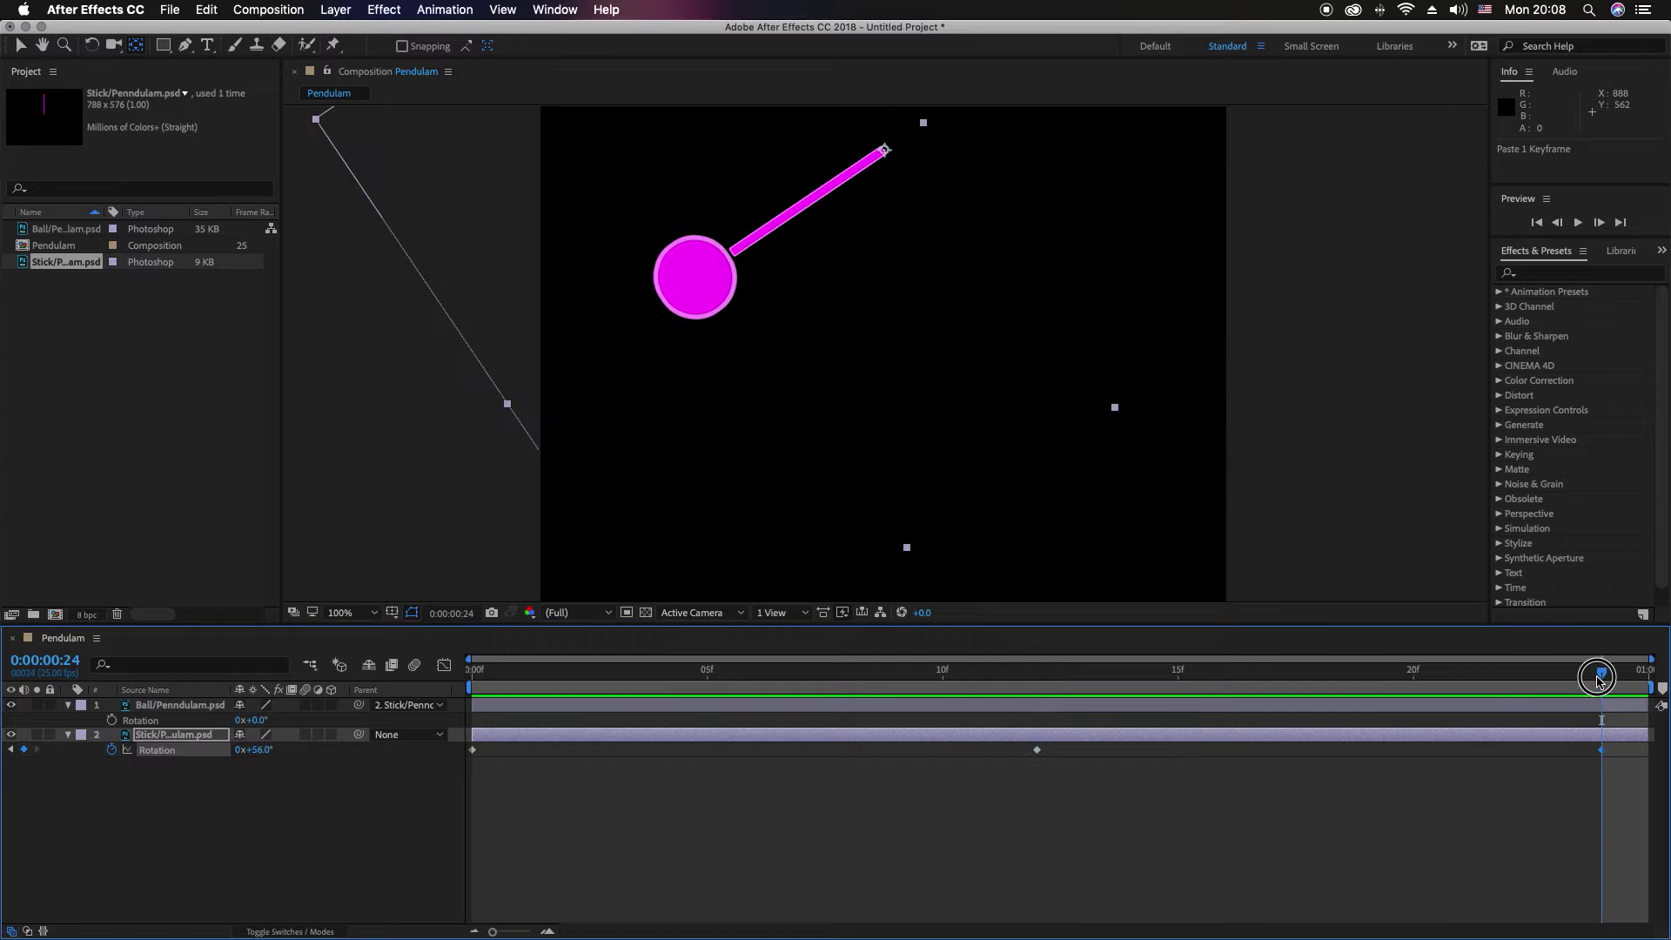
pyautogui.click(1578, 223)
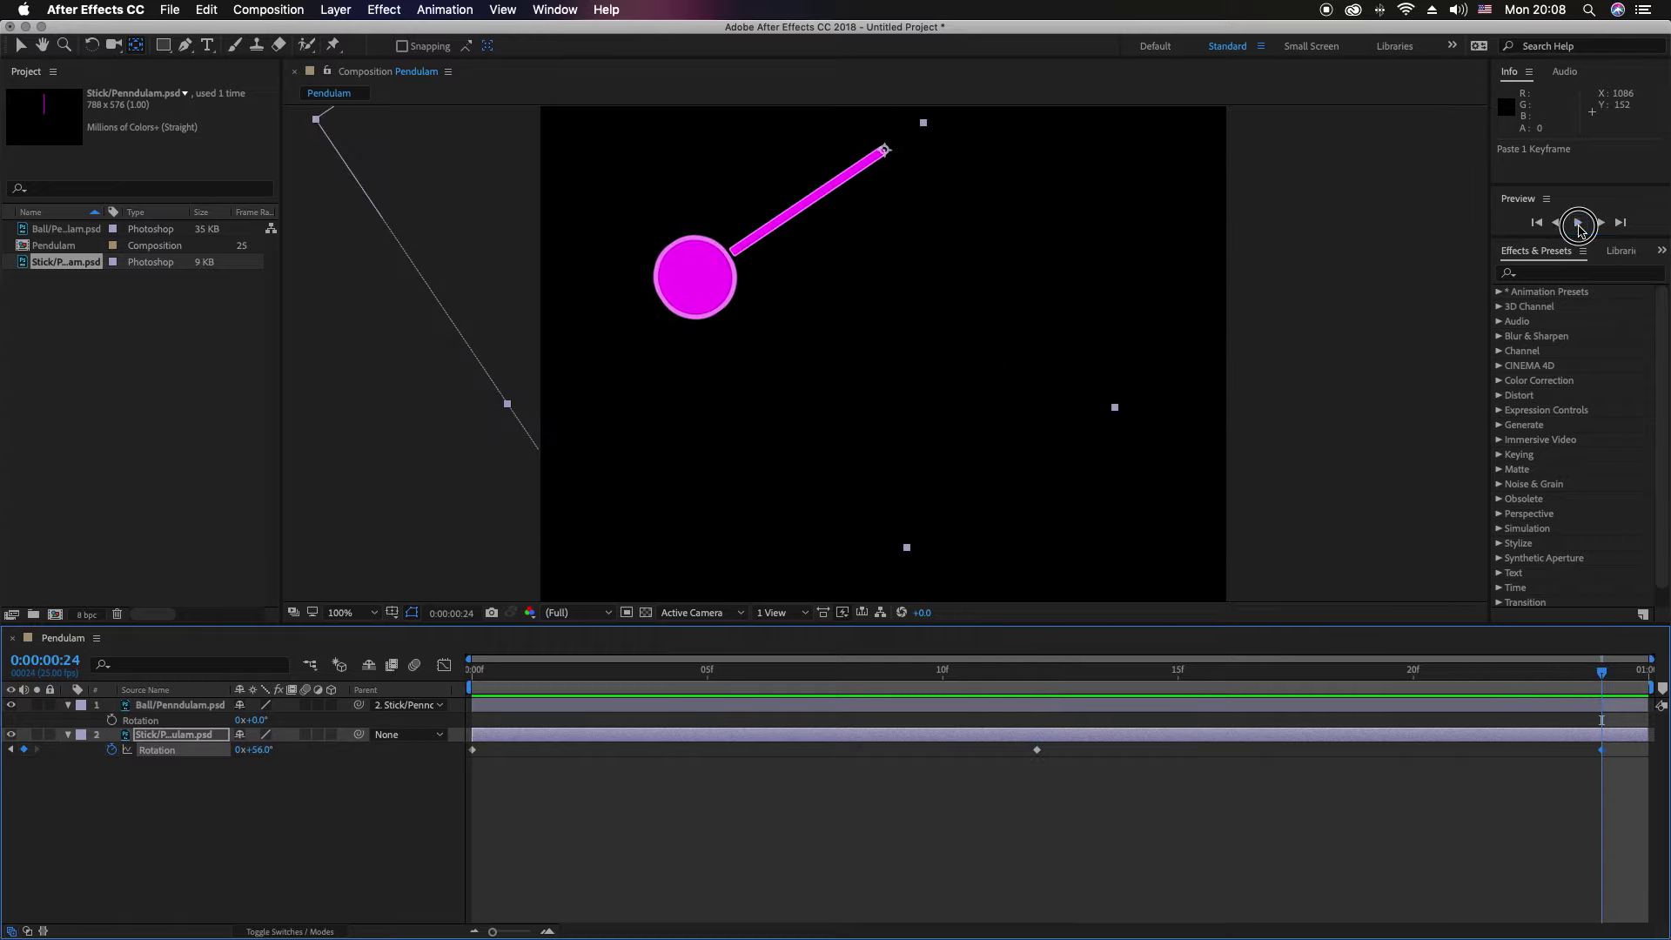
pyautogui.press('`')
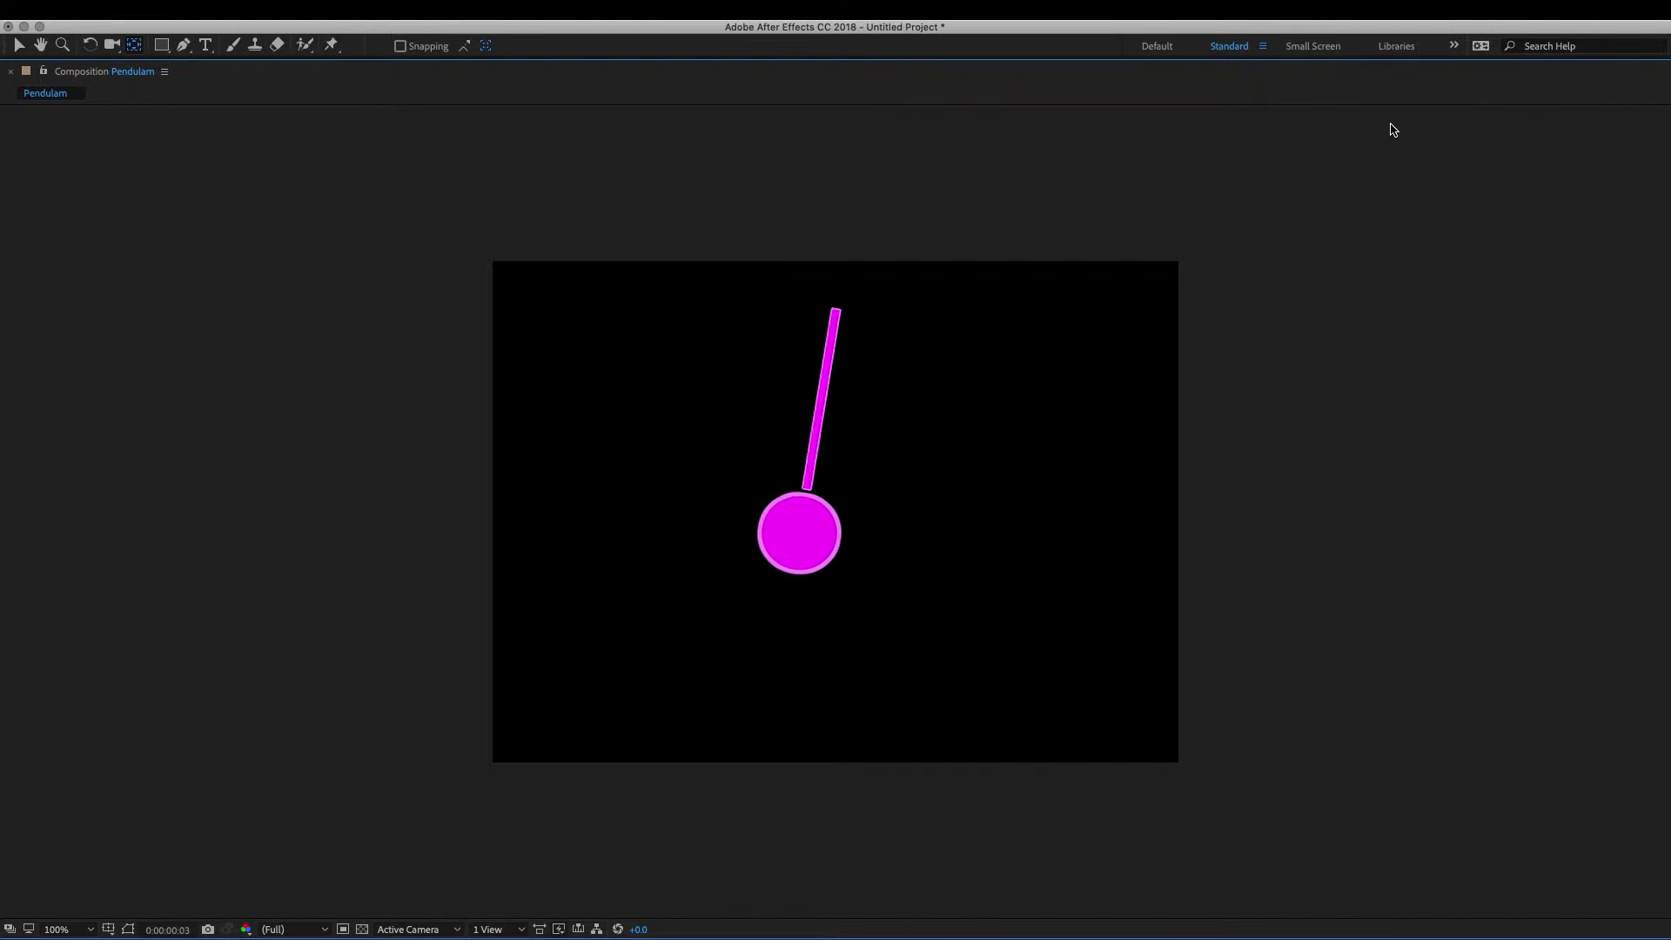
pyautogui.press('space')
# Step: Try the animation from the first frame with the Ball layer's parent set to None
pyautogui.moveTo(1602, 672); pyautogui.dragTo(435, 674)
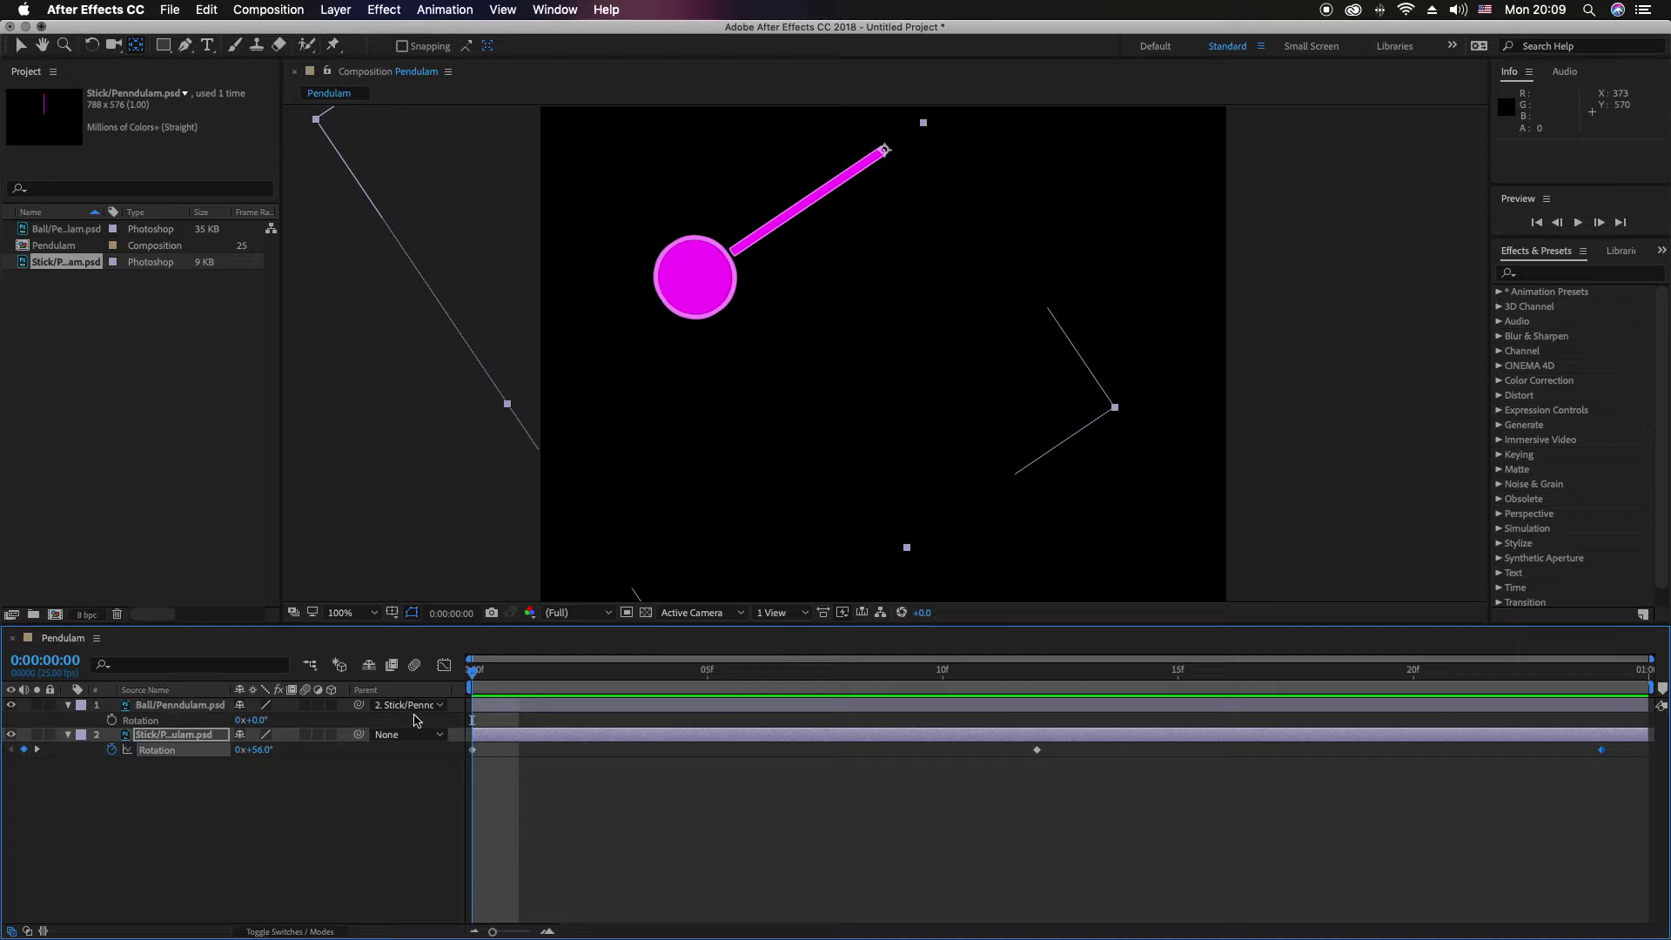
pyautogui.click(440, 705)
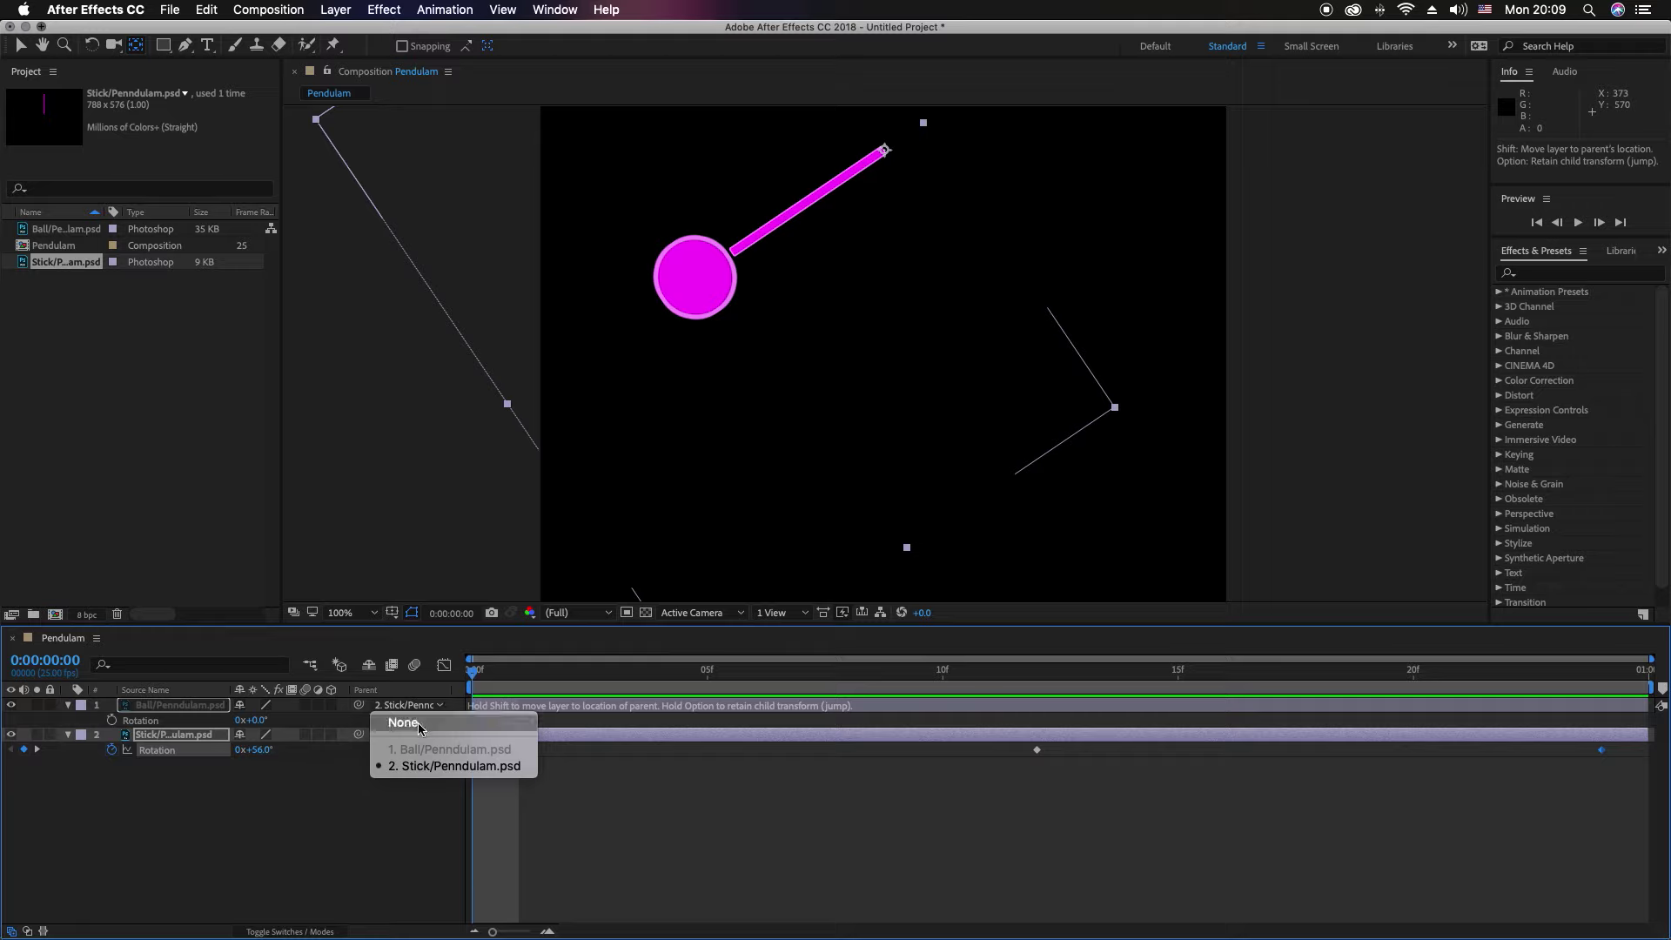
pyautogui.click(411, 725)
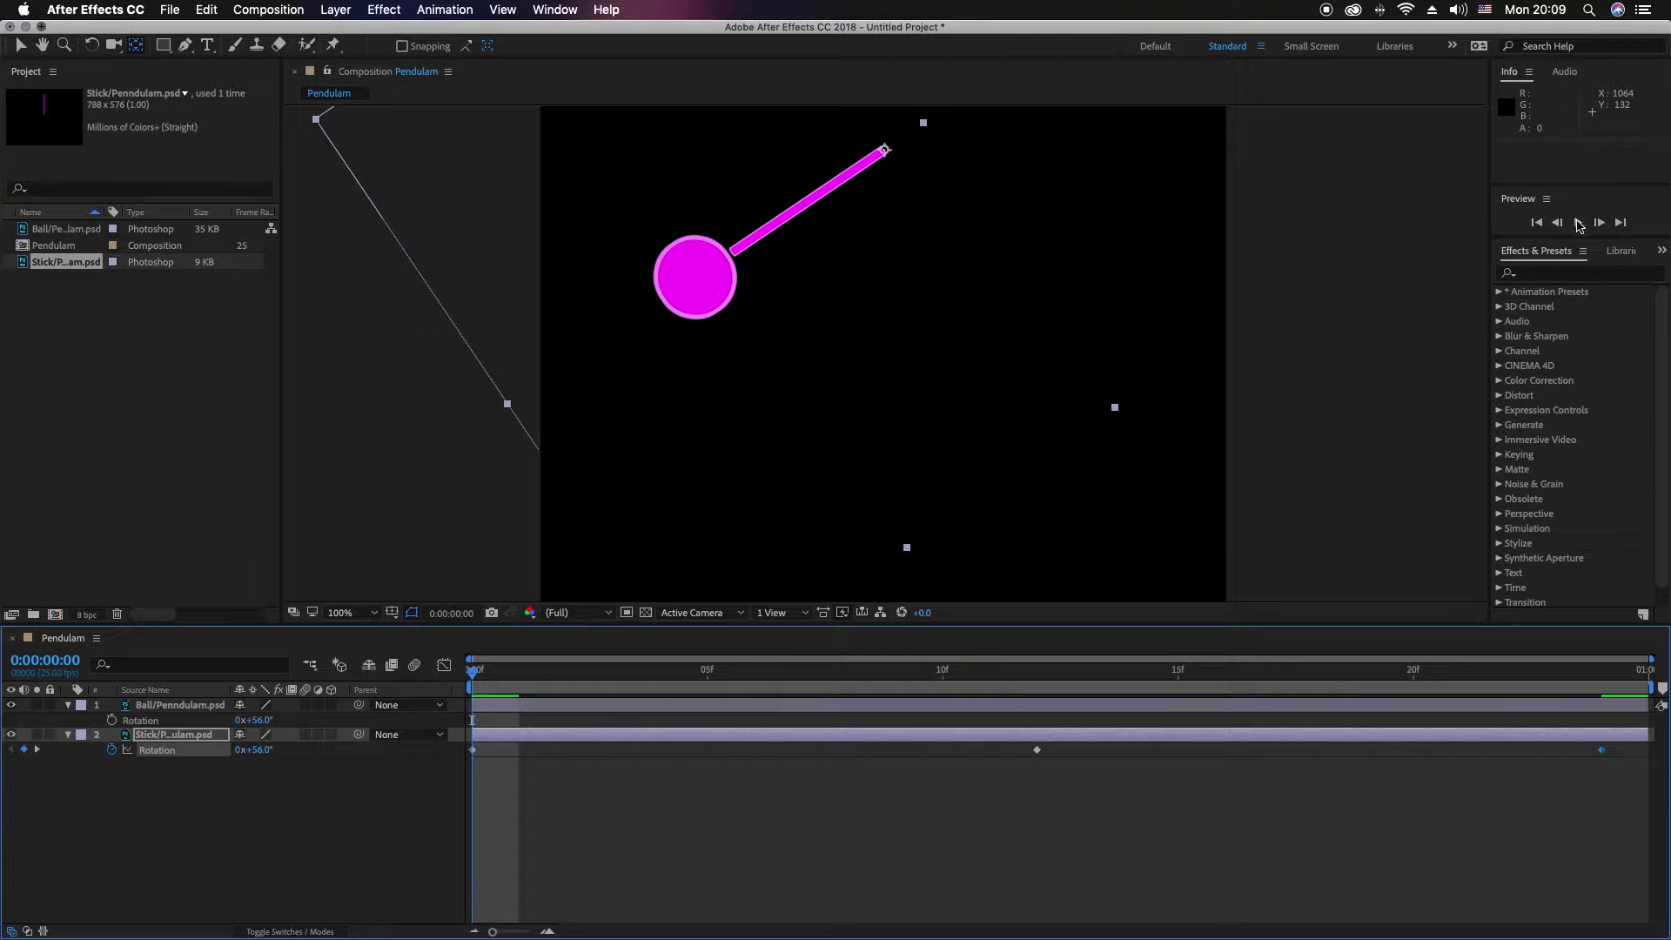
pyautogui.click(1578, 225)
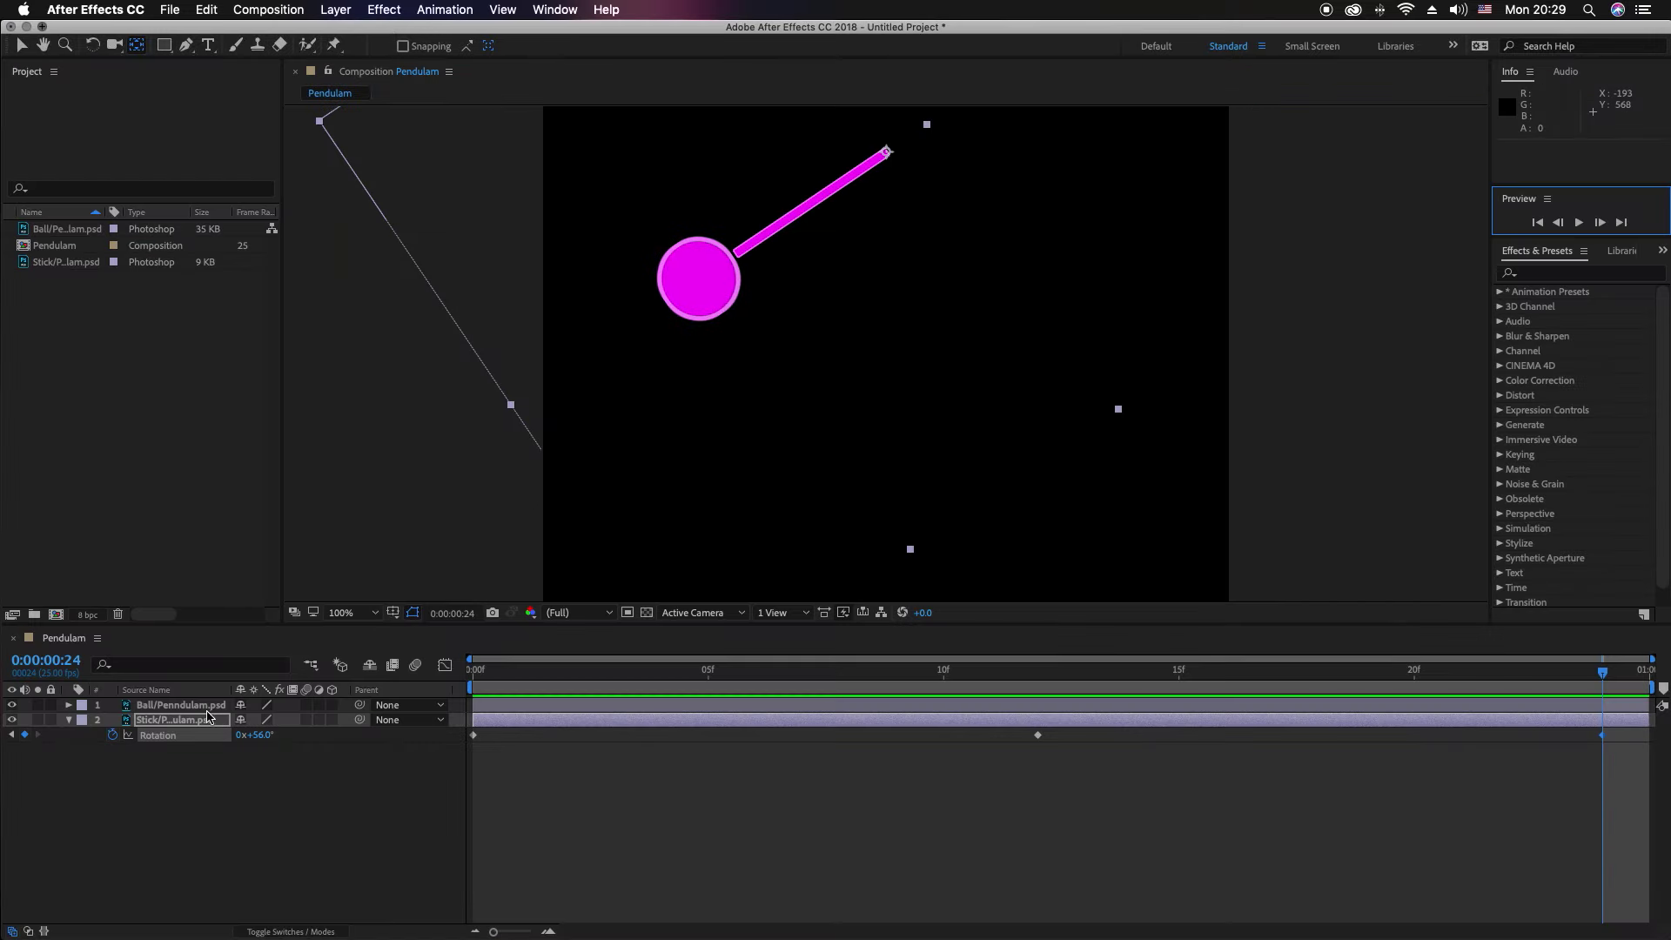
# Step: Parent the Ball layer to the Stick layer again and preview the pendulum swing
pyautogui.click(200, 707)
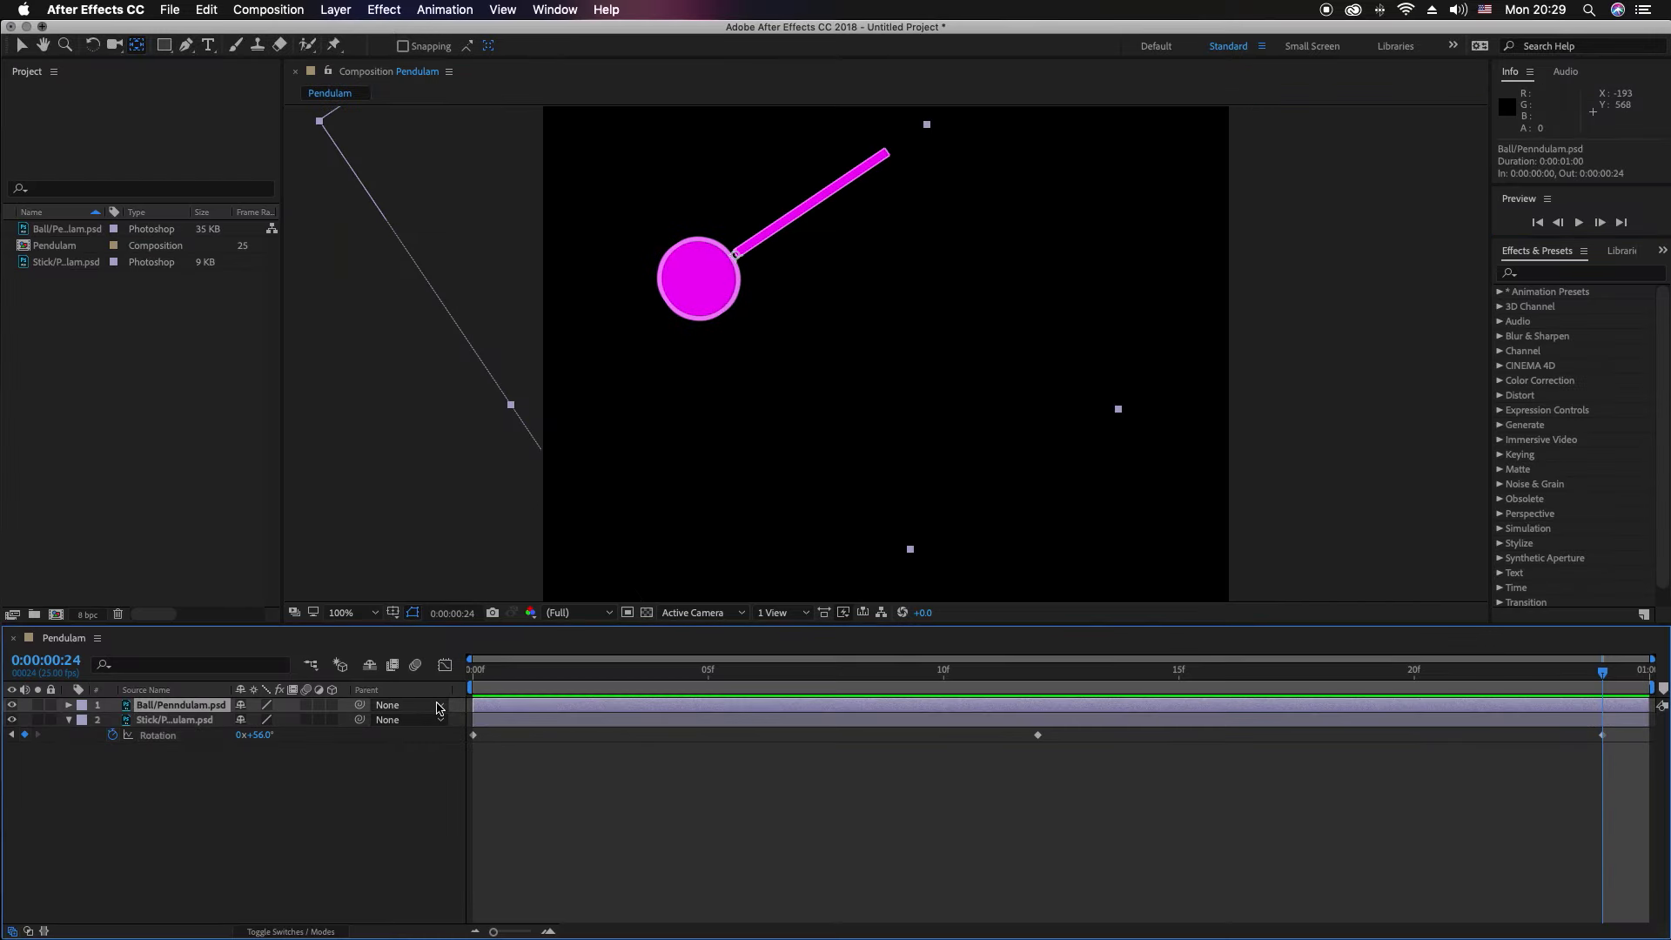
pyautogui.click(438, 706)
pyautogui.click(427, 767)
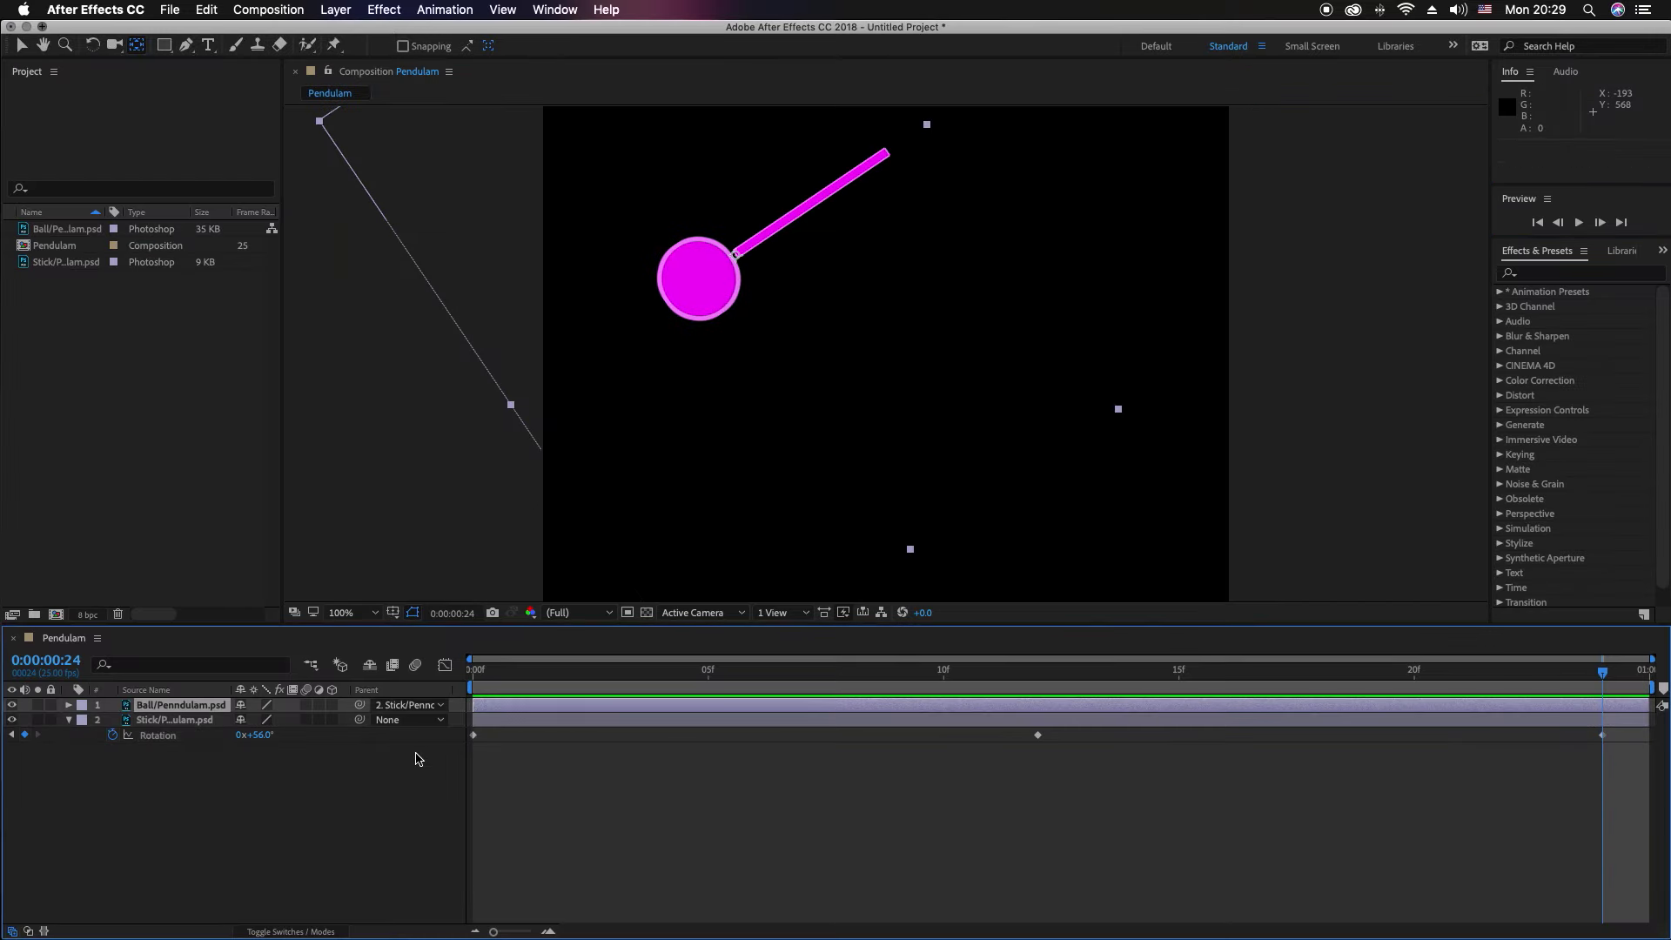
pyautogui.click(190, 723)
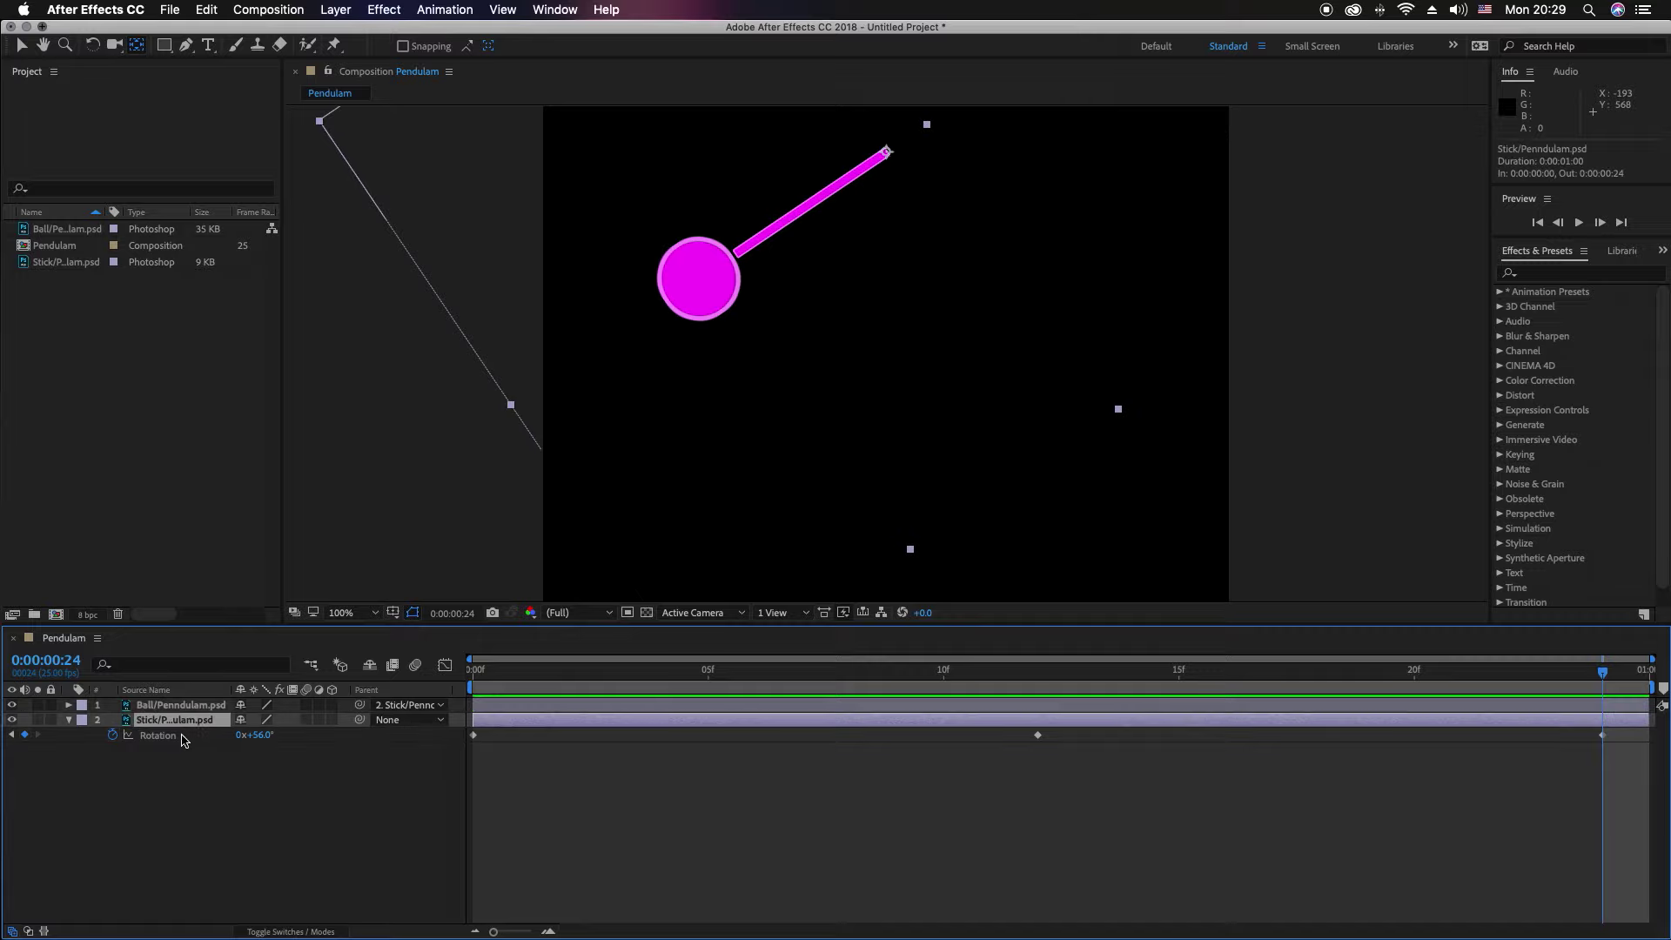
pyautogui.click(1579, 222)
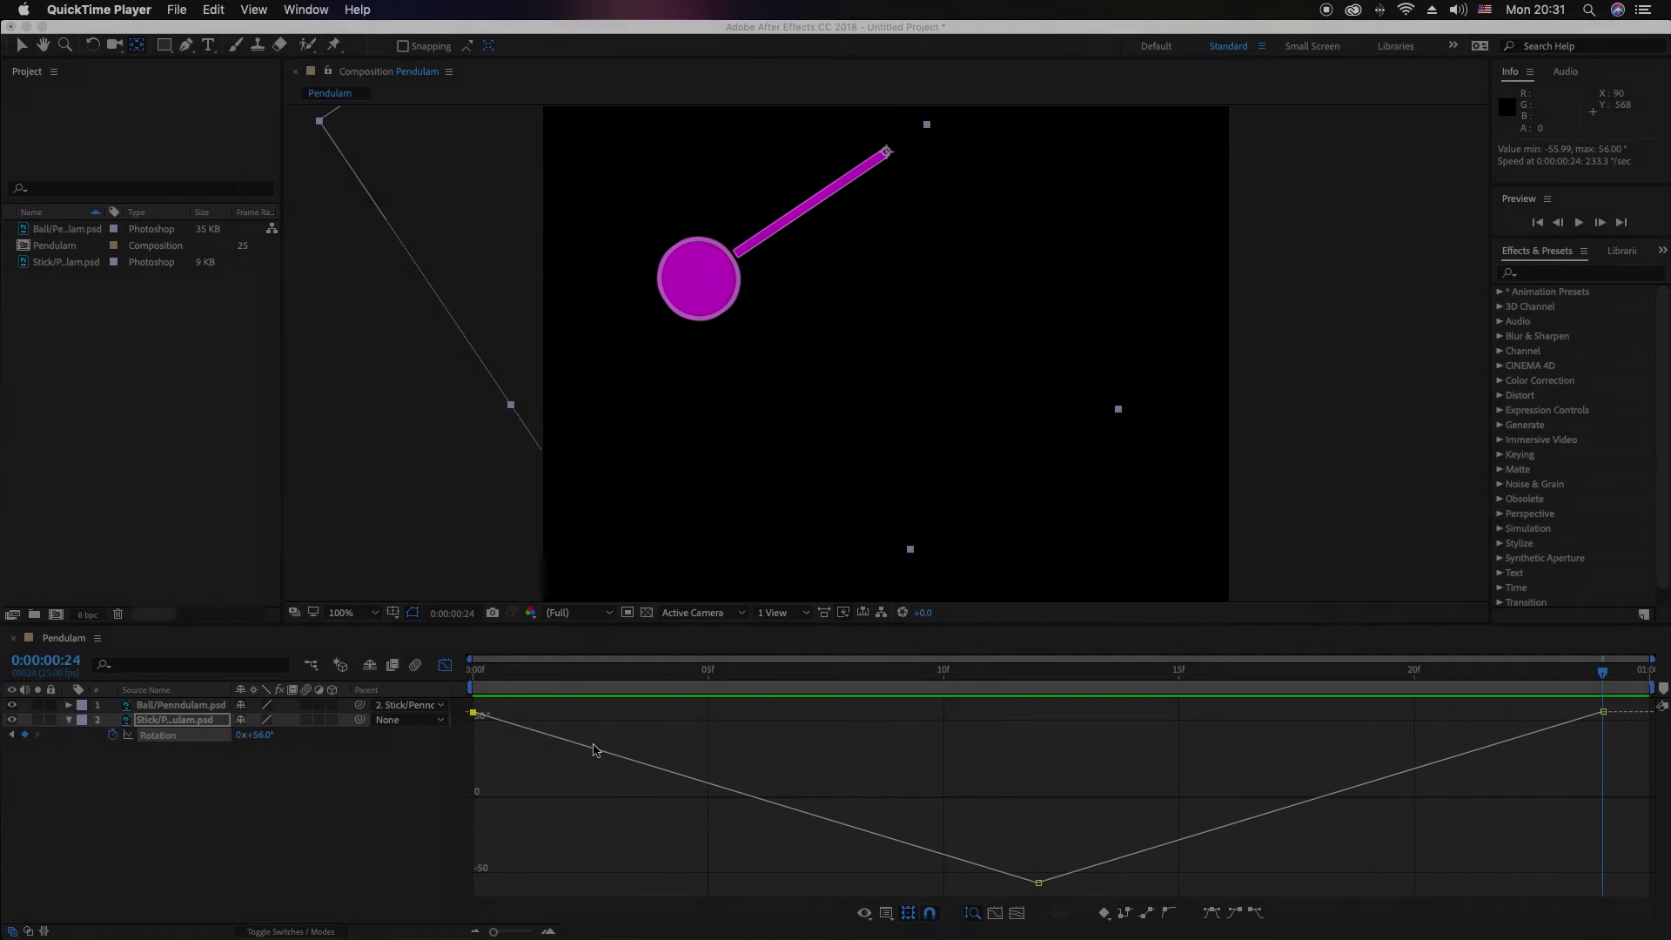
# Step: Apply Easy Ease Out to the Stick layer's first Rotation keyframe and lengthen its outgoing handle to about frame 5
pyautogui.click(1253, 912)
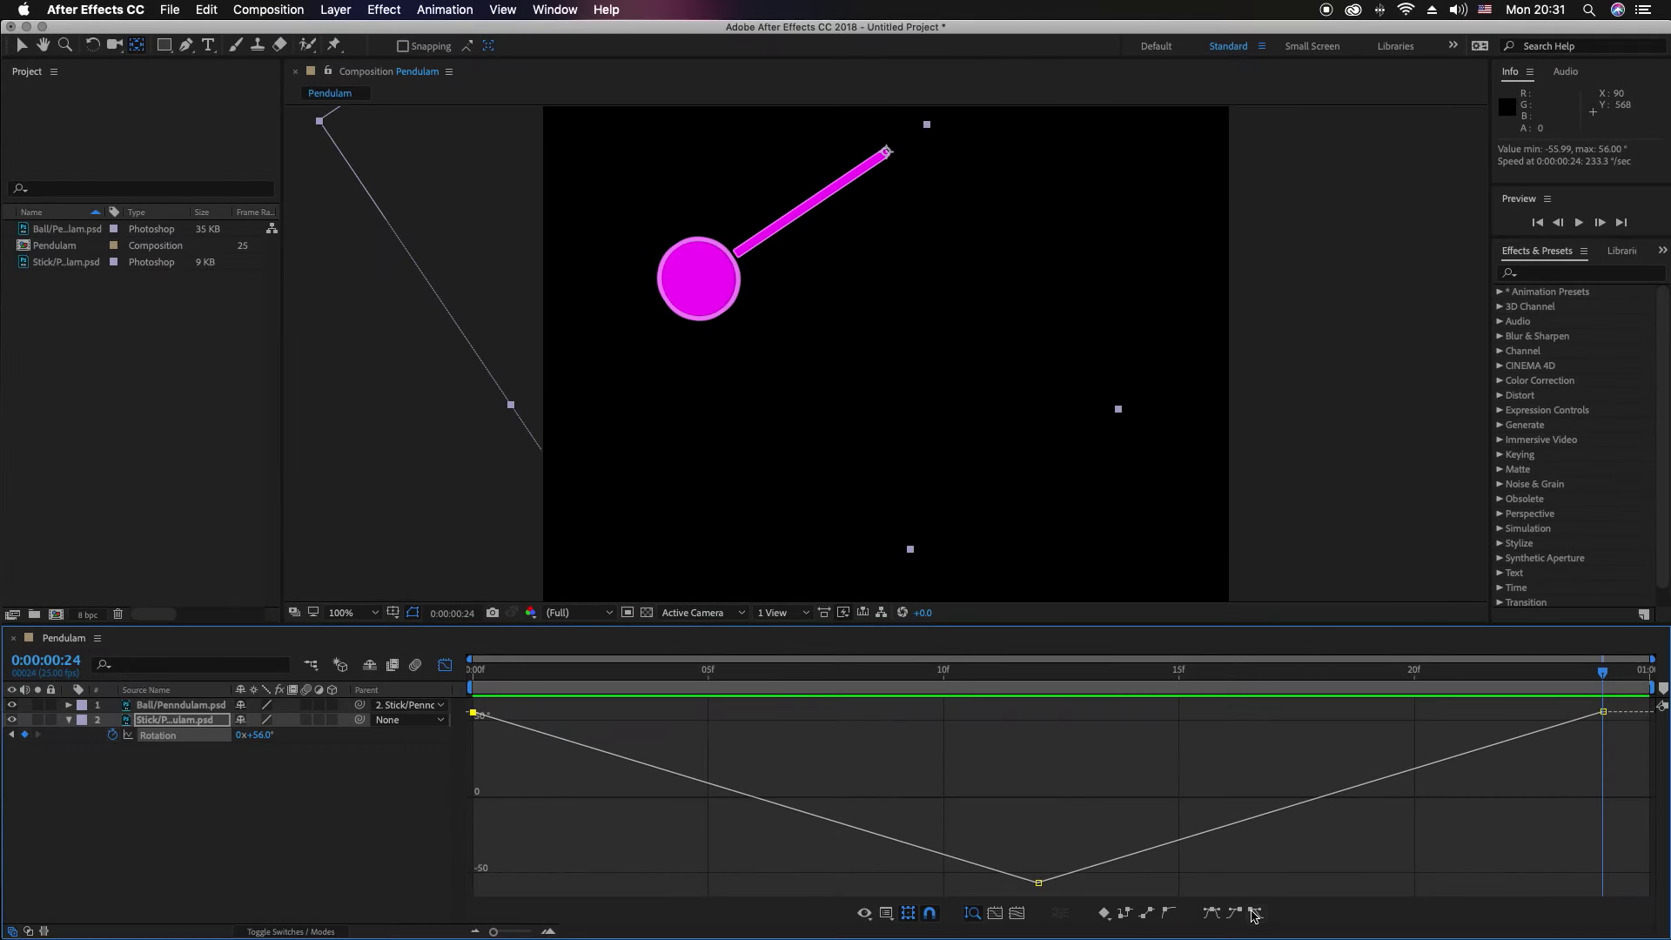
pyautogui.click(1253, 913)
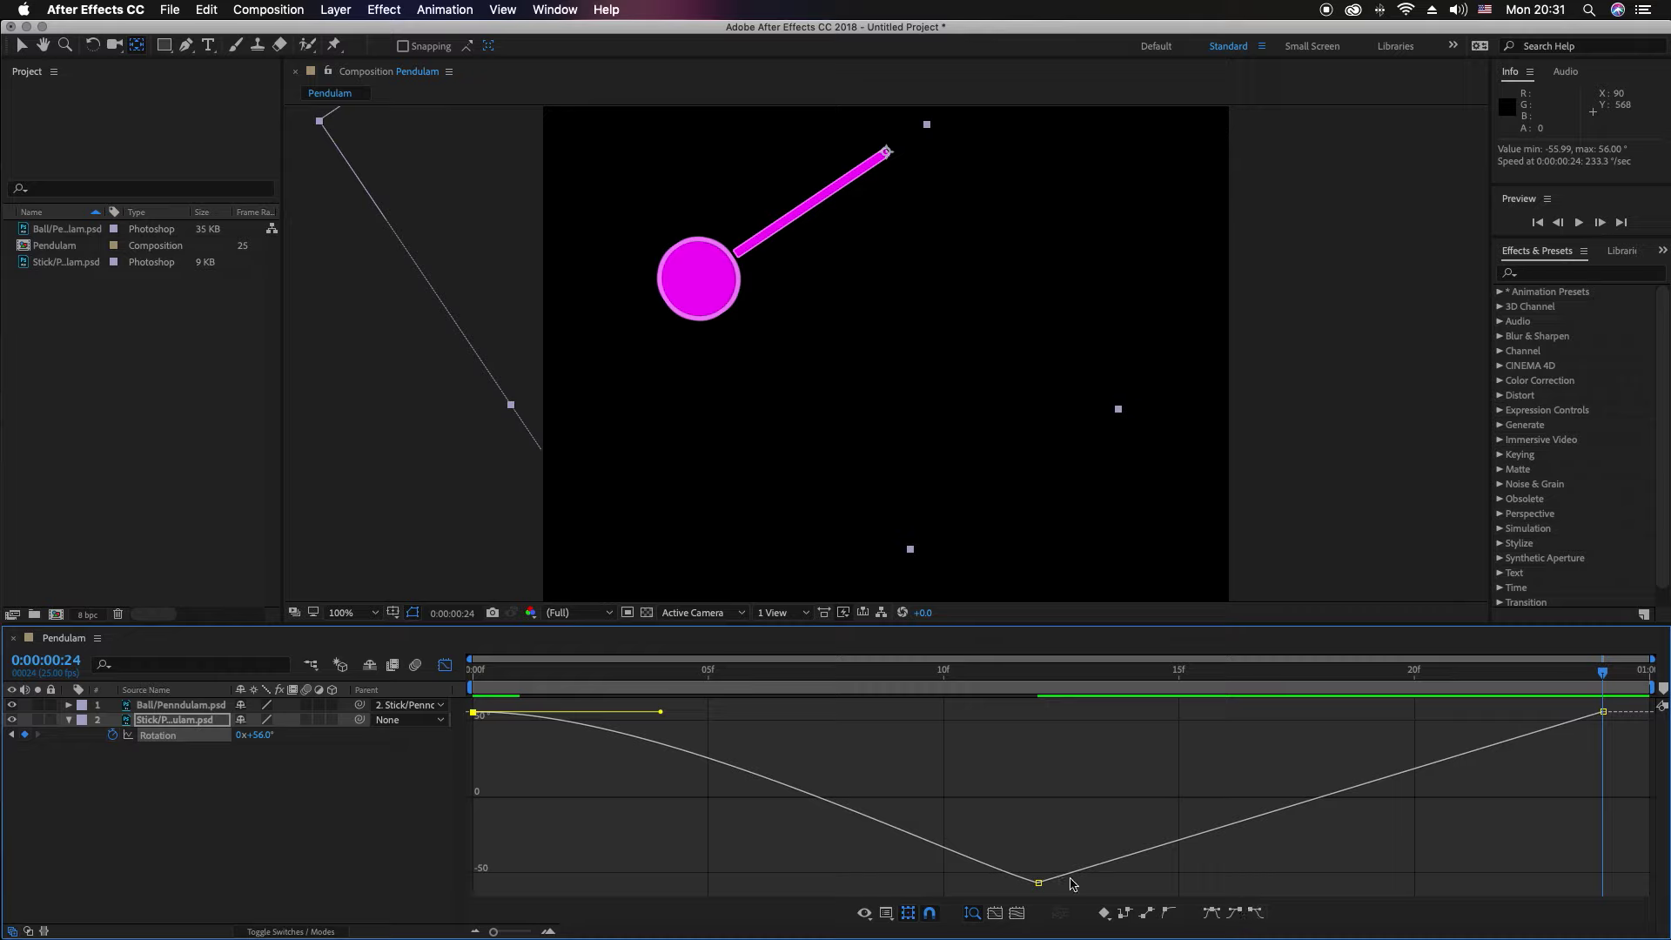
pyautogui.moveTo(662, 712); pyautogui.dragTo(721, 711)
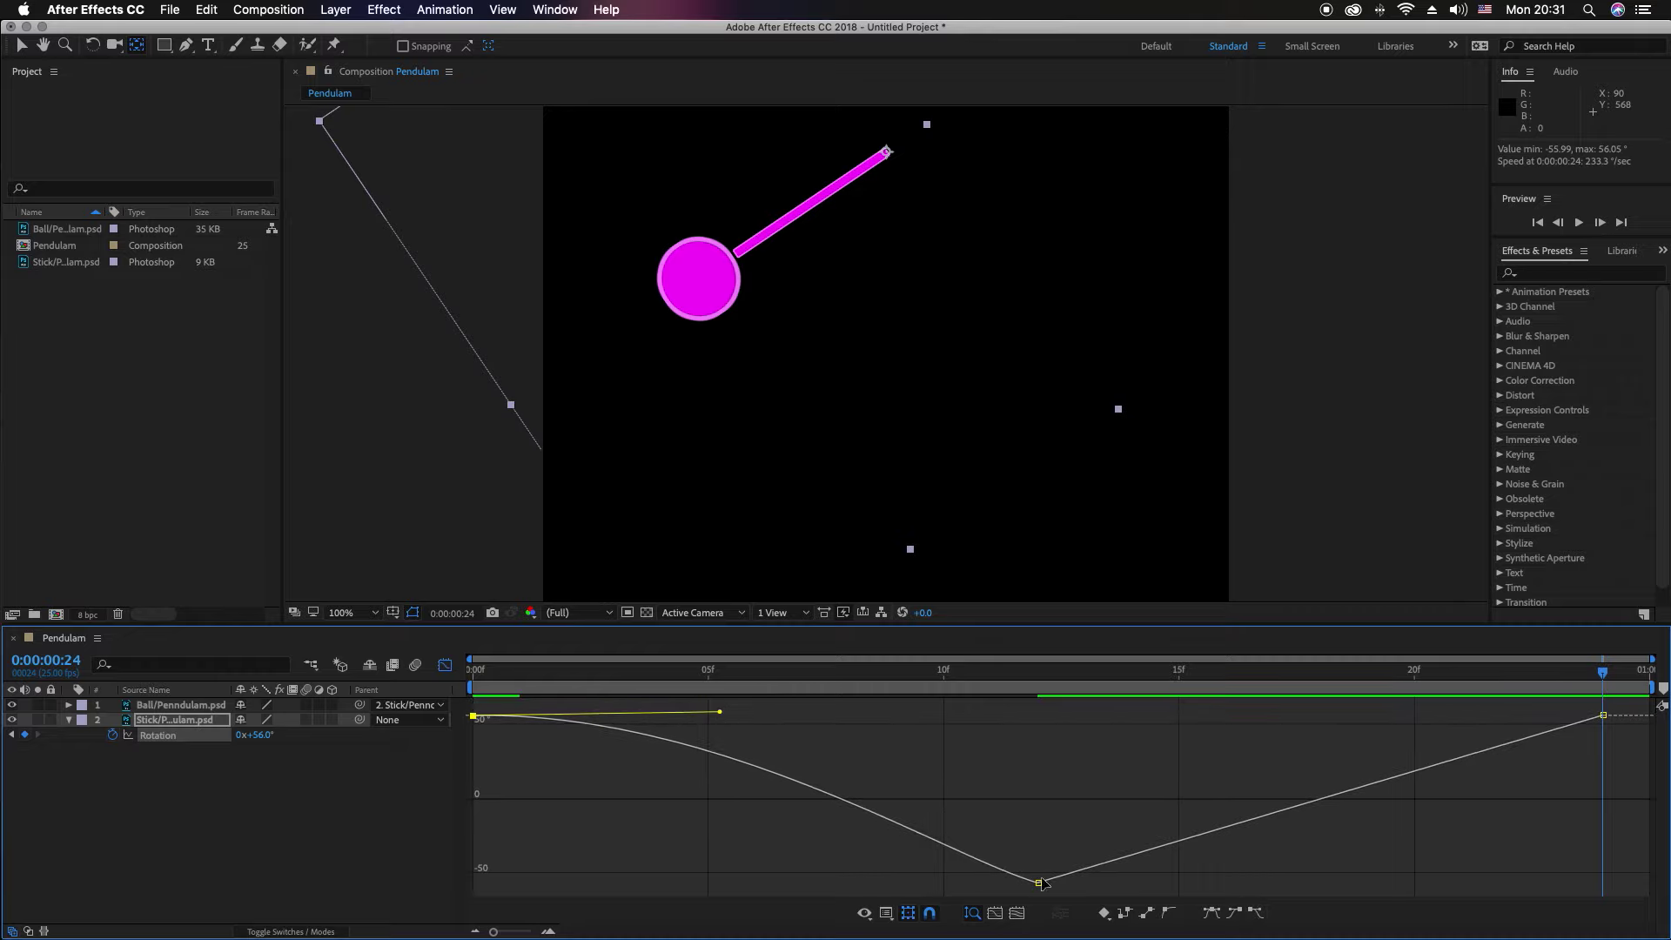
# Step: Apply Easy Ease to the Stick layer's middle Rotation keyframe and lengthen both handles, reaching about frames 7 and 16
pyautogui.click(1039, 883)
pyautogui.click(1211, 914)
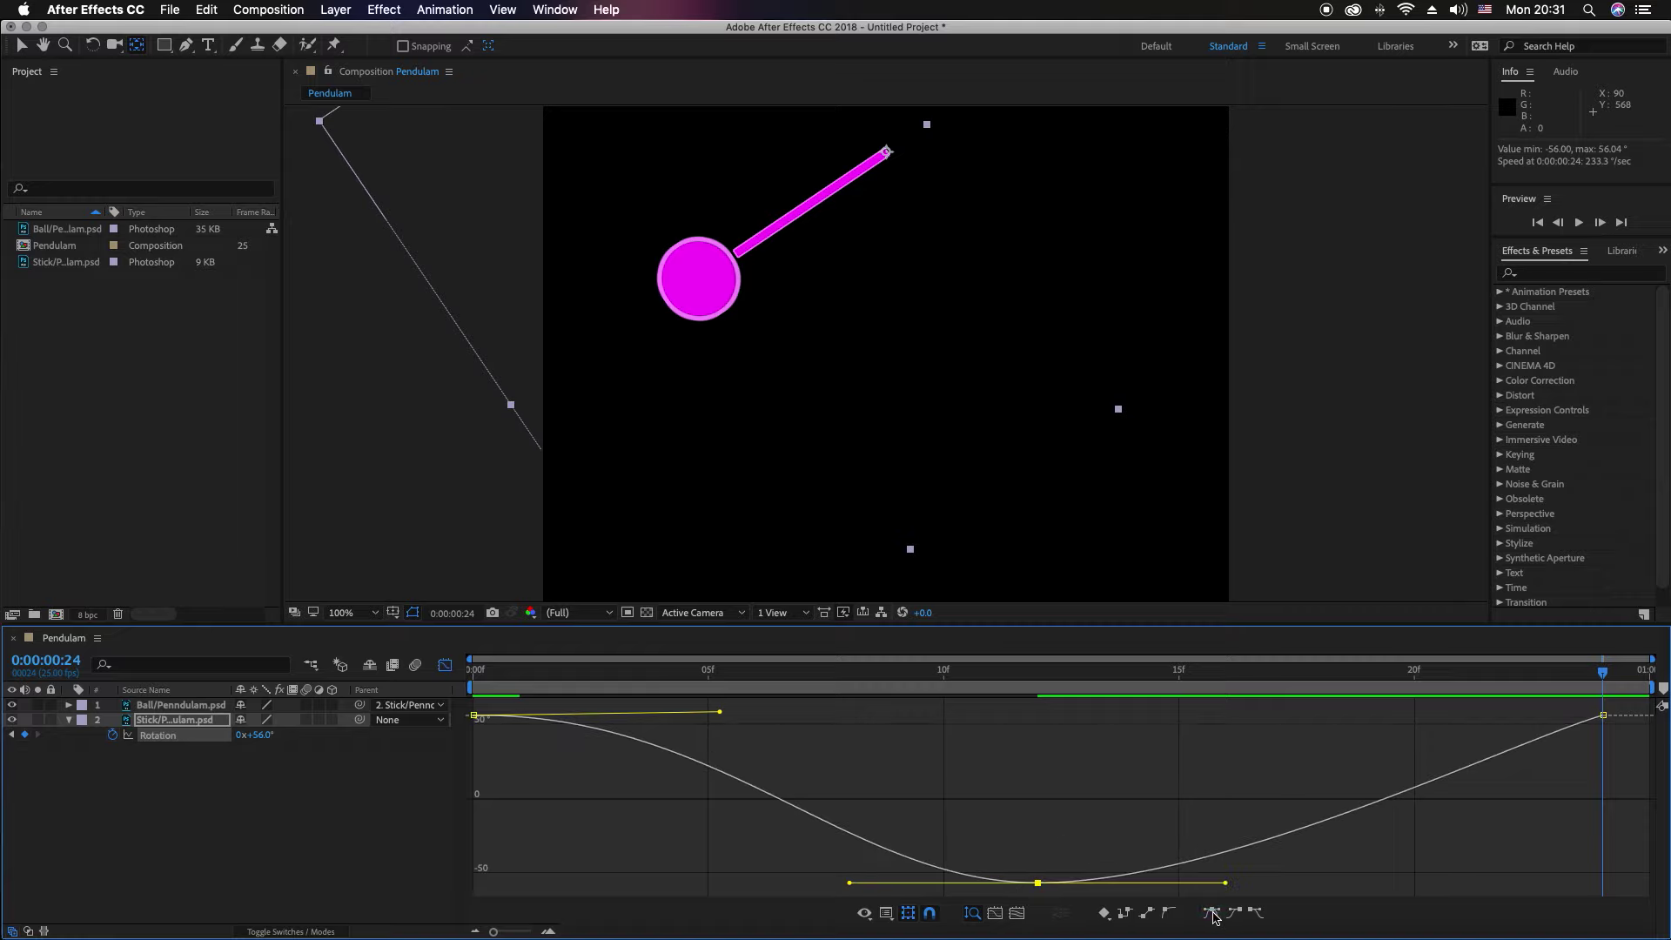
pyautogui.moveTo(850, 886); pyautogui.dragTo(814, 884)
pyautogui.moveTo(1227, 884); pyautogui.dragTo(1242, 881)
# Step: Apply Easy Ease In to the Stick layer's last Rotation keyframe, lengthen its handle to about frame 18, and preview the swing
pyautogui.click(1605, 717)
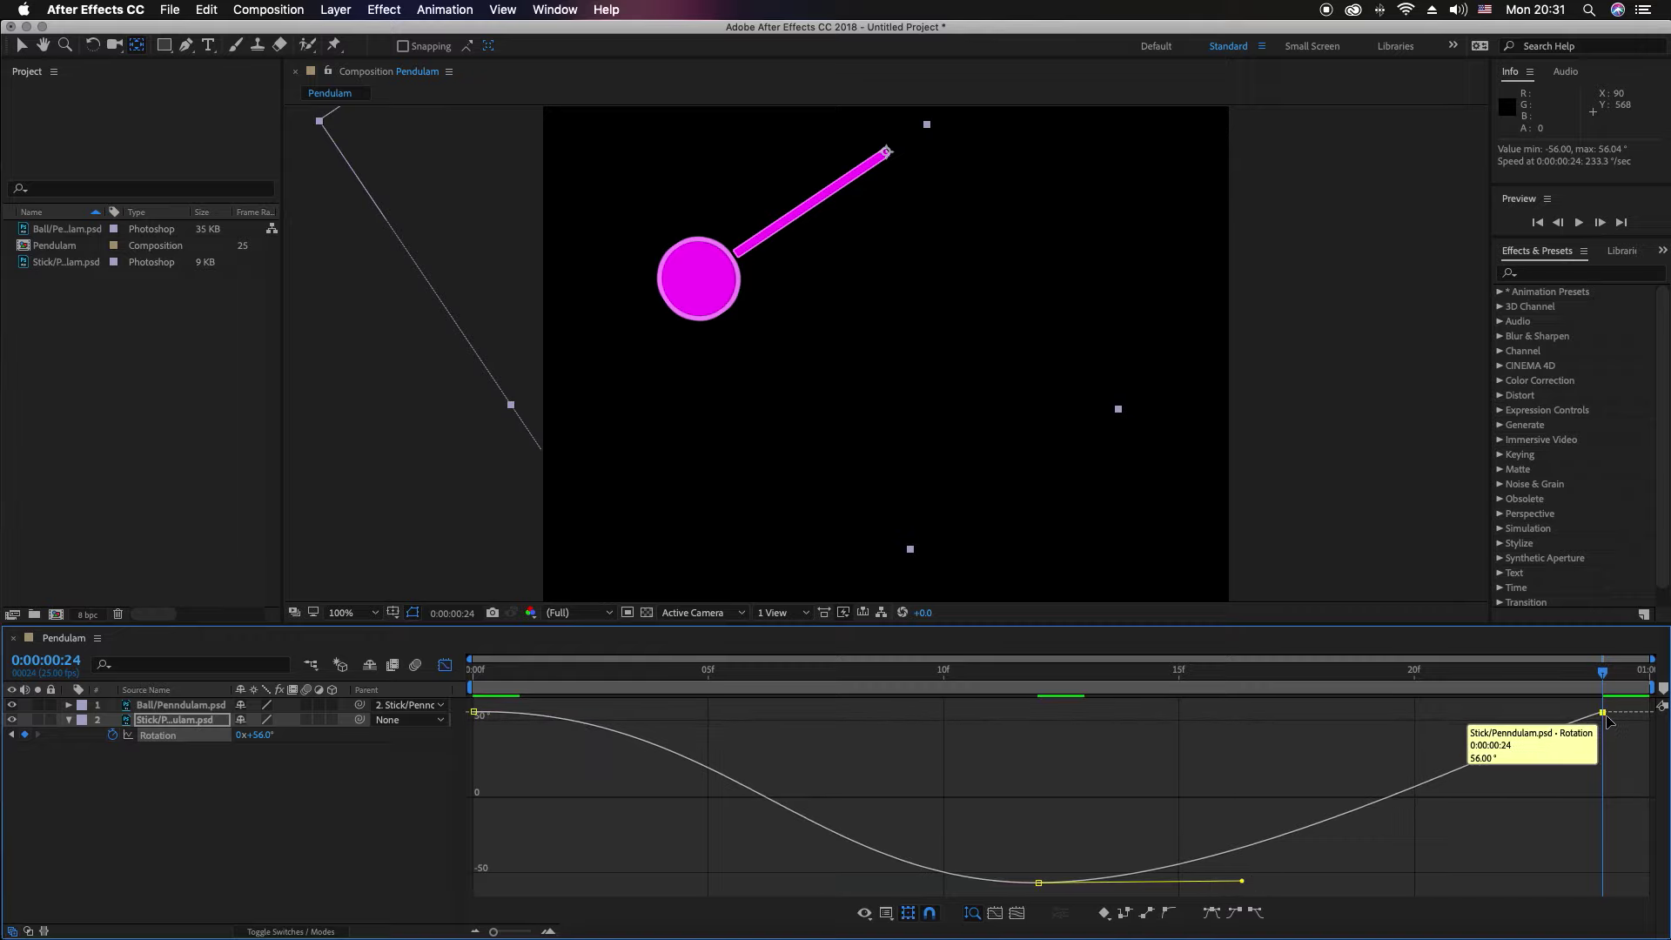
pyautogui.click(1236, 913)
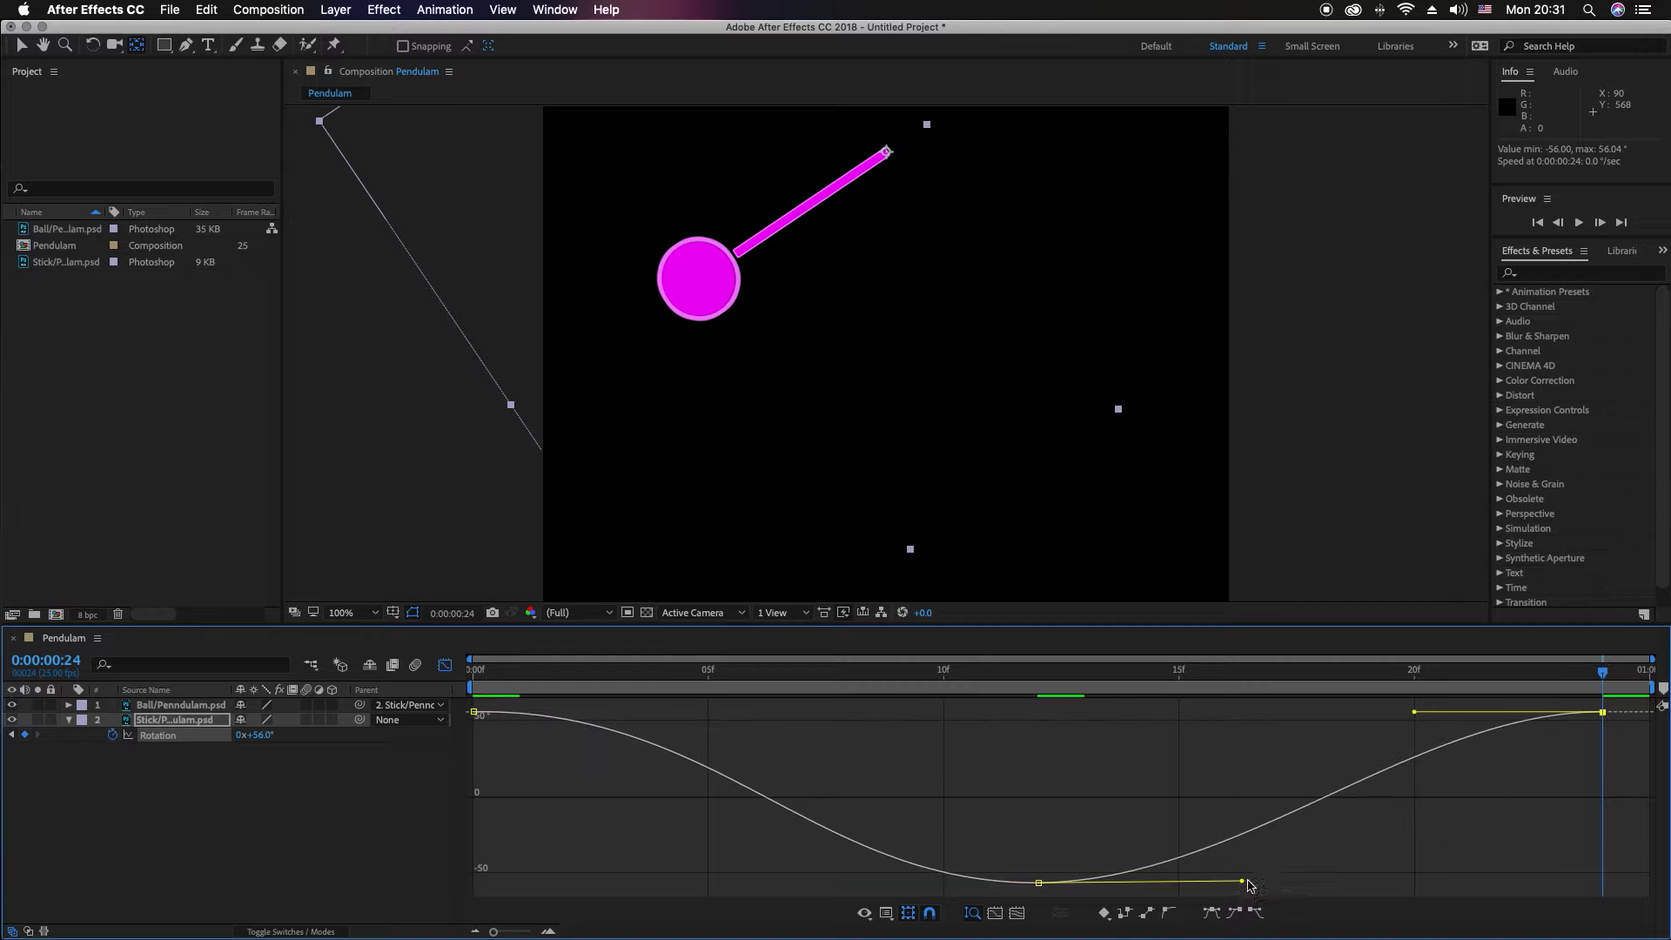
pyautogui.moveTo(1414, 711); pyautogui.dragTo(1319, 716)
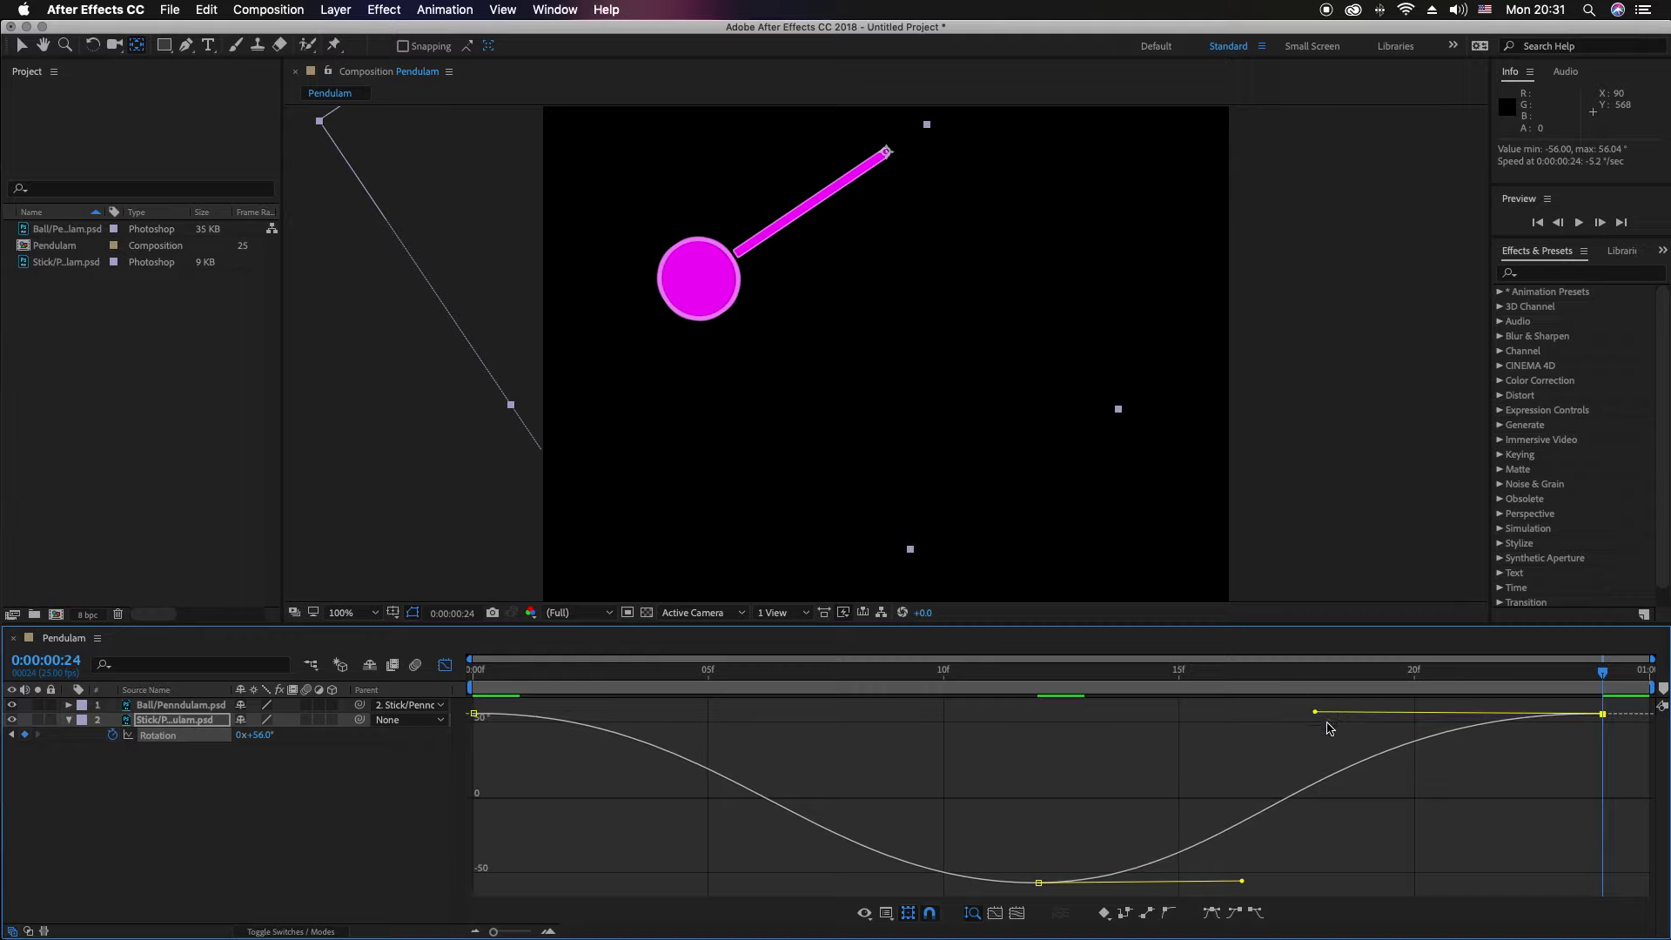
pyautogui.click(1580, 223)
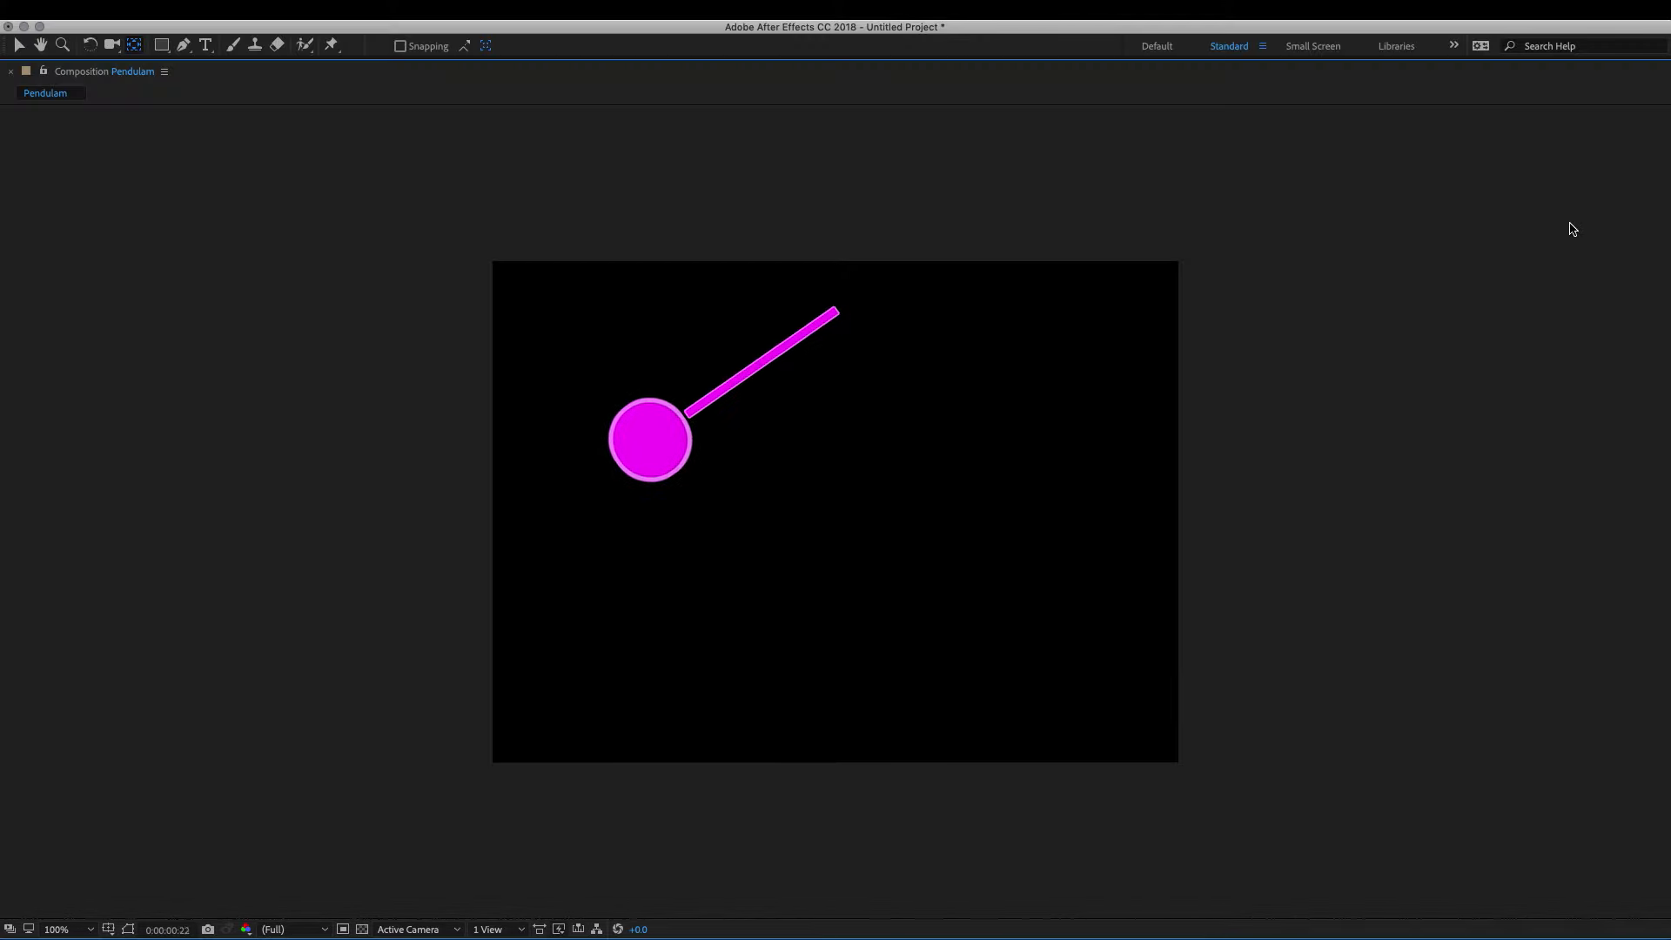
pyautogui.press('space')
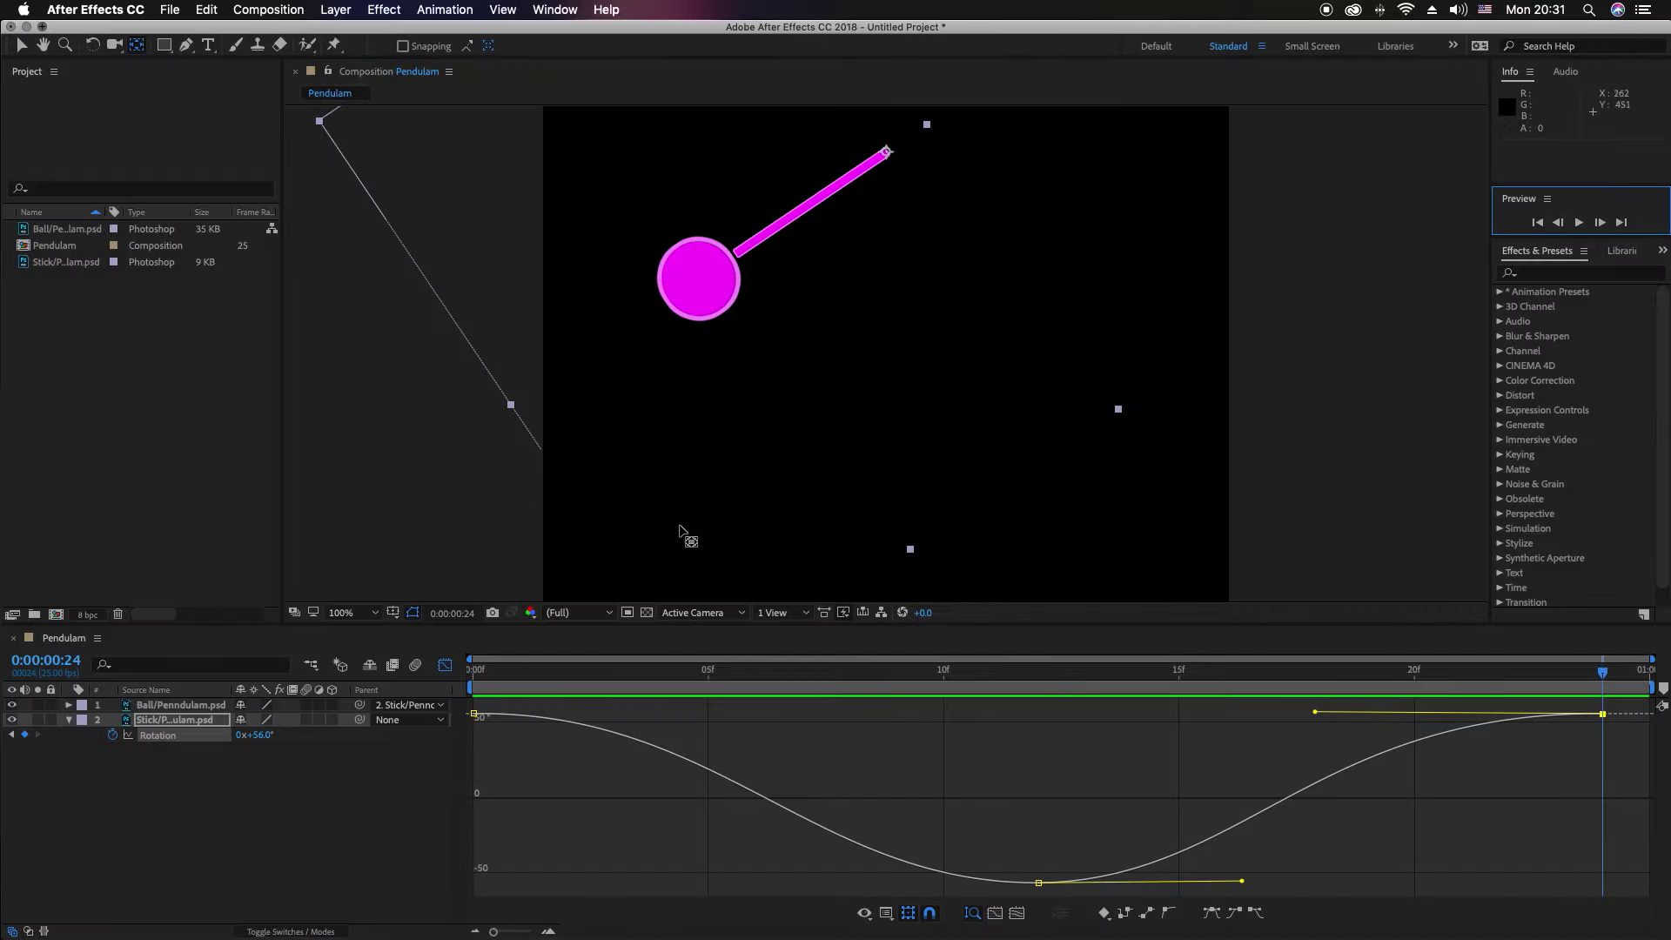
# Step: Keyframe the Ball layer's Rotation at 63° on the first frame and -64° at 0:00:00:12
pyautogui.click(158, 709)
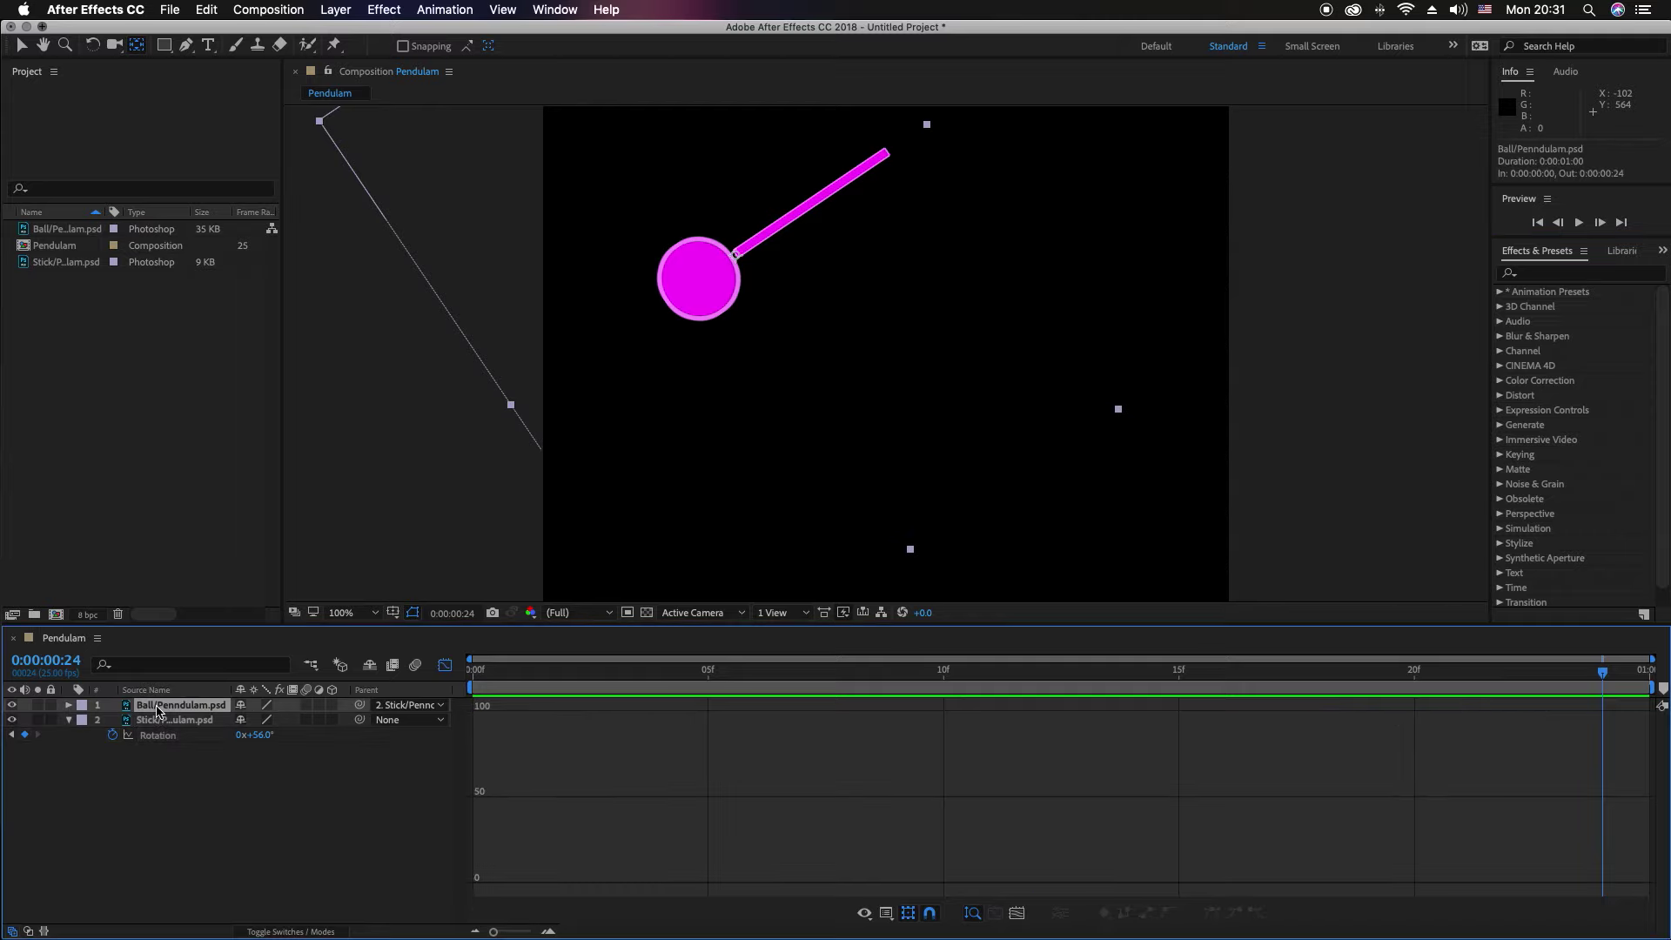
pyautogui.press('r')
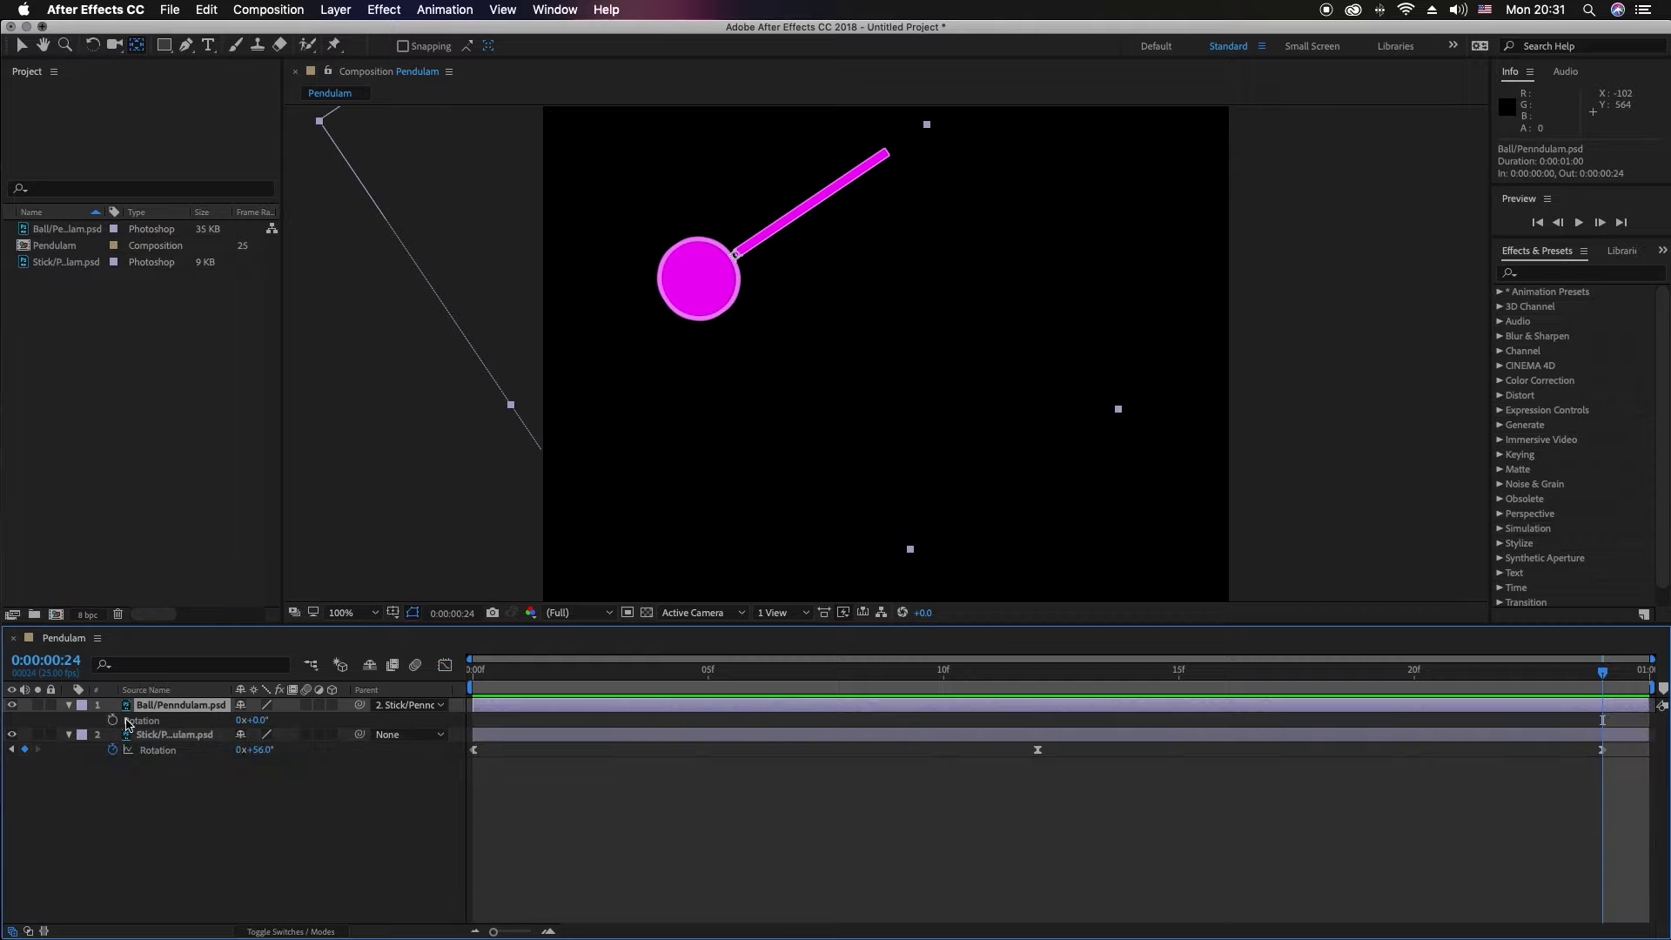
pyautogui.moveTo(489, 690); pyautogui.dragTo(470, 675)
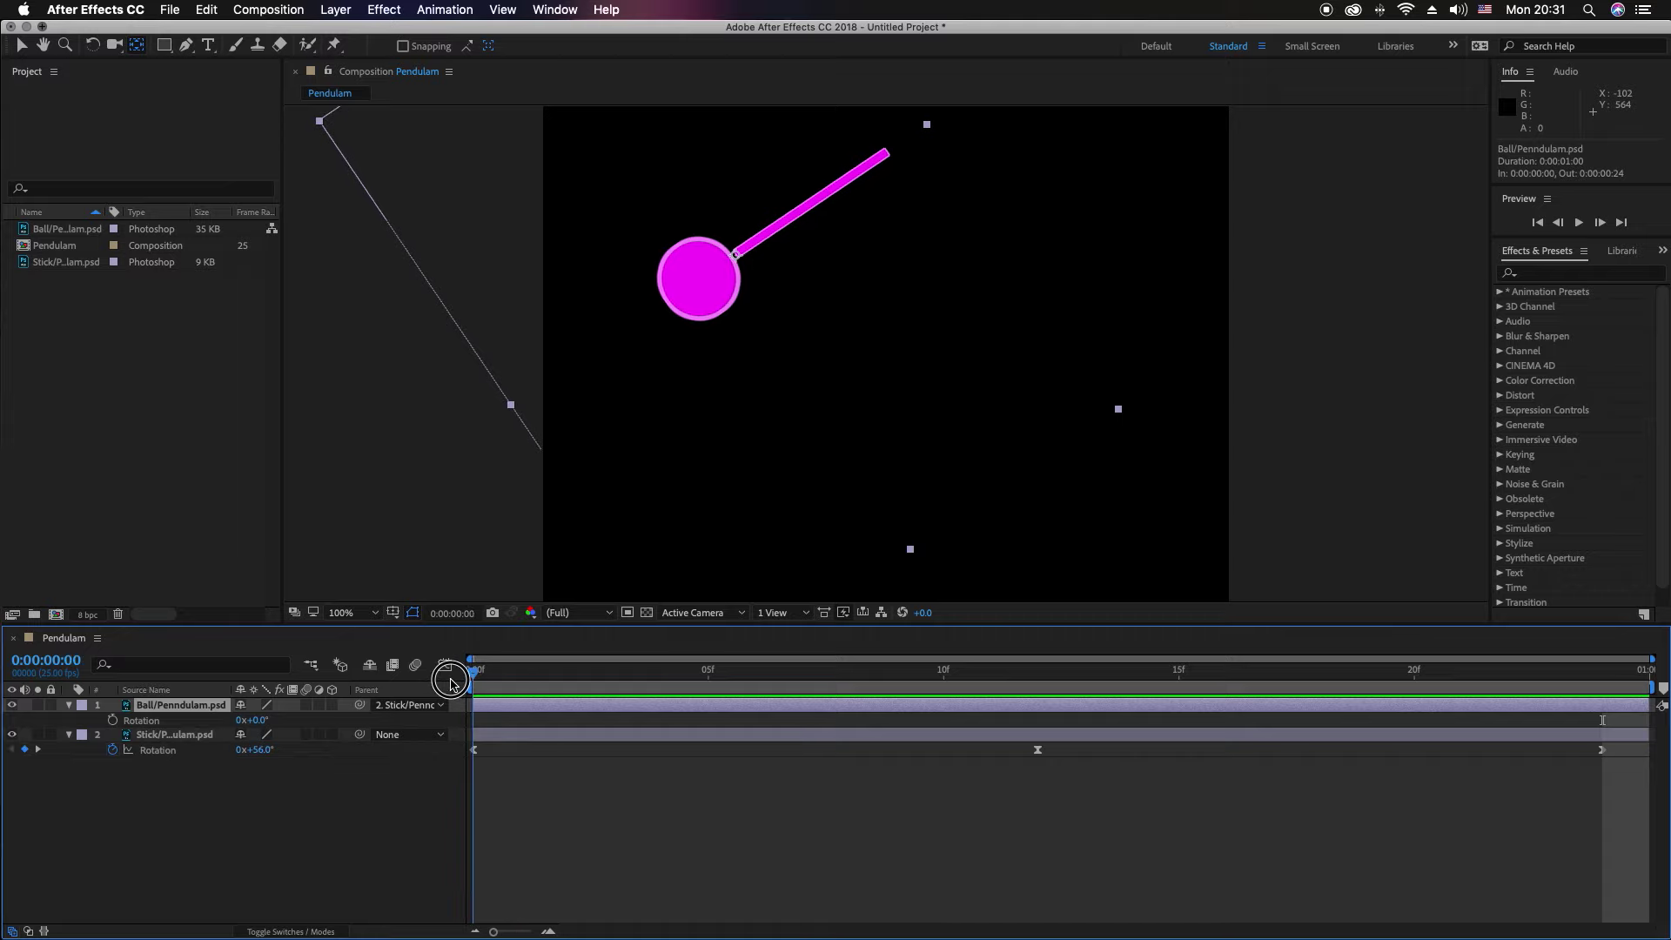
pyautogui.click(112, 720)
pyautogui.moveTo(257, 722); pyautogui.dragTo(311, 719)
pyautogui.moveTo(519, 672); pyautogui.dragTo(1037, 672)
pyautogui.moveTo(266, 727); pyautogui.dragTo(150, 720)
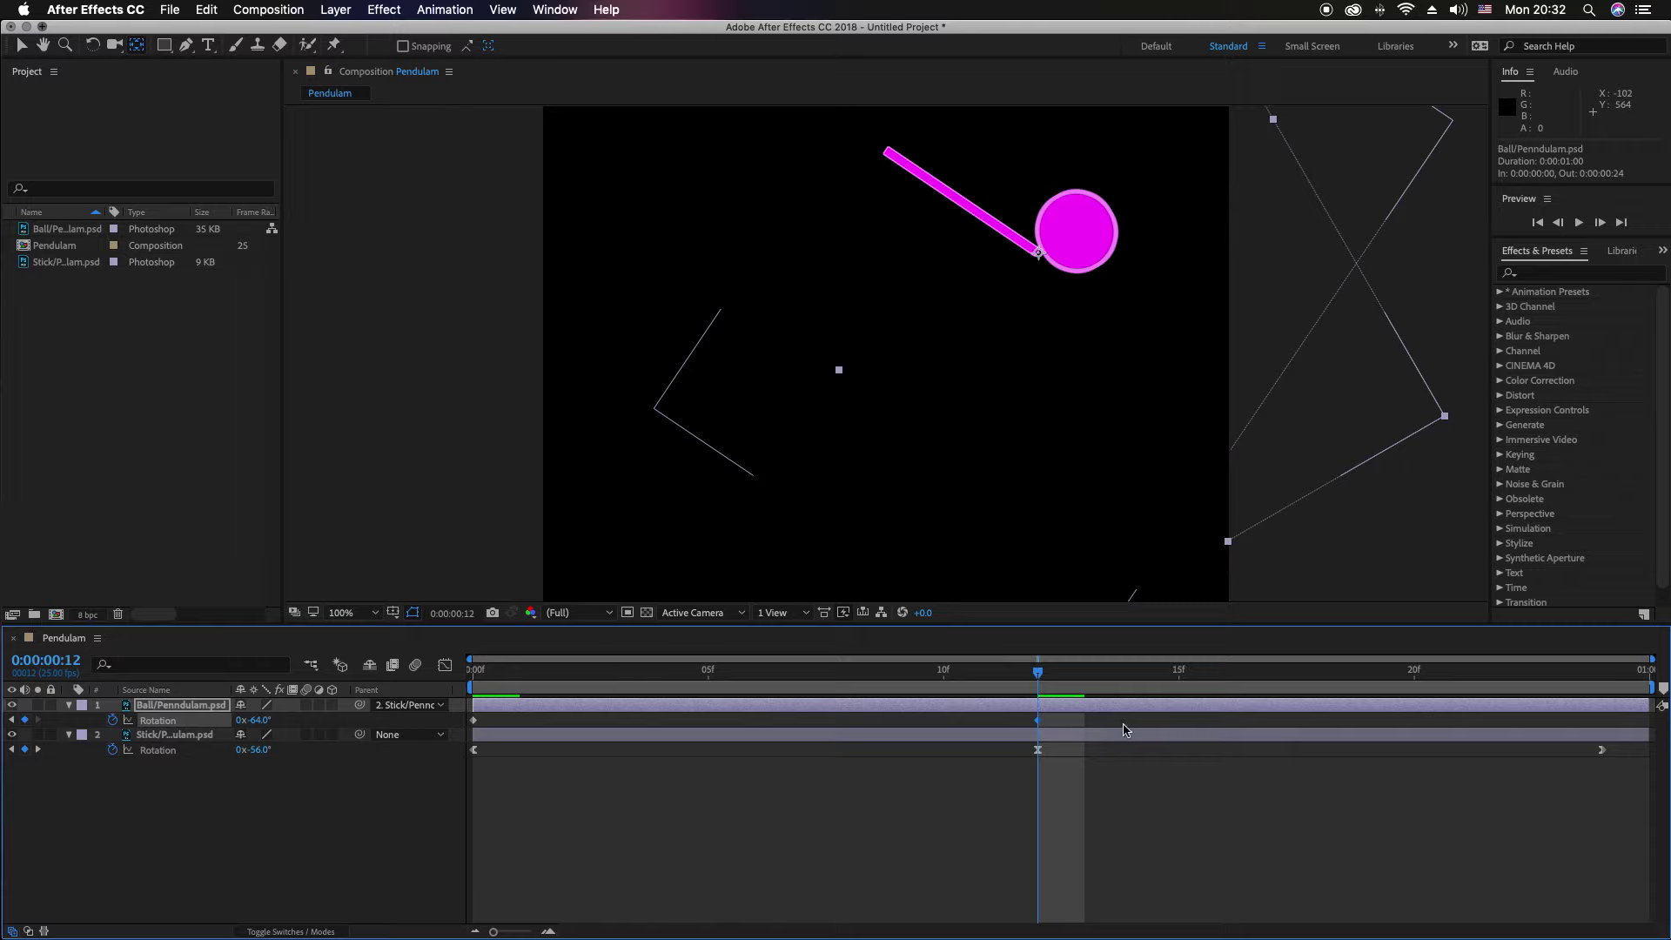
# Step: Copy the Ball layer's first Rotation keyframe and paste it at 0:00:00:24
pyautogui.moveTo(1041, 676); pyautogui.dragTo(1606, 679)
pyautogui.click(478, 723)
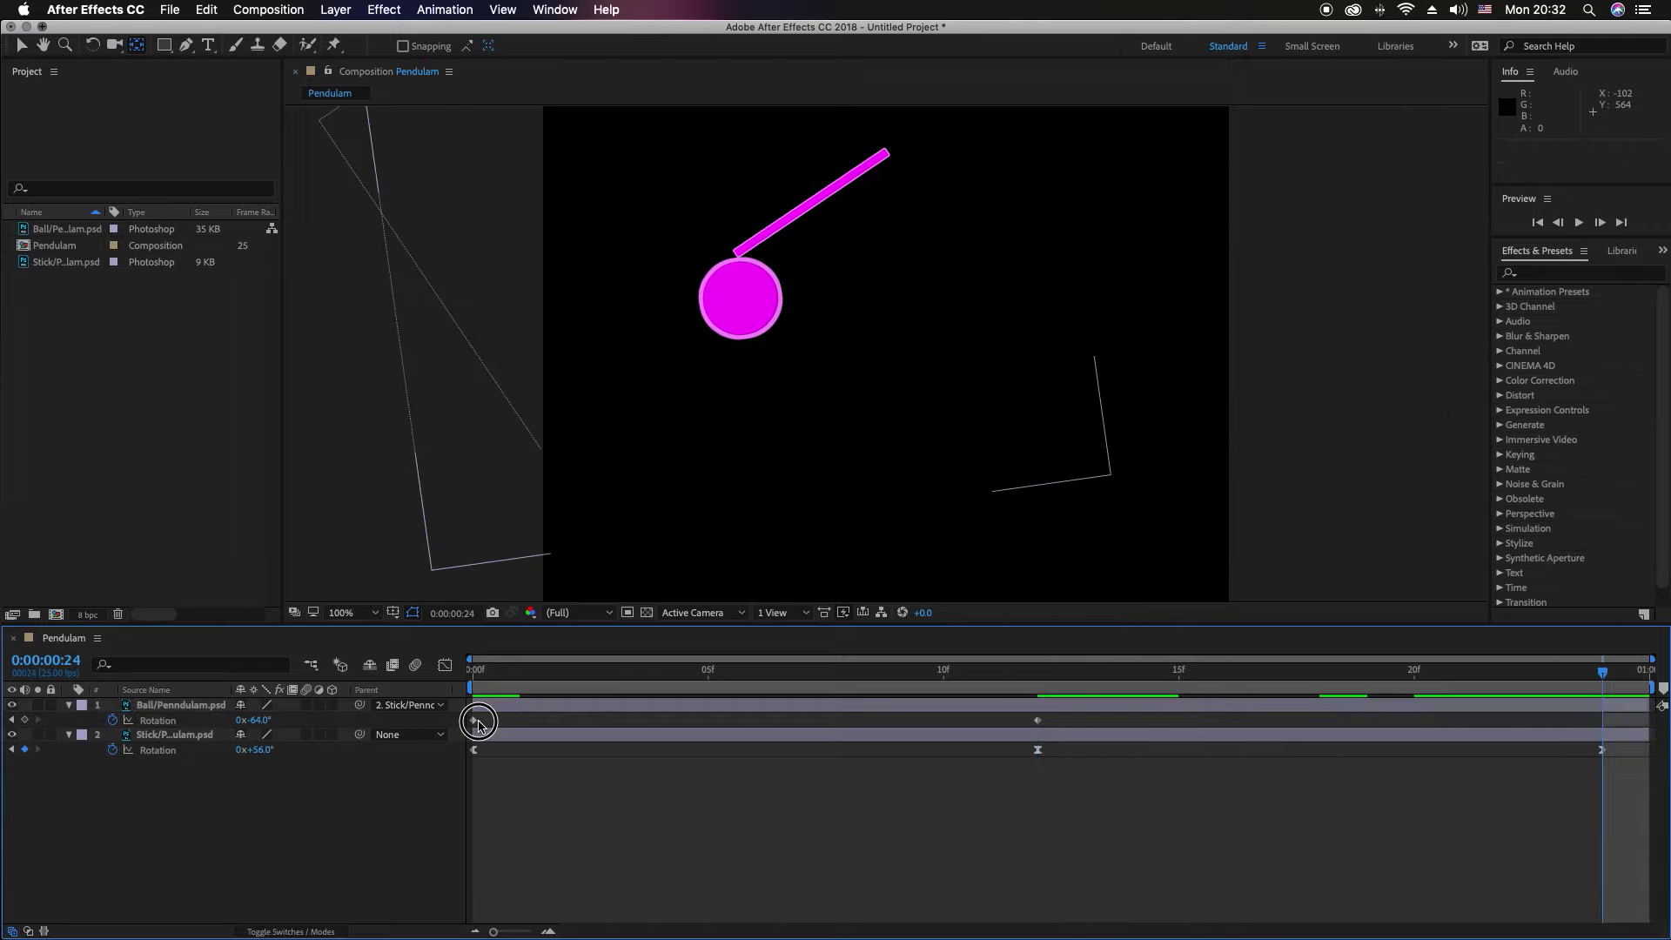
pyautogui.click(474, 720)
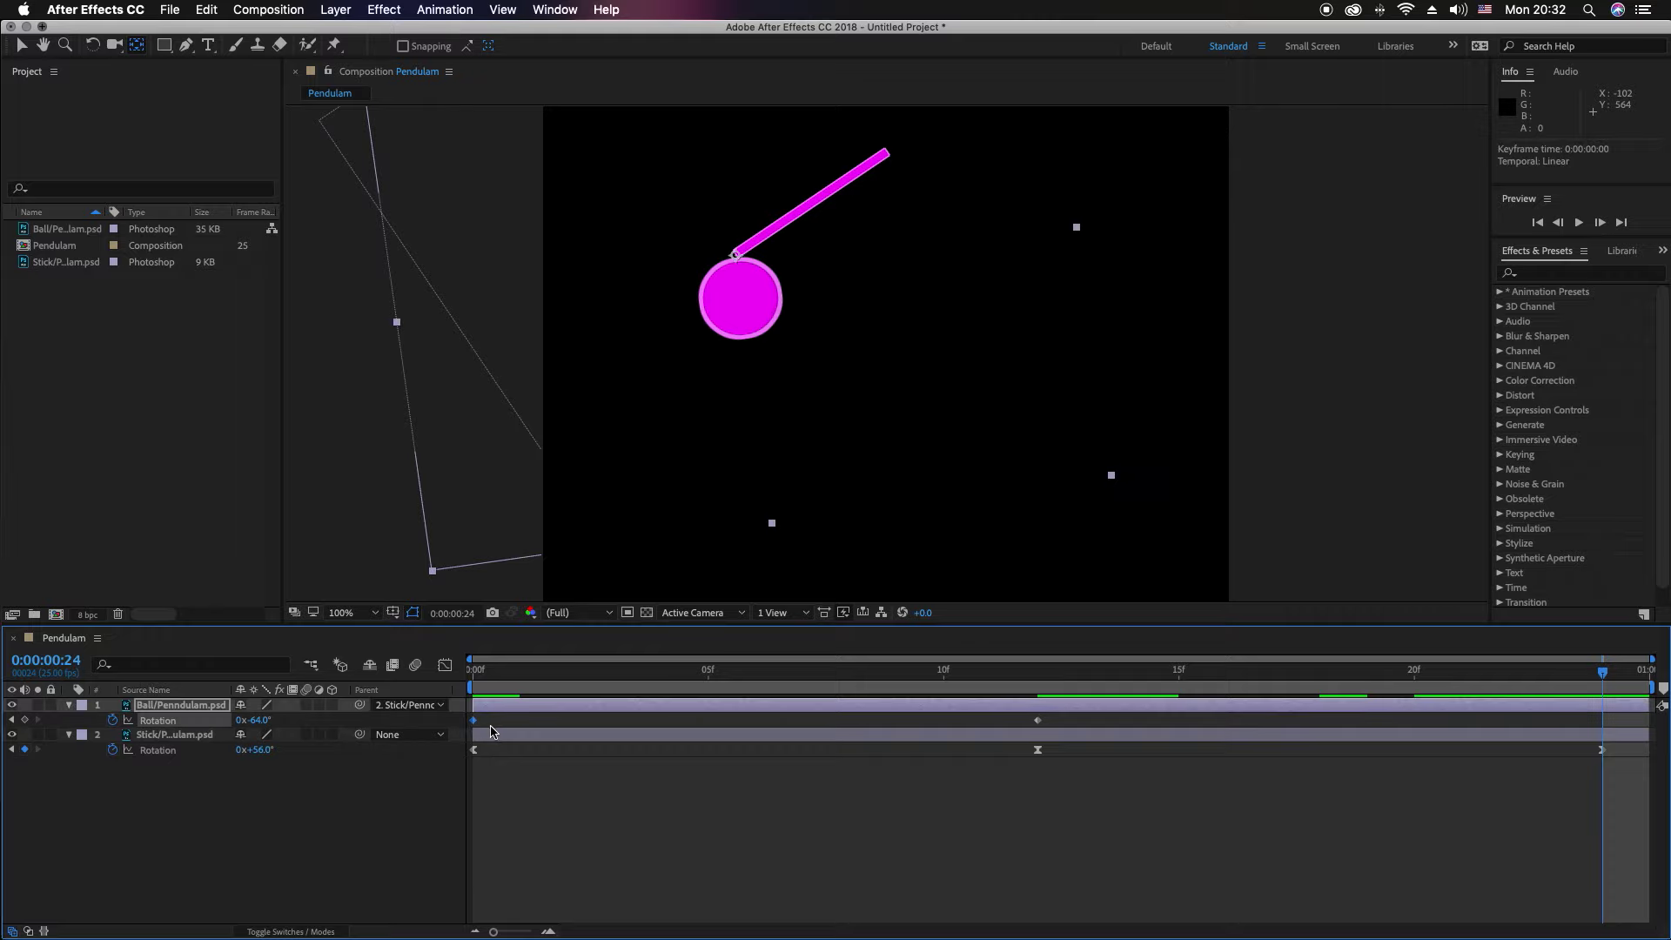
pyautogui.press('super+v')
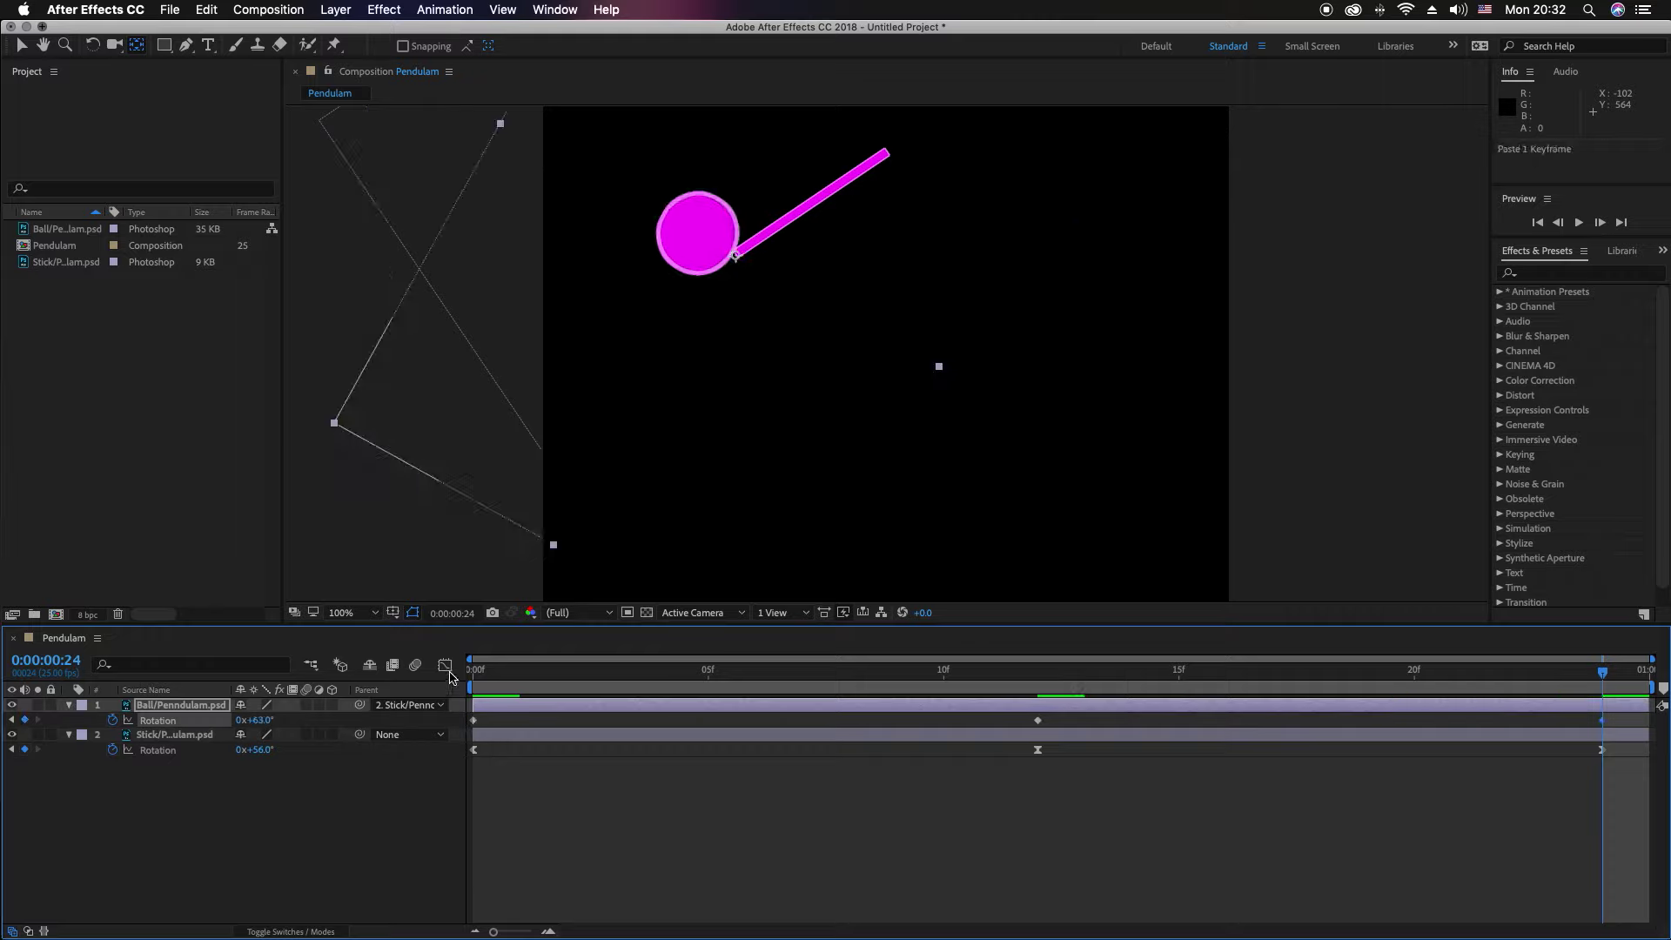
# Step: In the Graph Editor, apply Easy Ease Out to the Ball layer's first Rotation keyframe and lengthen its handle to about frame 6
pyautogui.click(445, 667)
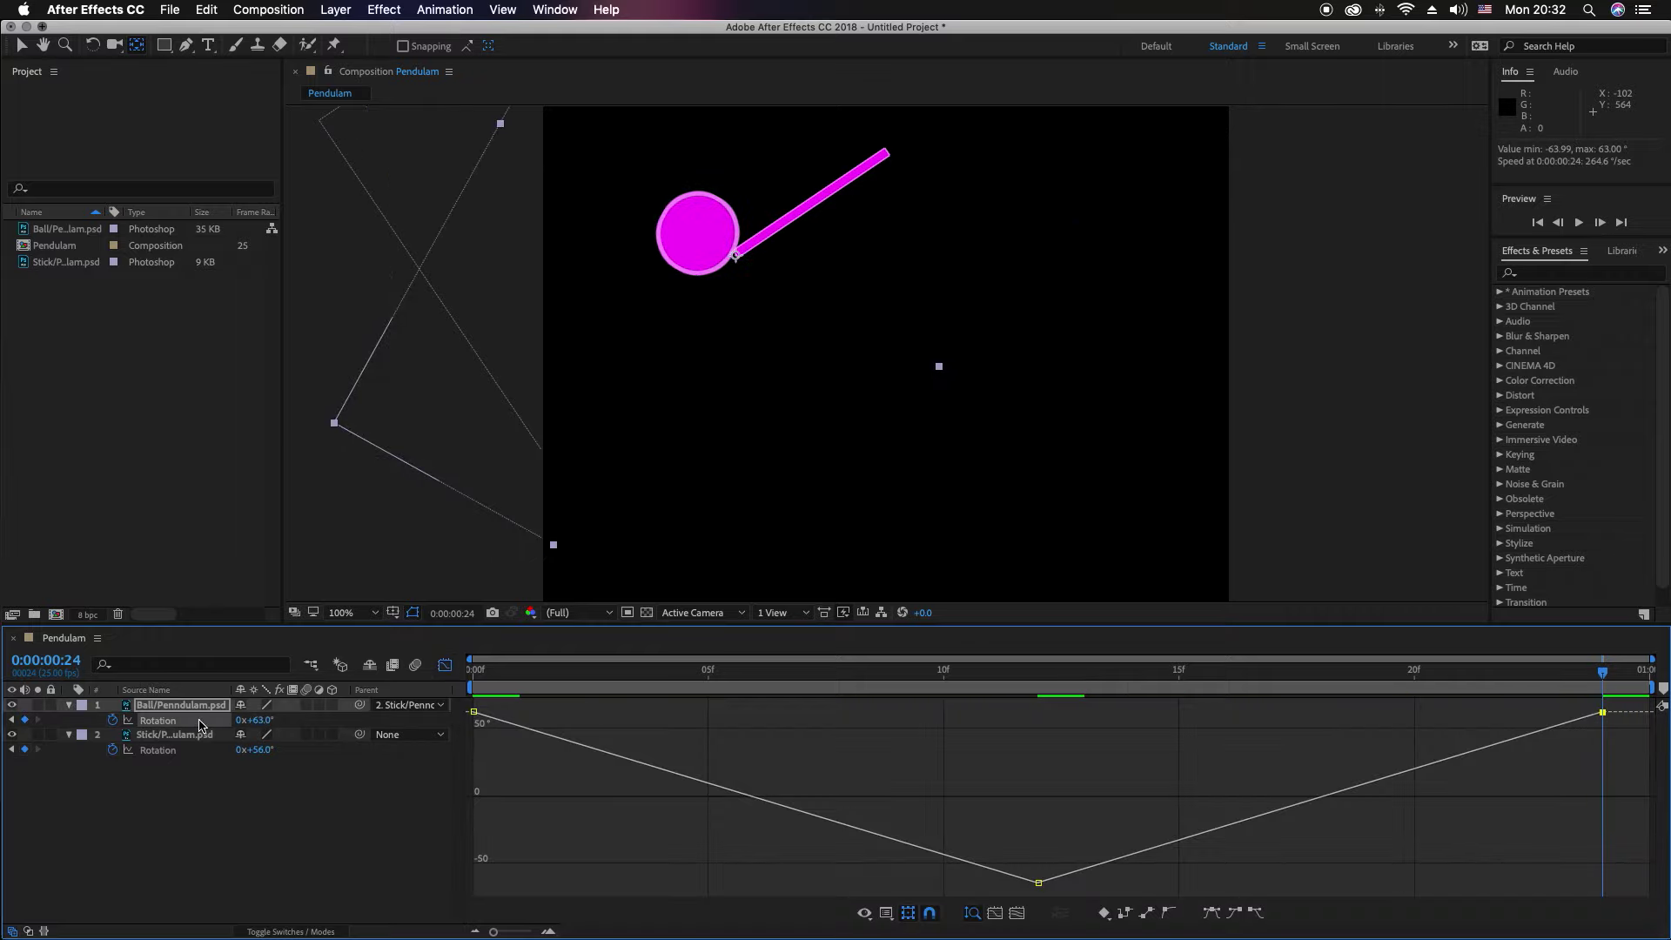
pyautogui.click(473, 712)
pyautogui.click(1255, 914)
pyautogui.moveTo(661, 712); pyautogui.dragTo(749, 712)
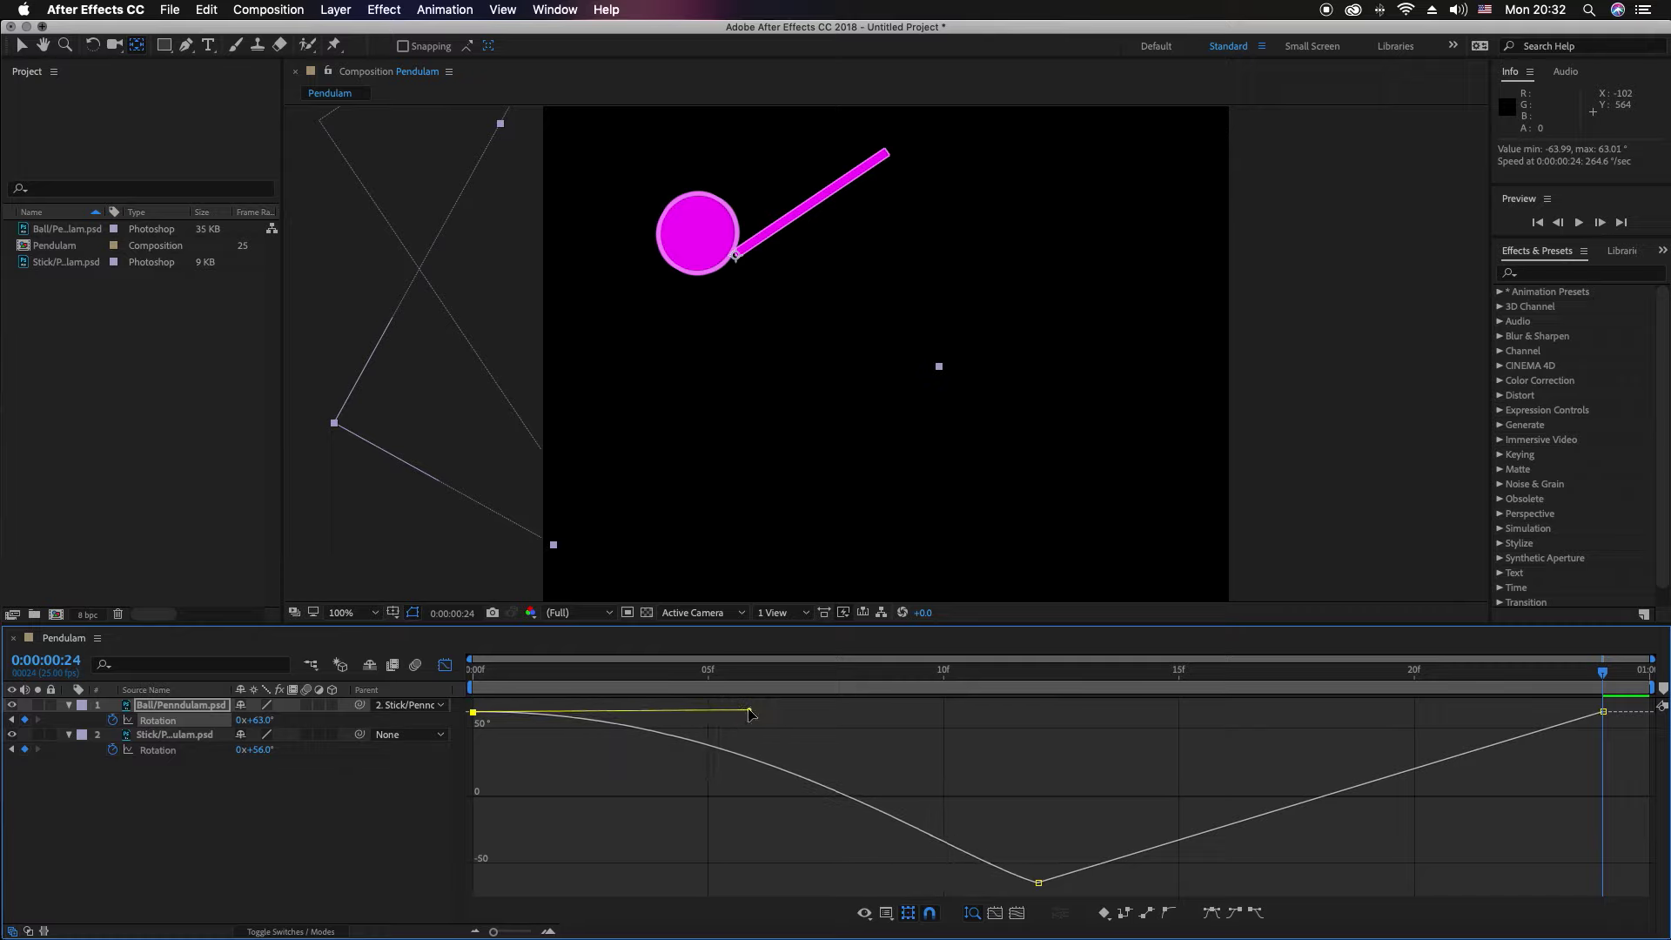
# Step: Apply Easy Ease to the Ball layer's middle Rotation keyframe and lengthen its handles on both sides
pyautogui.click(1053, 878)
pyautogui.click(1037, 882)
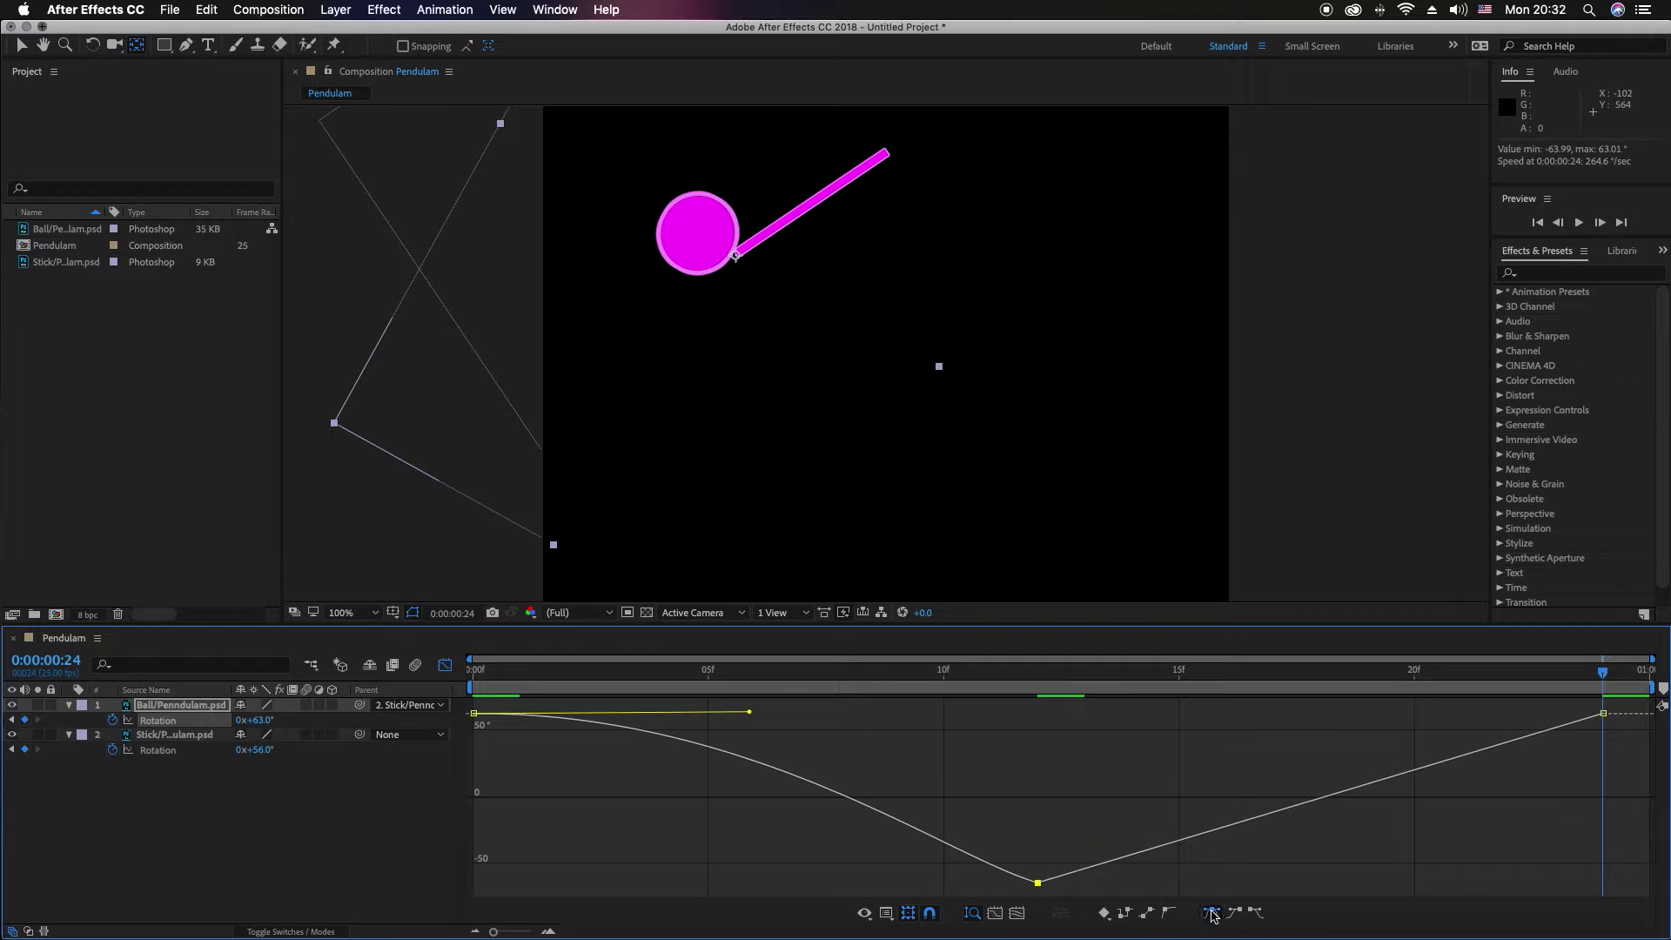
pyautogui.click(1212, 913)
pyautogui.moveTo(1235, 884); pyautogui.dragTo(1295, 884)
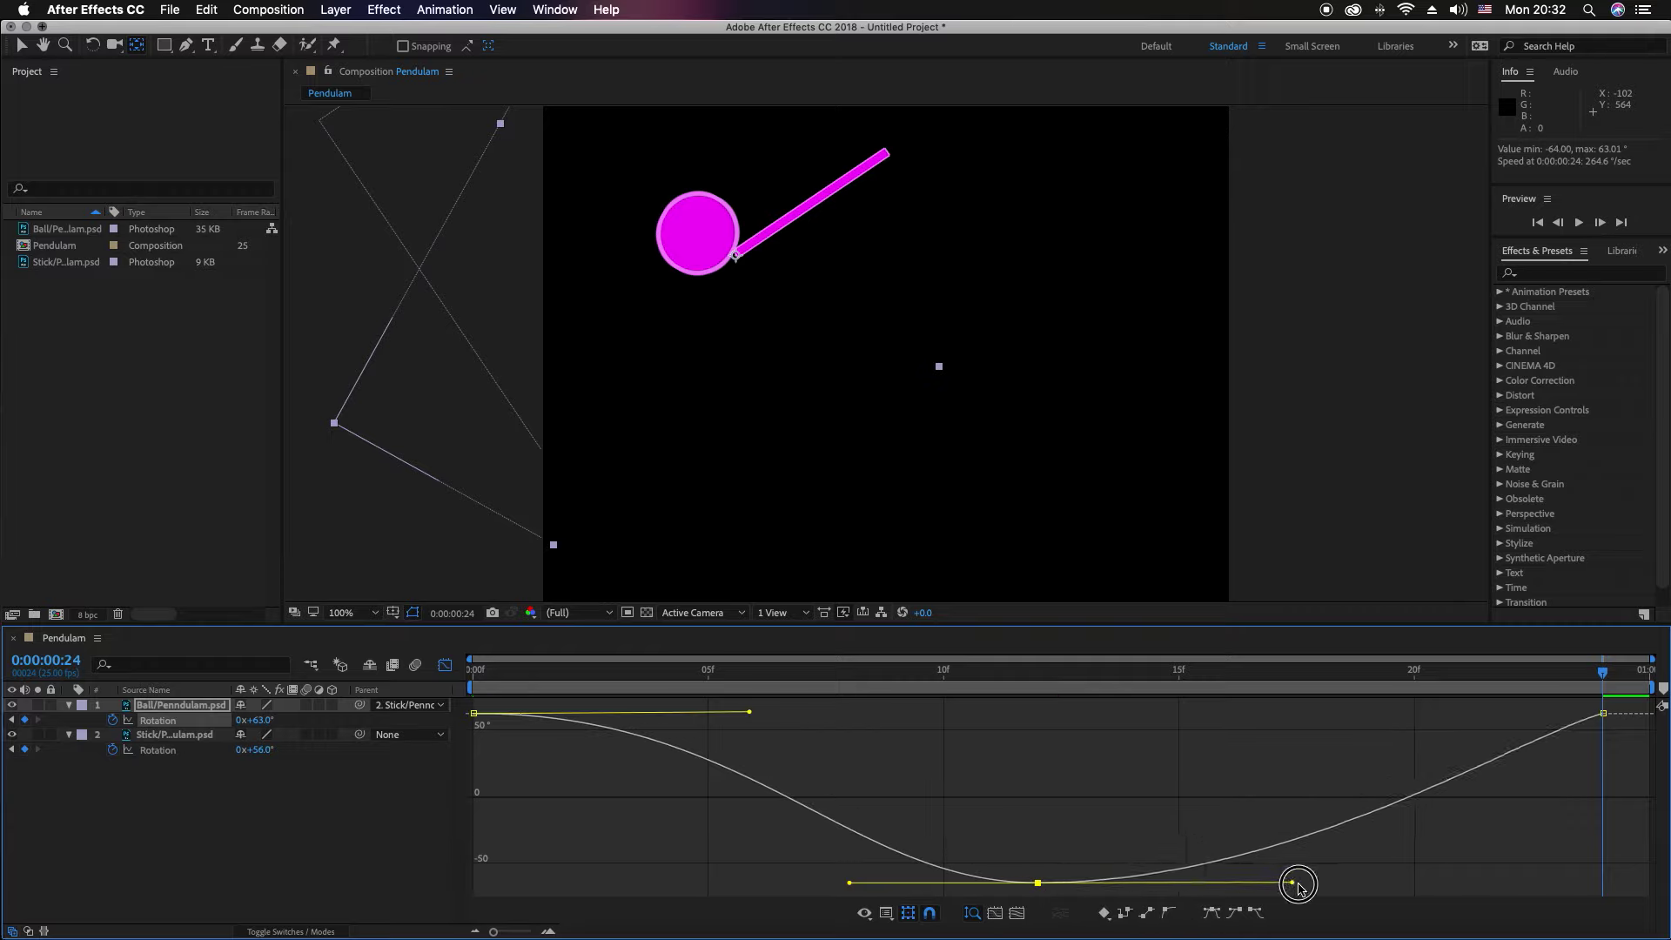
pyautogui.moveTo(850, 883); pyautogui.dragTo(775, 883)
# Step: Apply Easy Ease In to the Ball layer's last Rotation keyframe, lengthen its incoming handle, and preview the animation
pyautogui.click(1602, 713)
pyautogui.click(1239, 913)
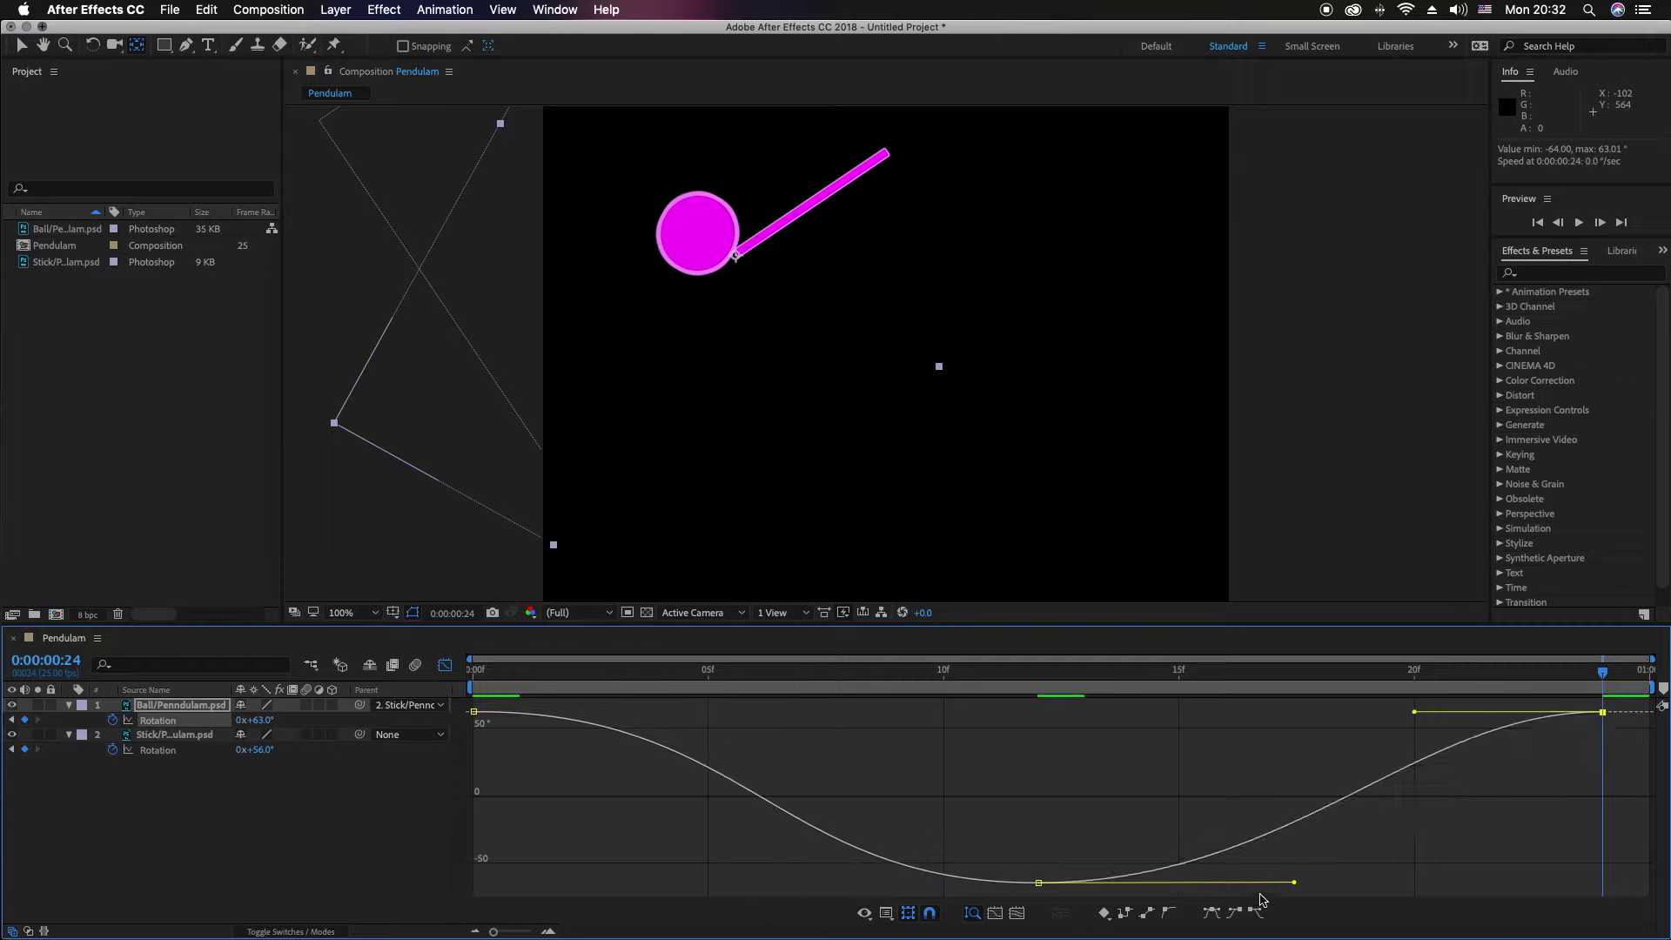
pyautogui.moveTo(1414, 713); pyautogui.dragTo(1292, 712)
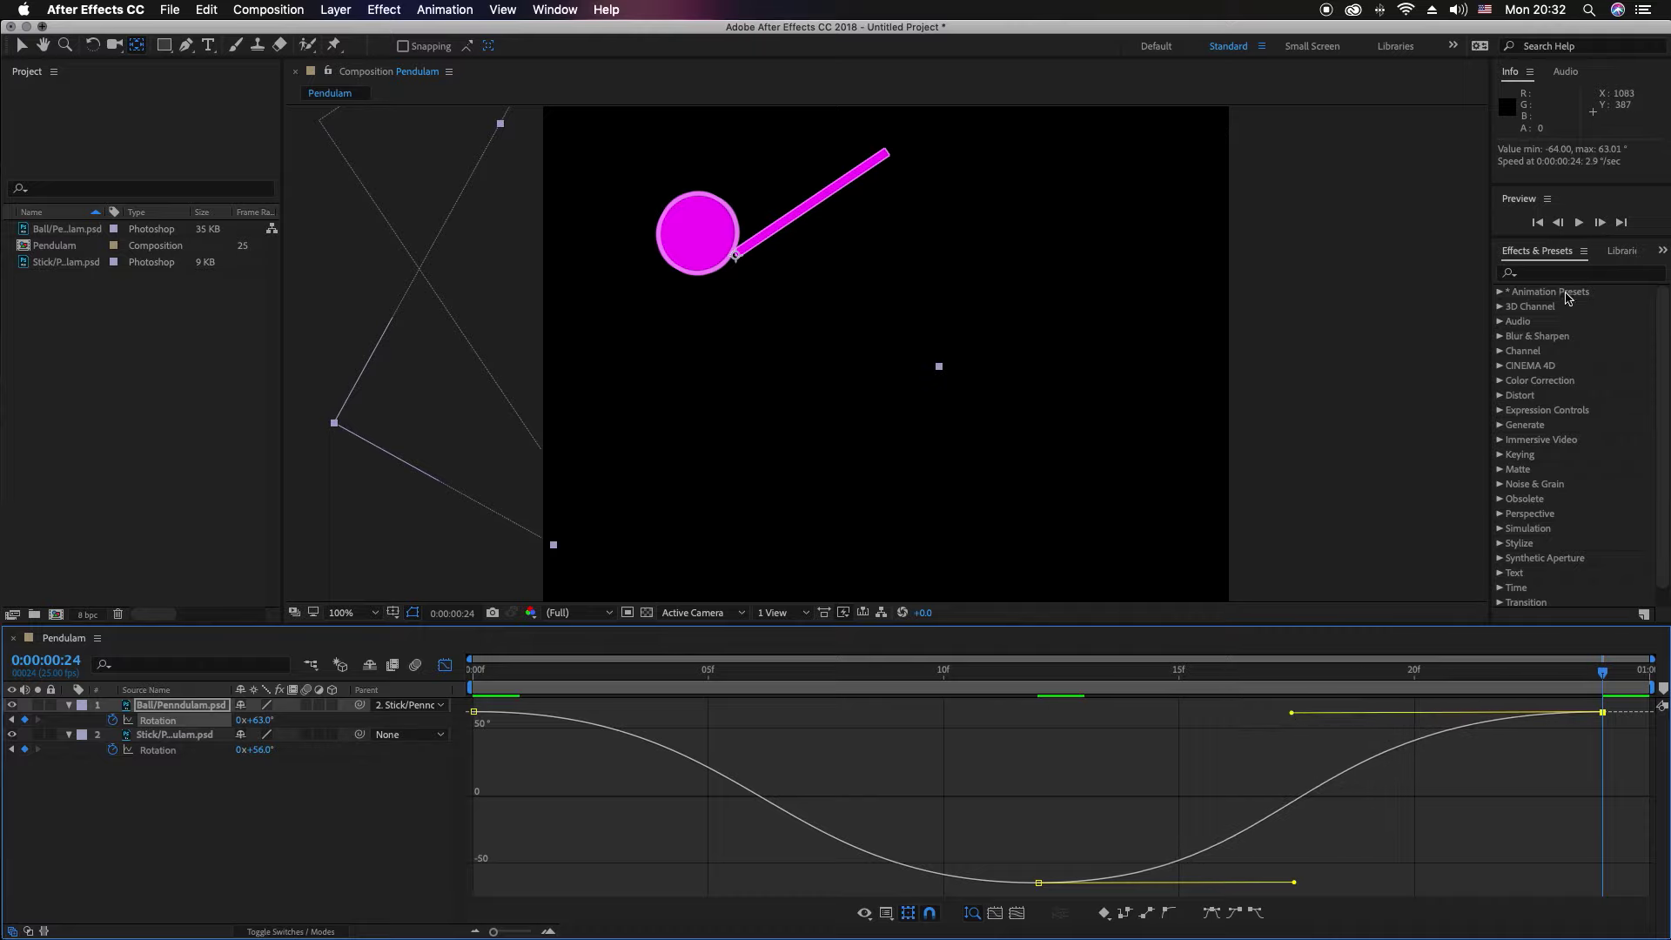
pyautogui.click(1577, 224)
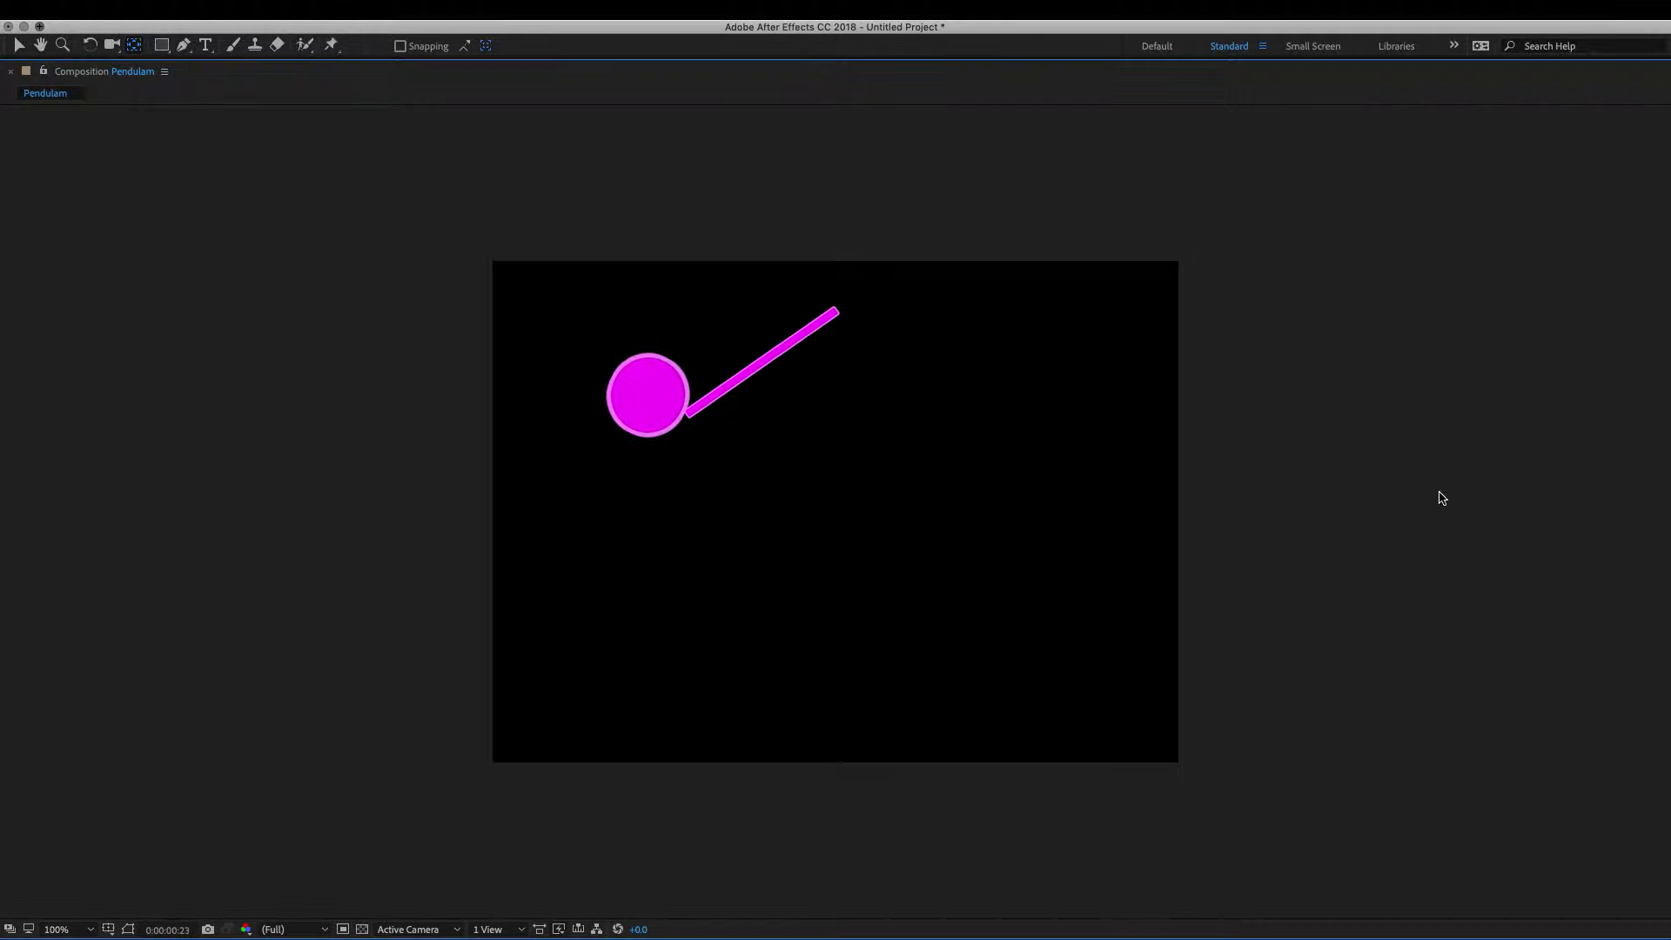